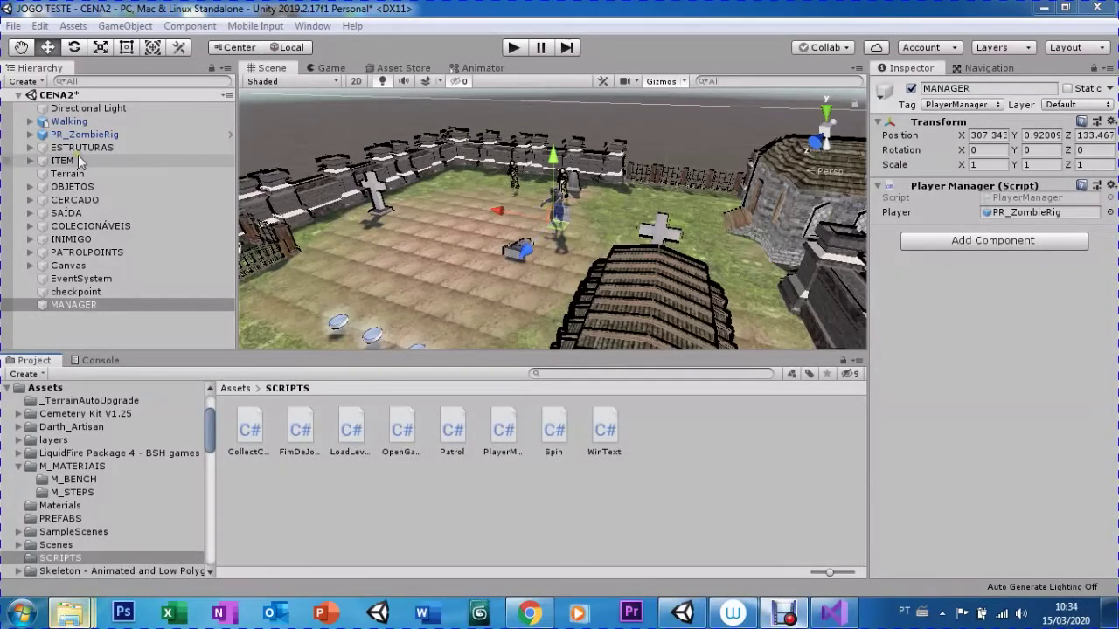
# Step: Add a Nav Mesh Agent (Humanoid agent type, default steering) to the Walking zombie, then collapse it
pyautogui.moveTo(68, 135); pyautogui.dragTo(54, 122)
pyautogui.click(933, 371)
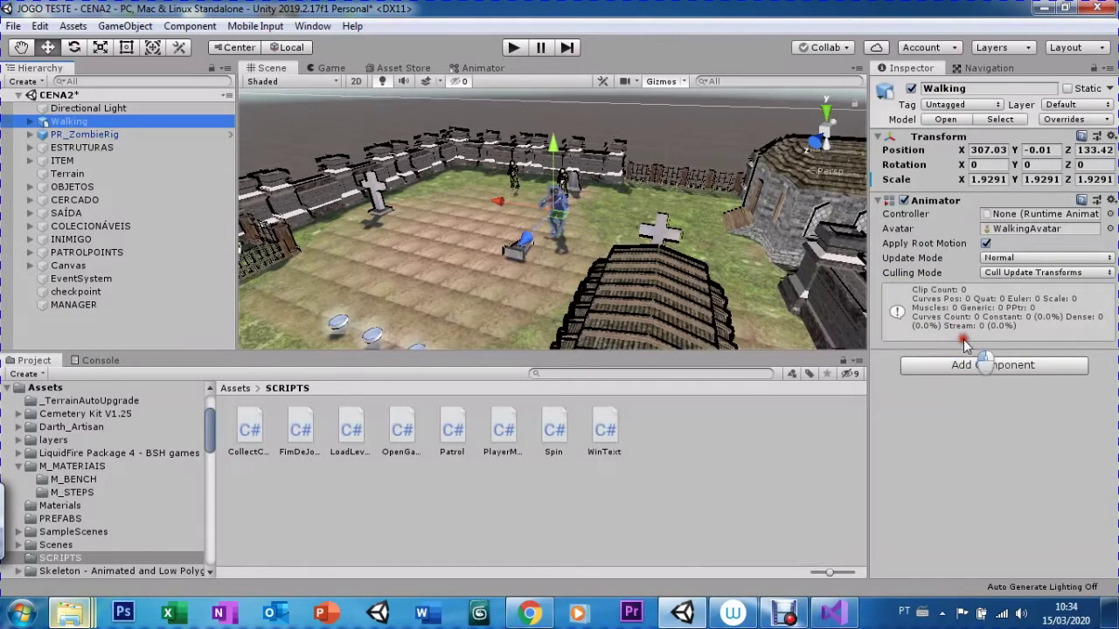
pyautogui.click(939, 371)
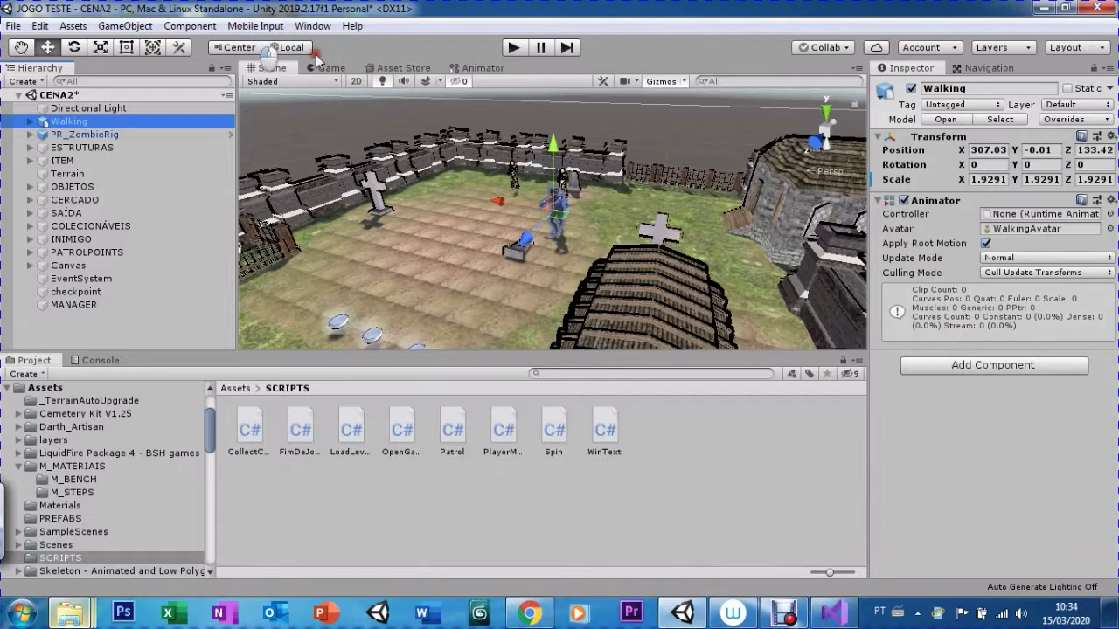
pyautogui.click(967, 367)
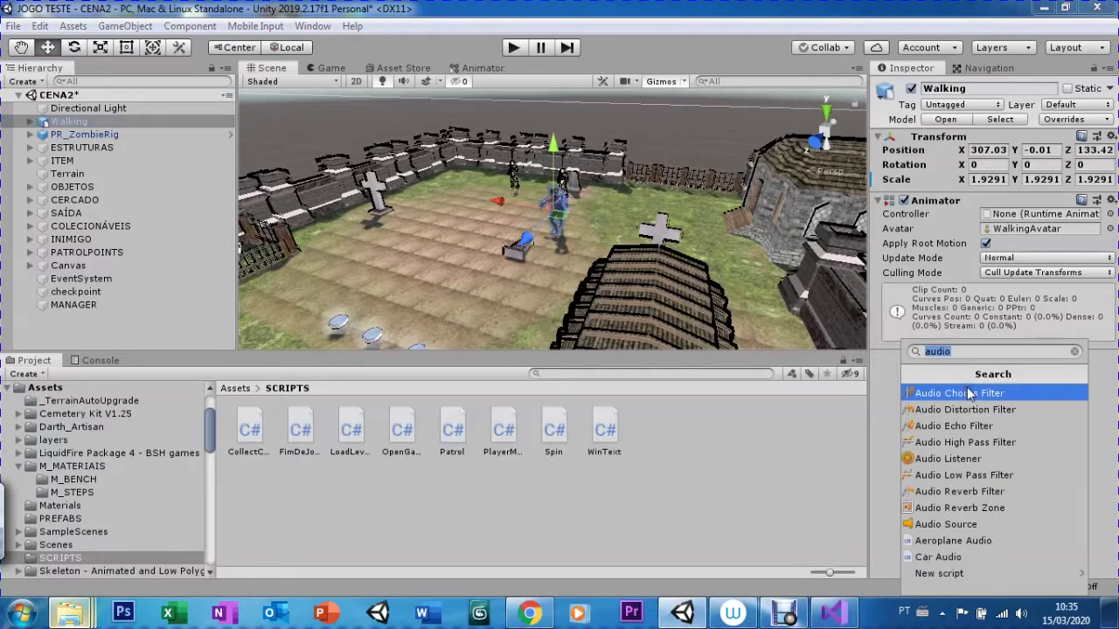
pyautogui.write('NAV')
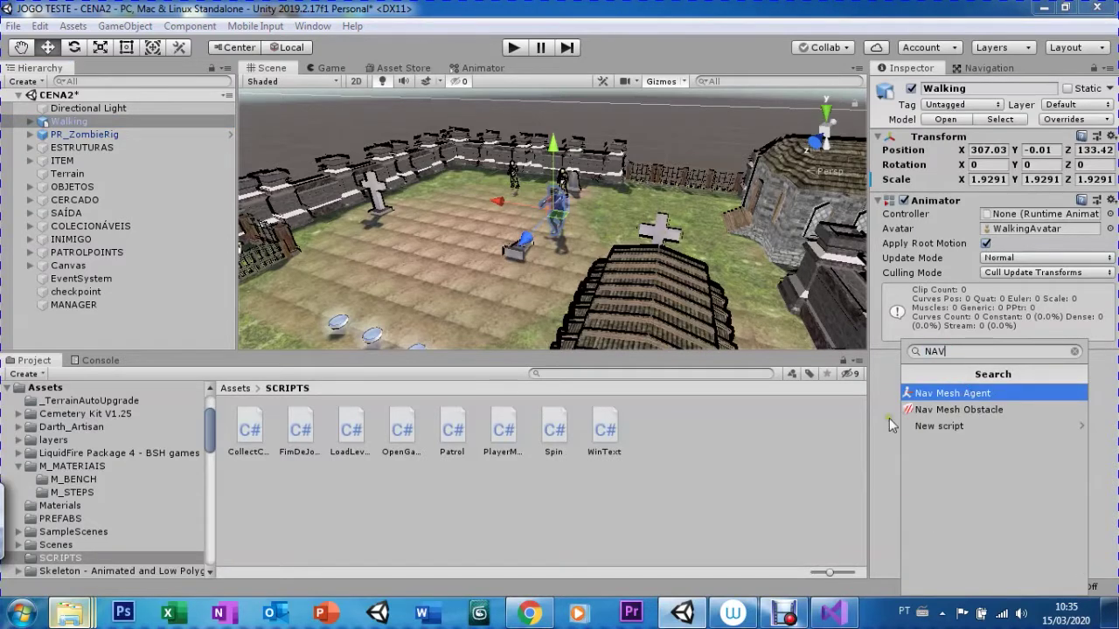
pyautogui.click(919, 398)
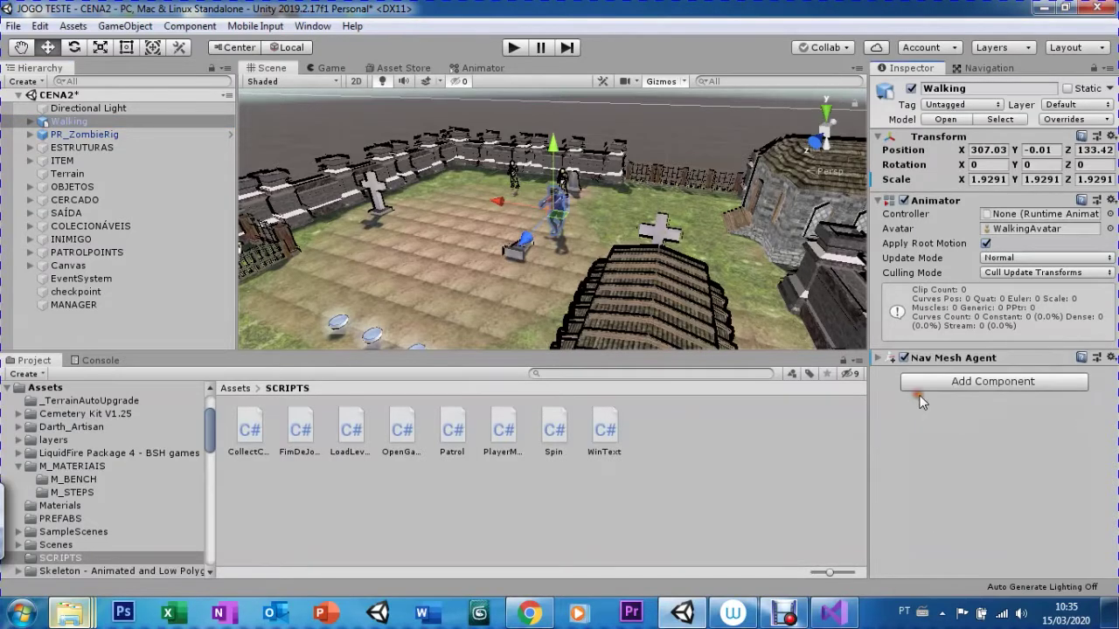
pyautogui.click(879, 359)
pyautogui.moveTo(1115, 448); pyautogui.dragTo(1114, 544)
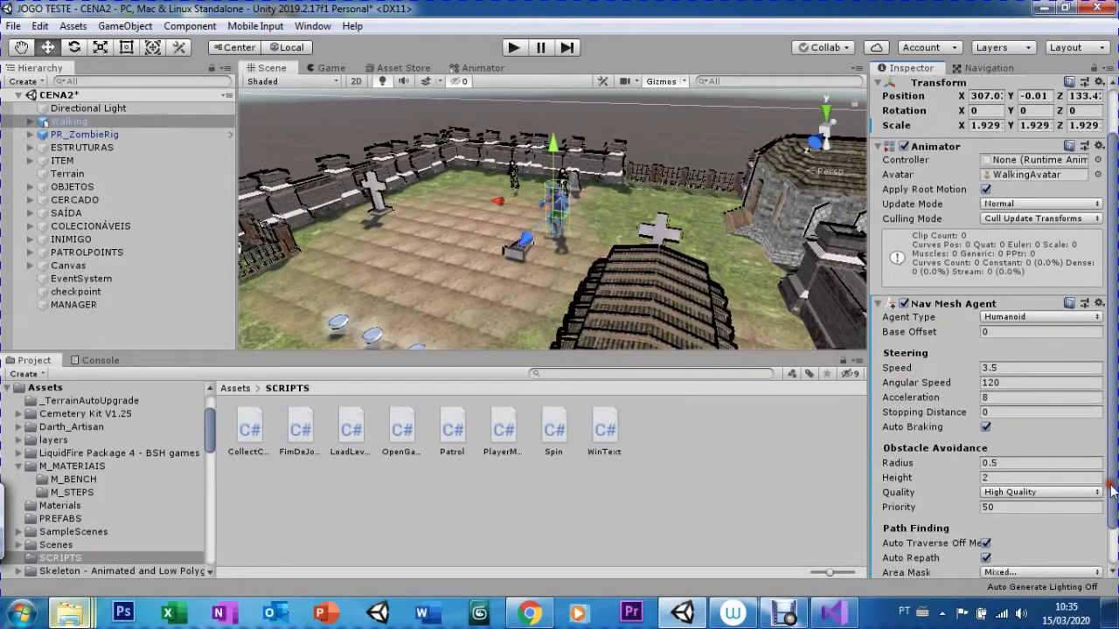
pyautogui.scroll(3, 1006, 437)
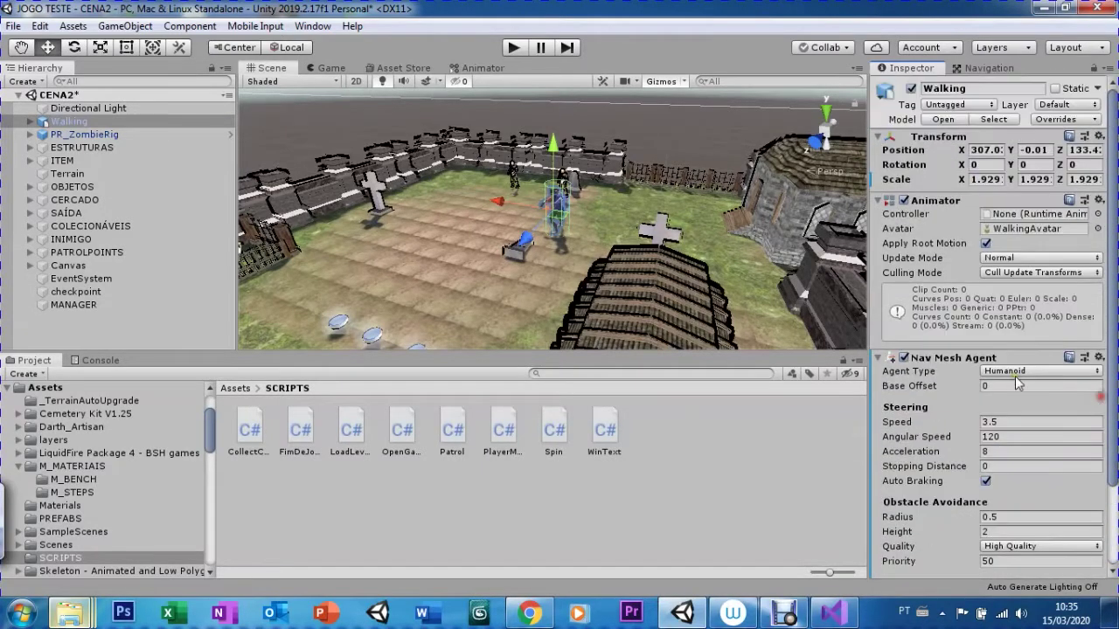
pyautogui.click(878, 358)
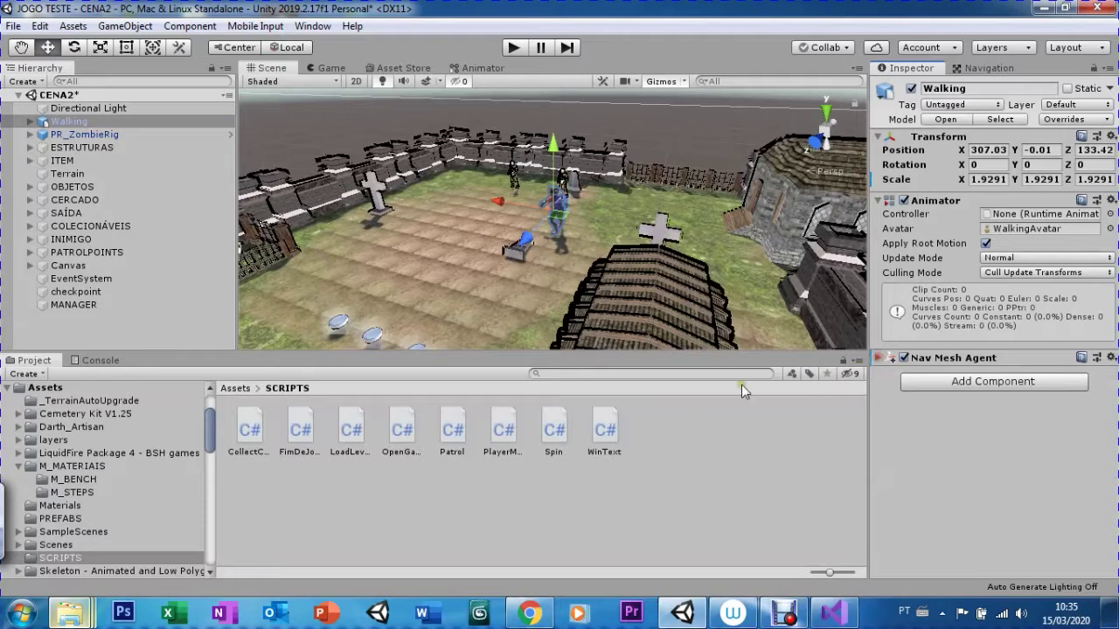
pyautogui.rightClick(735, 477)
# Step: Create a C# script named EnemyController in SCRIPTS and open it in Visual Studio
pyautogui.moveTo(774, 84)
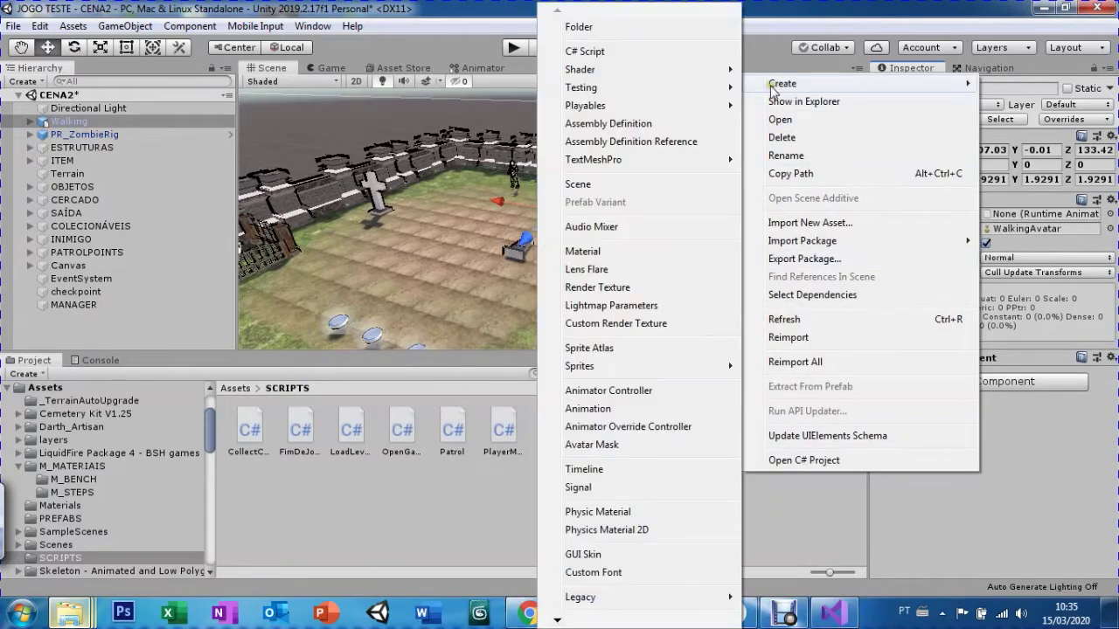
pyautogui.click(627, 53)
pyautogui.write('e')
pyautogui.write('Ene')
pyautogui.write('myController')
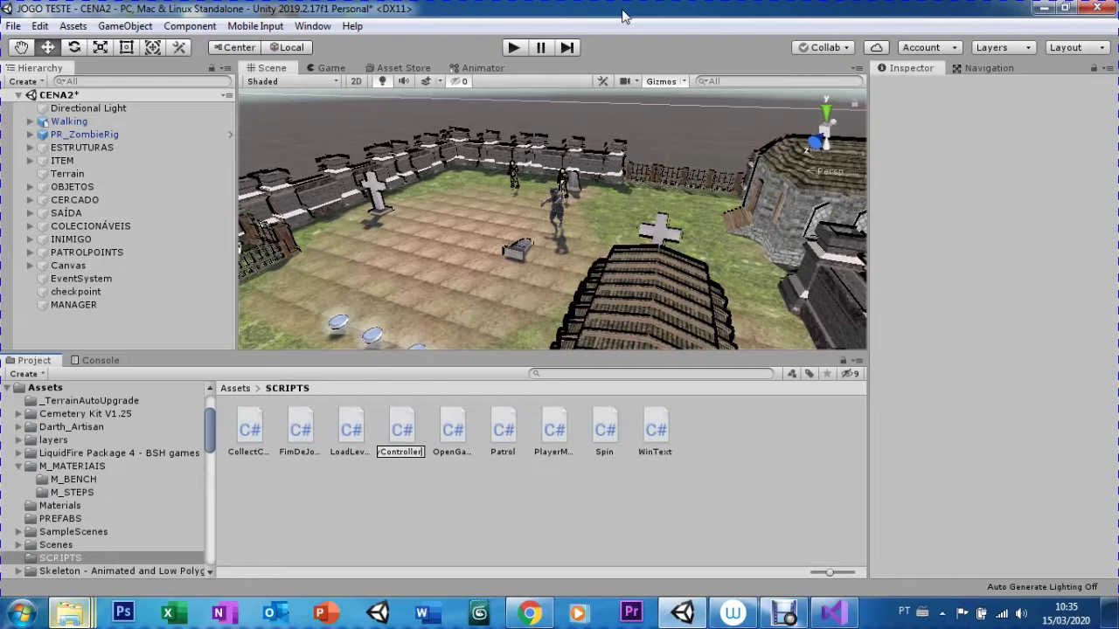
pyautogui.press('Return')
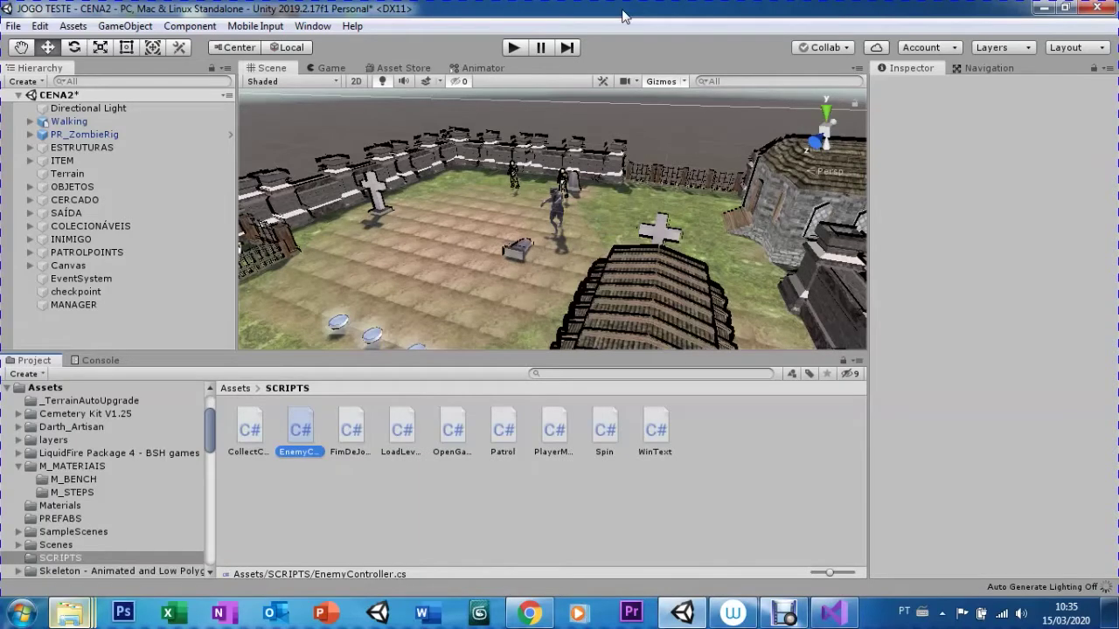
pyautogui.click(830, 613)
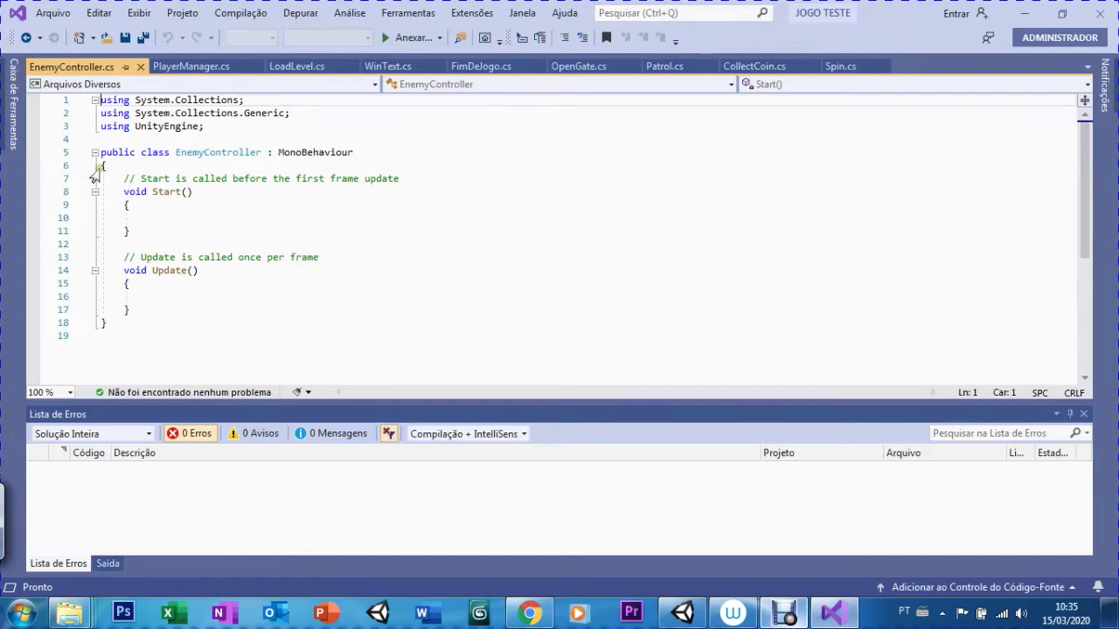
# Step: Delete the template Start and Update methods (lines 7–17), undoing an over-wide first deletion
pyautogui.moveTo(101, 166); pyautogui.dragTo(129, 350)
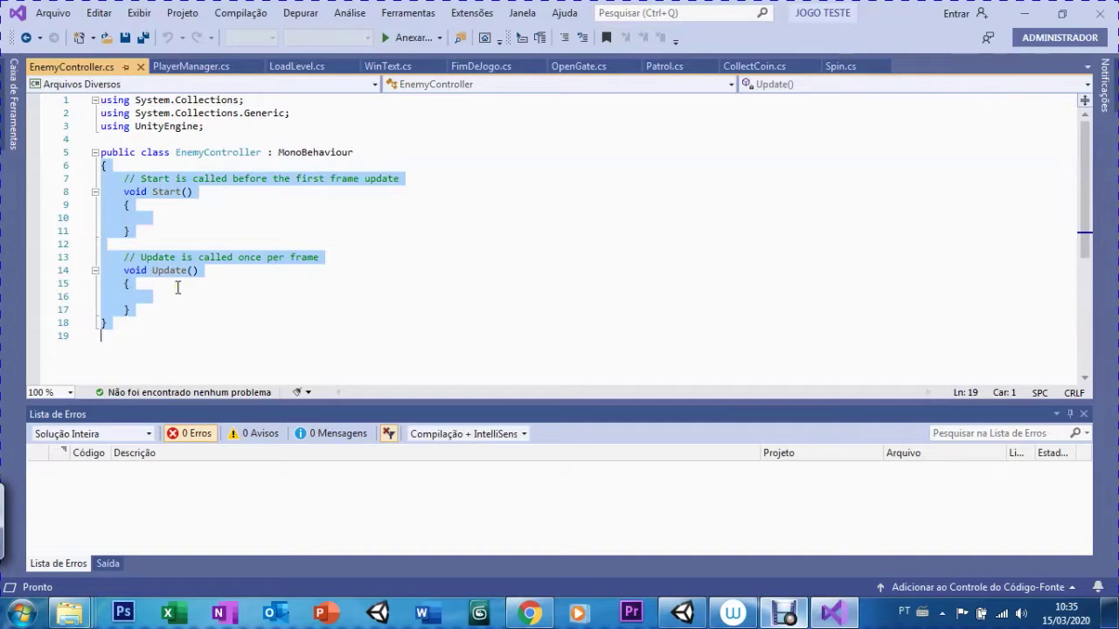
pyautogui.press('Delete')
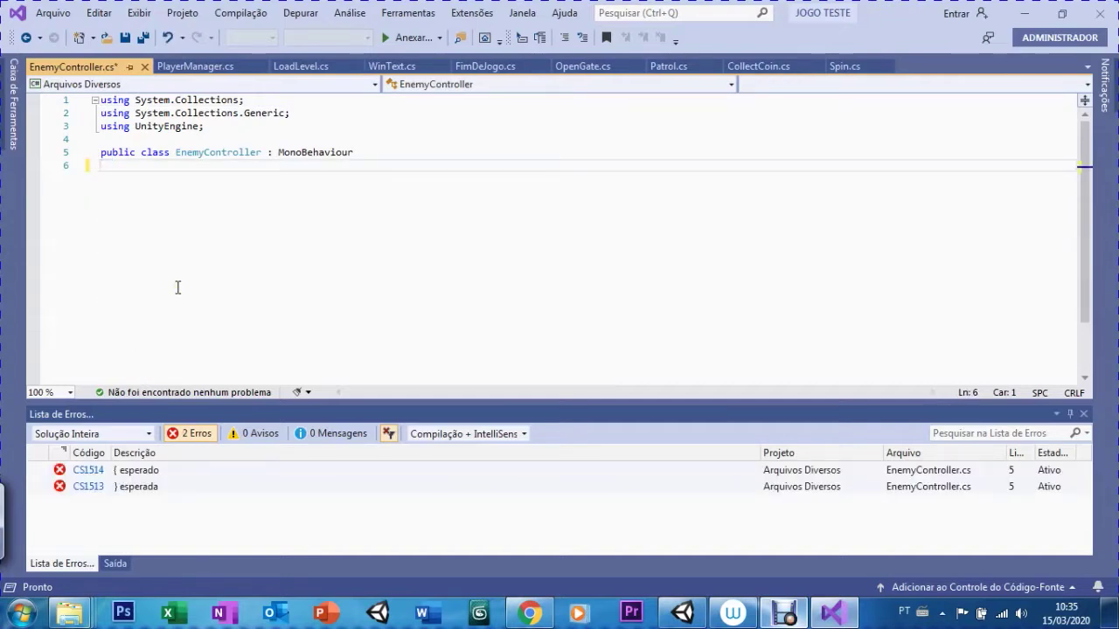
pyautogui.hotkey('ctrl', 'z')
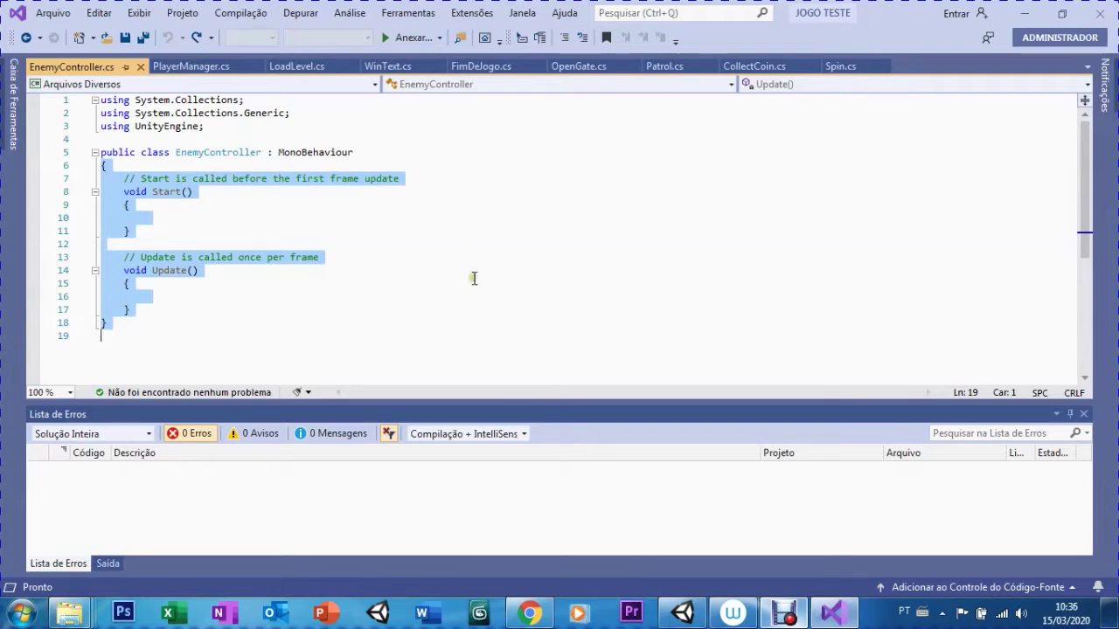
pyautogui.click(121, 179)
pyautogui.moveTo(122, 179); pyautogui.dragTo(156, 307)
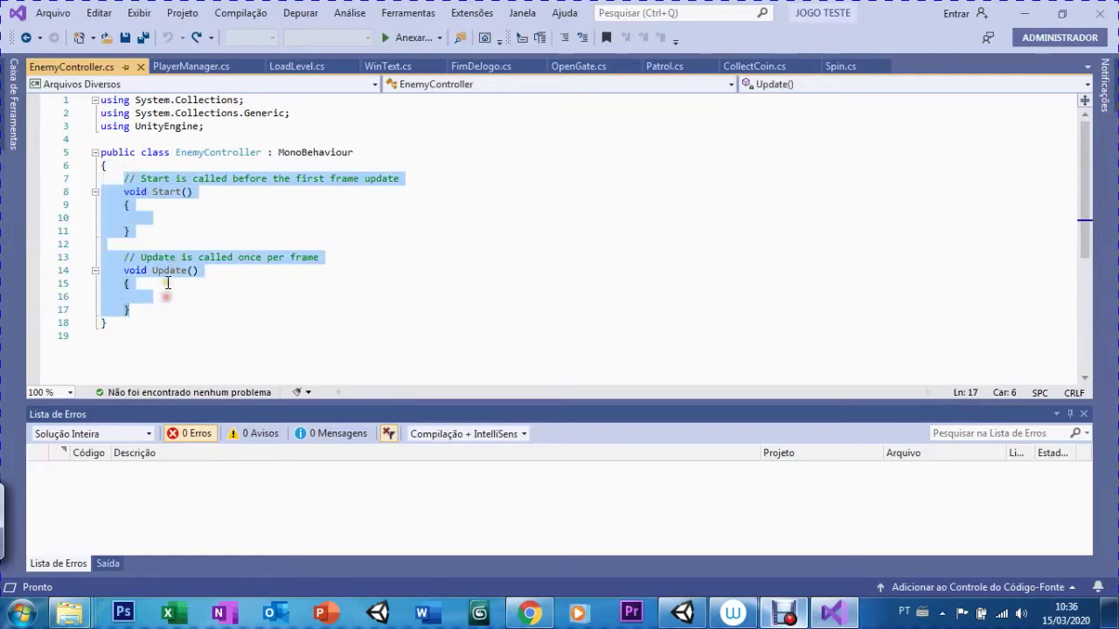
pyautogui.press('Delete')
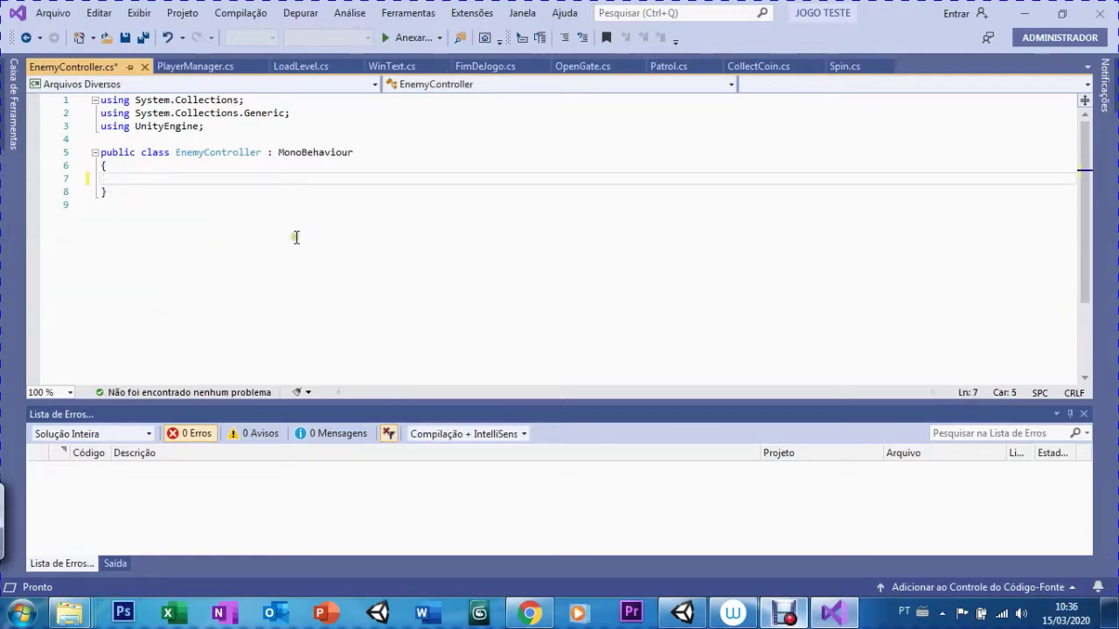
# Step: Declare fields public float lookRadius = 10f, Transform target and NavMeshAgent agent
pyautogui.write('pub')
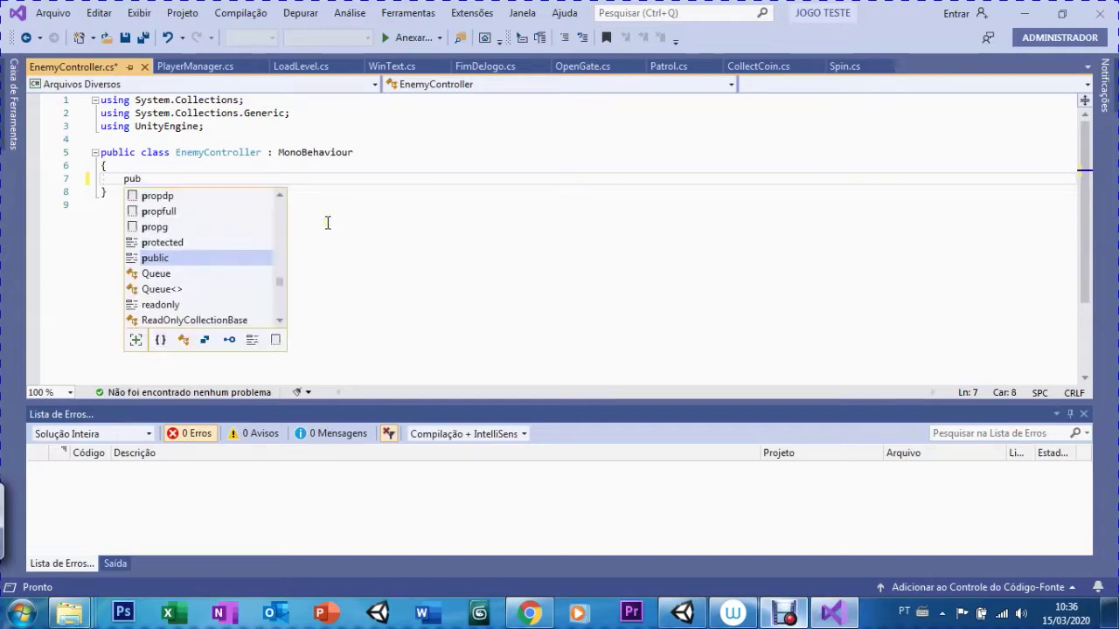
pyautogui.write('lic fl')
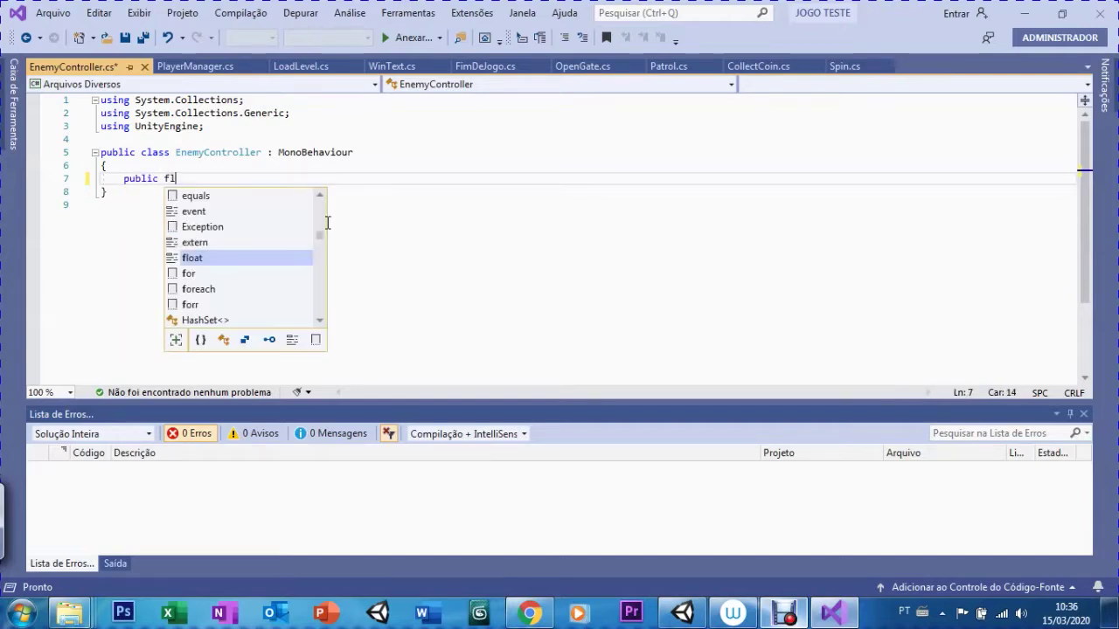
pyautogui.write('oat lookRadius = 10f')
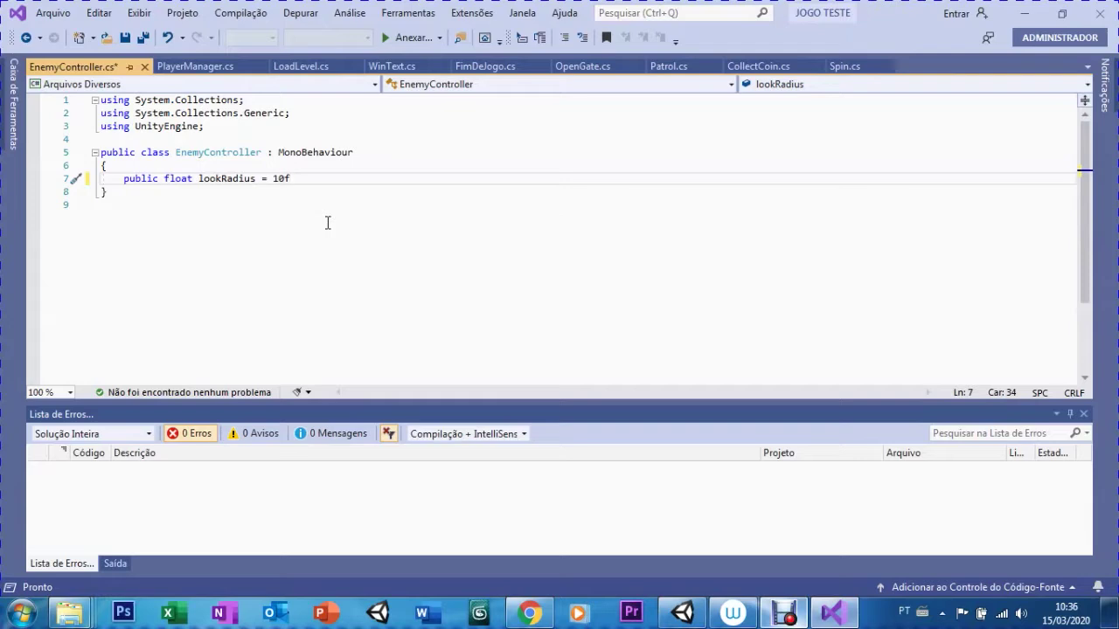
pyautogui.write(';')
pyautogui.press('Return')
pyautogui.write('Transform target')
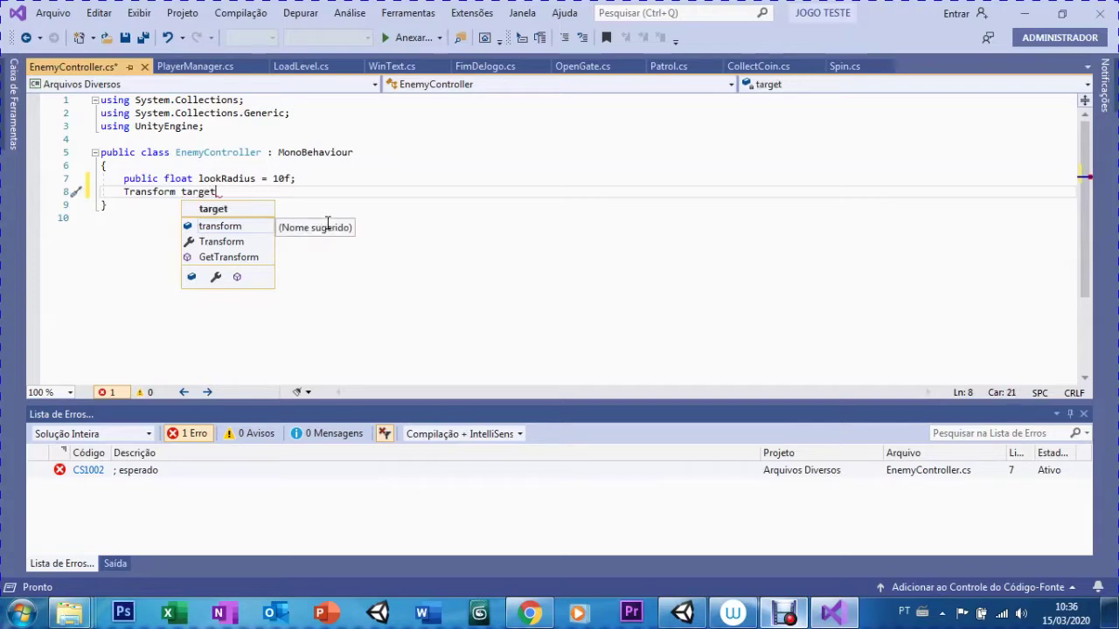
pyautogui.write(';')
pyautogui.press('Return')
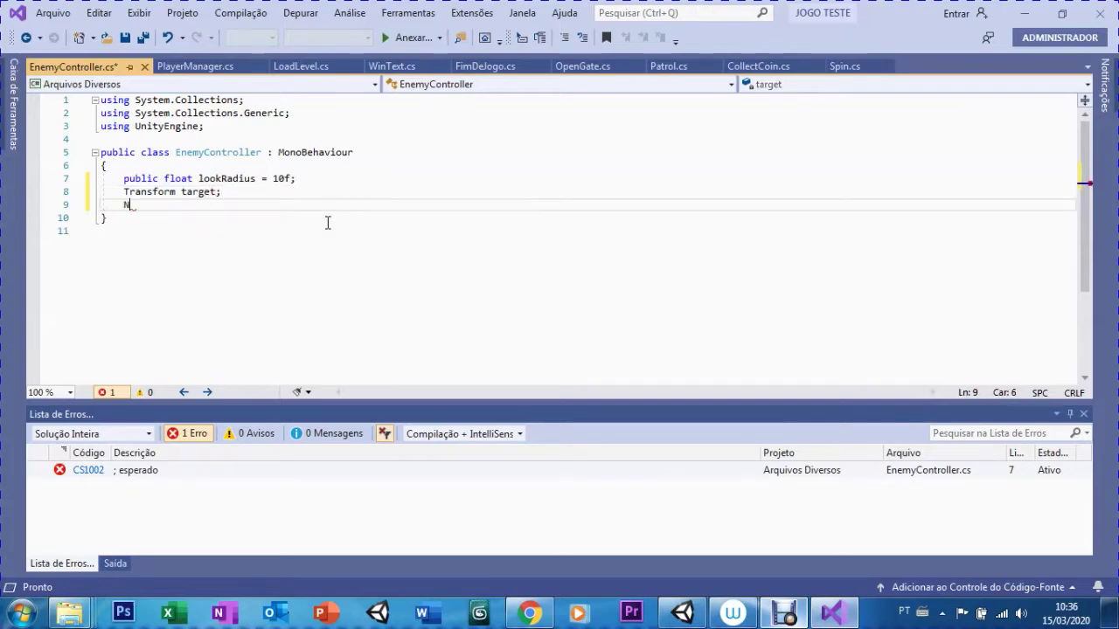
pyautogui.write('NavMeshA')
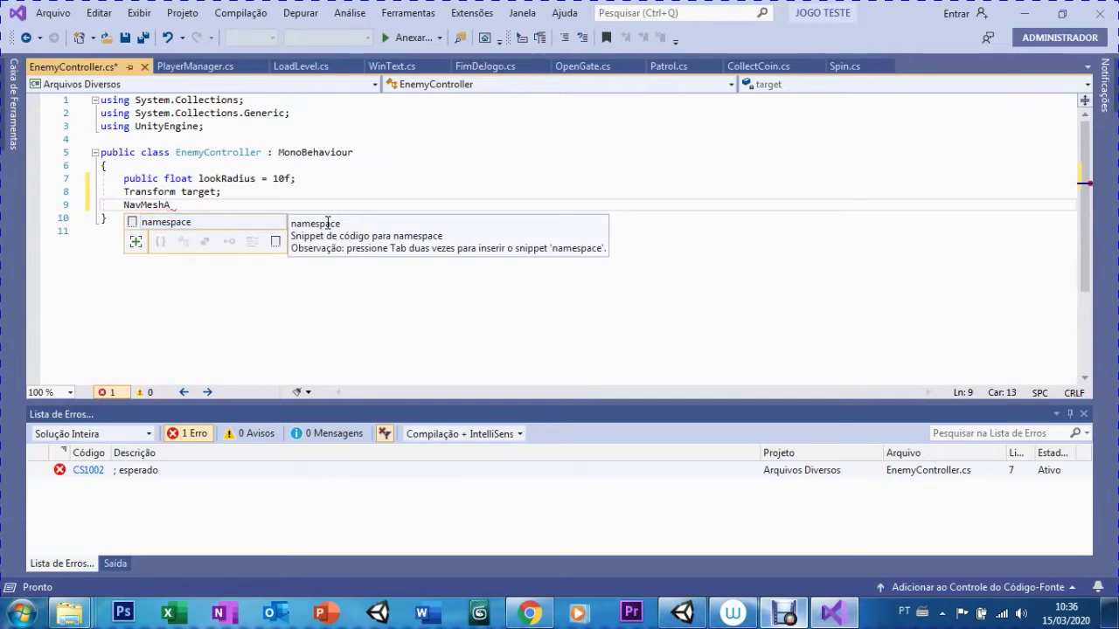
pyautogui.press('BackSpace')
pyautogui.press('BackSpace')
pyautogui.write('agent')
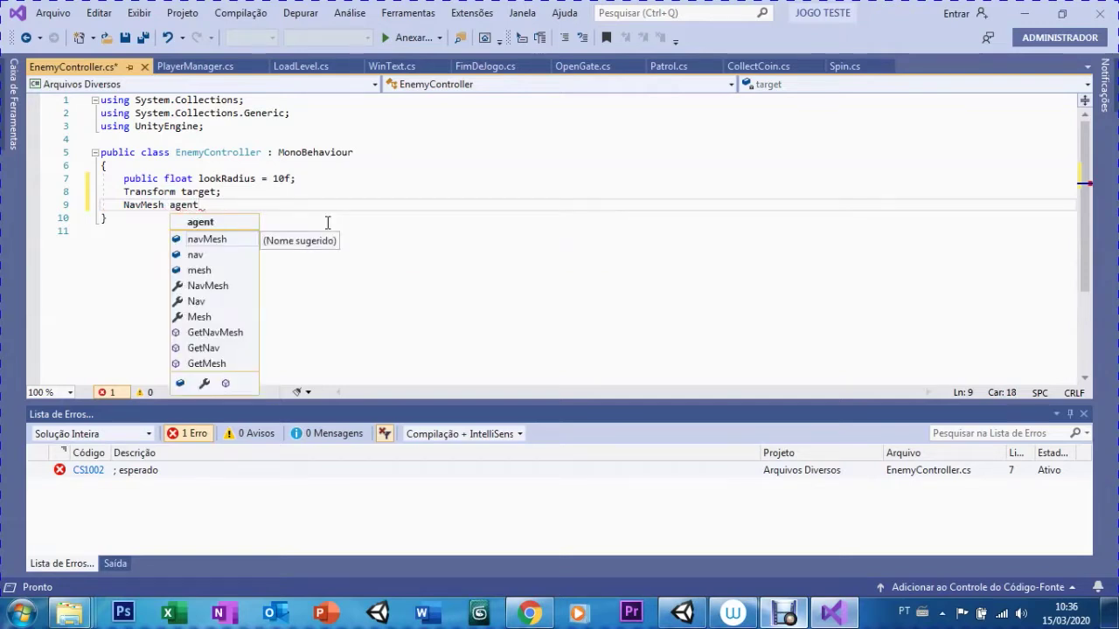
pyautogui.press('BackSpace')
pyautogui.press('BackSpace')
pyautogui.press('BackSpace')
pyautogui.press('BackSpace')
pyautogui.press('BackSpace')
pyautogui.press('BackSpace')
pyautogui.write('Ae')
pyautogui.press('BackSpace')
pyautogui.write('gent agent')
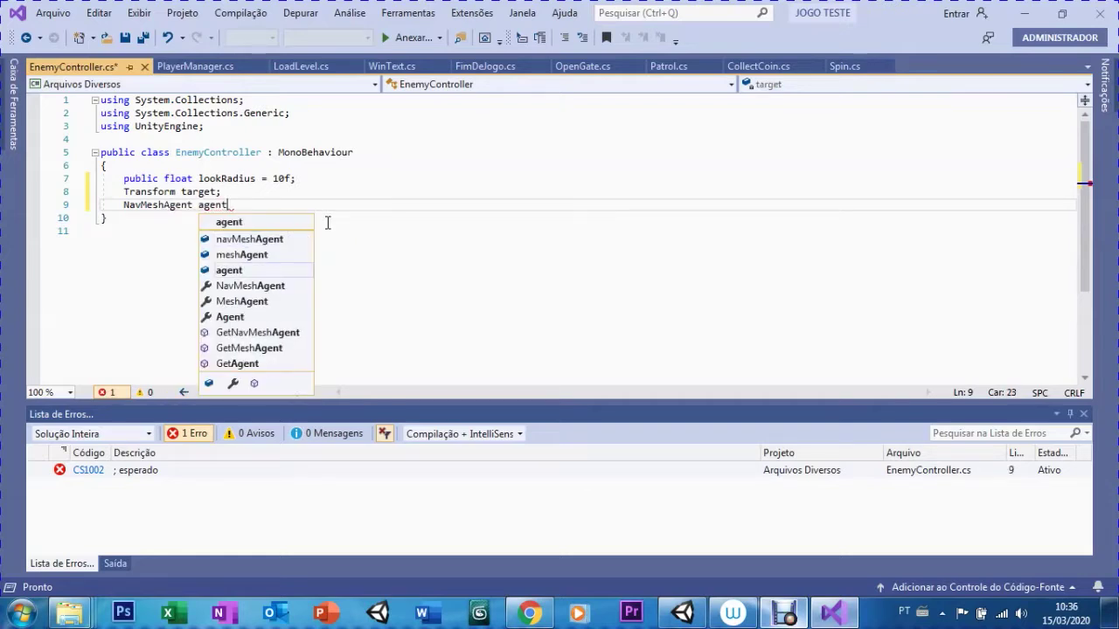
pyautogui.write(';')
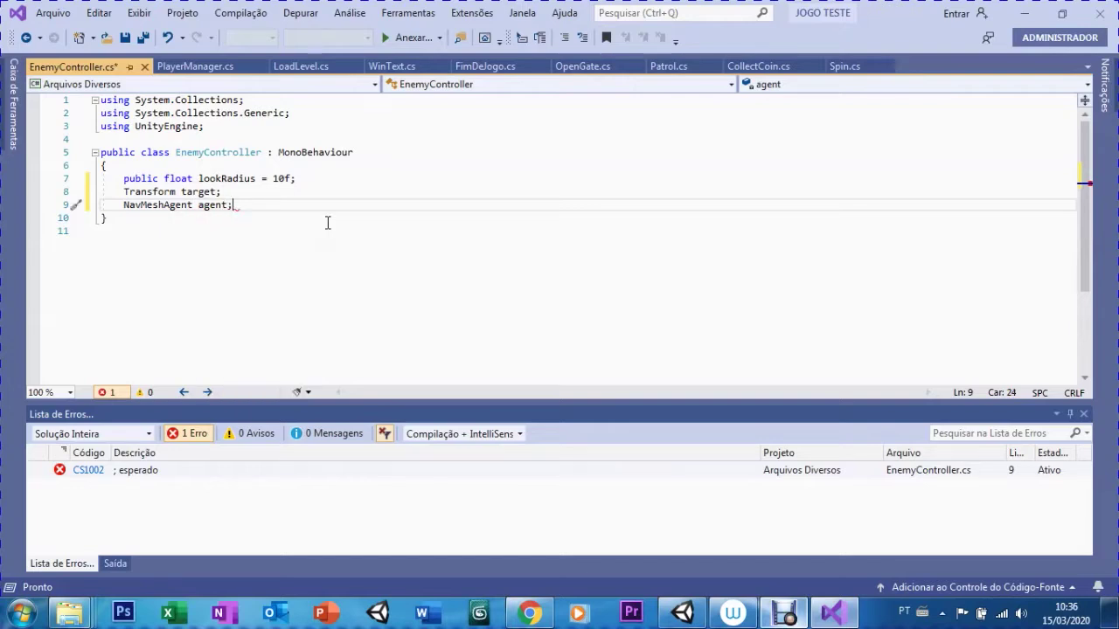
pyautogui.press('Return')
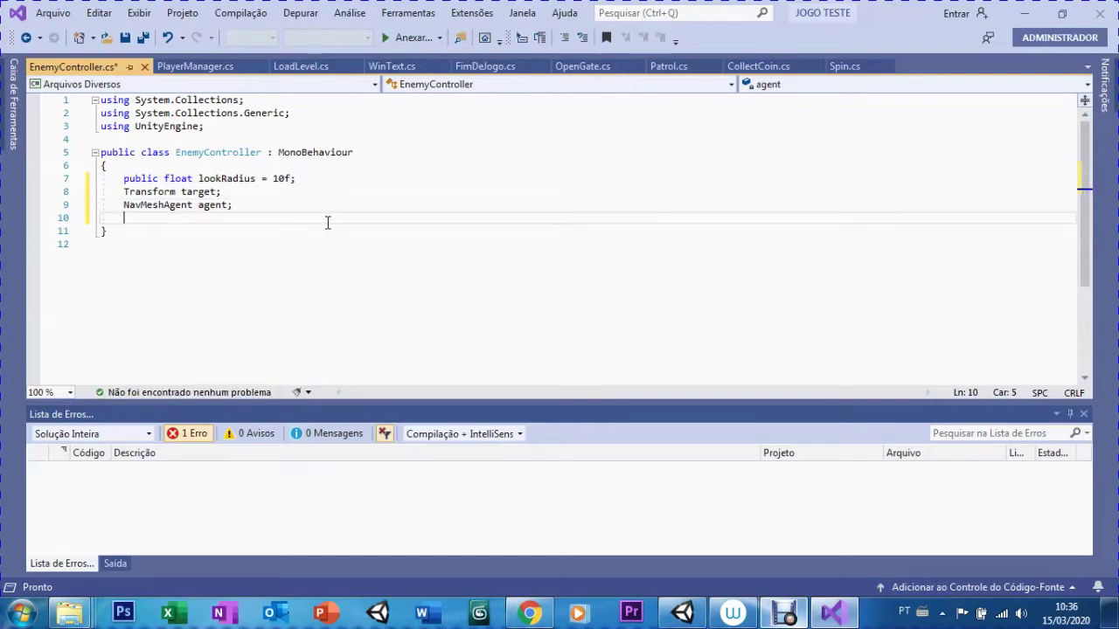
# Step: Write void Start() that assigns target = PlayerManager.instance.player.transform
pyautogui.write('voi')
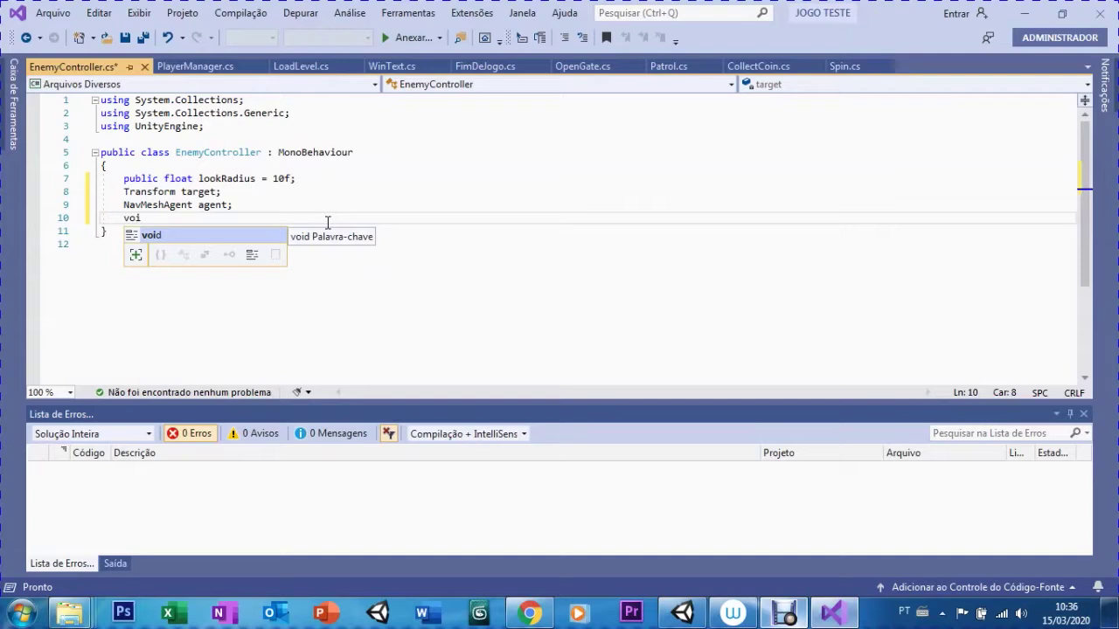
pyautogui.write('d')
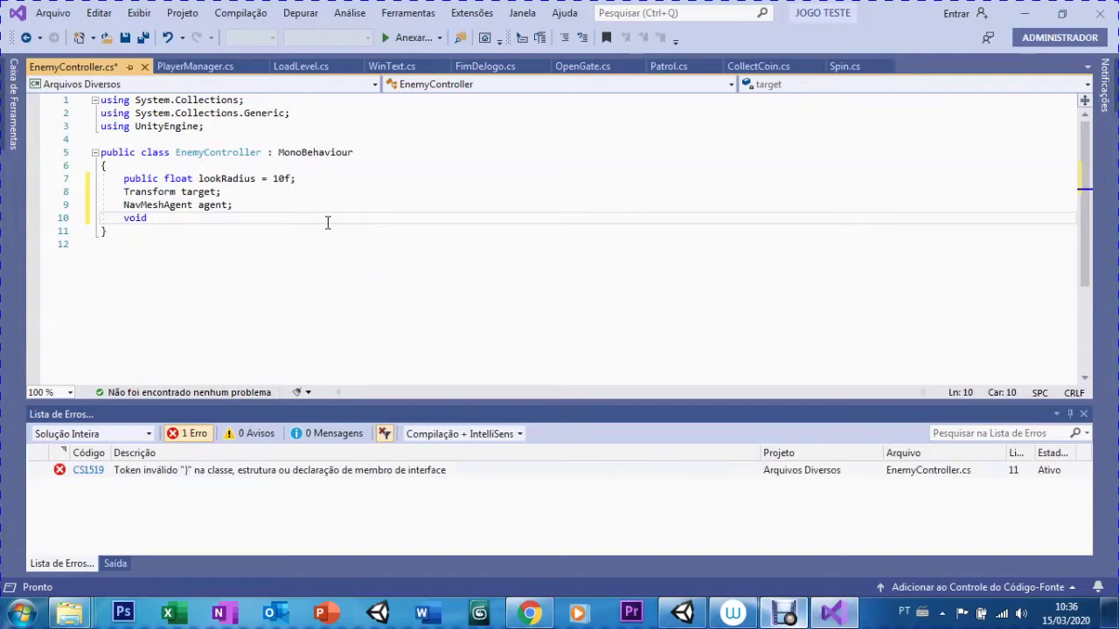
pyautogui.write(' Star')
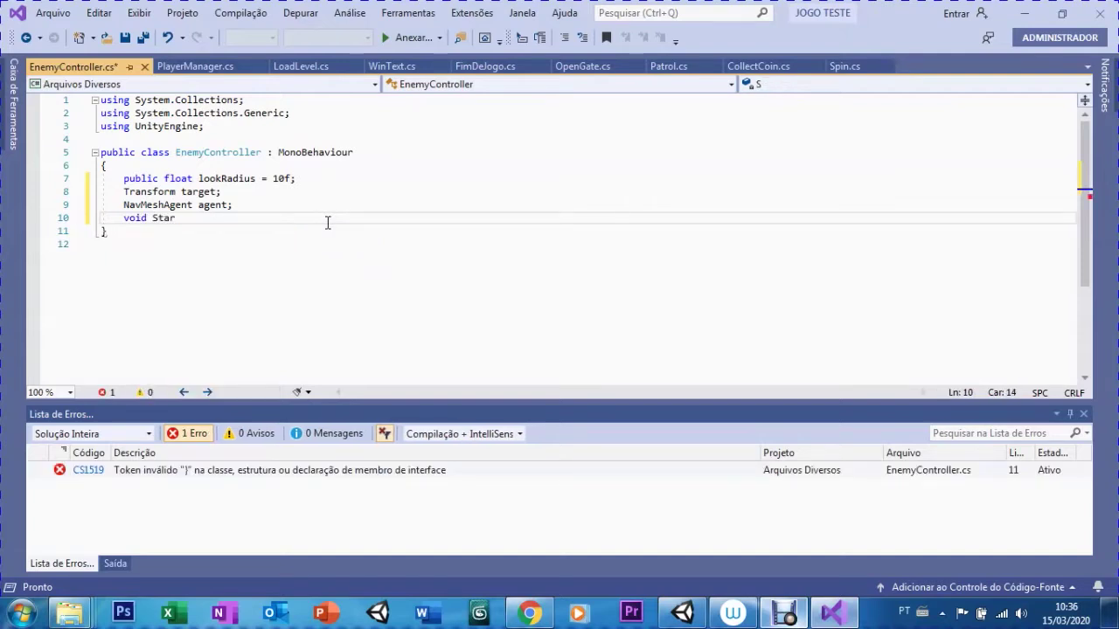
pyautogui.write('t()')
pyautogui.press('Return')
pyautogui.write('{')
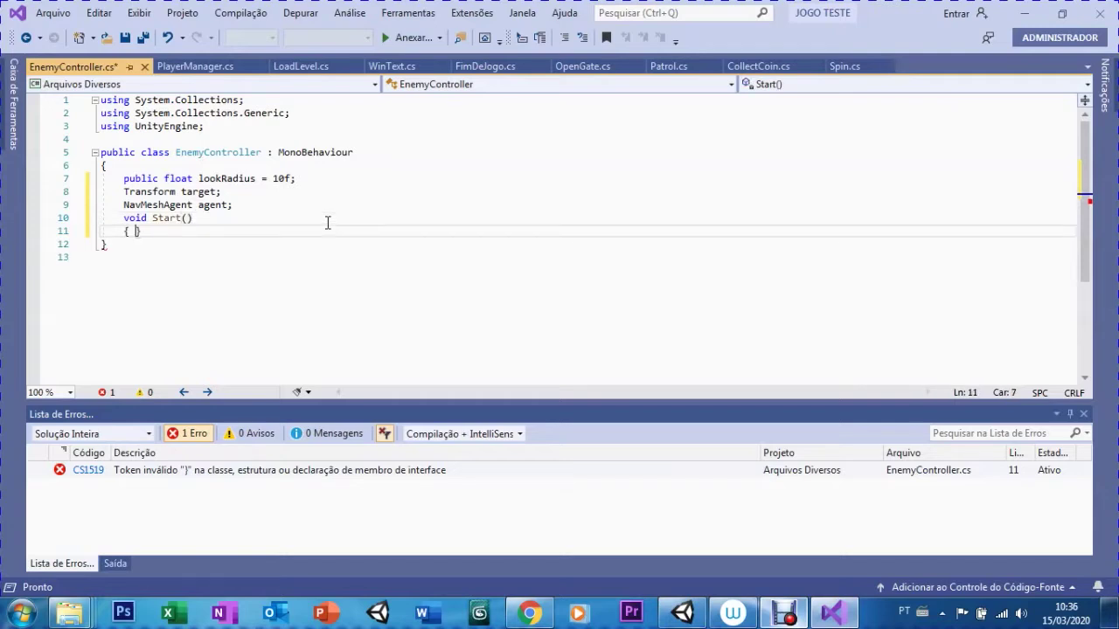
pyautogui.press('Return')
pyautogui.write('target')
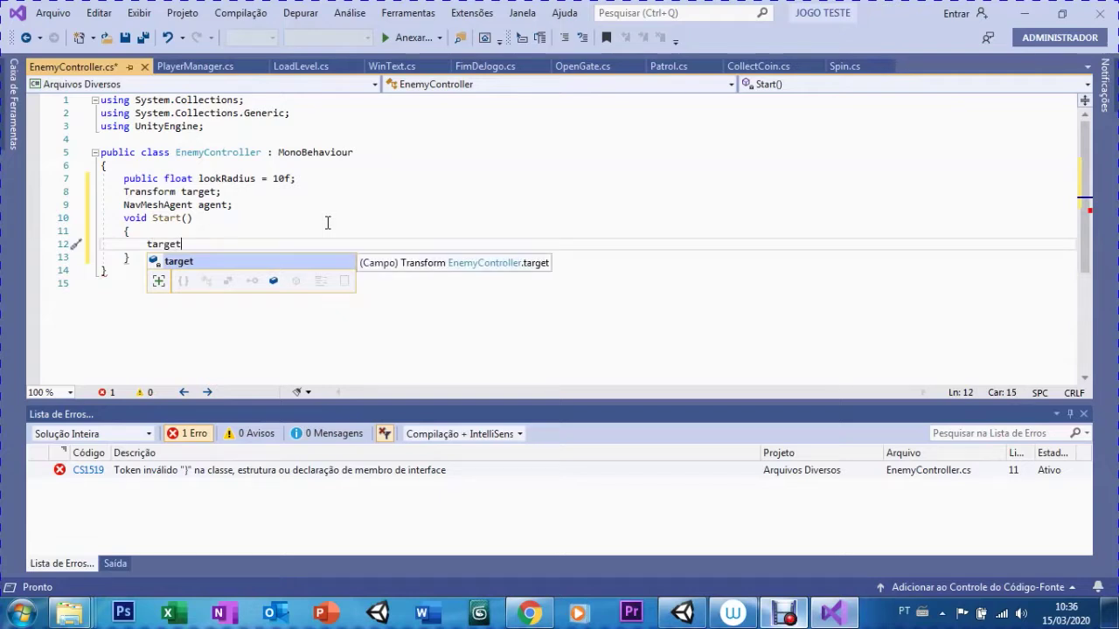
pyautogui.write('.')
pyautogui.write('=')
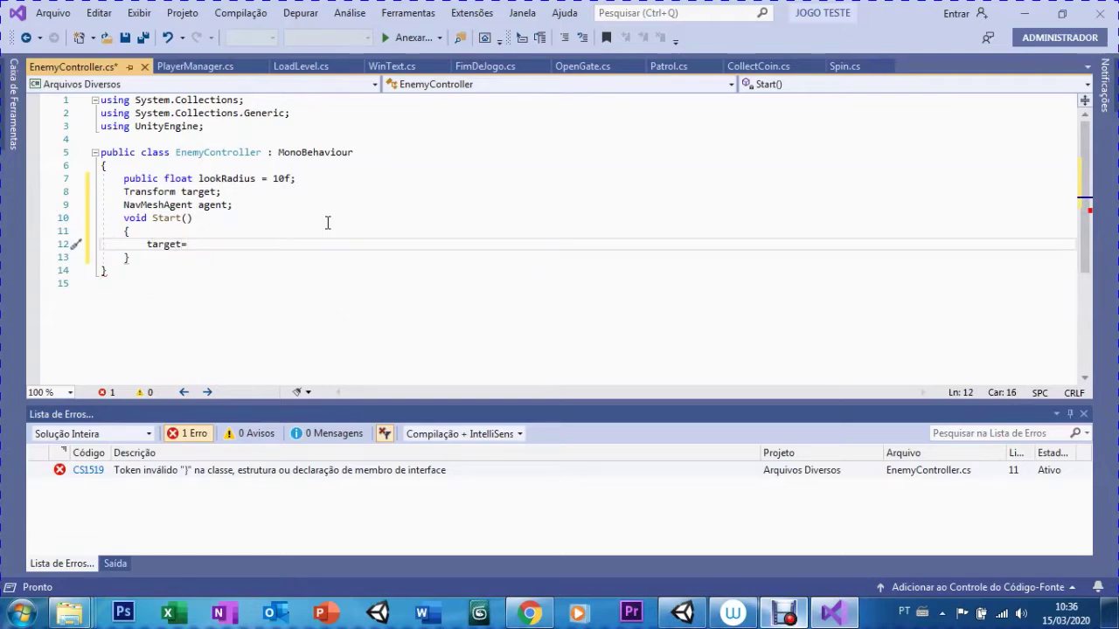
pyautogui.write('PlayerManger')
pyautogui.press('BackSpace')
pyautogui.press('BackSpace')
pyautogui.write('ager')
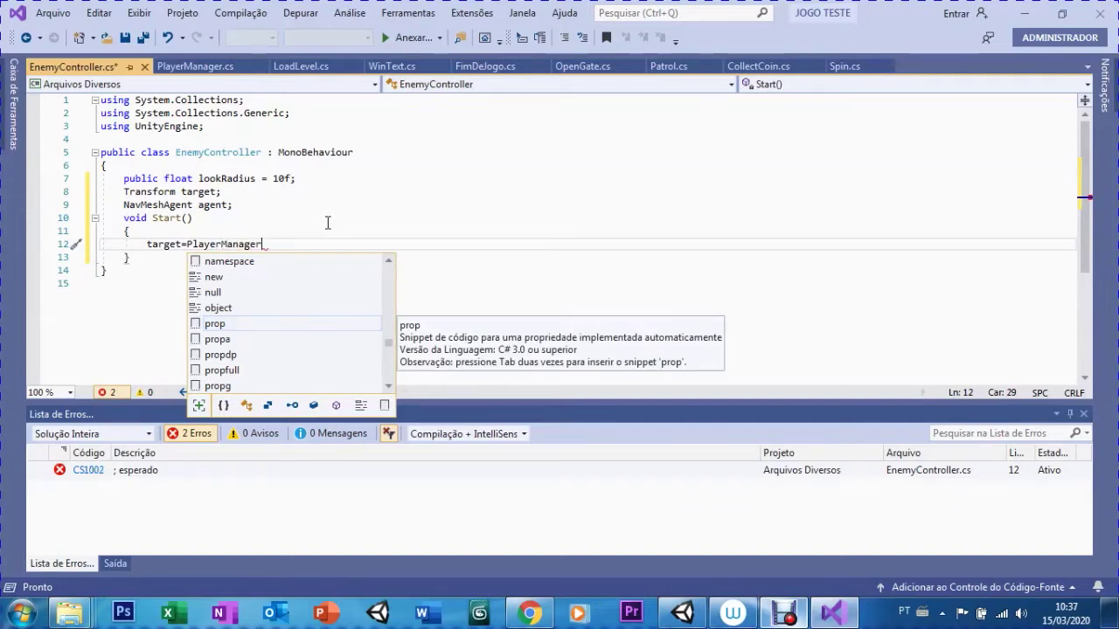
pyautogui.write('.instance')
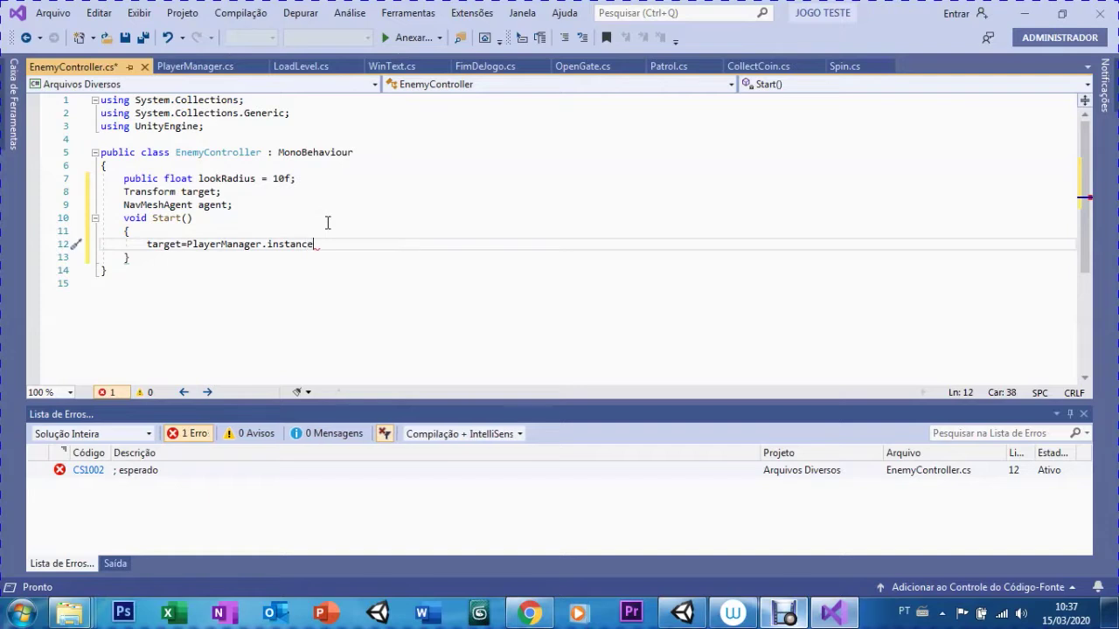
pyautogui.write('.player')
pyautogui.write('.transform.')
pyautogui.press('BackSpace')
pyautogui.write(';')
pyautogui.press('Return')
# Step: Add agent = GetComponent<NavMeshAgent>(); inside Start
pyautogui.write('agent = ')
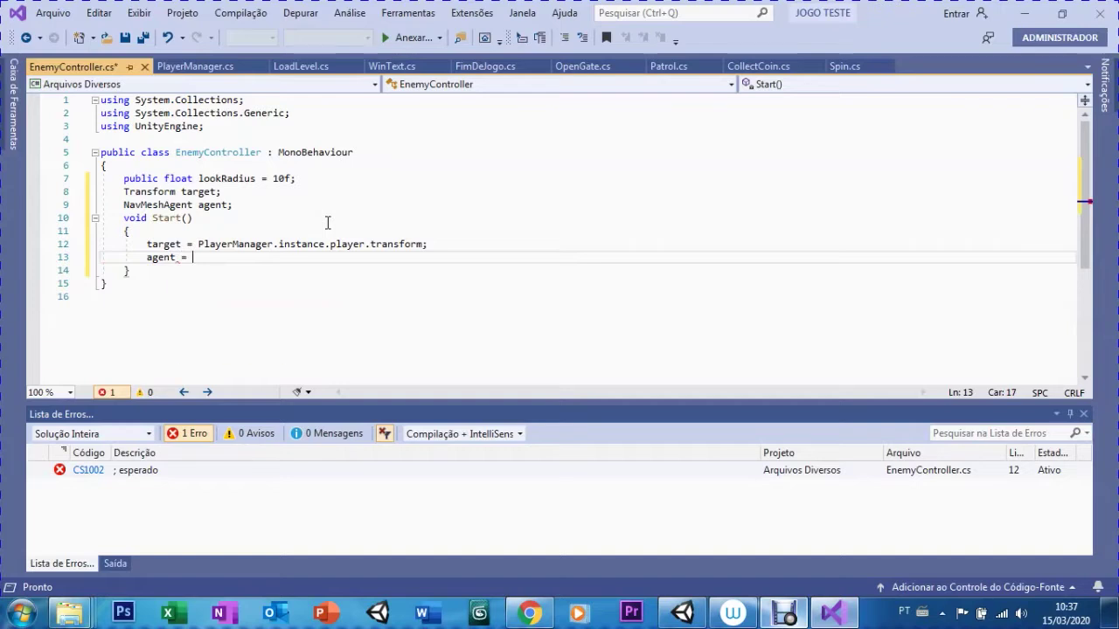
pyautogui.write('Getcomp')
pyautogui.press('BackSpace')
pyautogui.press('BackSpace')
pyautogui.press('BackSpace')
pyautogui.write('m')
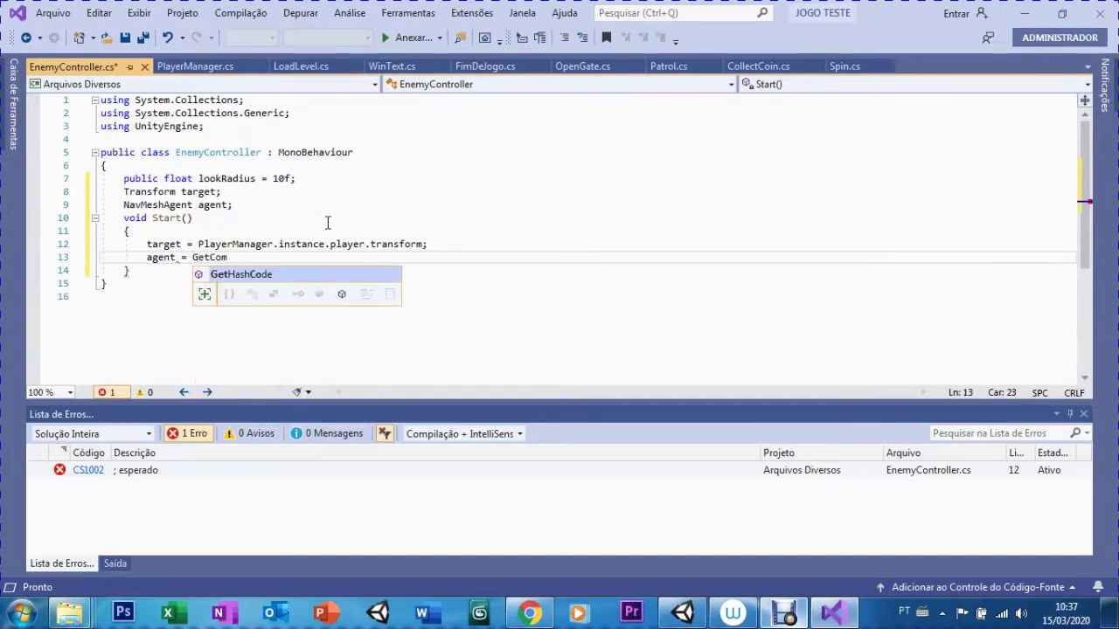
pyautogui.write('ponenten')
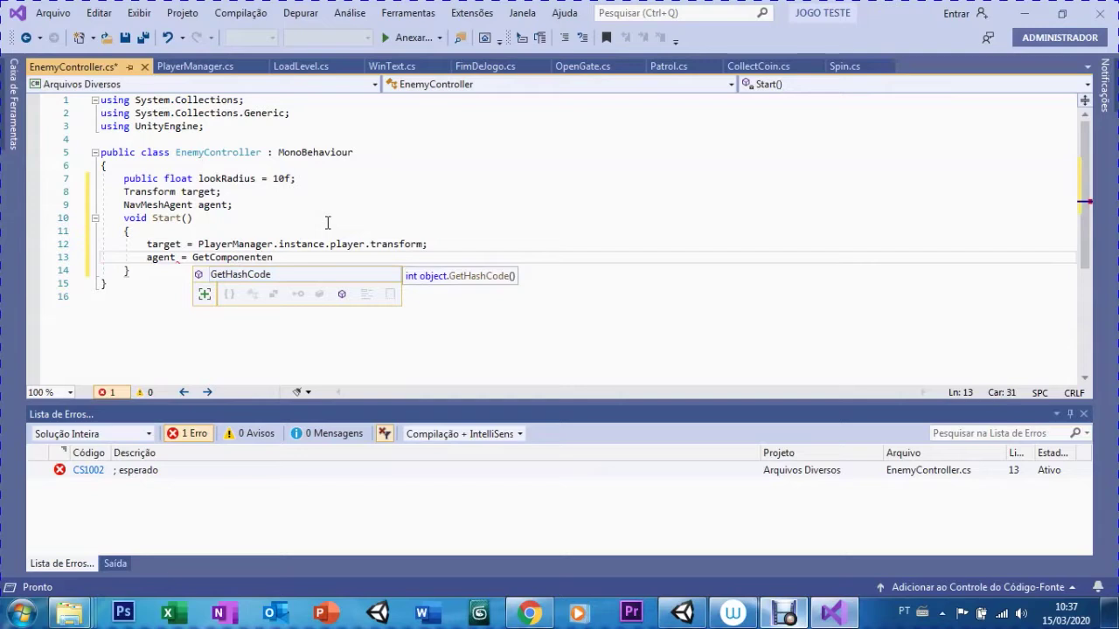
pyautogui.press('BackSpace')
pyautogui.press('BackSpace')
pyautogui.write('<NavMeshAgent')
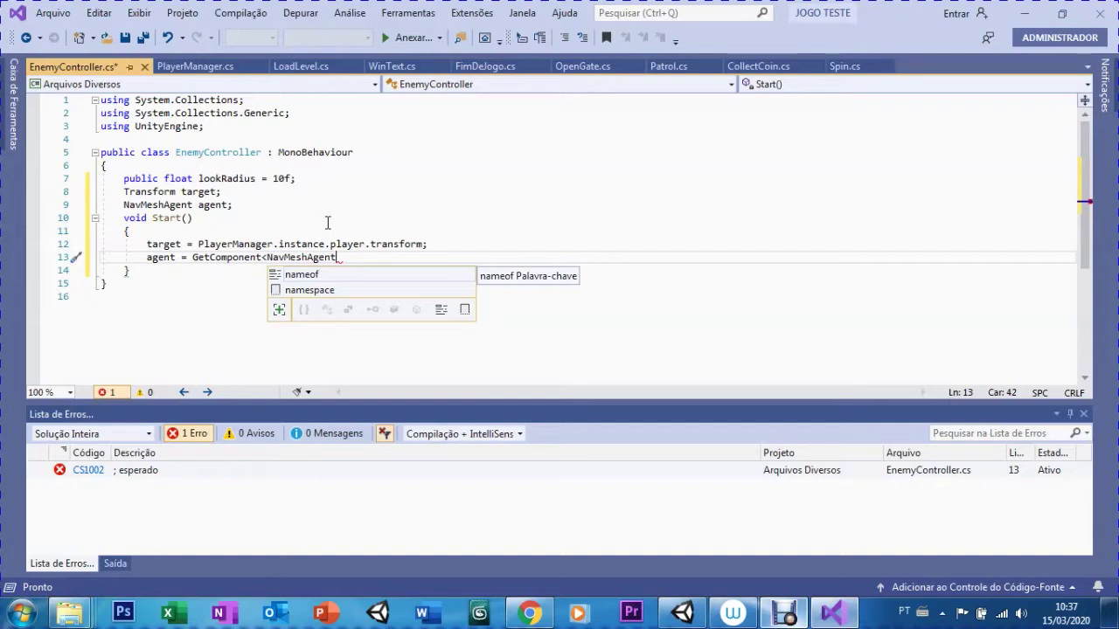
pyautogui.write('>();')
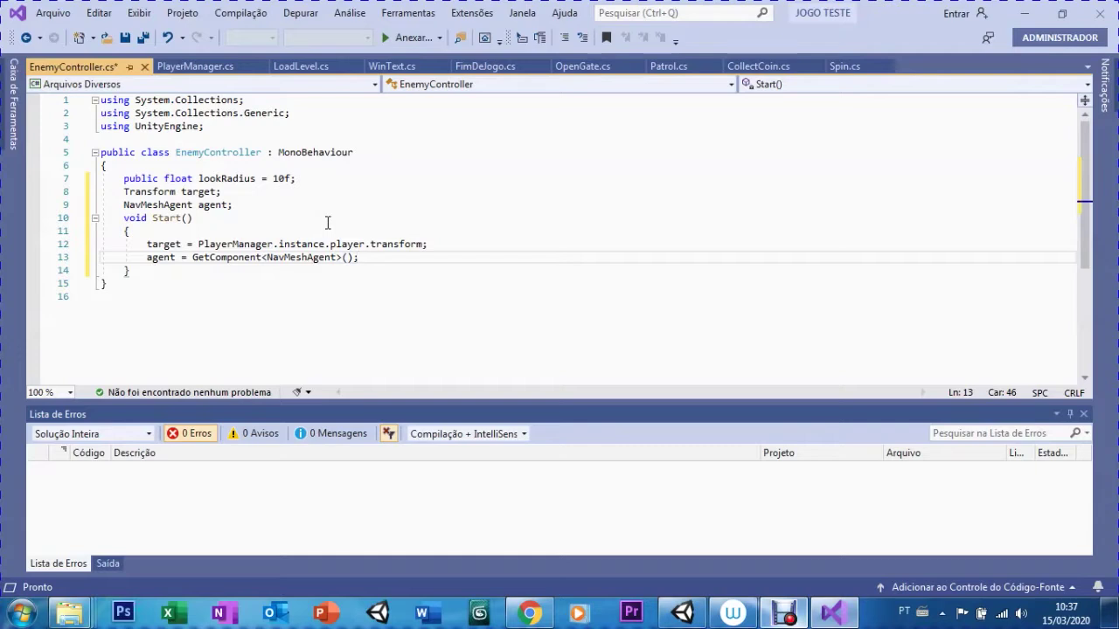
pyautogui.press('Return')
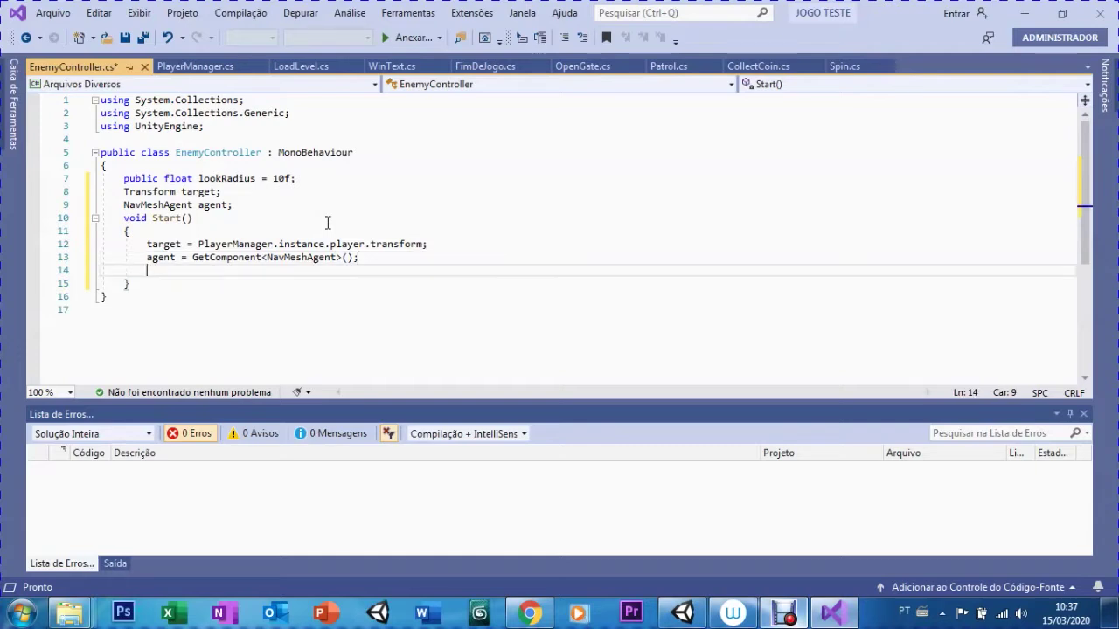
# Step: Add the comment '//Update is called once per frame' below Start
pyautogui.press('Down')
pyautogui.press('Down')
pyautogui.press('Return')
pyautogui.write('qq')
pyautogui.write('u')
pyautogui.press('BackSpace')
pyautogui.press('BackSpace')
pyautogui.press('BackSpace')
pyautogui.write('//p')
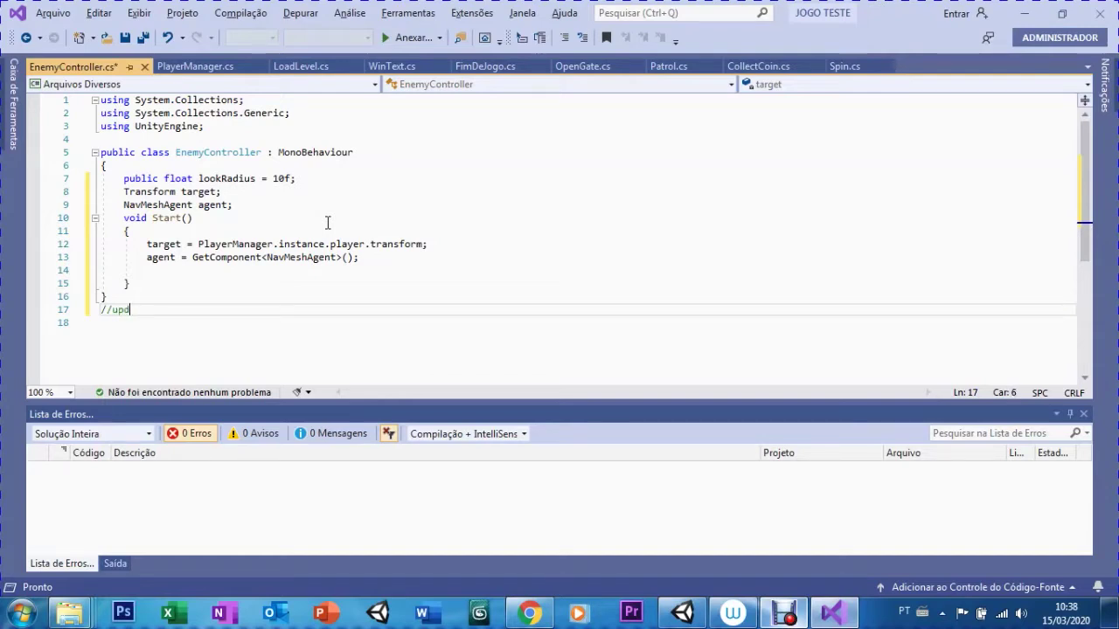
pyautogui.press('BackSpace')
pyautogui.press('BackSpace')
pyautogui.press('BackSpace')
pyautogui.write('Upa')
pyautogui.press('BackSpace')
pyautogui.write('date')
pyautogui.write(' is called')
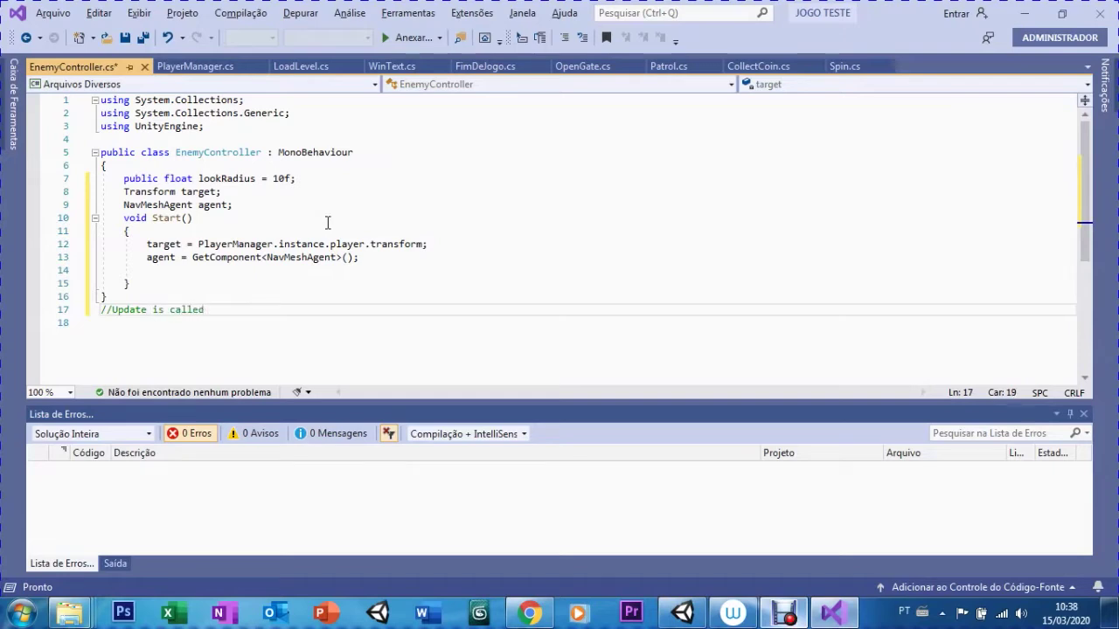
pyautogui.write(' once pe')
pyautogui.write('r frame')
# Step: Write void Update() computing float distance = Vector3.Distance(target.position, transform.position)
pyautogui.press('Return')
pyautogui.write('v')
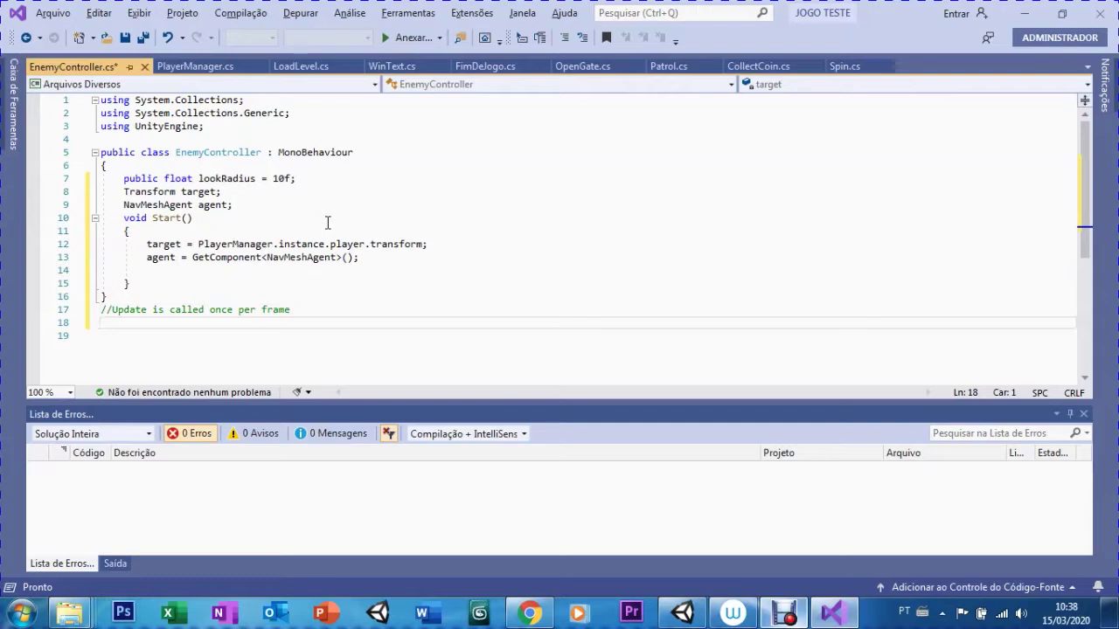
pyautogui.write('oid')
pyautogui.write(' Upd')
pyautogui.write('adt')
pyautogui.press('BackSpace')
pyautogui.press('BackSpace')
pyautogui.press('BackSpace')
pyautogui.write('te()')
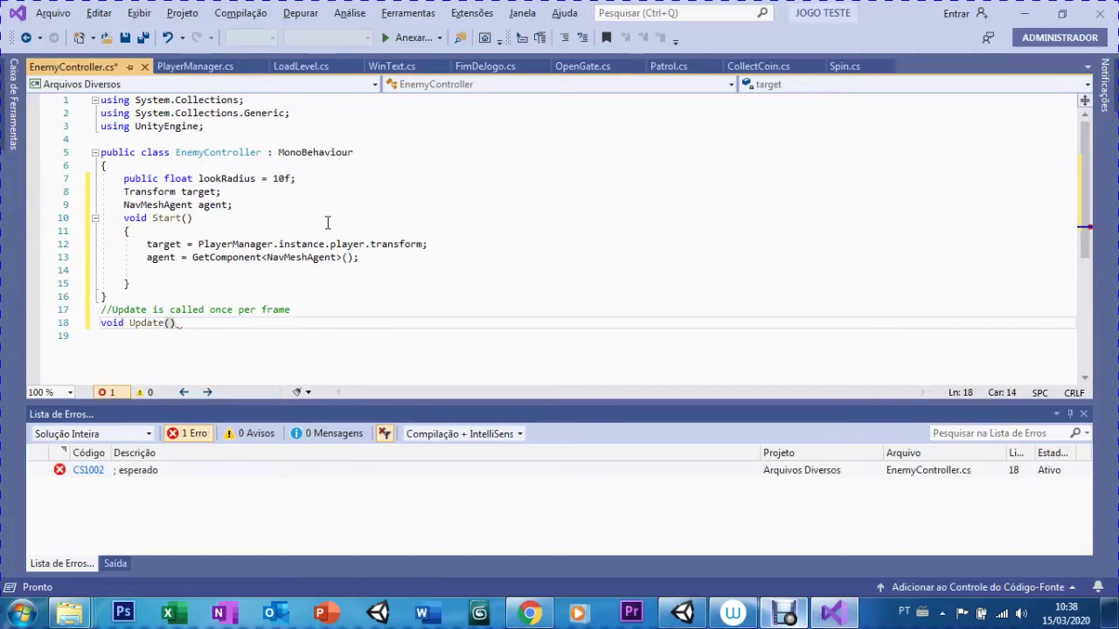
pyautogui.press('Return')
pyautogui.write('{')
pyautogui.press('Return')
pyautogui.write('float')
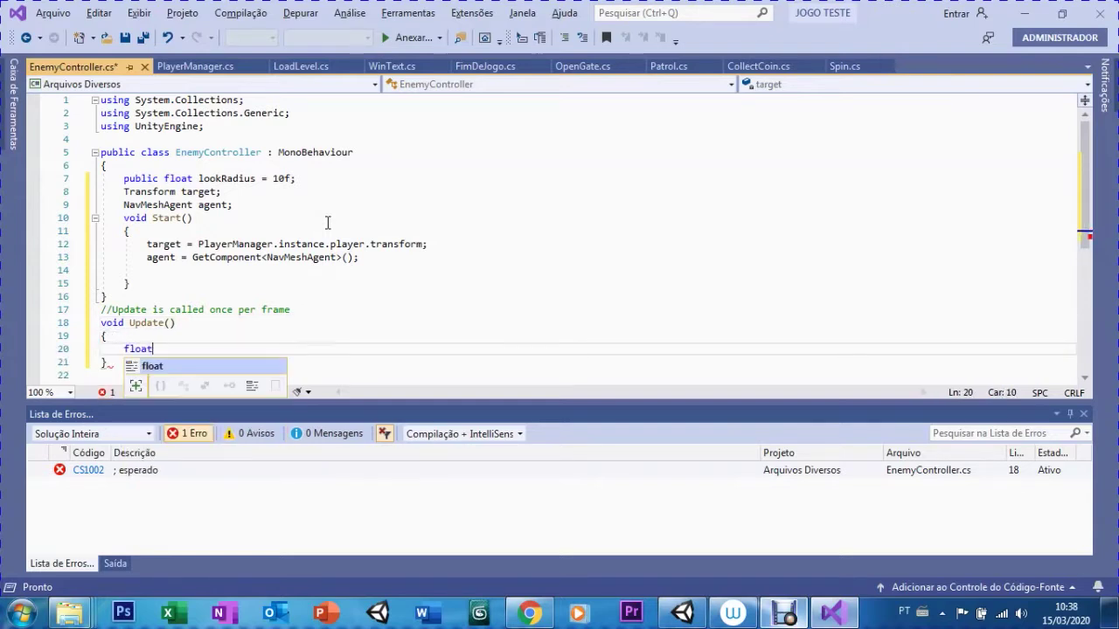
pyautogui.write(' distance= Ve')
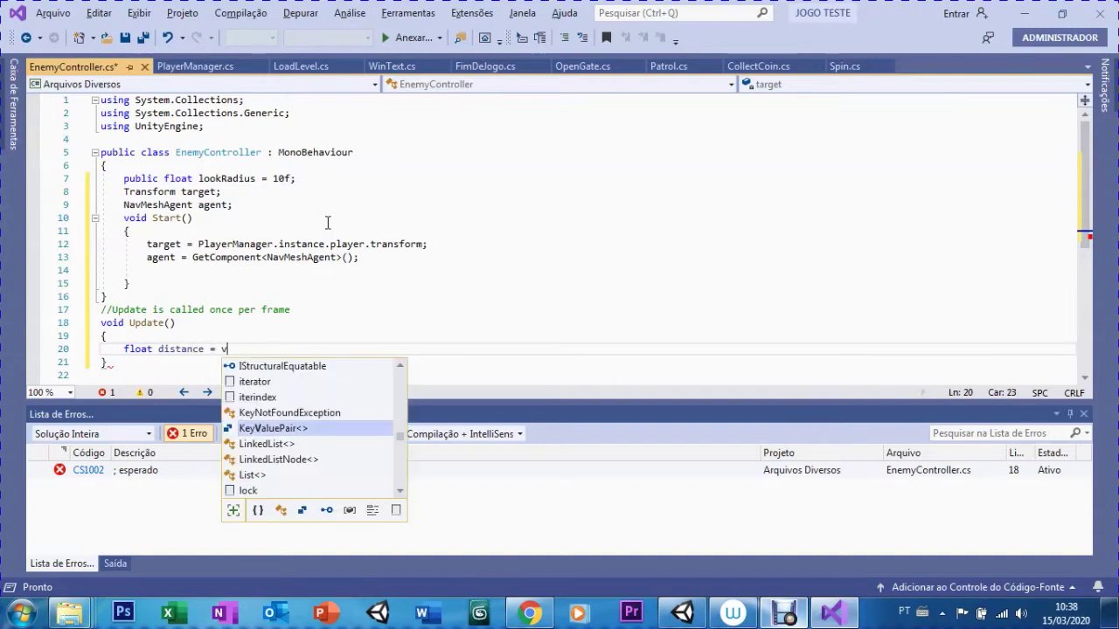
pyautogui.write('ctro')
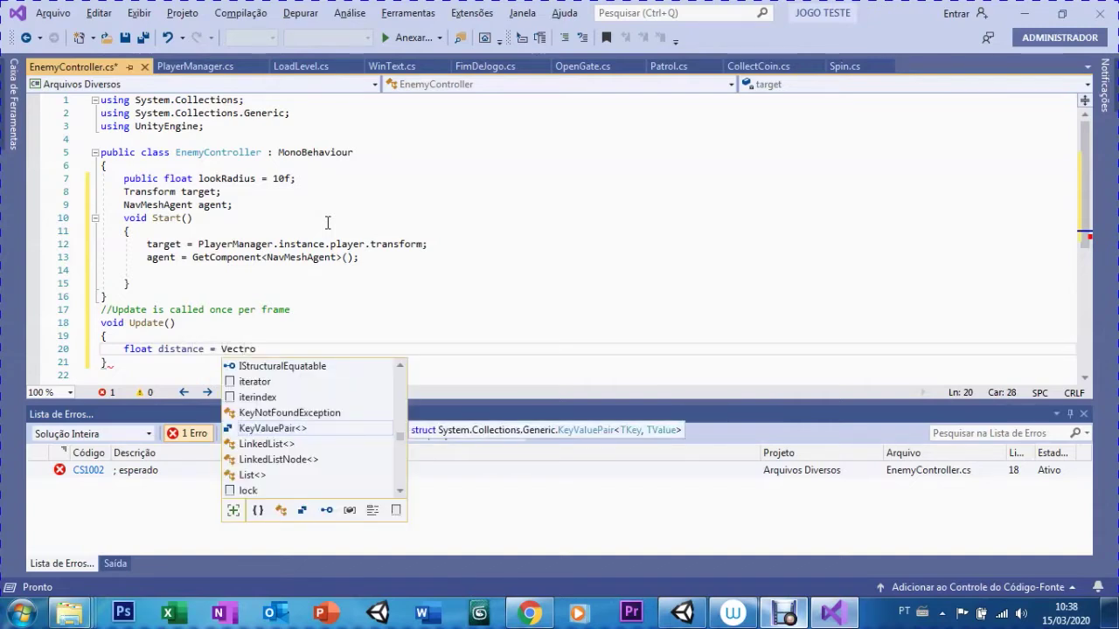
pyautogui.press('BackSpace')
pyautogui.write('or')
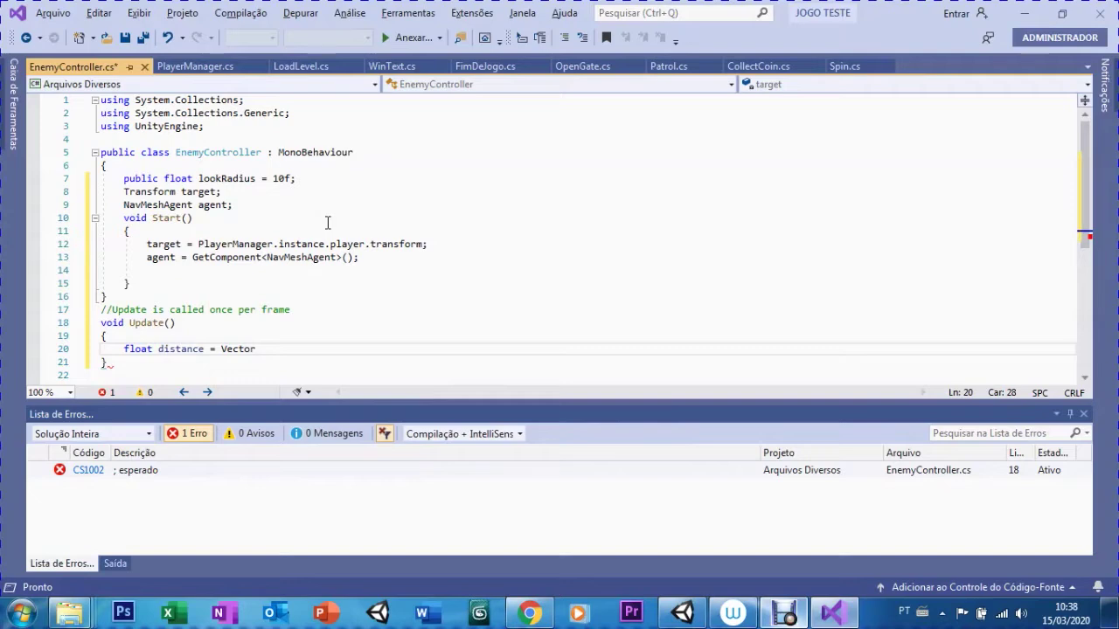
pyautogui.write('3.Distan')
pyautogui.write('ce(target')
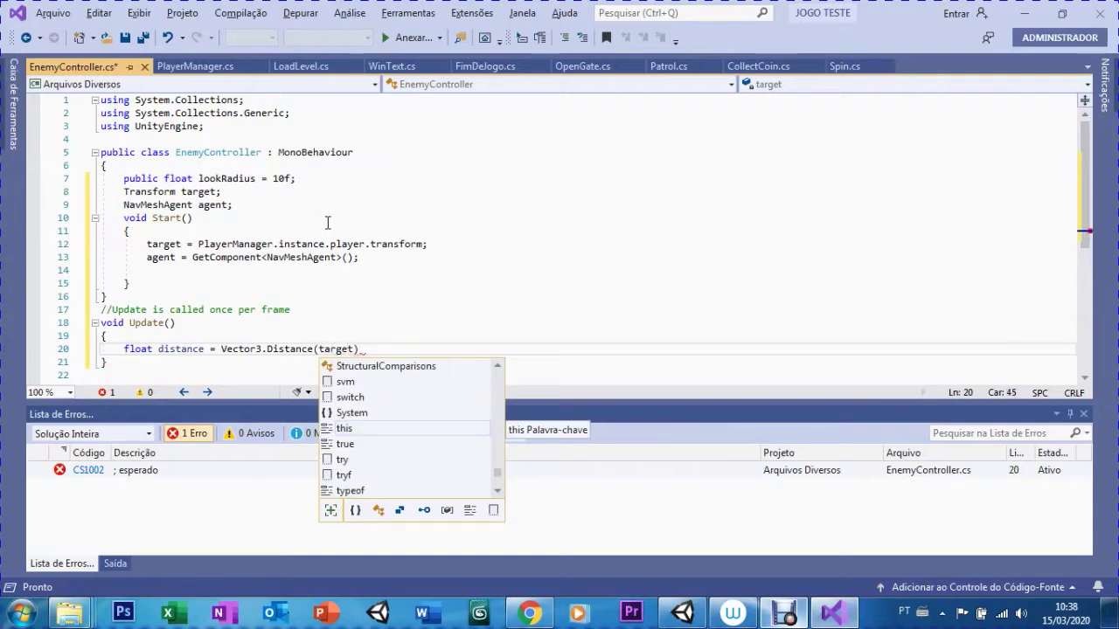
pyautogui.write('.position')
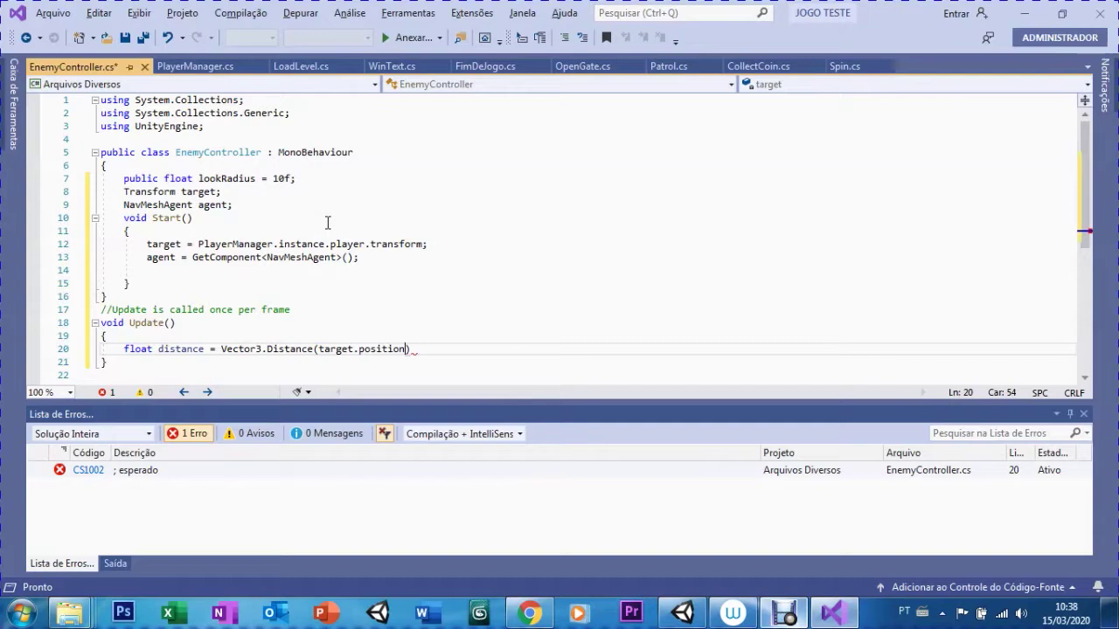
pyautogui.write(', transform')
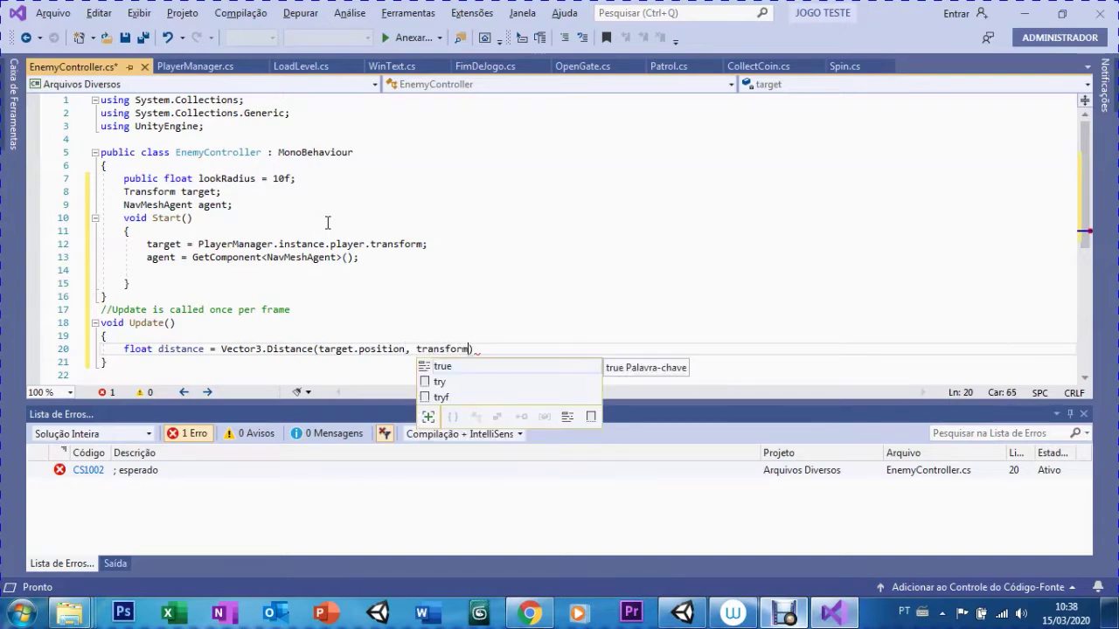
pyautogui.write(',')
pyautogui.press('BackSpace')
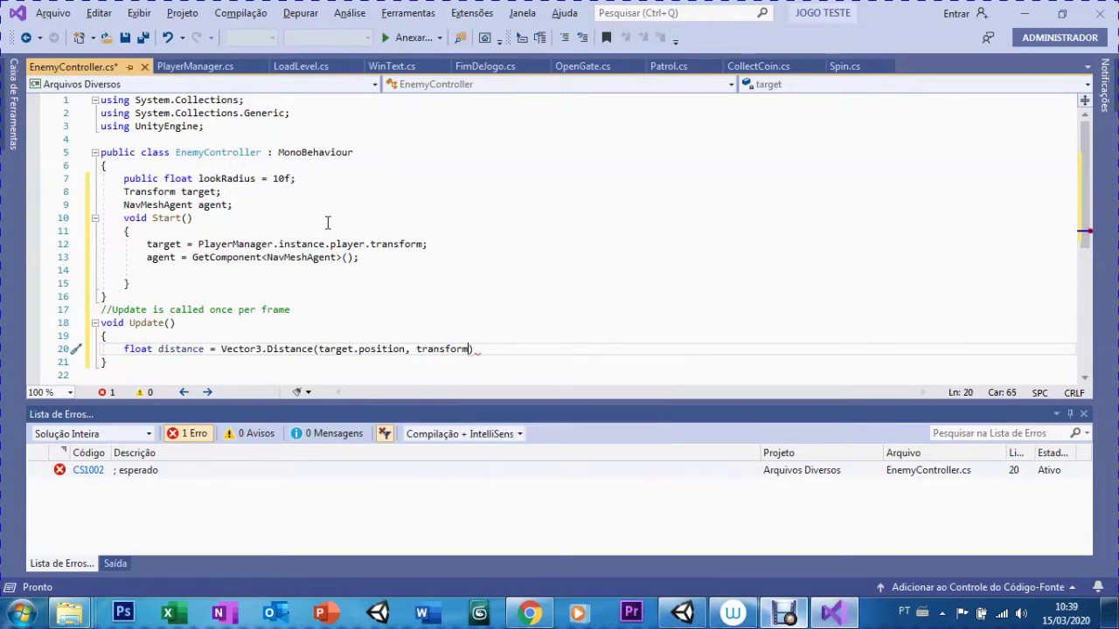
pyautogui.write('.pos')
pyautogui.write('ition)')
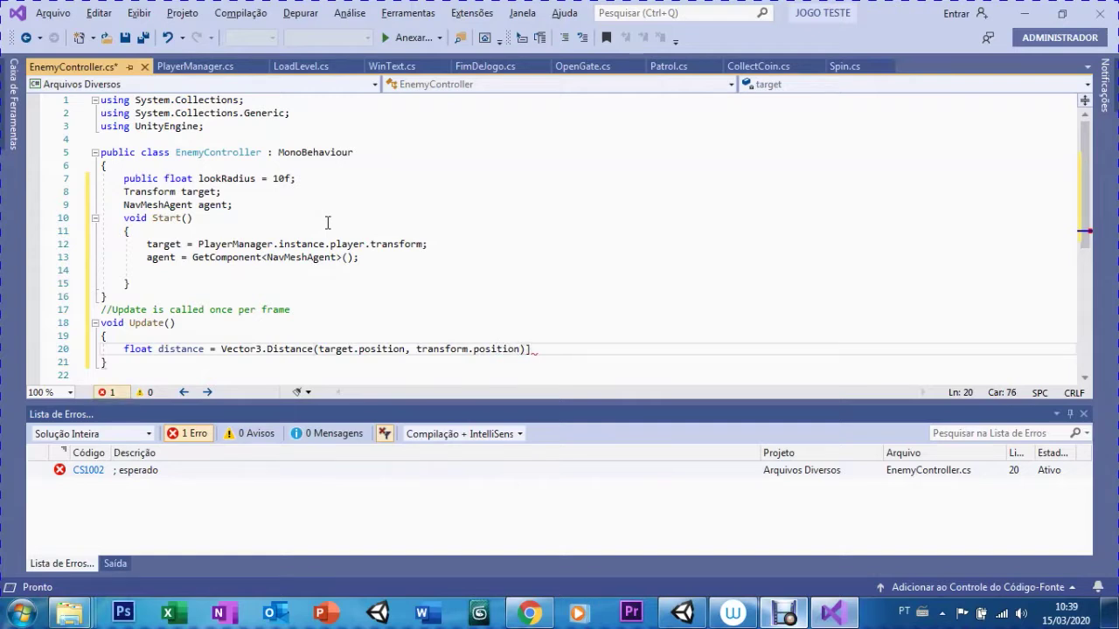
pyautogui.write(';')
# Step: Add if (distance <= lookRadius) { agent.SetDestination(target.position); } inside Update
pyautogui.press('Return')
pyautogui.write('if(')
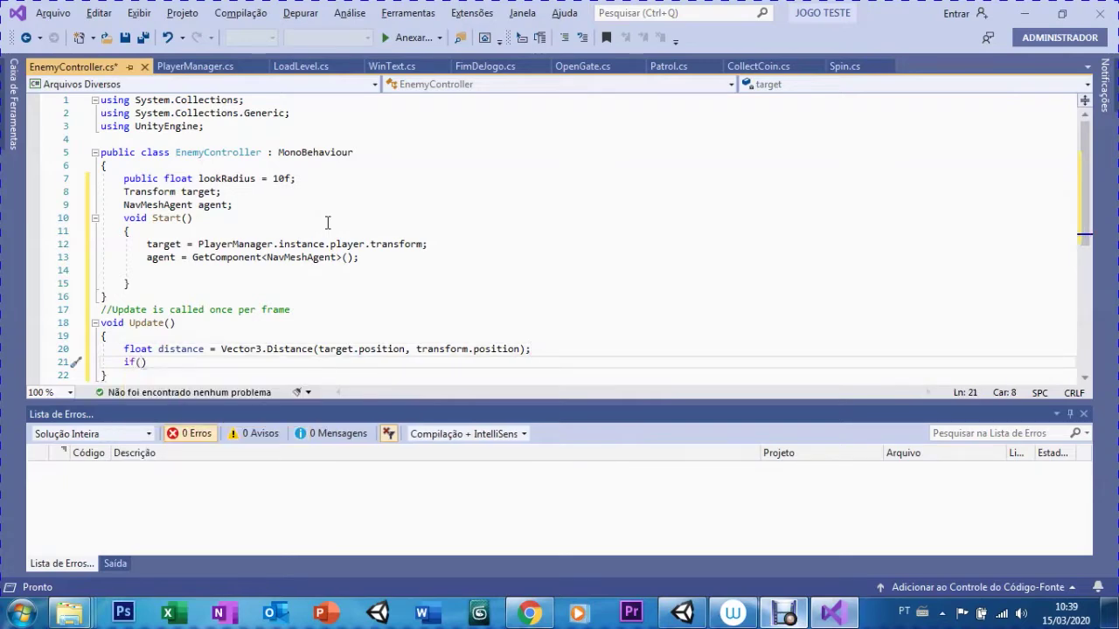
pyautogui.write('distance')
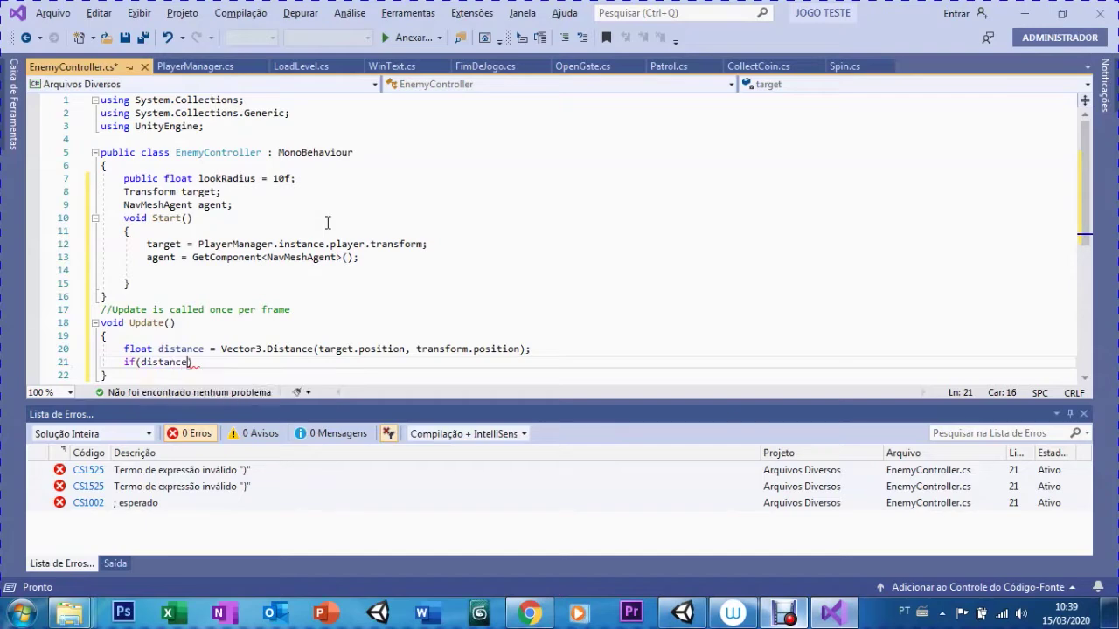
pyautogui.write(' <')
pyautogui.write('=')
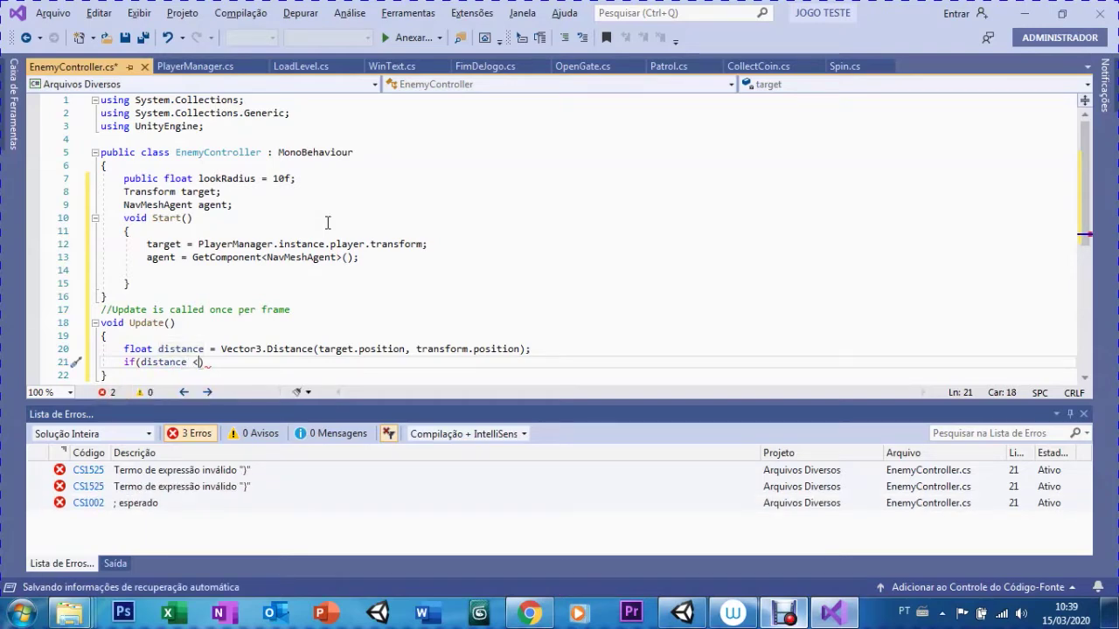
pyautogui.write('lookra')
pyautogui.press('BackSpace')
pyautogui.press('BackSpace')
pyautogui.write('RAd')
pyautogui.press('BackSpace')
pyautogui.press('BackSpace')
pyautogui.press('BackSpace')
pyautogui.write('Radius')
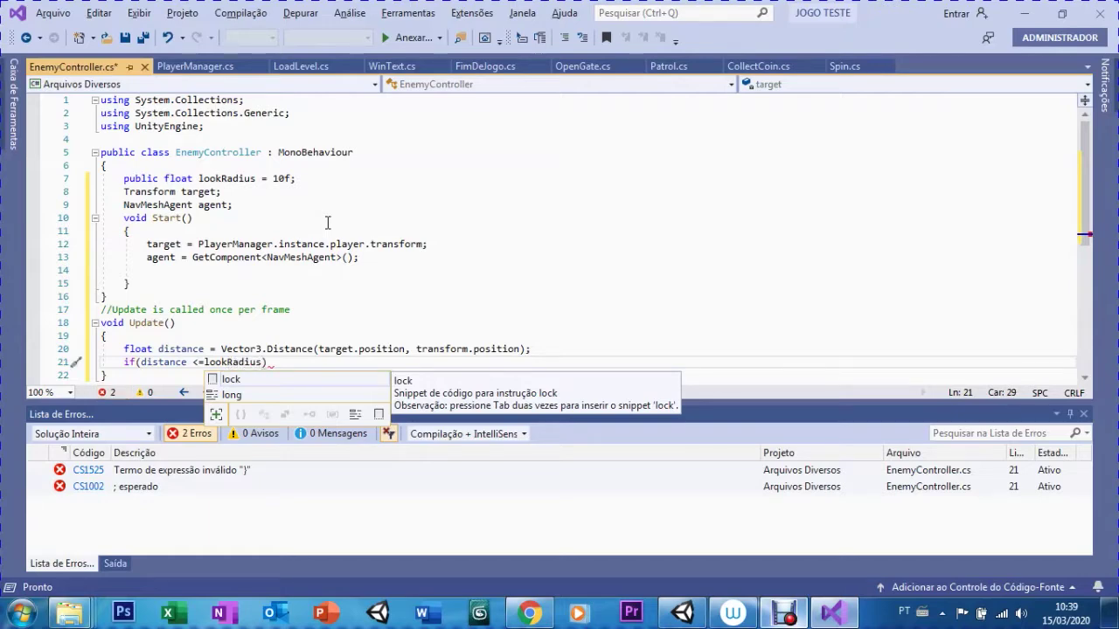
pyautogui.write(')')
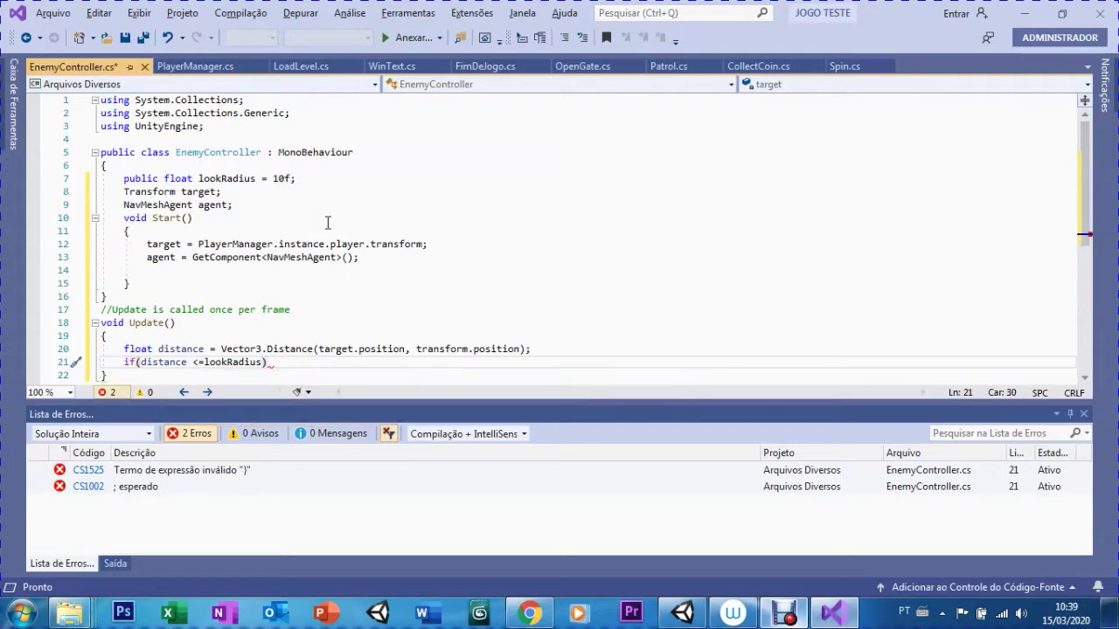
pyautogui.press('Return')
pyautogui.write('{ ')
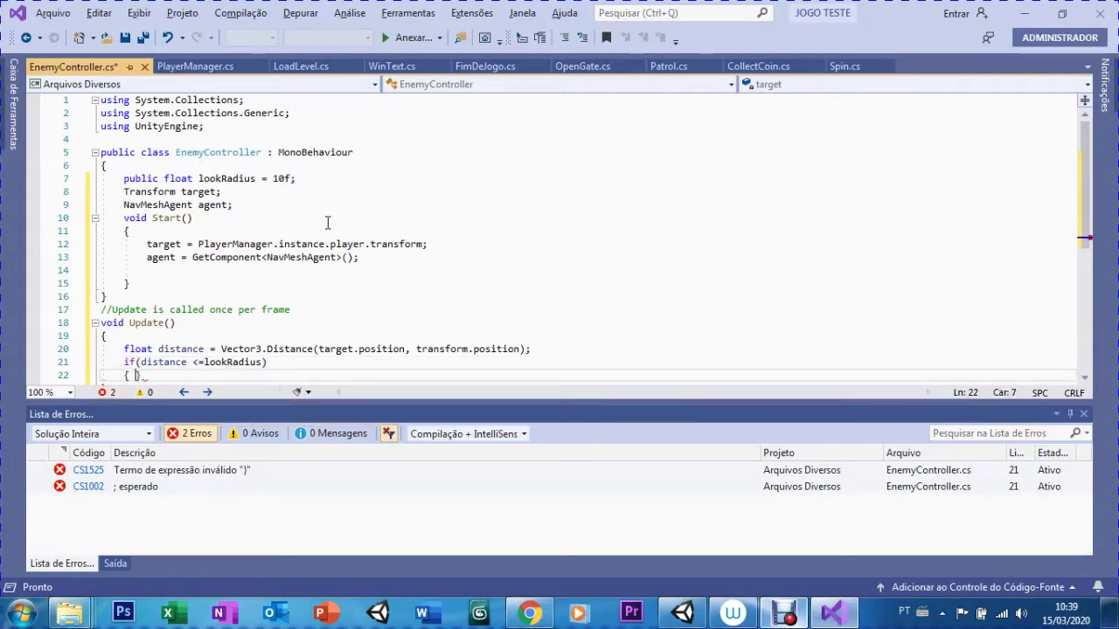
pyautogui.write('agen')
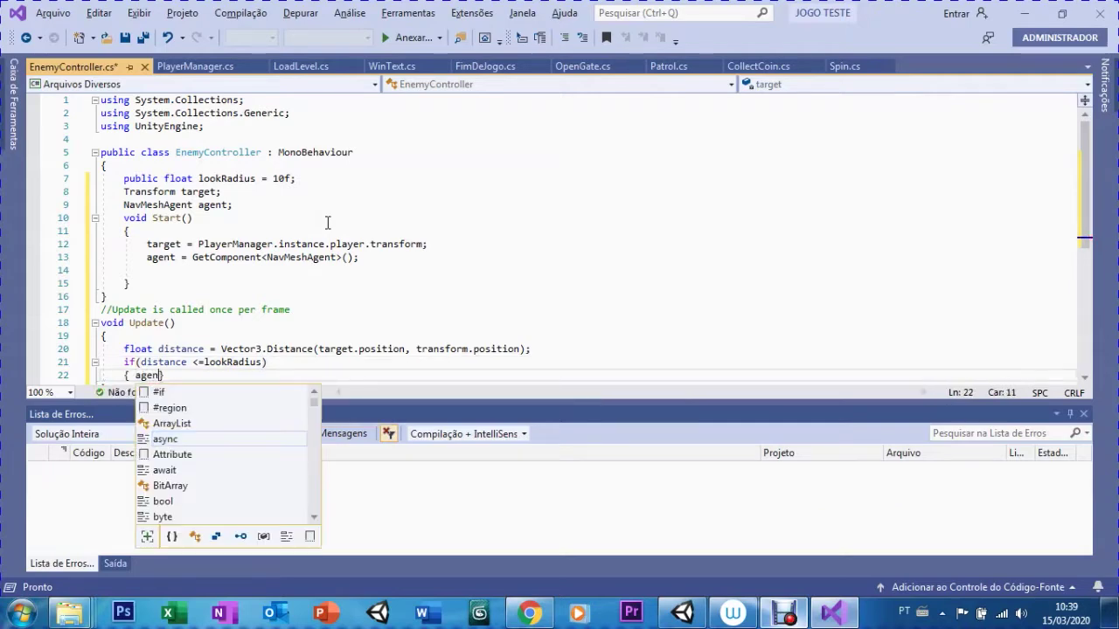
pyautogui.write('t')
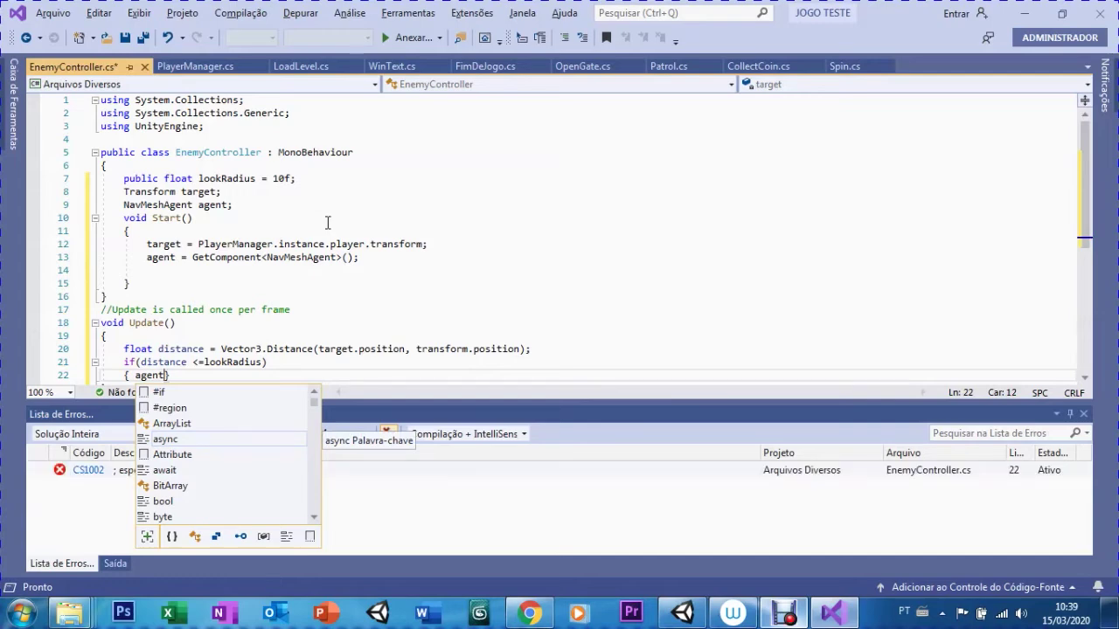
pyautogui.write('.SetDesti')
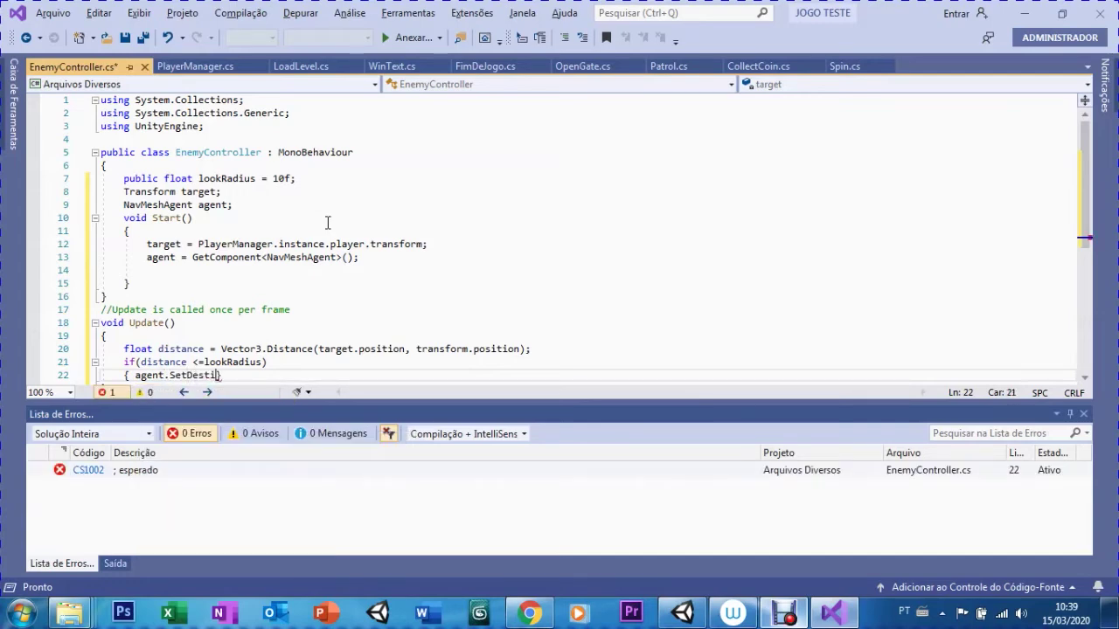
pyautogui.write('nation(')
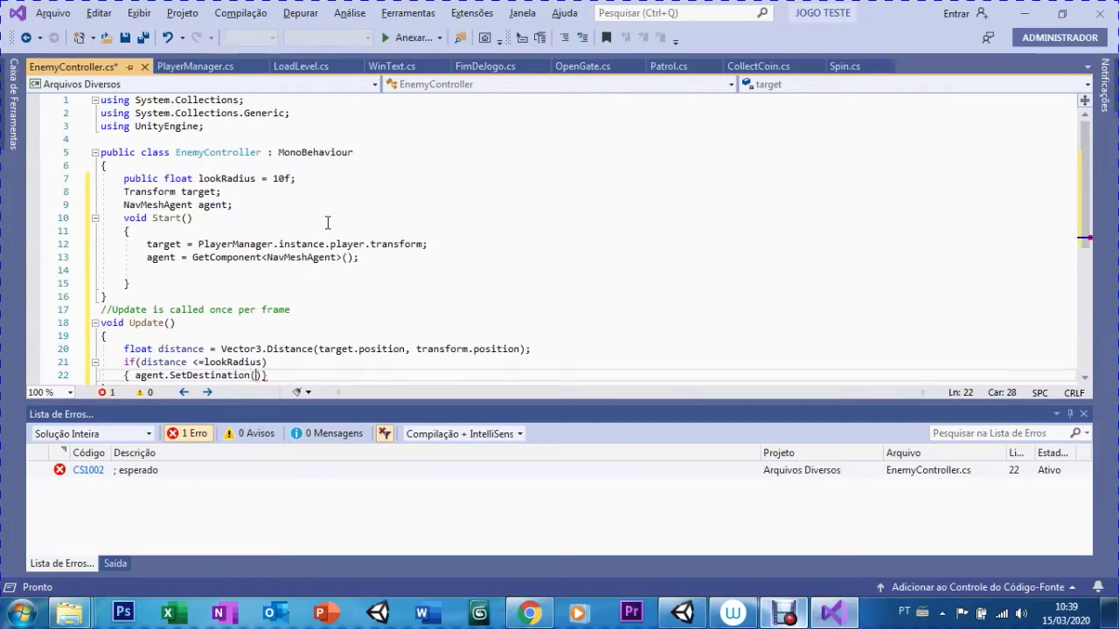
pyautogui.write('target')
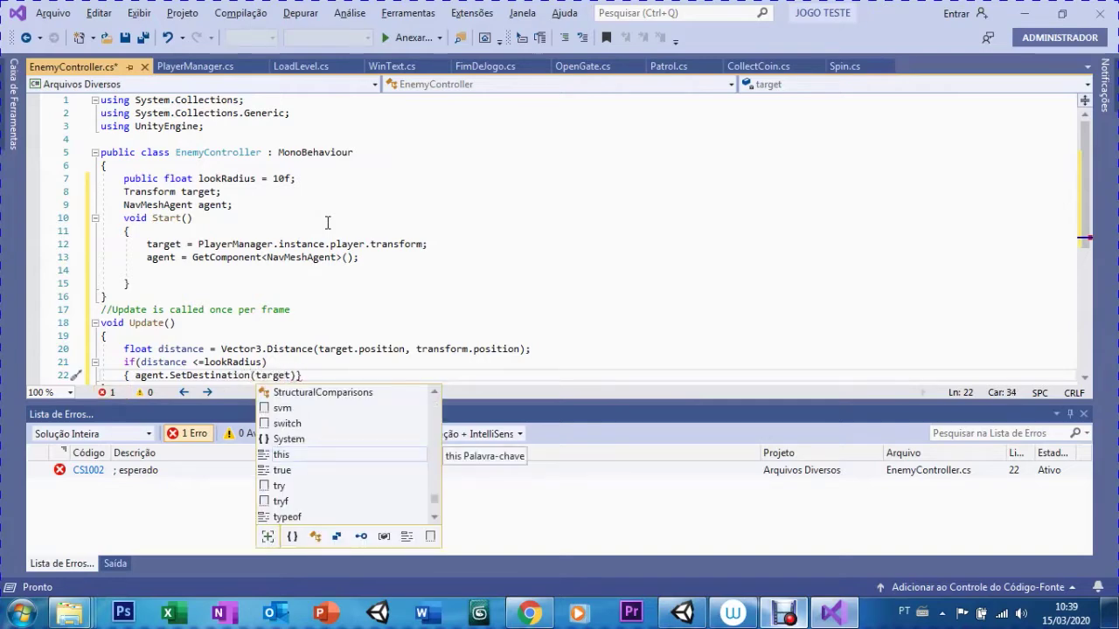
pyautogui.write('.position)')
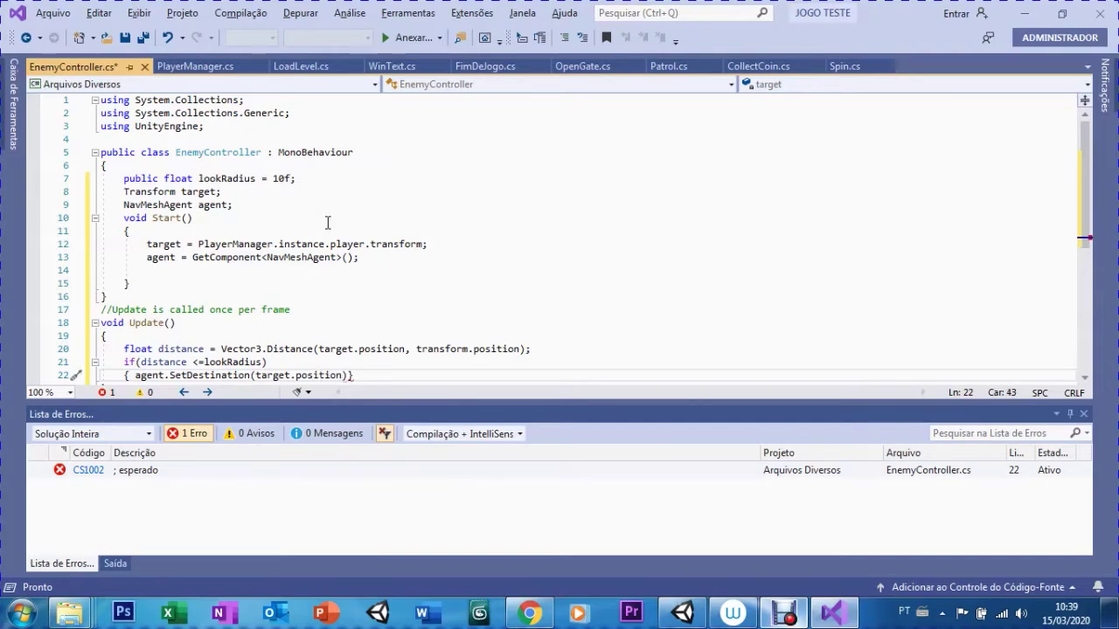
pyautogui.write(';')
pyautogui.press('Return')
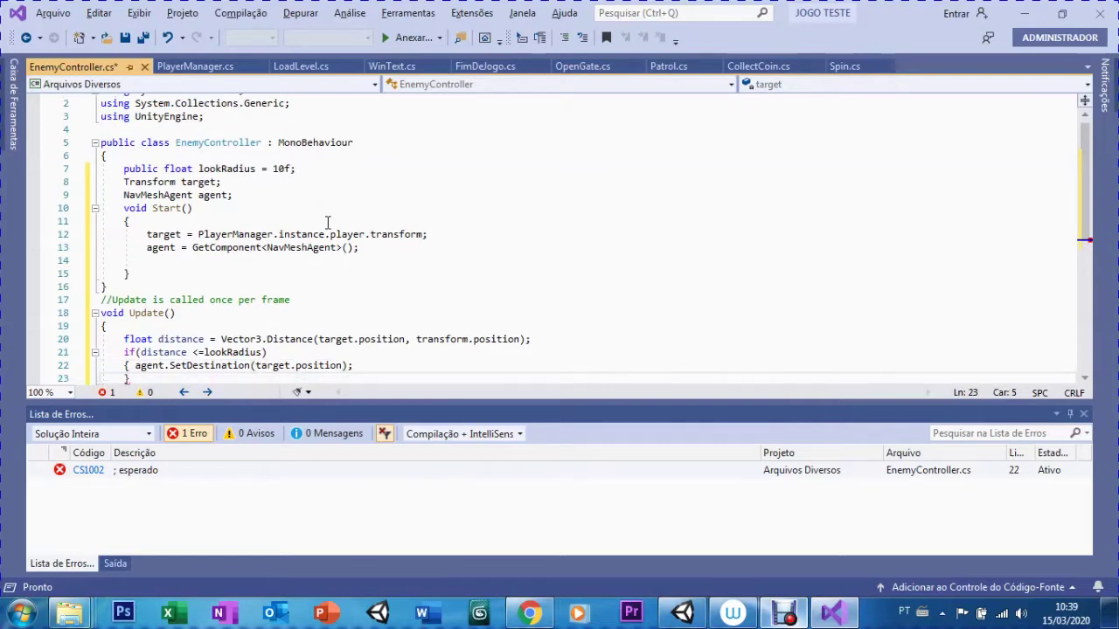
pyautogui.write('}')
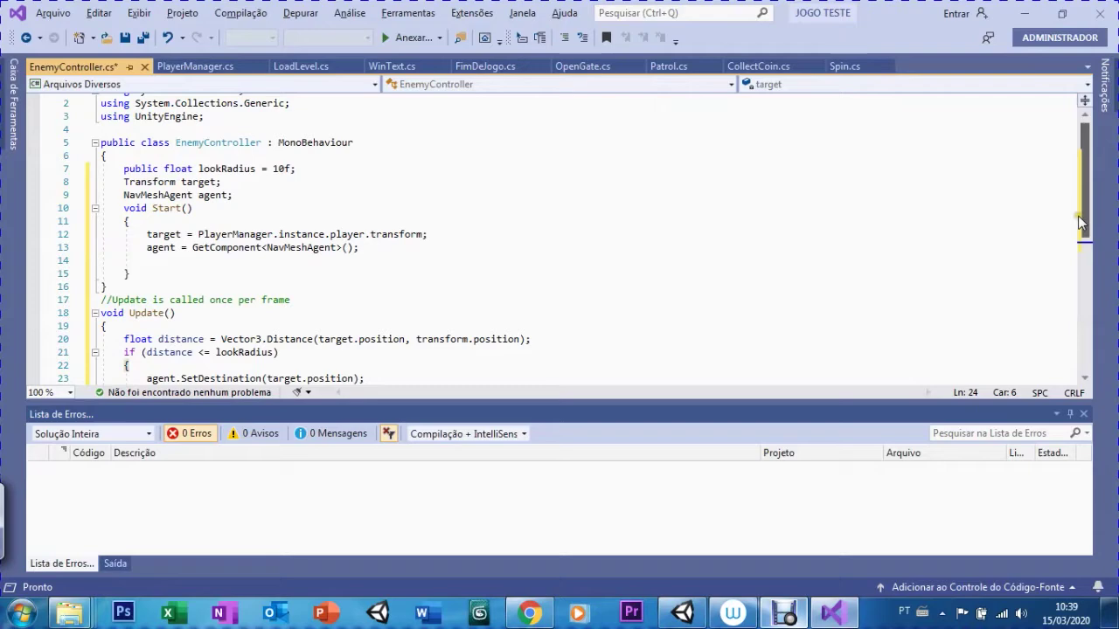
pyautogui.moveTo(1083, 236); pyautogui.dragTo(1077, 297)
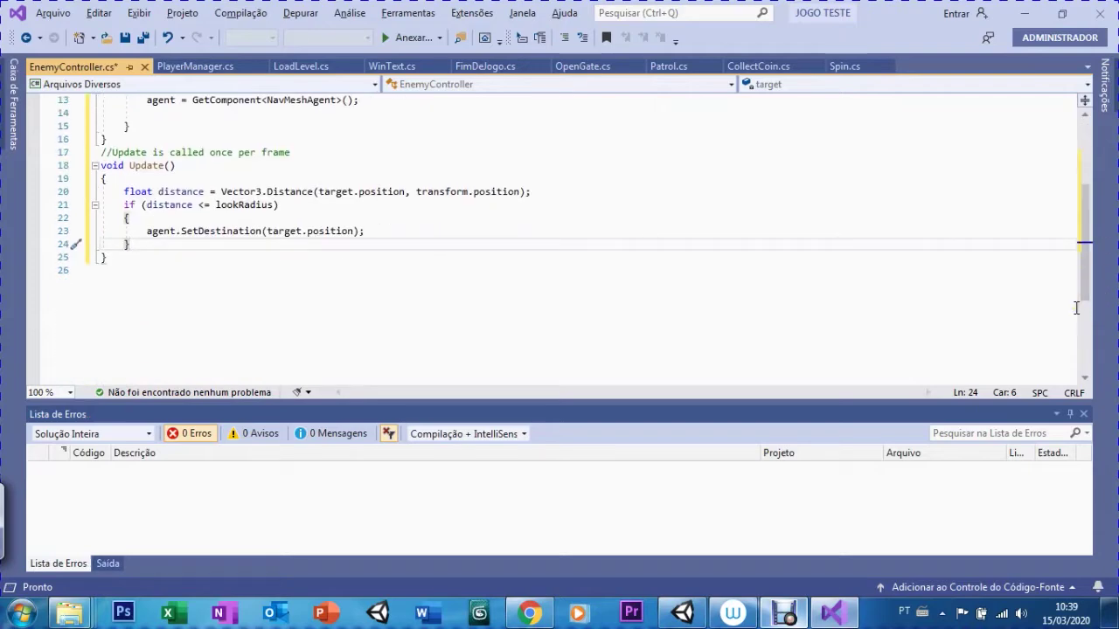
# Step: Add OnDrawGizmosSelected drawing a red wire sphere of radius lookRadius at transform.position, then save
pyautogui.click(138, 270)
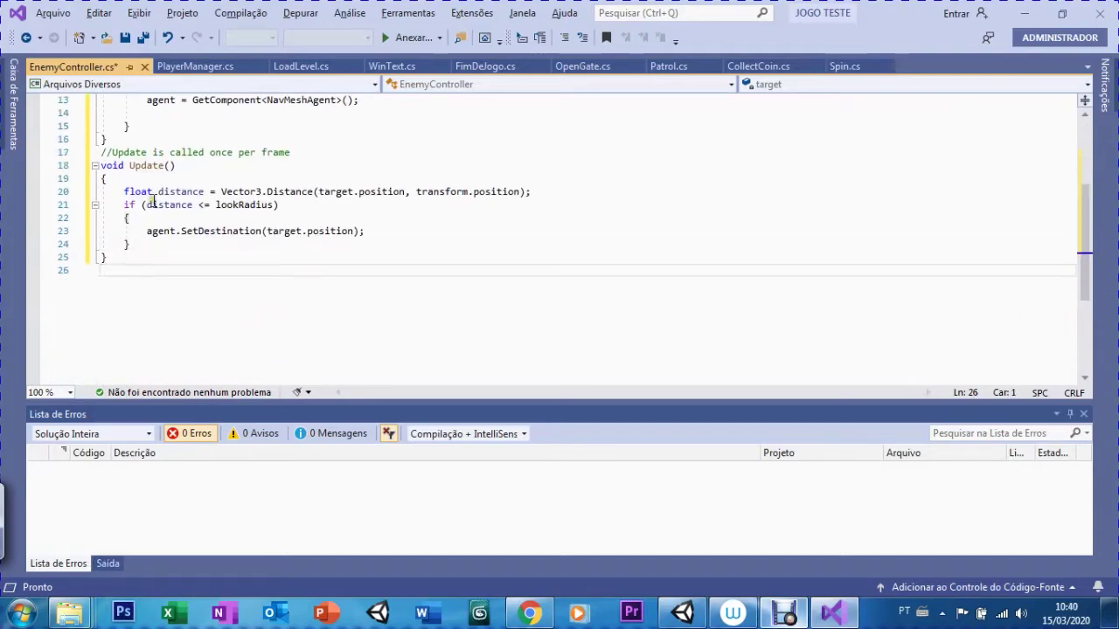
pyautogui.write('void')
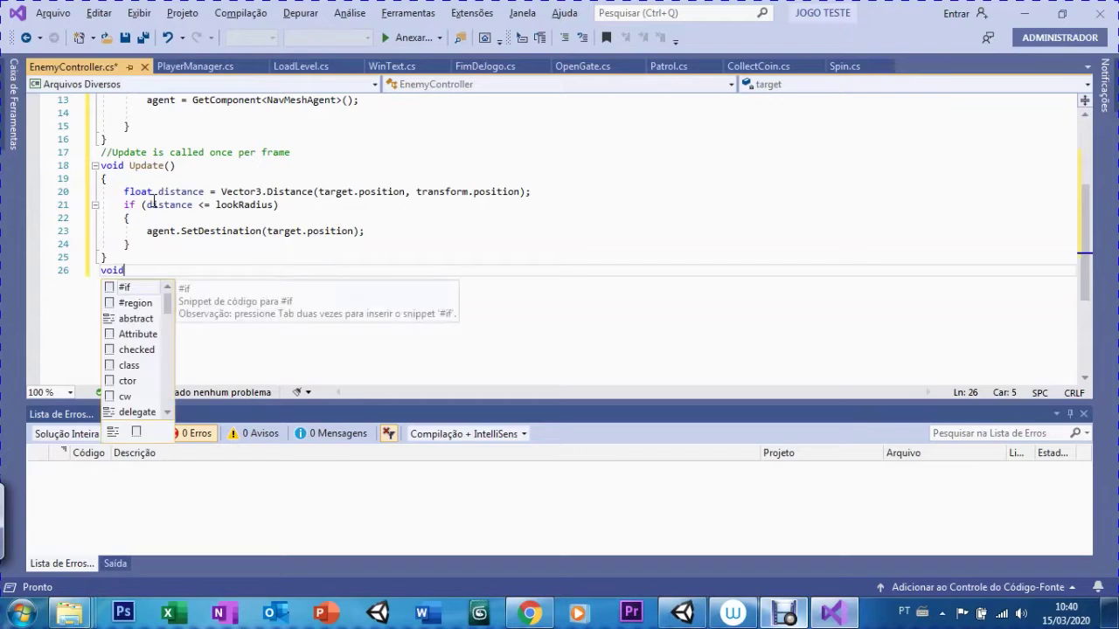
pyautogui.write(' OndDrawGizmosSelec')
pyautogui.press('BackSpace')
pyautogui.write('ted')
pyautogui.press('BackSpace')
pyautogui.write('d')
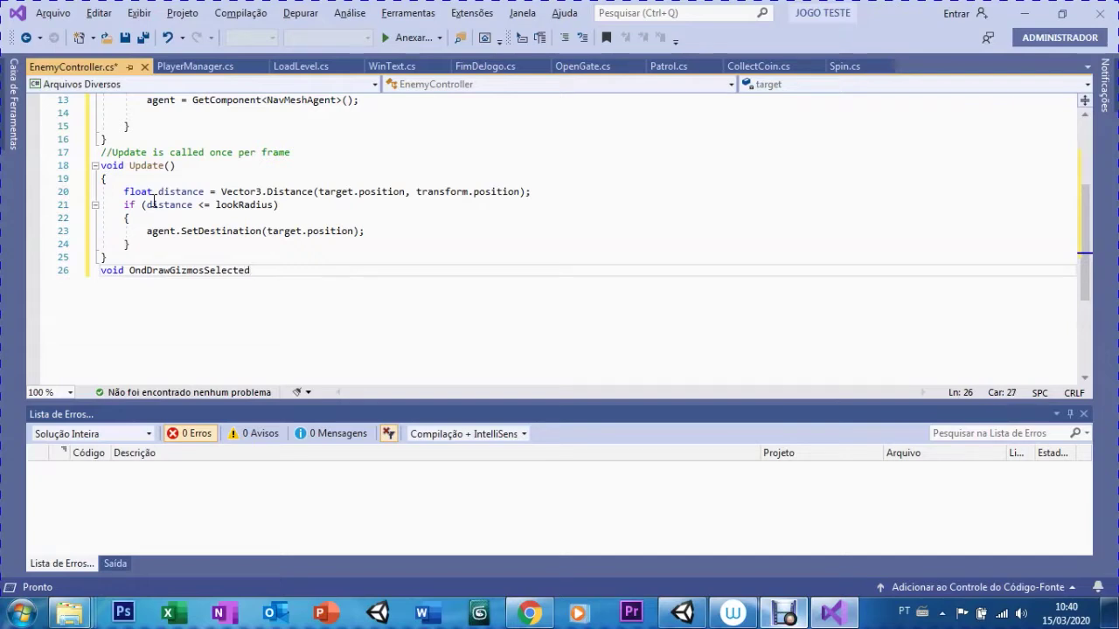
pyautogui.write('()')
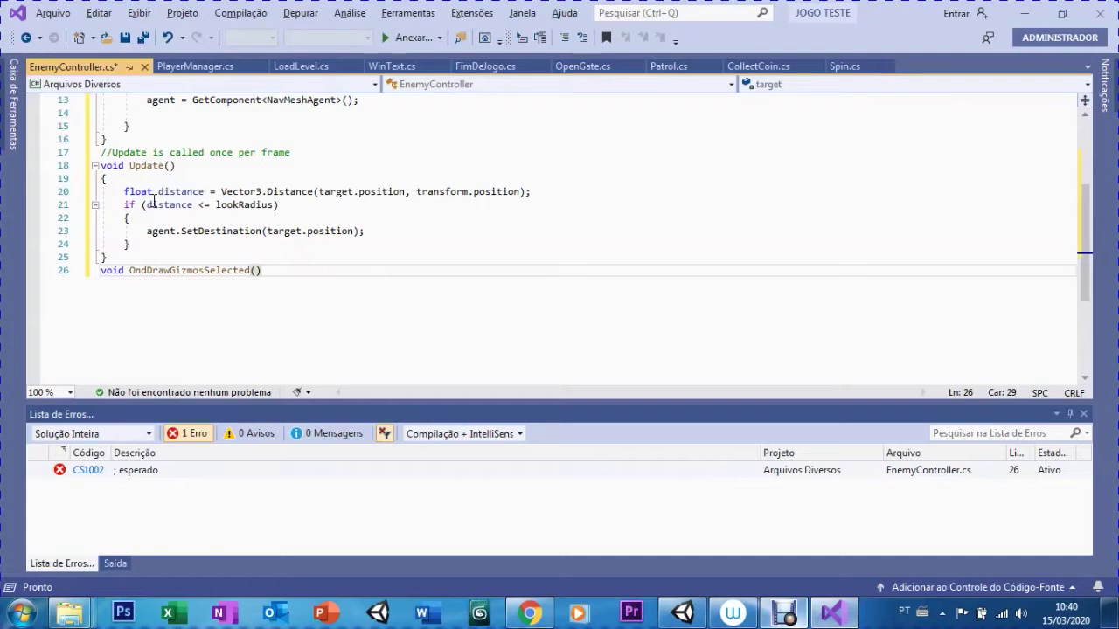
pyautogui.write('{')
pyautogui.press('Return')
pyautogui.write('Gizmos.Color ')
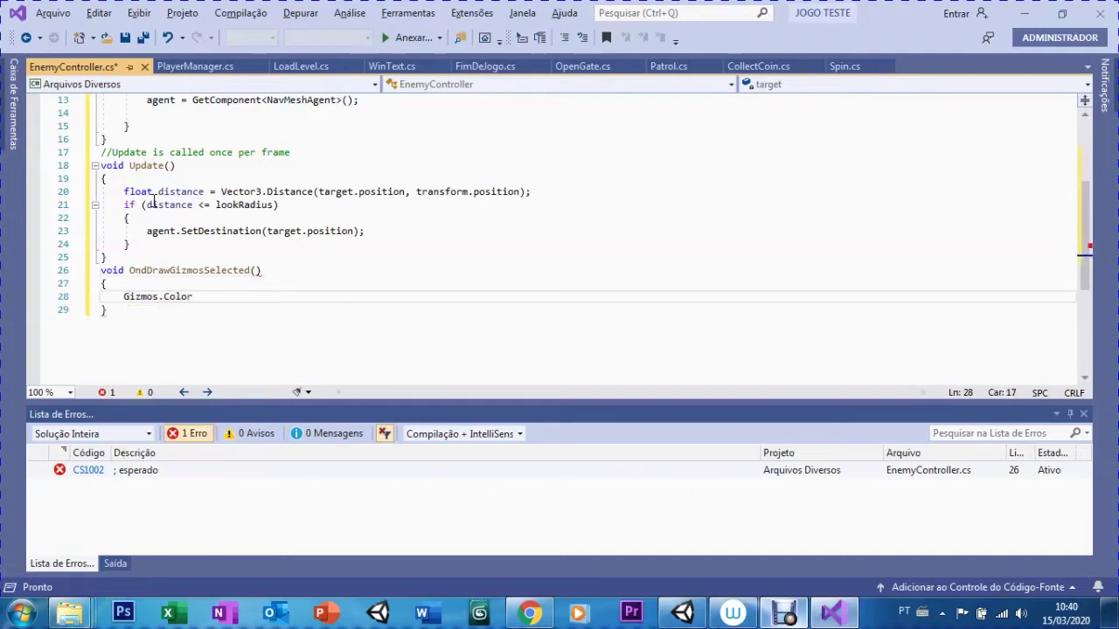
pyautogui.write('= Color')
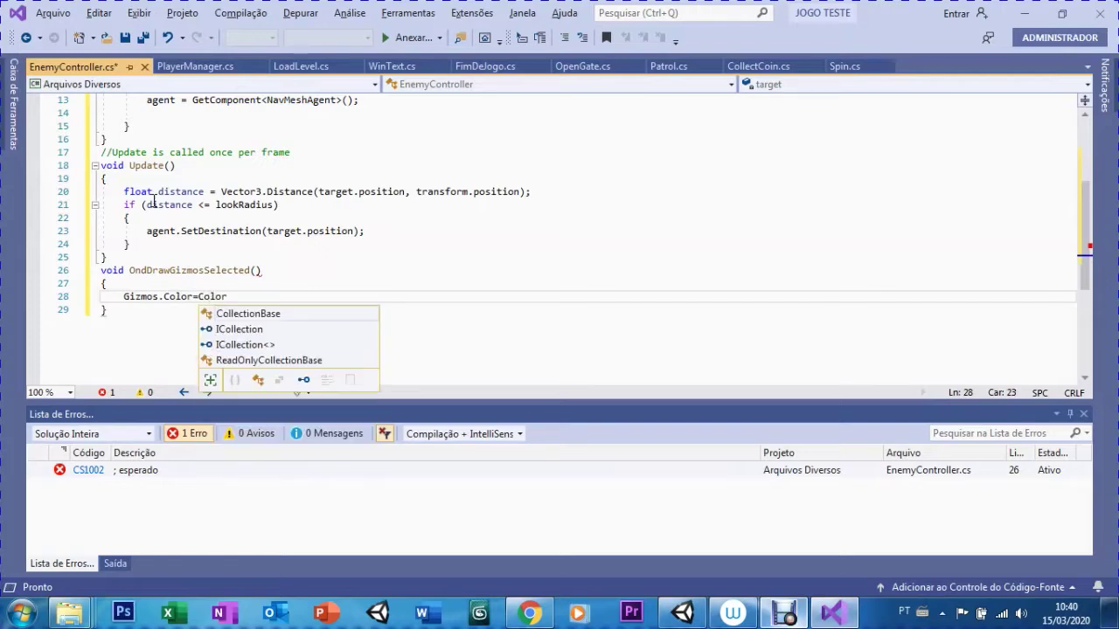
pyautogui.write('.red')
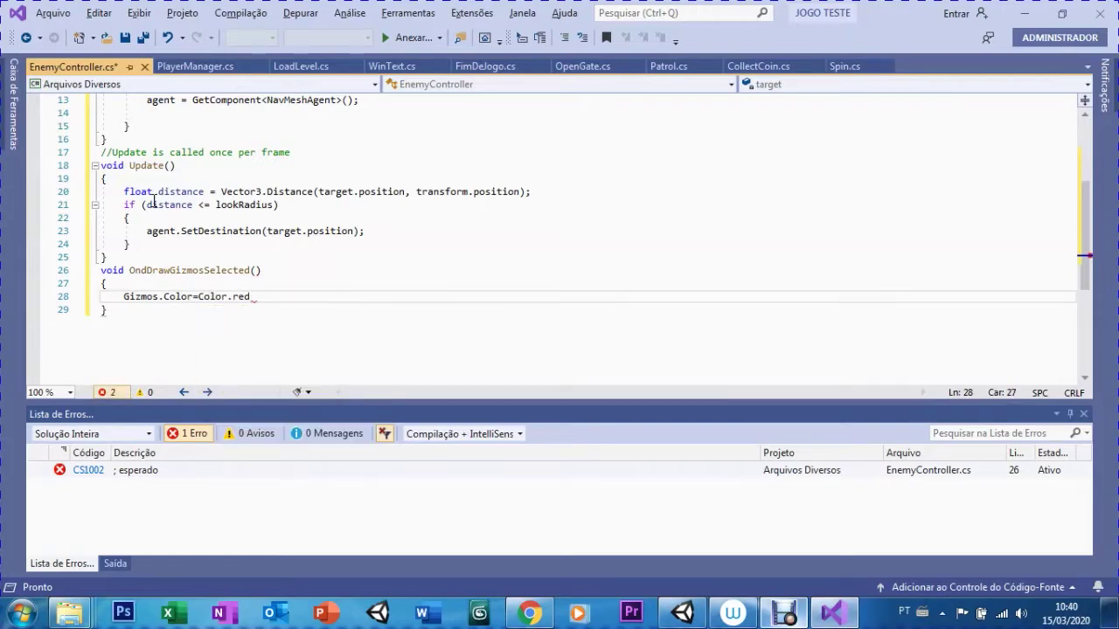
pyautogui.write(';')
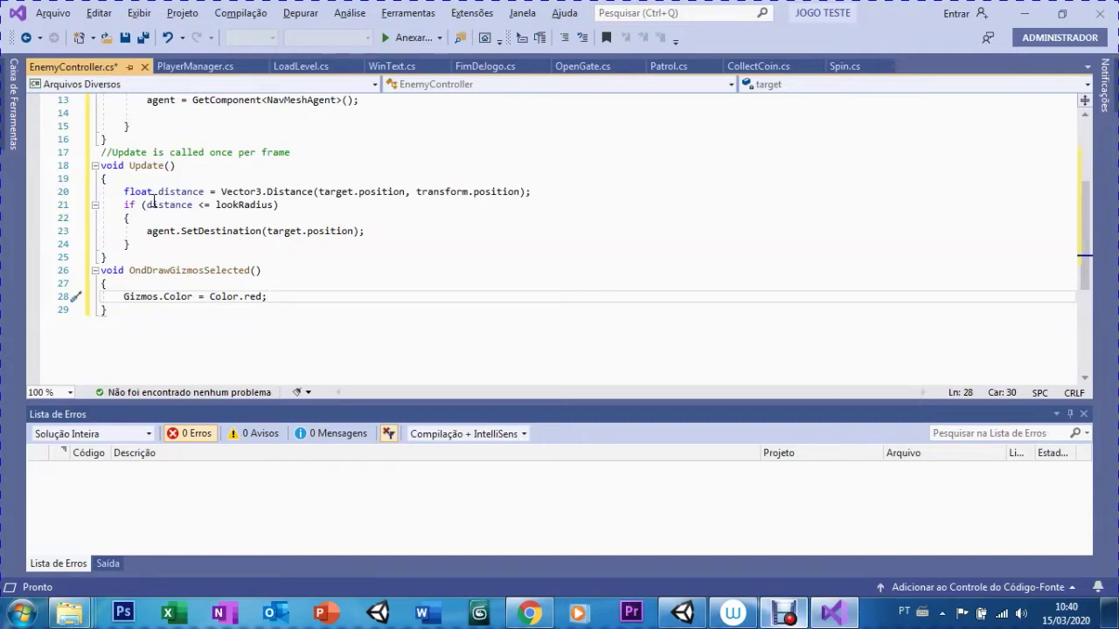
pyautogui.press('Return')
pyautogui.write('Gizmos')
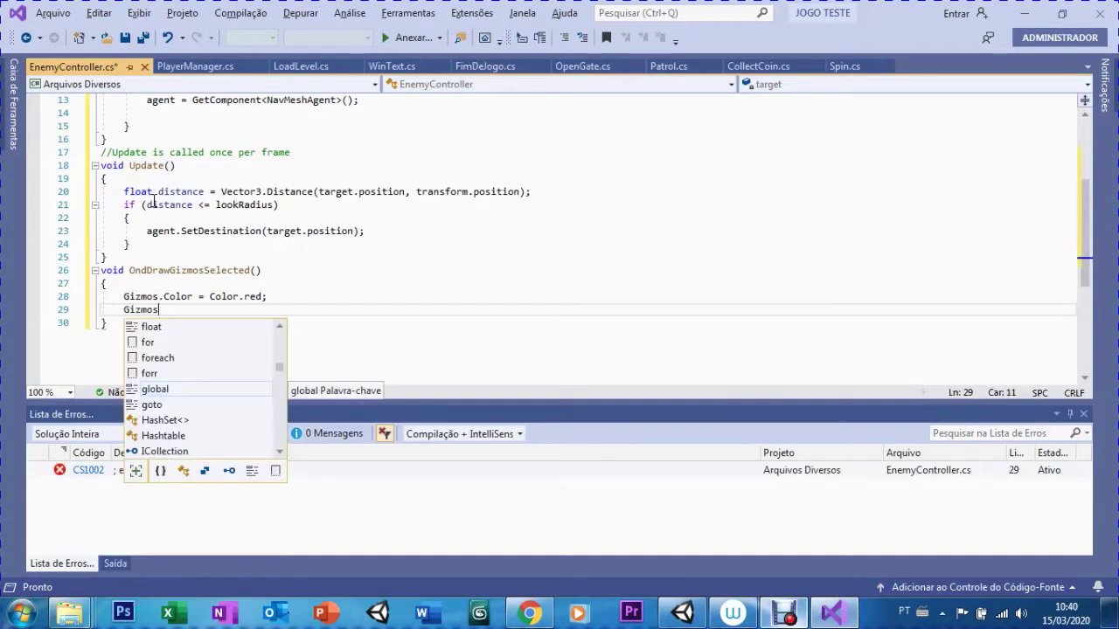
pyautogui.write('.DrawWireSp')
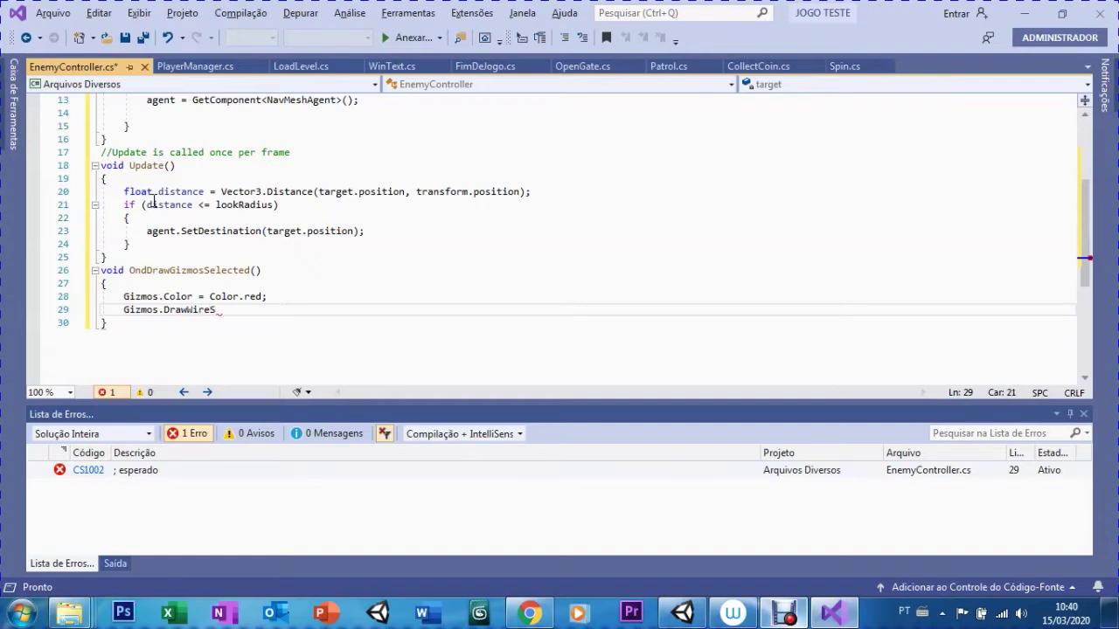
pyautogui.write('here')
pyautogui.write('(')
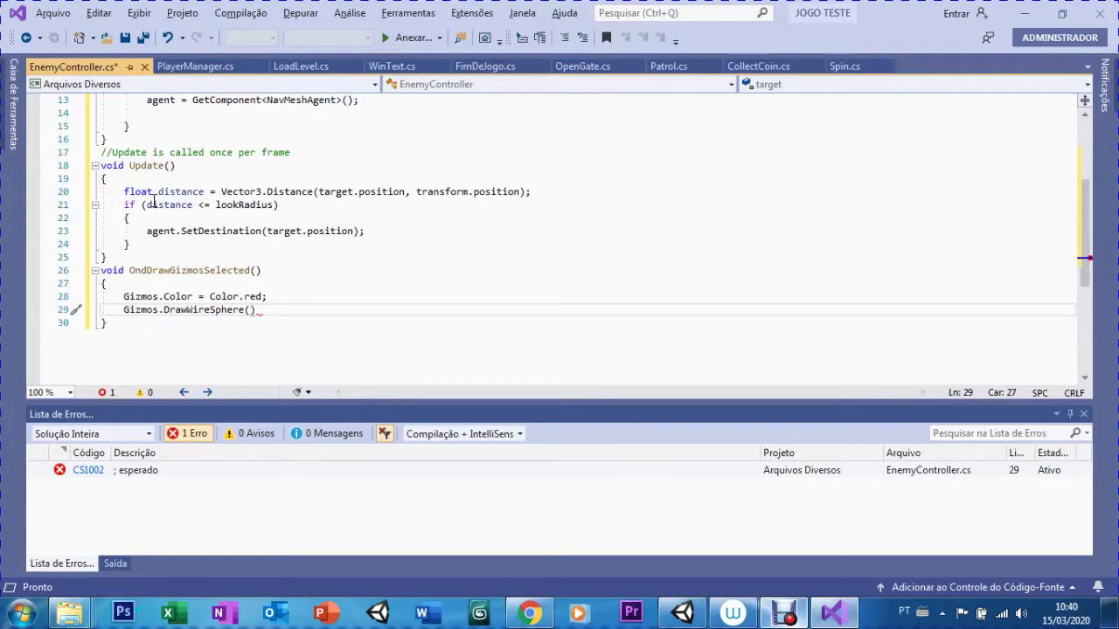
pyautogui.write('transf')
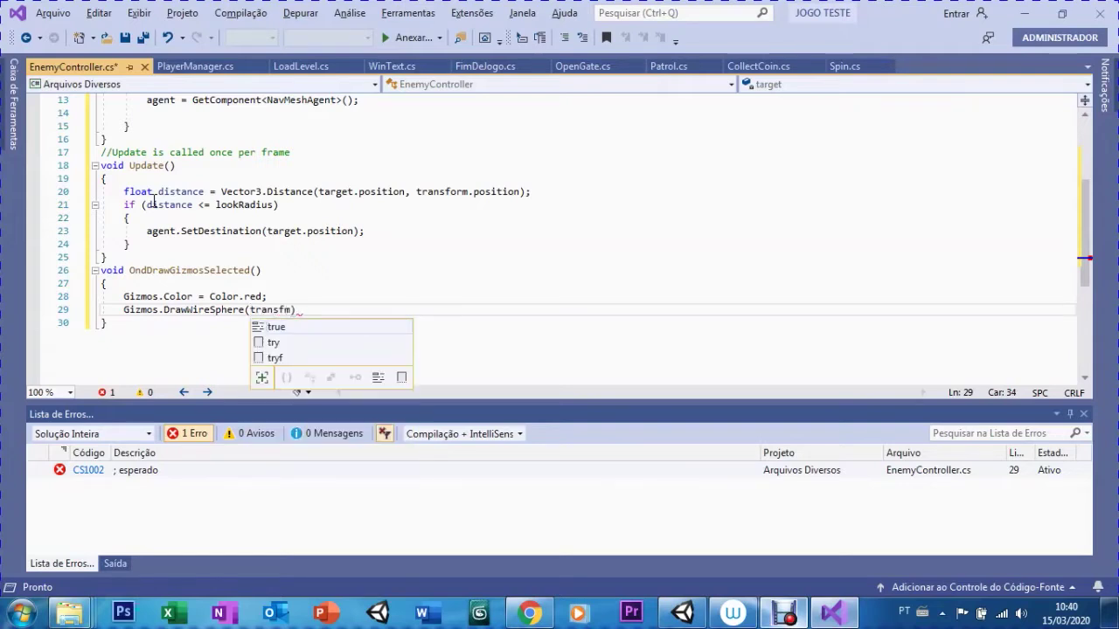
pyautogui.write('orm')
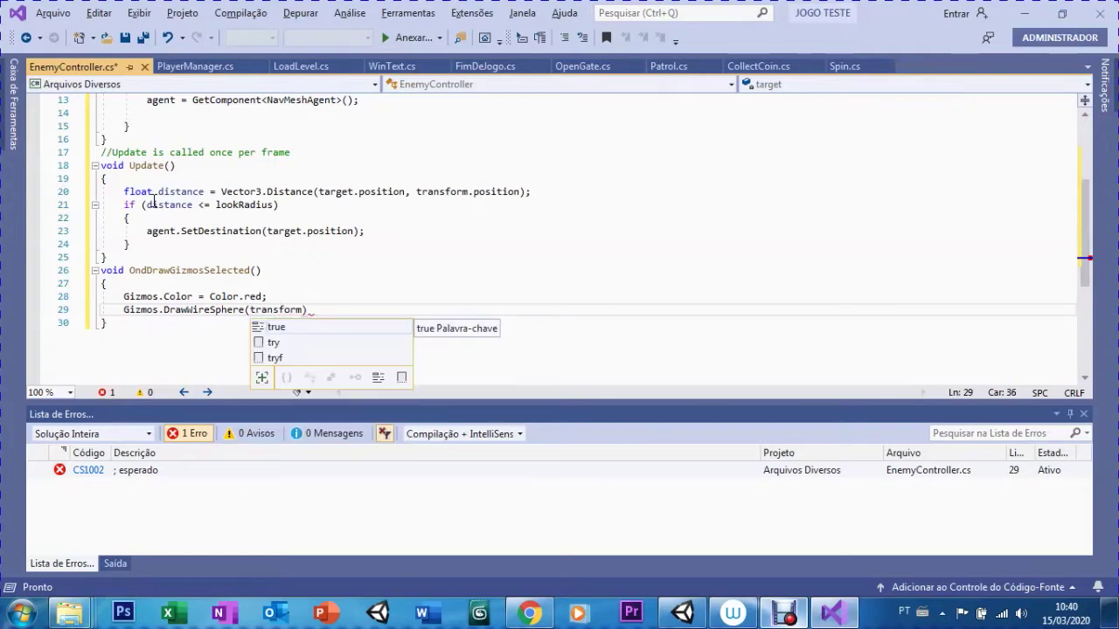
pyautogui.write('.position, lookRadius)')
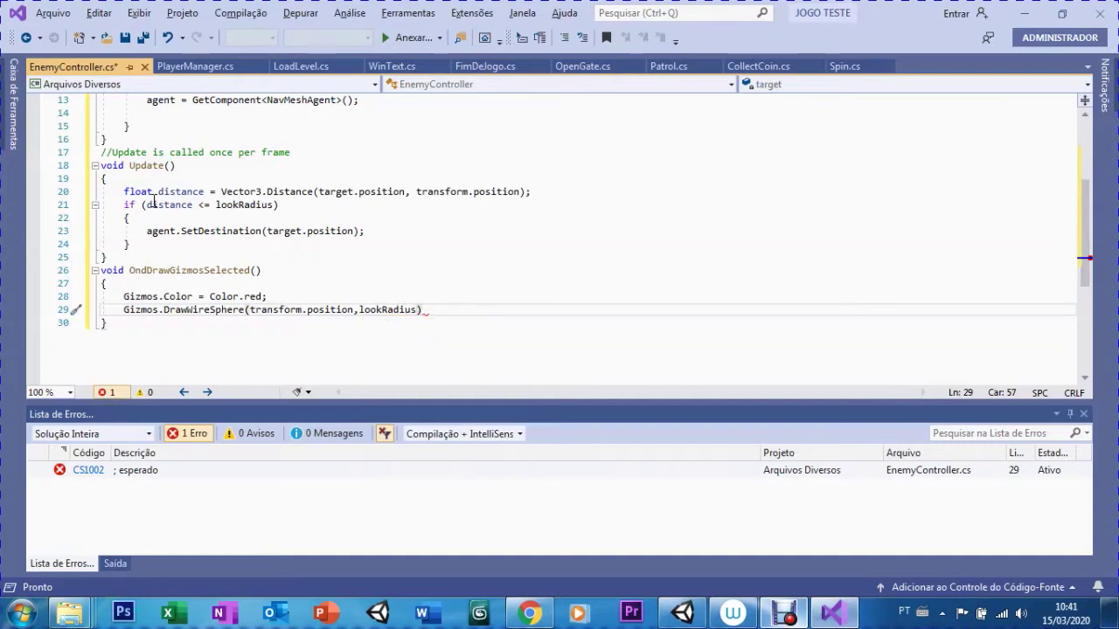
pyautogui.write(';')
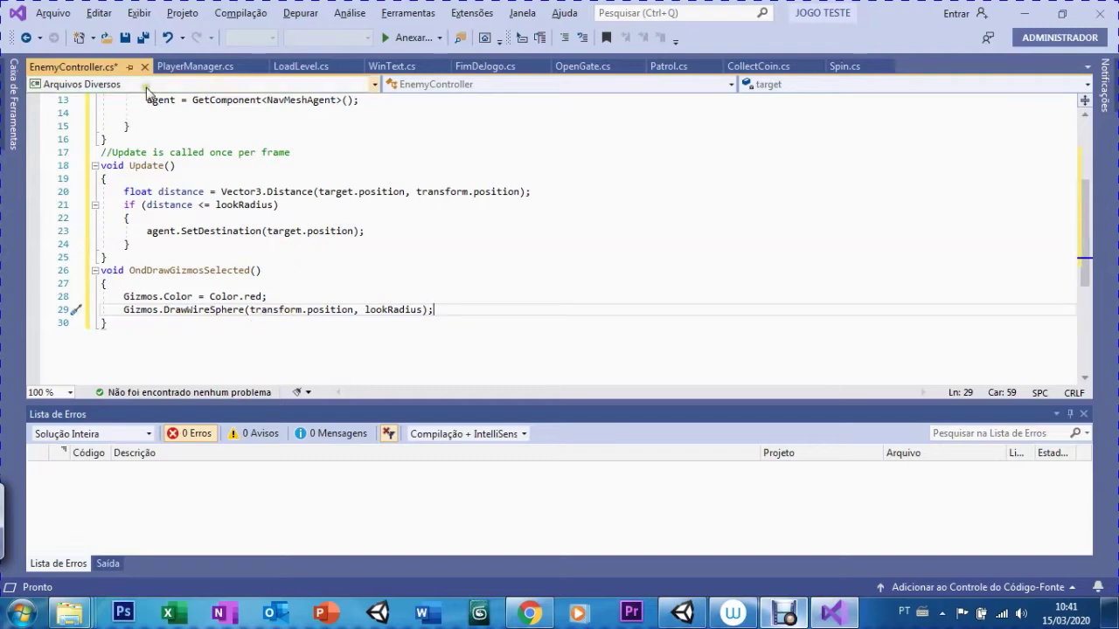
pyautogui.click(125, 38)
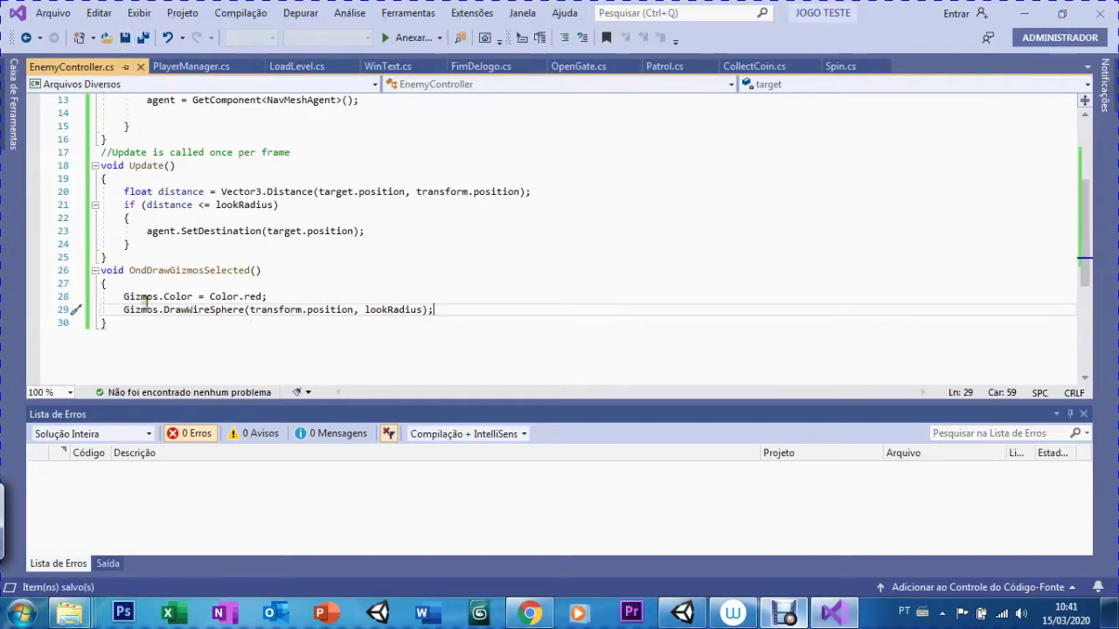
# Step: Review the saved EnemyController code and minimize Visual Studio to return to Unity
pyautogui.scroll(4, 1089, 172)
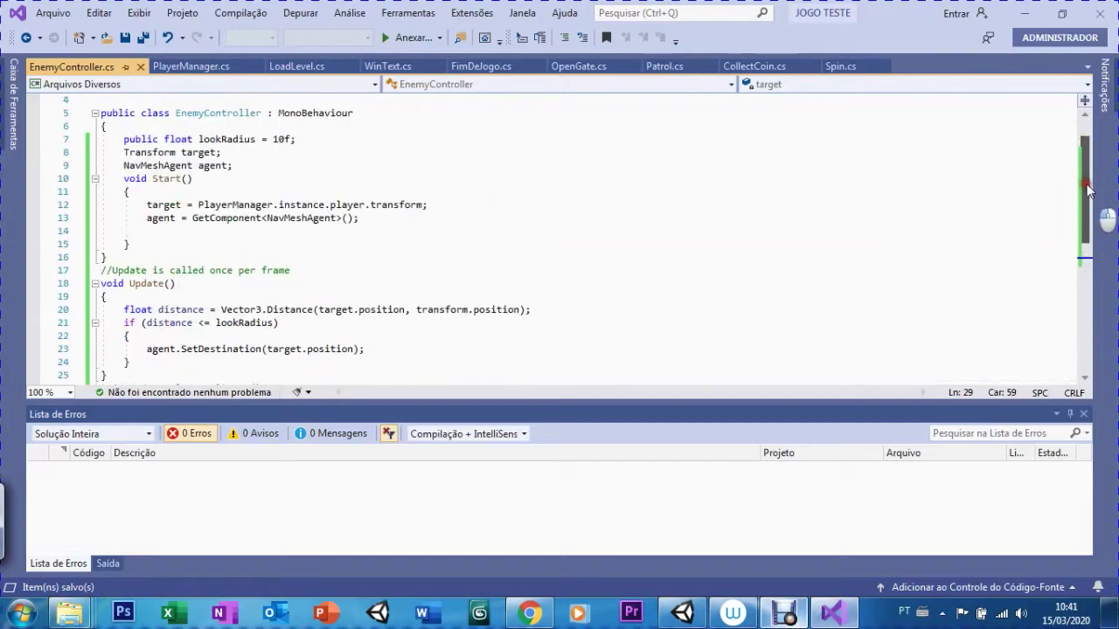
pyautogui.moveTo(1088, 172)
pyautogui.mouseDown()
pyautogui.moveTo(1084, 225)
pyautogui.moveTo(1084, 188)
pyautogui.mouseUp()
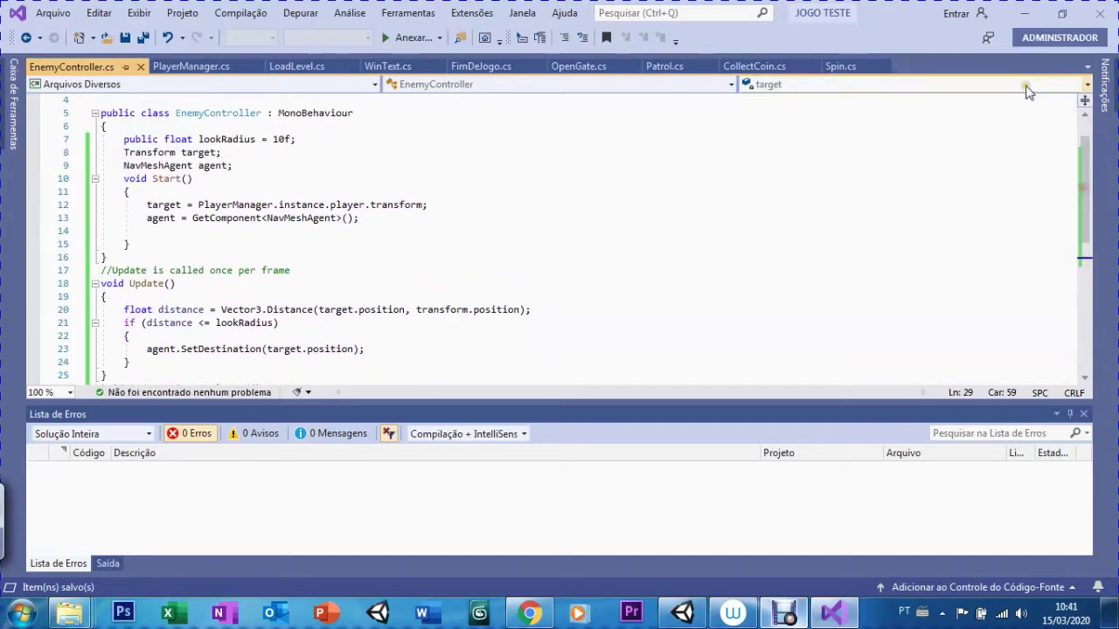
pyautogui.click(1025, 14)
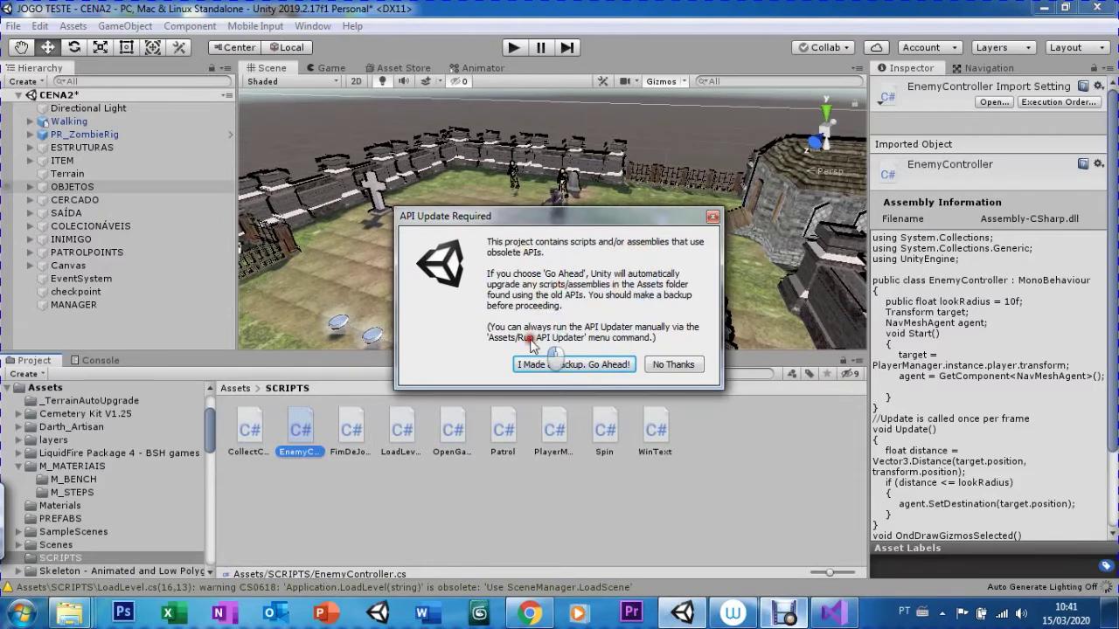
# Step: Choose No Thanks on the API update prompt and select Walking in the Hierarchy
pyautogui.click(673, 364)
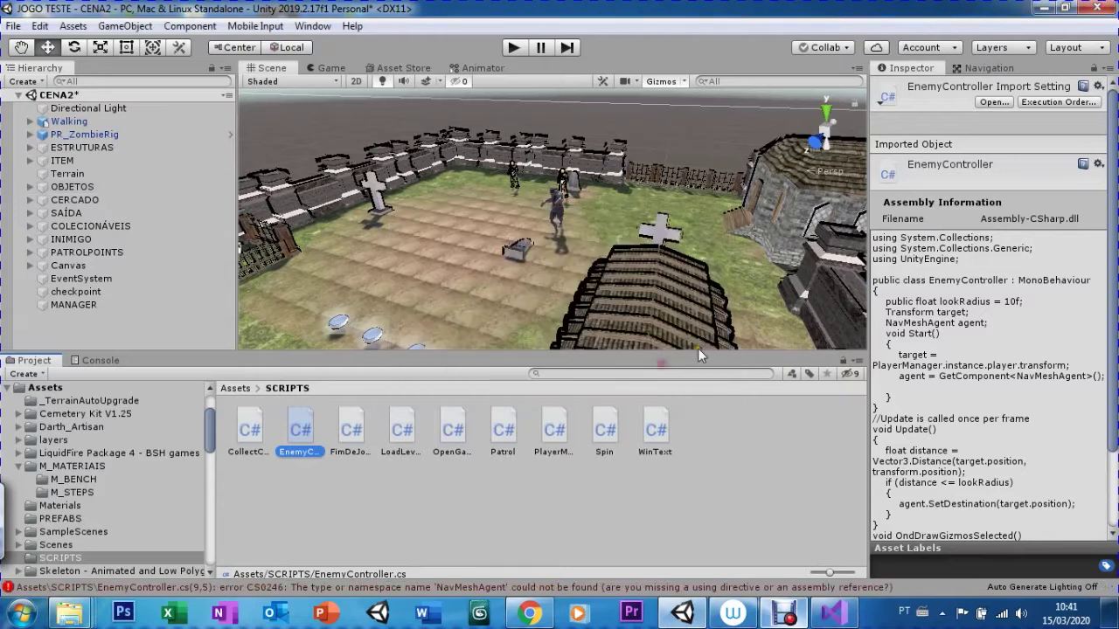
pyautogui.click(61, 122)
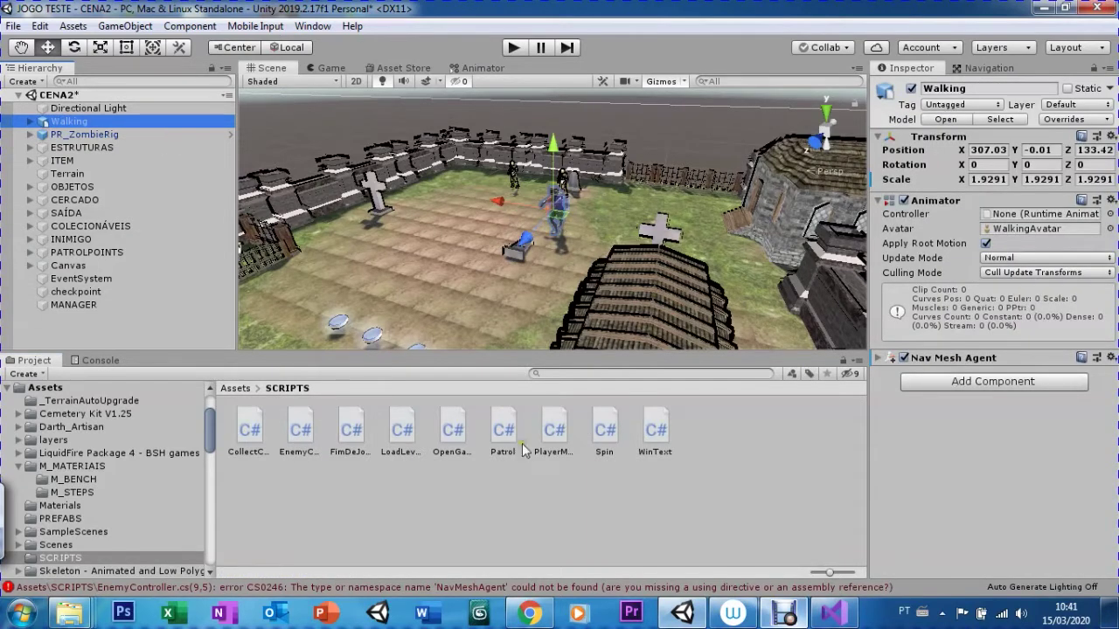
# Step: Add the EnemyController script from the SCRIPTS folder to the Walking zombie as a component
pyautogui.moveTo(300, 437)
pyautogui.mouseDown()
pyautogui.moveTo(521, 497)
pyautogui.moveTo(1010, 434)
pyautogui.mouseUp()
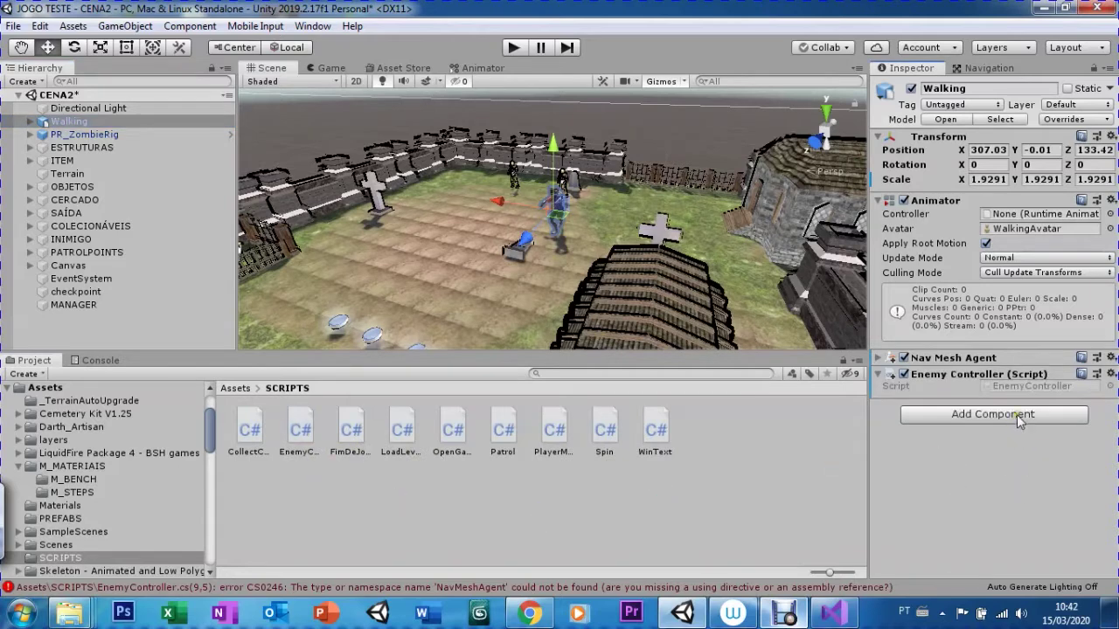
pyautogui.click(784, 614)
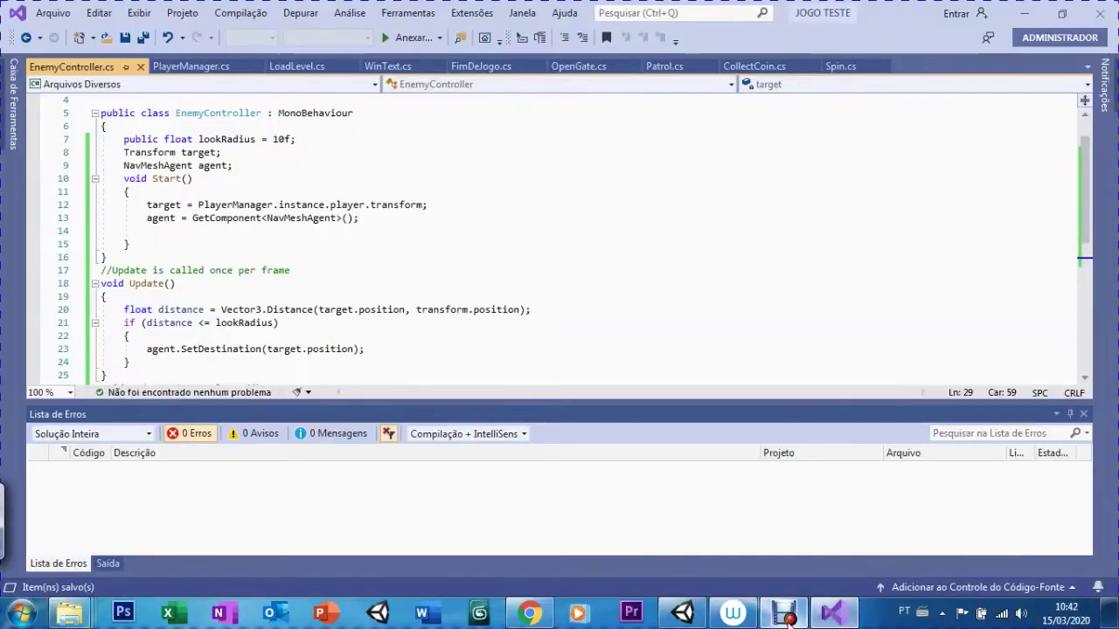
# Step: Return to Unity and read the full CS0246 NavMeshAgent error among the three console errors
pyautogui.rightClick(785, 614)
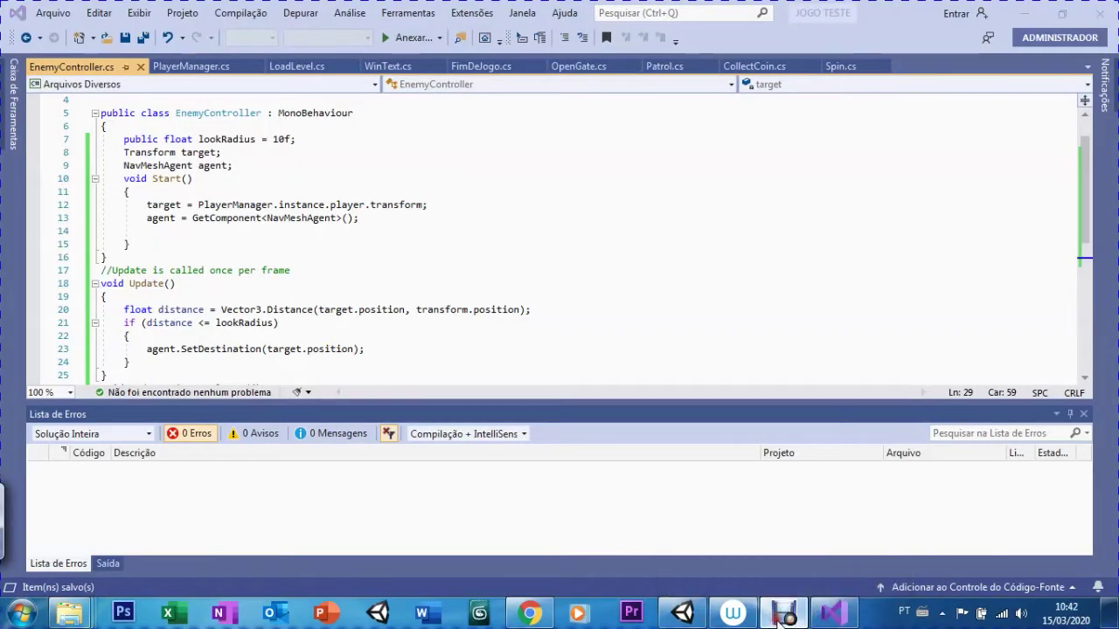
pyautogui.click(550, 232)
pyautogui.click(1023, 13)
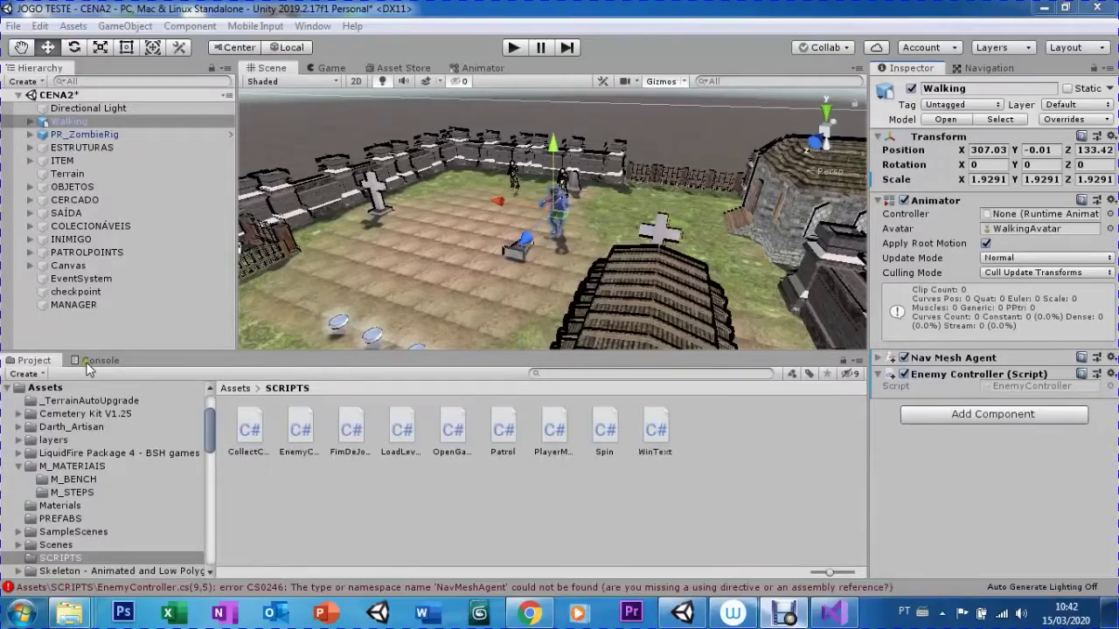
pyautogui.click(96, 360)
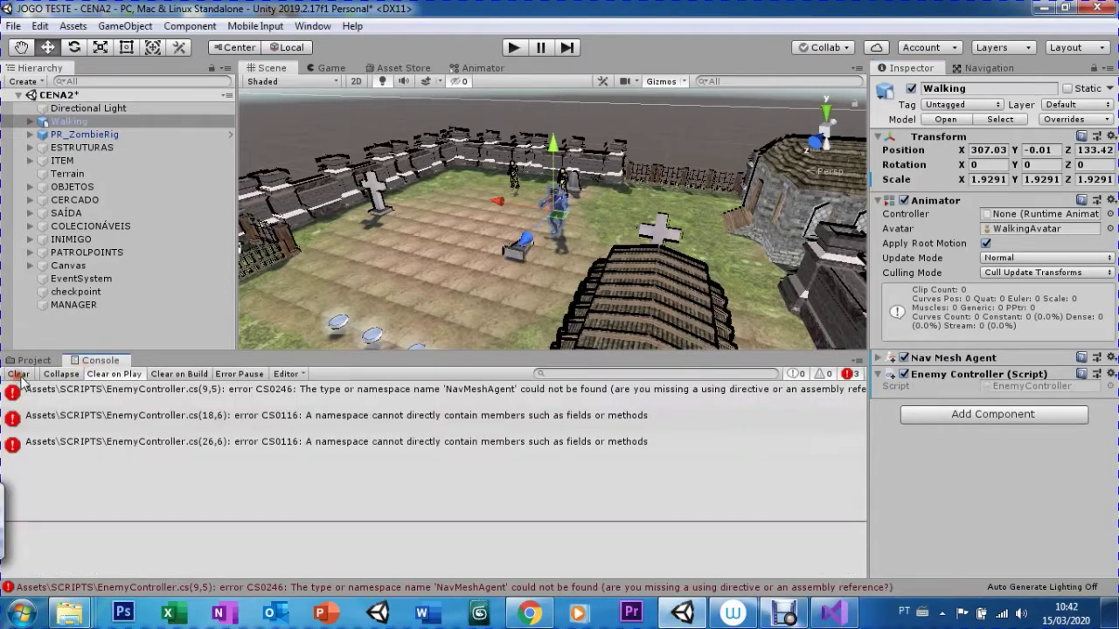
pyautogui.click(407, 393)
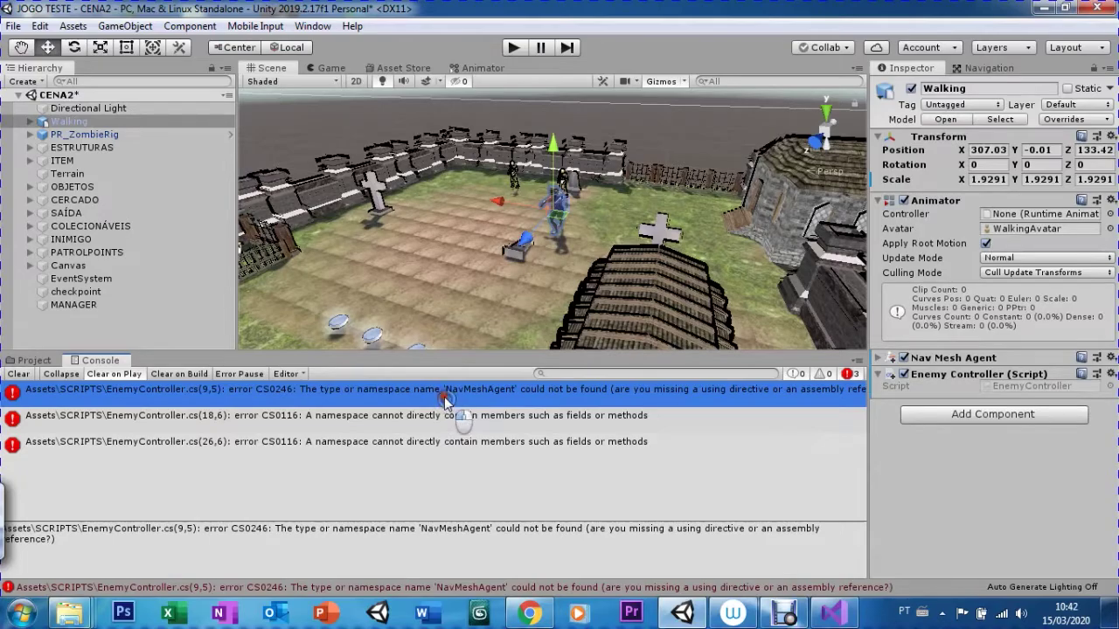
# Step: Add 'using UnityEngine.AI;' to EnemyController.cs, save, and return to Unity to recompile
pyautogui.doubleClick(445, 394)
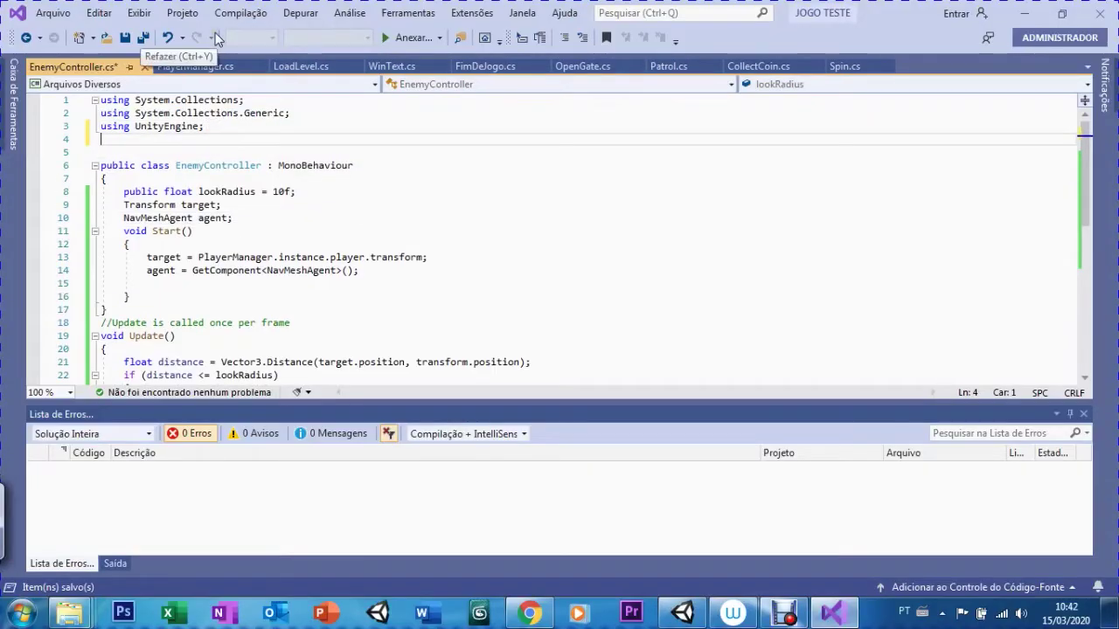
pyautogui.write('using')
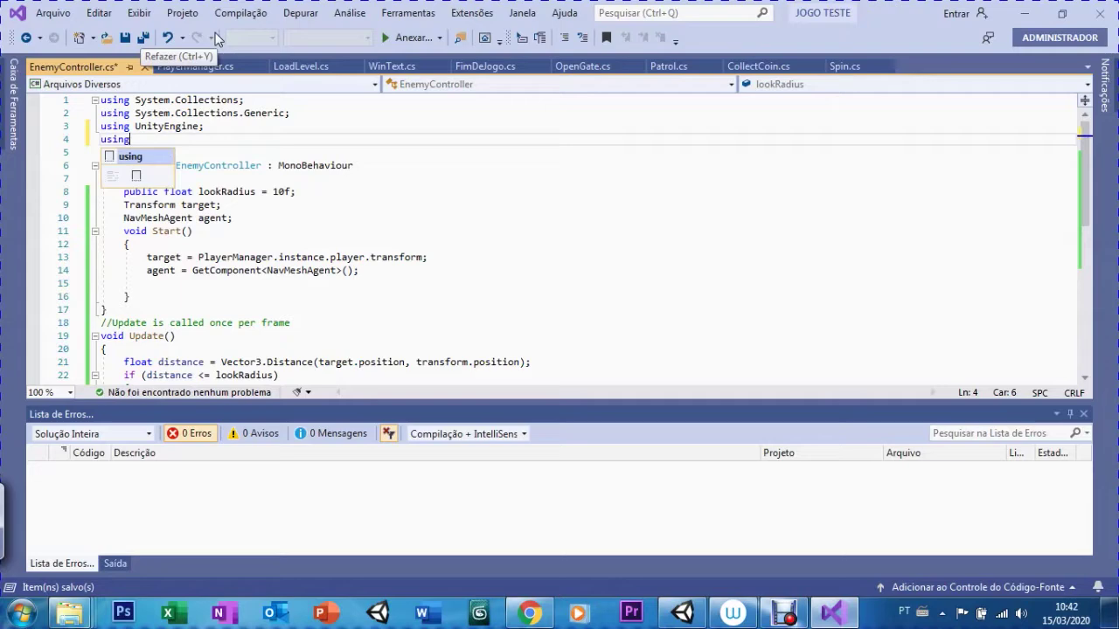
pyautogui.write(' Unit')
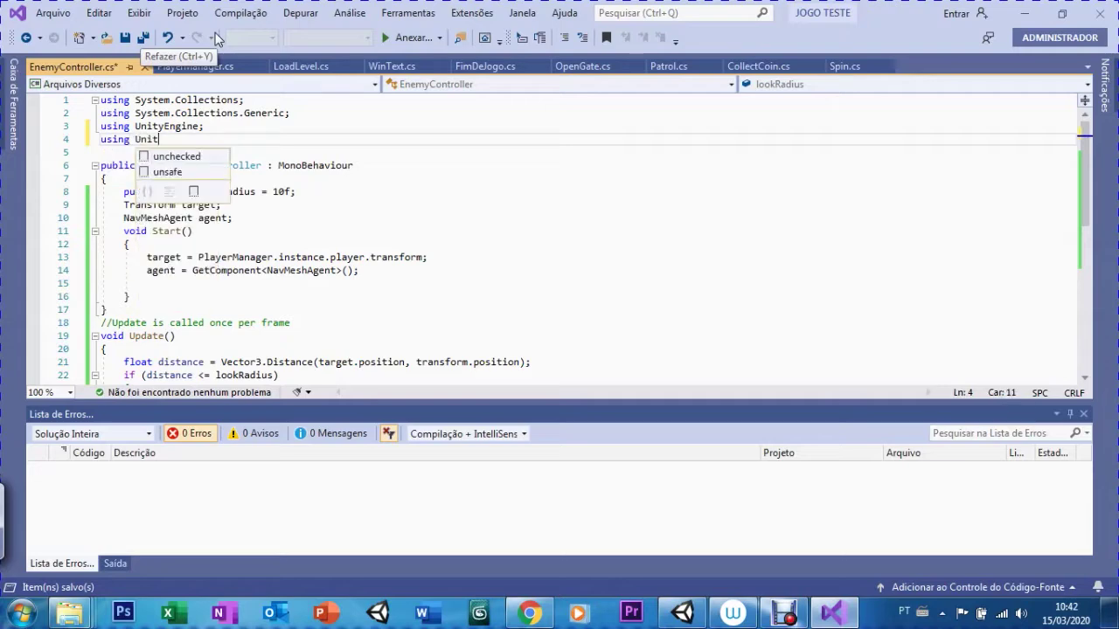
pyautogui.write('yEngine.')
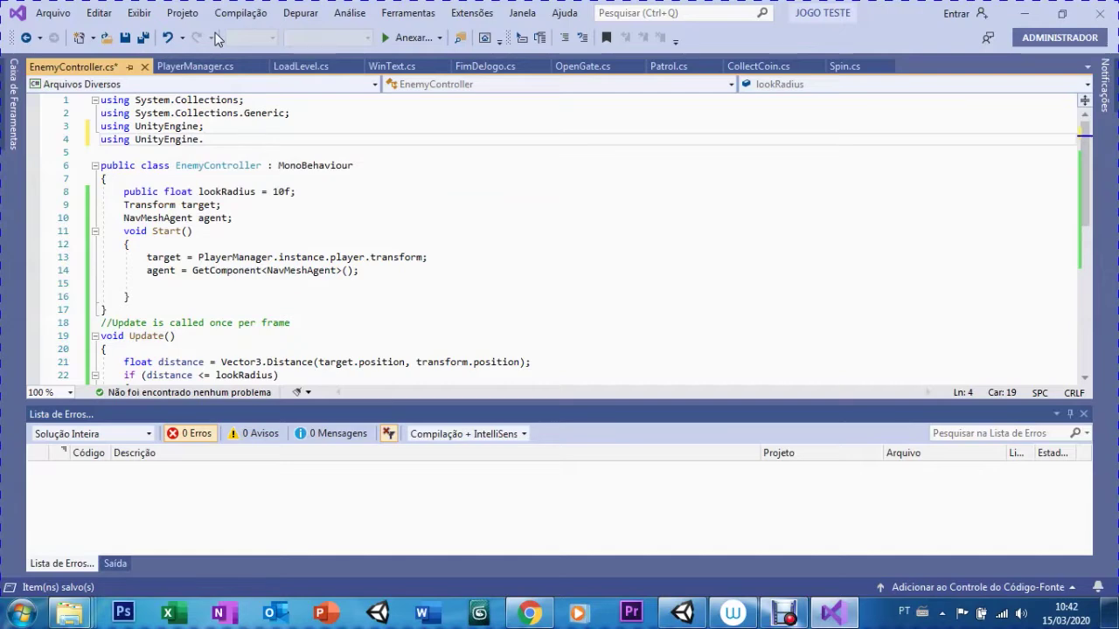
pyautogui.write('AI;')
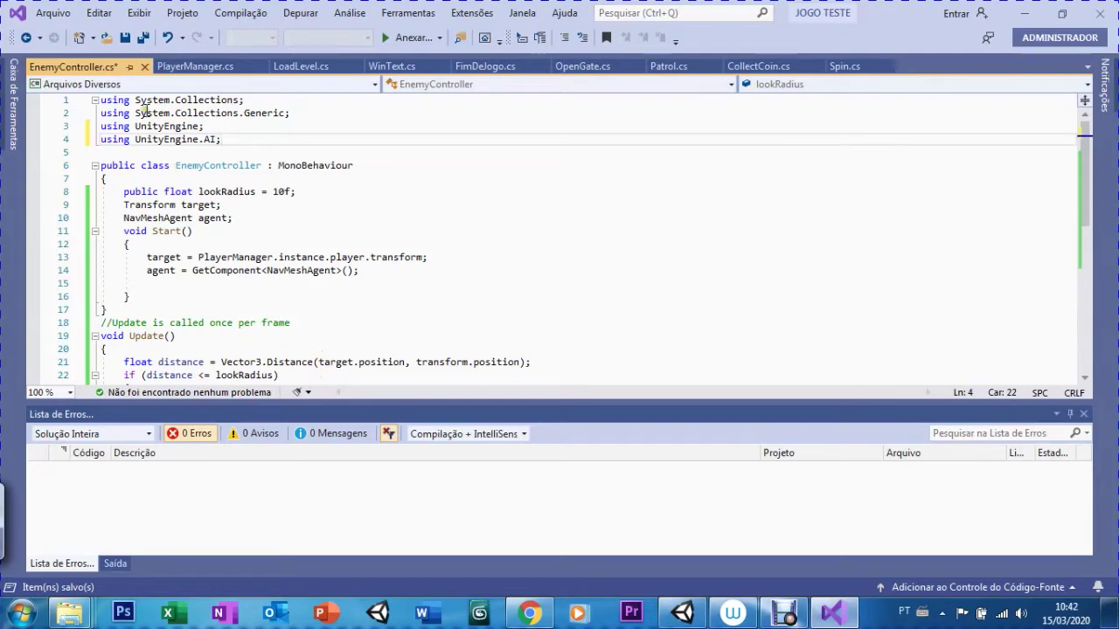
pyautogui.click(125, 38)
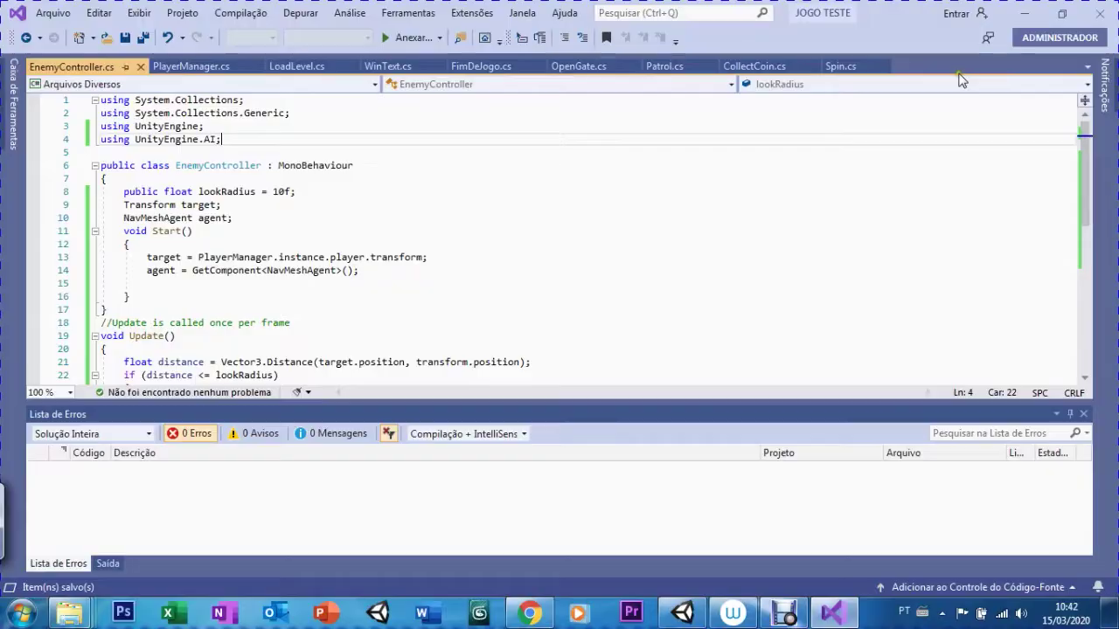
pyautogui.click(1026, 13)
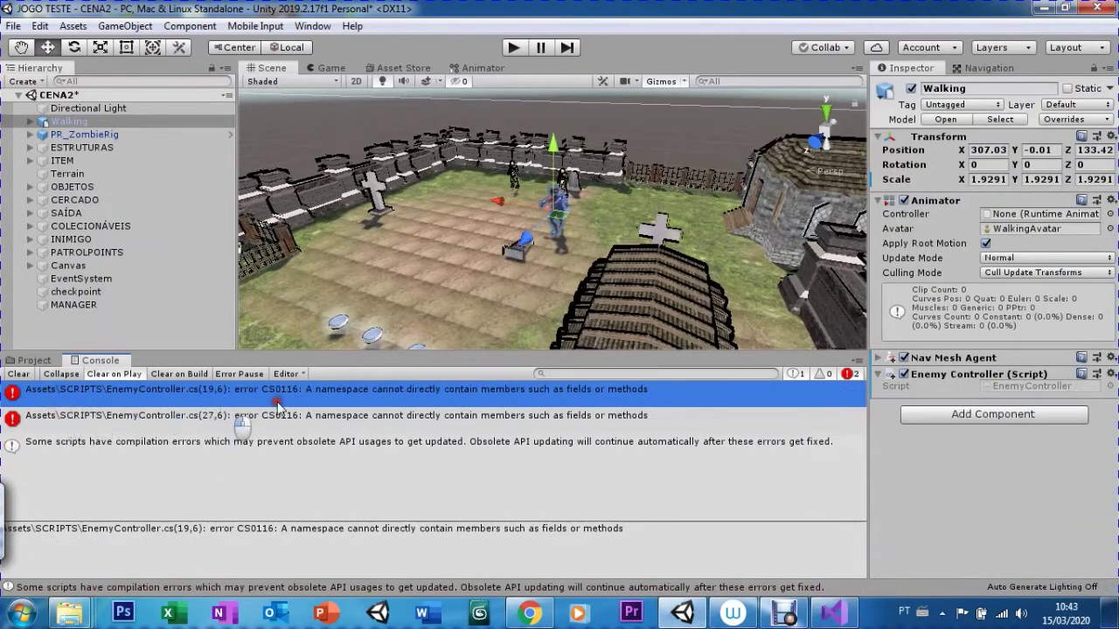
# Step: Move the class's closing brace from line 17 to after line 30, save, and recompile in Unity
pyautogui.doubleClick(388, 405)
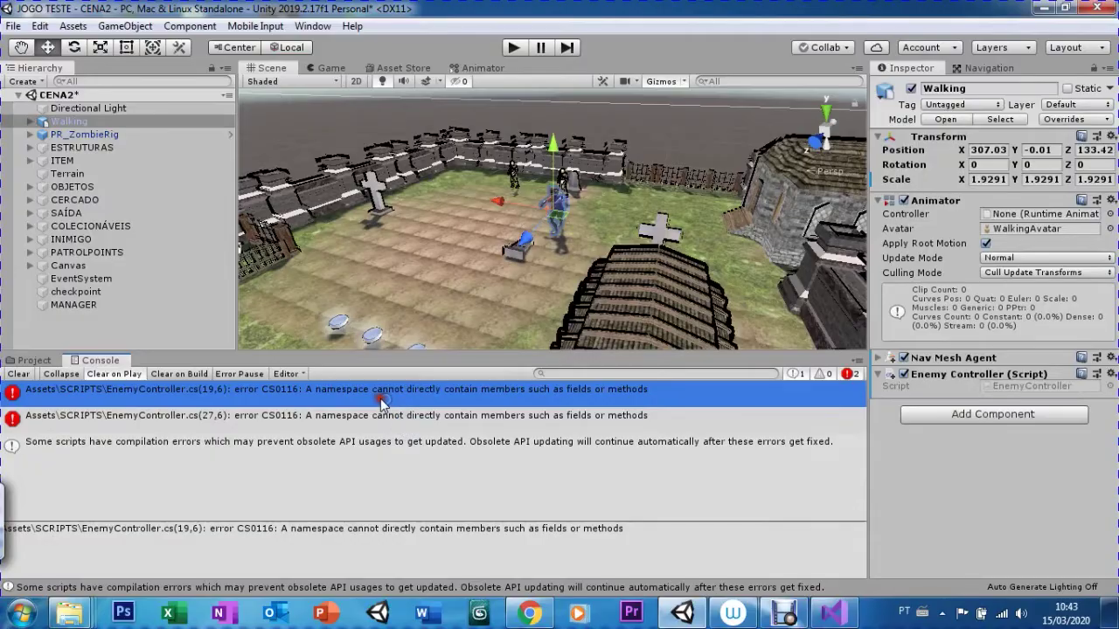
pyautogui.click(114, 311)
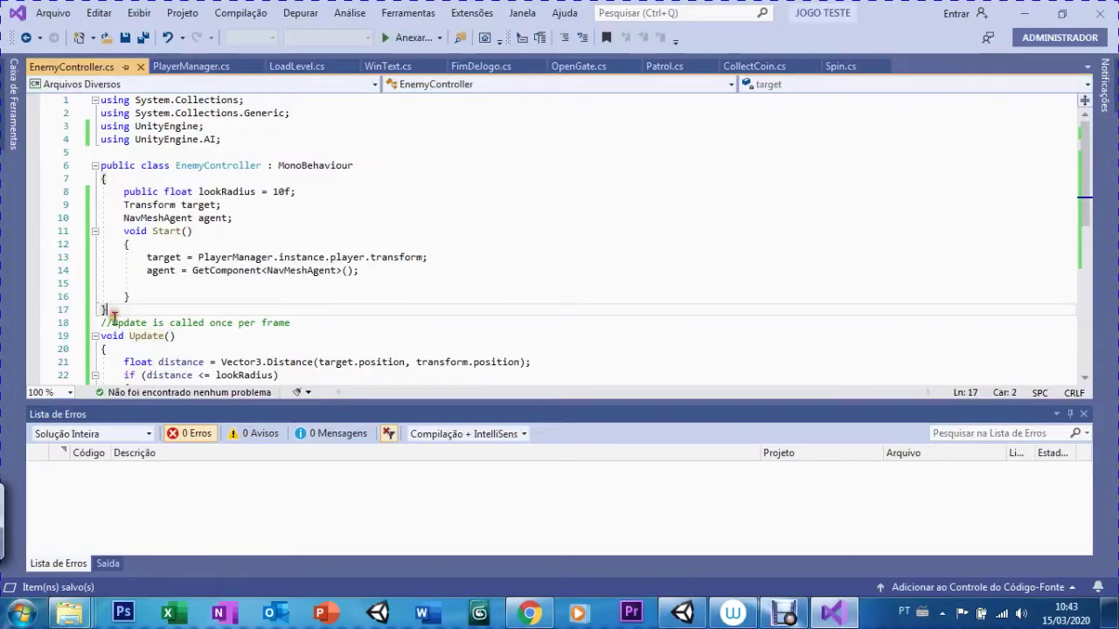
pyautogui.press('BackSpace')
pyautogui.press('BackSpace')
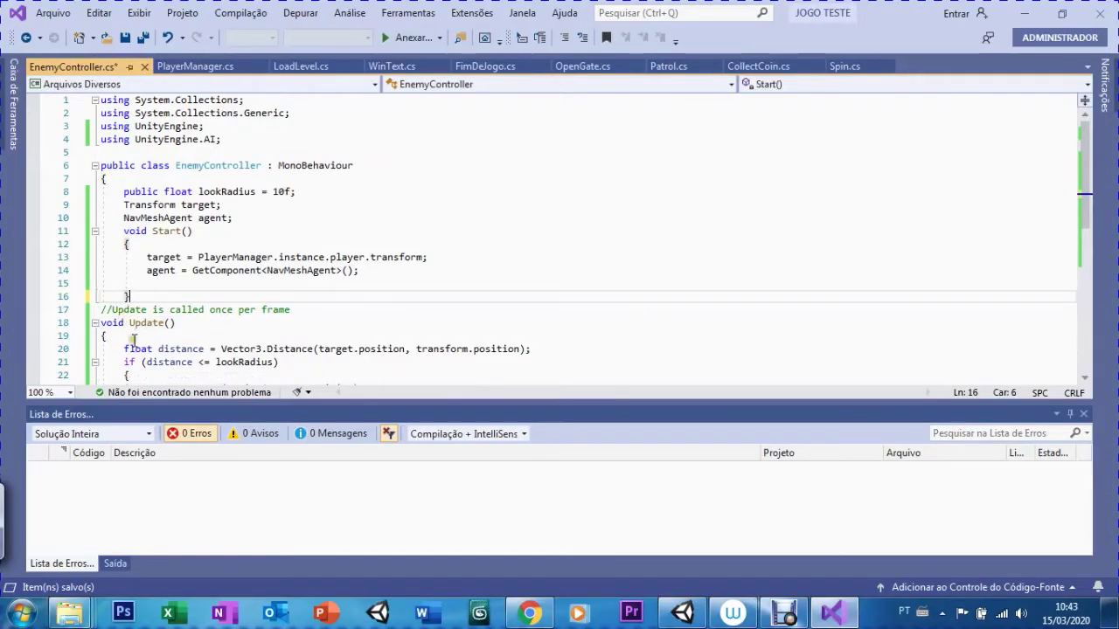
pyautogui.scroll(-3, 133, 339)
pyautogui.click(127, 374)
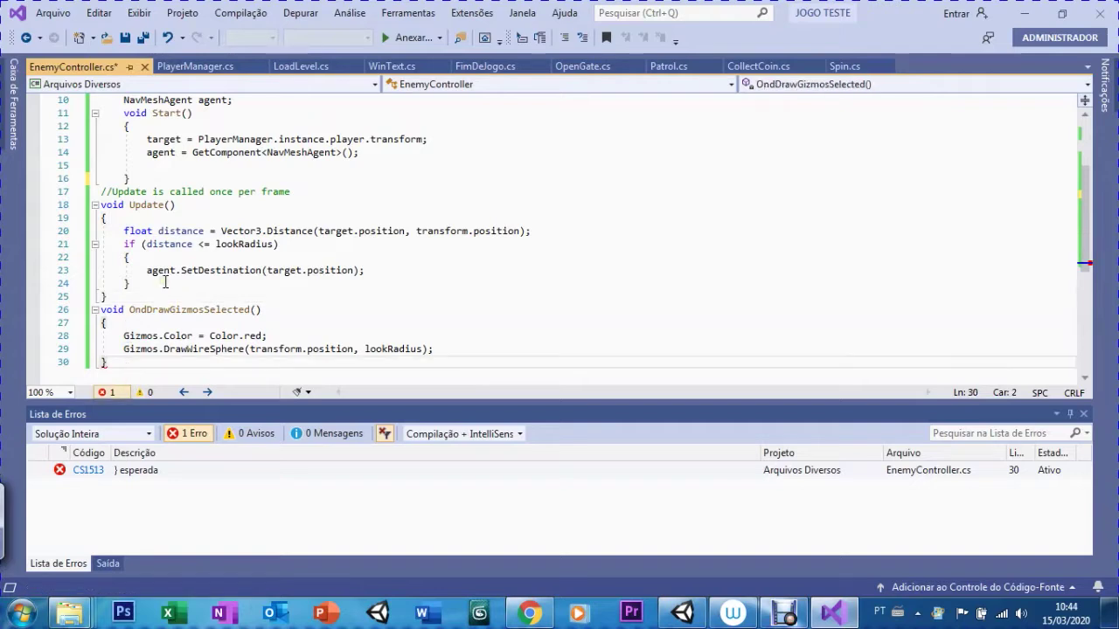
pyautogui.press('Return')
pyautogui.write('}')
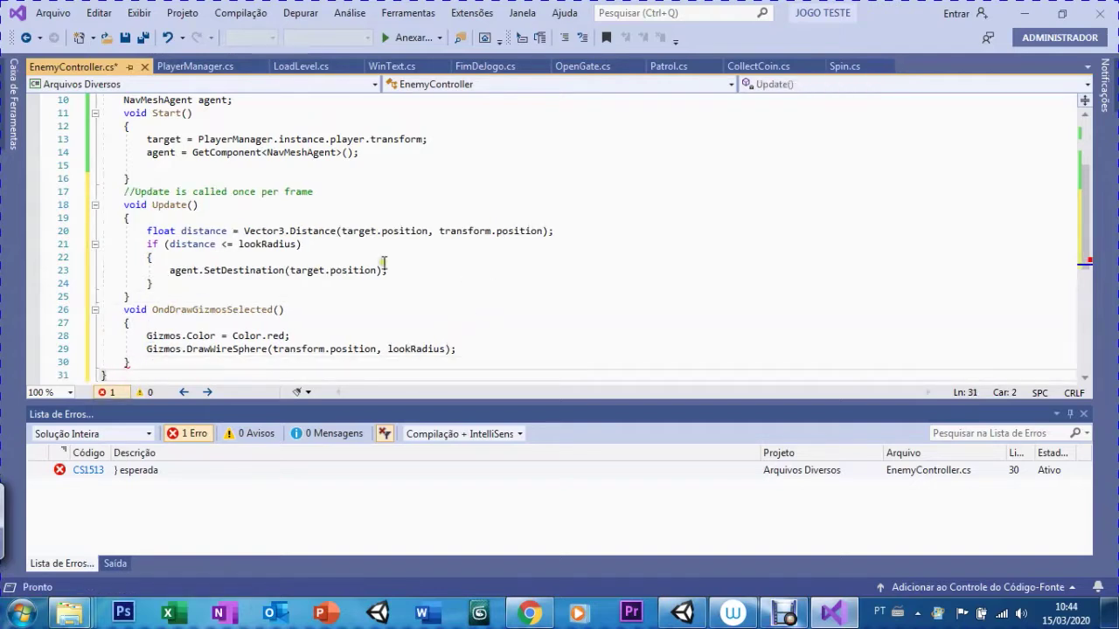
pyautogui.click(123, 38)
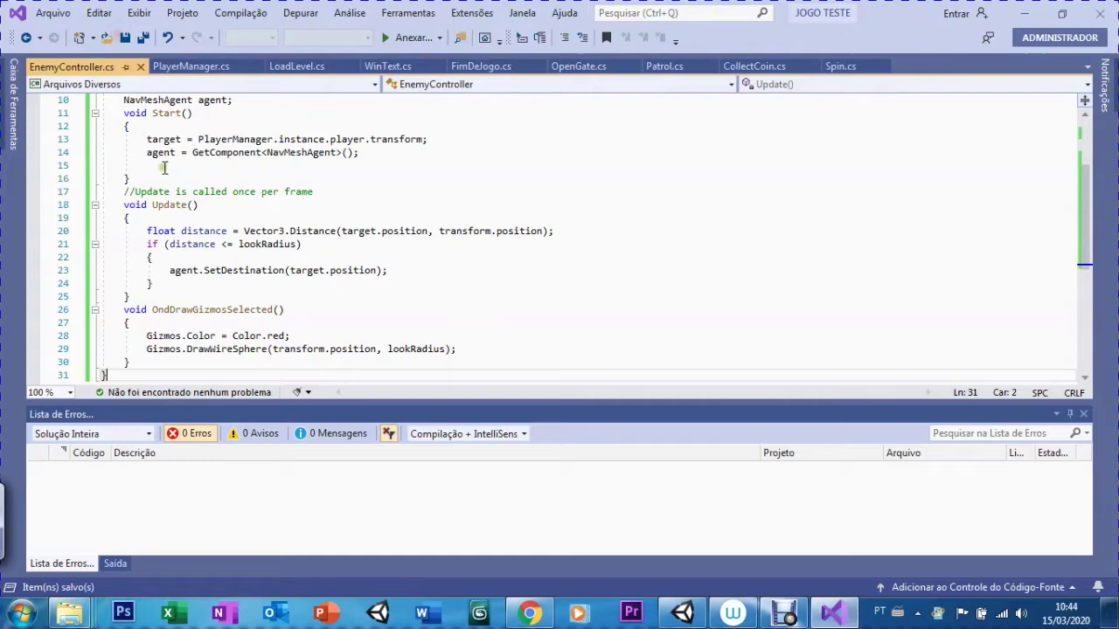
pyautogui.click(687, 611)
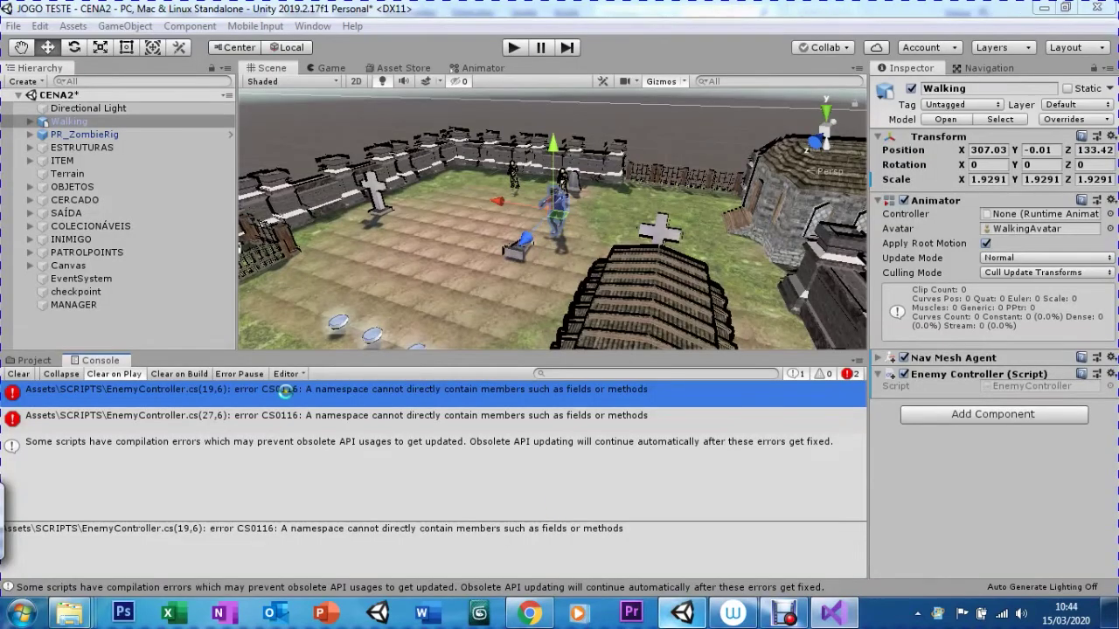
# Step: Clear the Console and open the CS0117 Gizmos.Color error at line 28 in Visual Studio
pyautogui.click(17, 374)
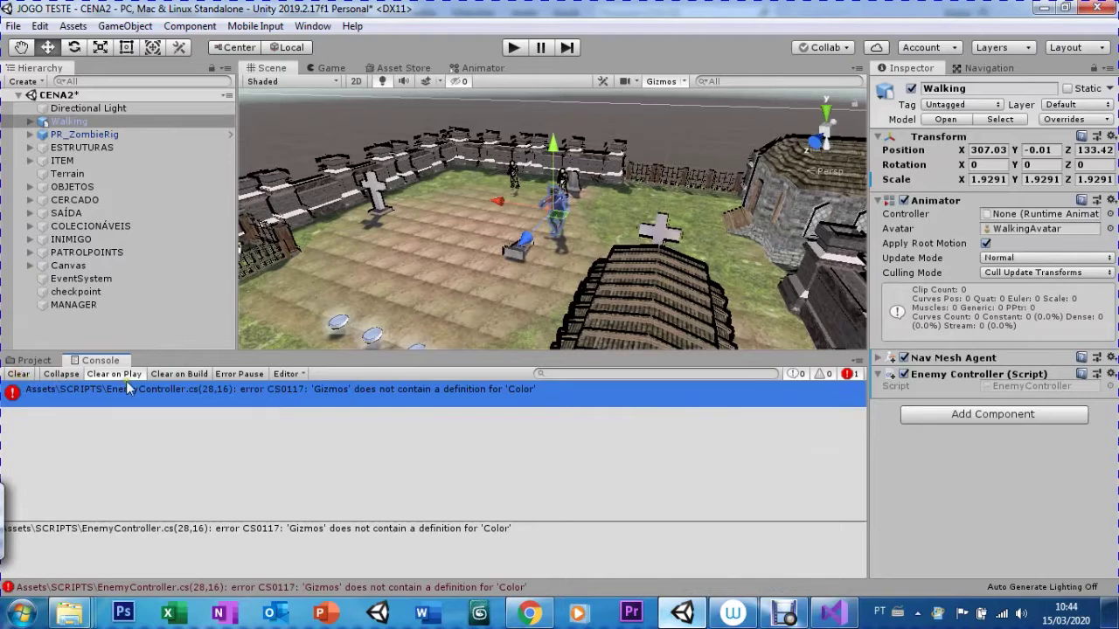
pyautogui.doubleClick(314, 395)
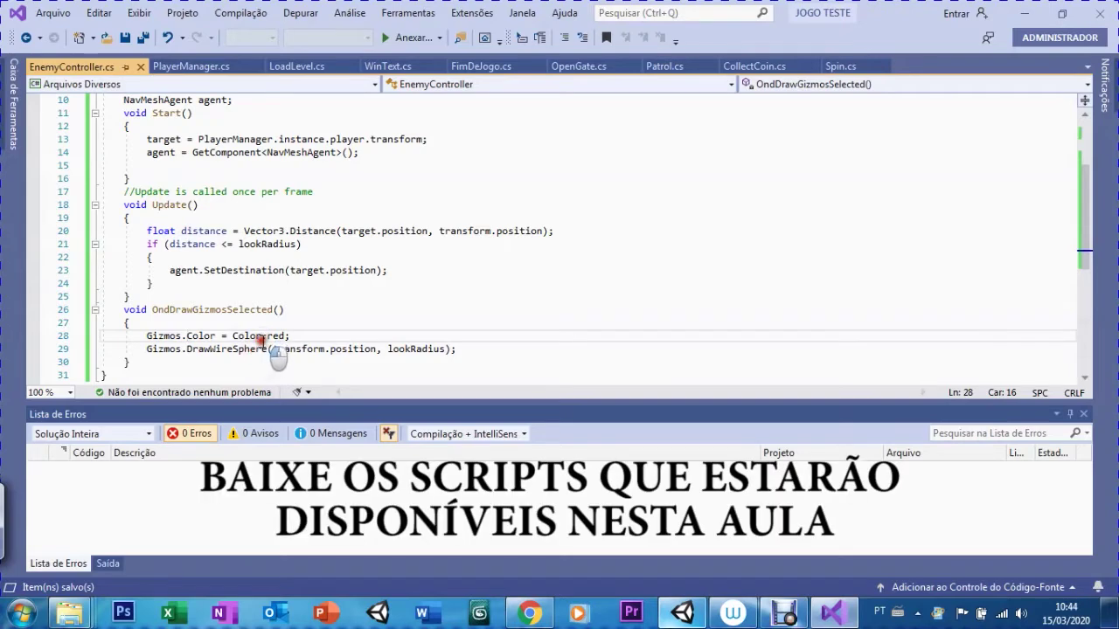
# Step: Change Gizmos.Color to Gizmos.color on line 28 and save with Ctrl+S
pyautogui.click(193, 336)
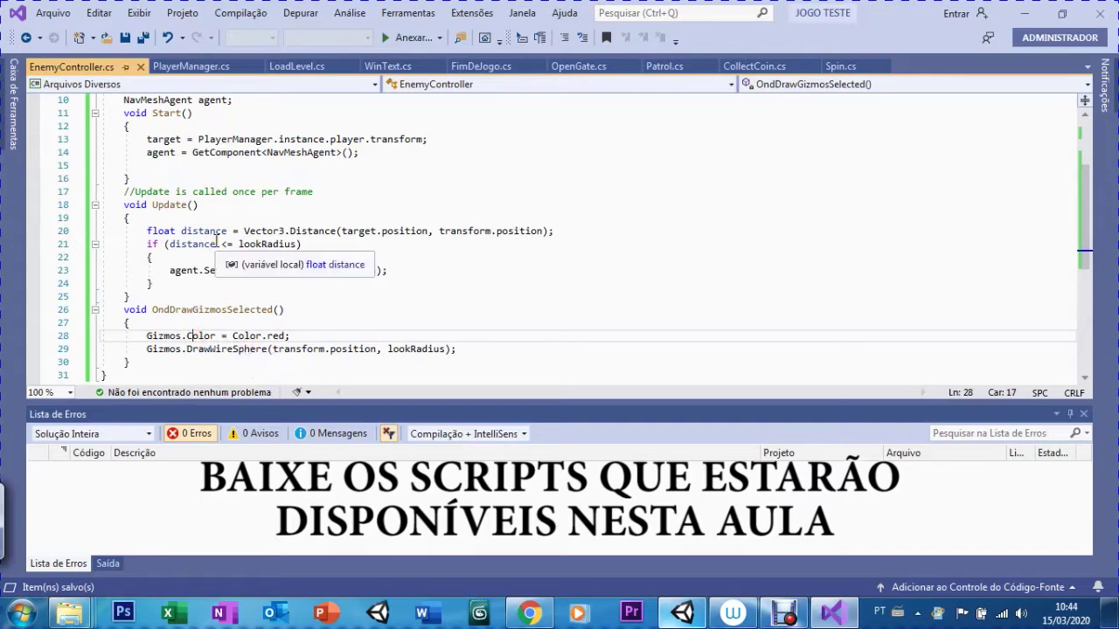
pyautogui.press('BackSpace')
pyautogui.write('c')
pyautogui.hotkey('ctrl', 's')
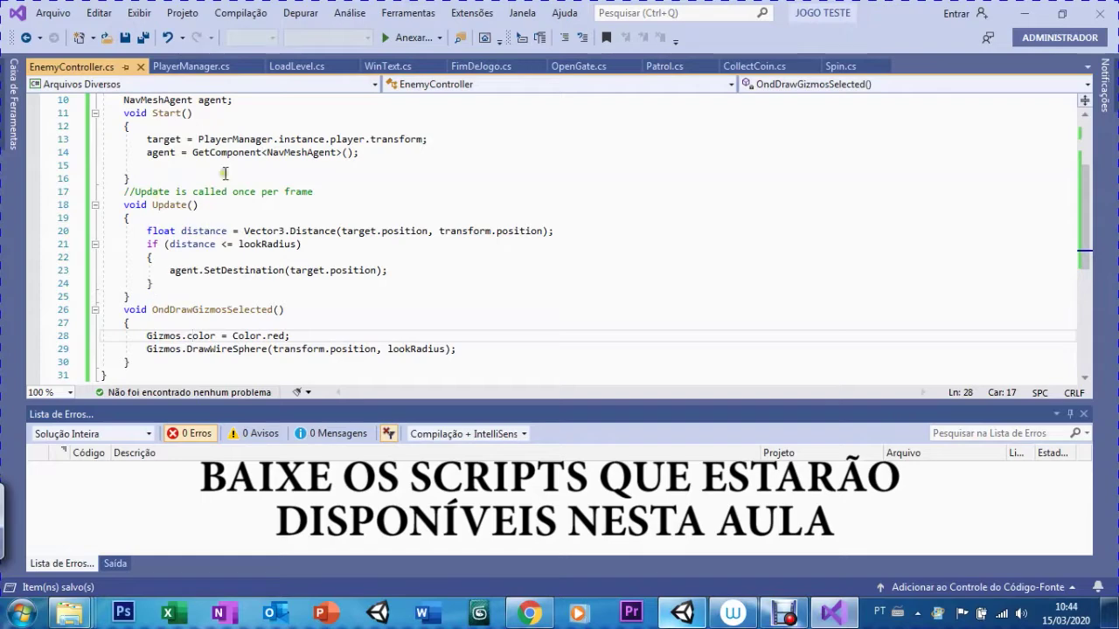
# Step: Review the script, pointing out the target assignment and GetComponent call on lines 13–14
pyautogui.moveTo(1085, 210); pyautogui.dragTo(1084, 138)
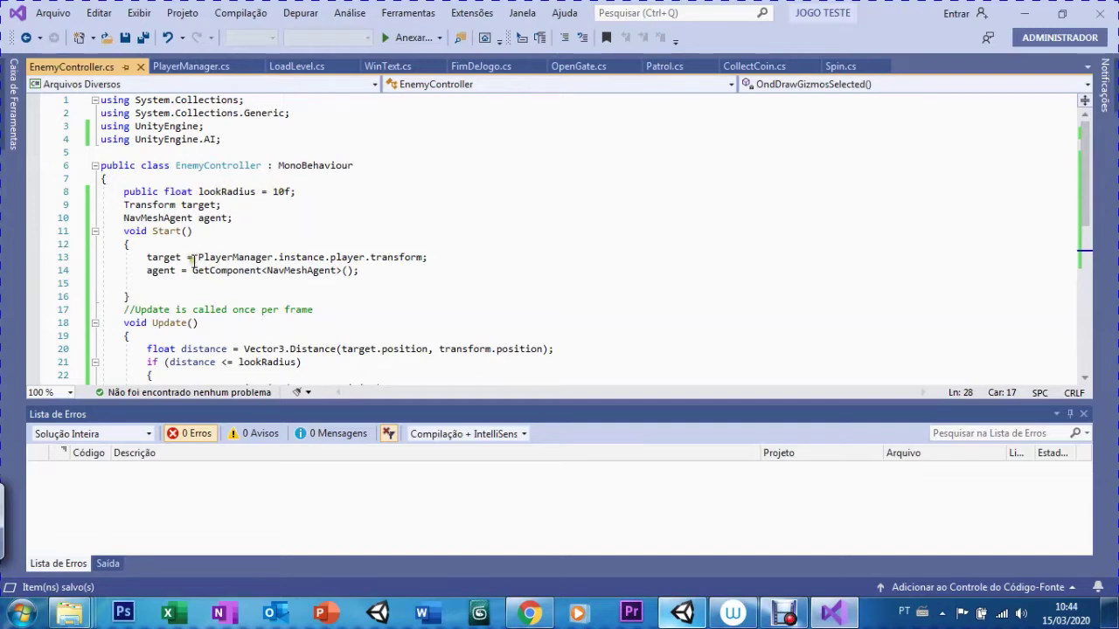
pyautogui.click(215, 258)
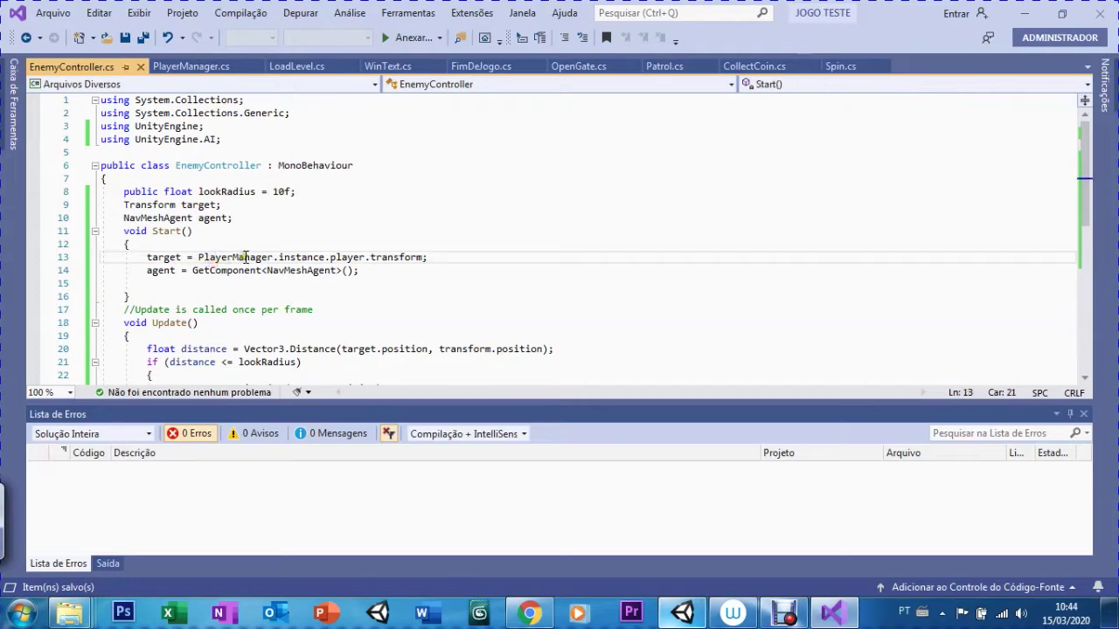
pyautogui.click(188, 278)
pyautogui.click(238, 271)
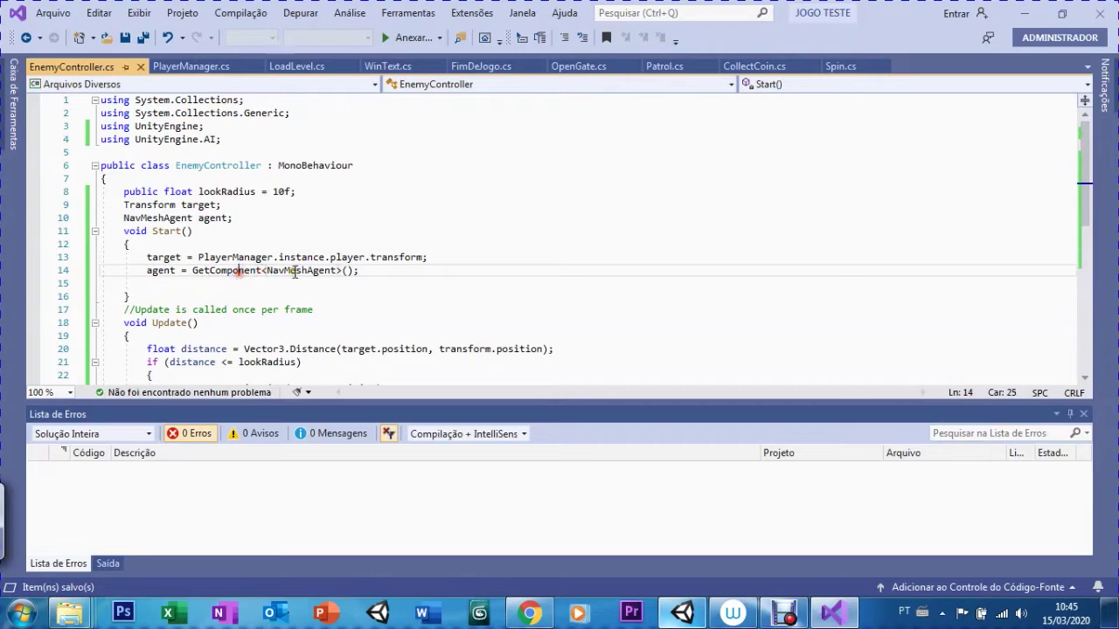
pyautogui.scroll(-2, 1084, 201)
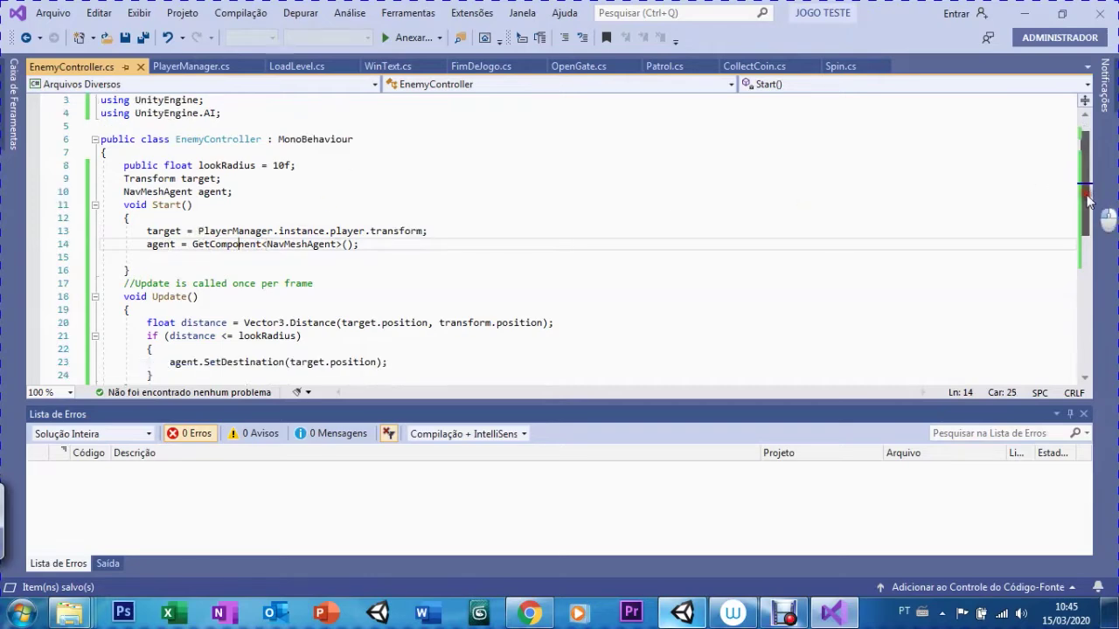
pyautogui.moveTo(1088, 206)
pyautogui.mouseDown()
pyautogui.moveTo(1089, 223)
pyautogui.moveTo(1085, 213)
pyautogui.mouseUp()
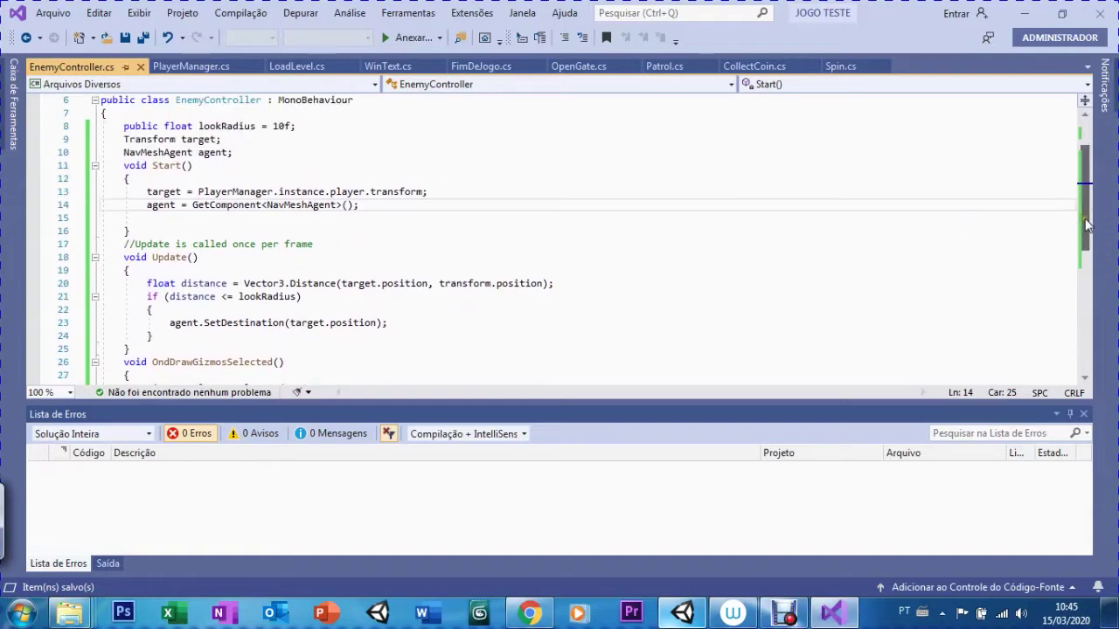
pyautogui.scroll(-2, 1041, 236)
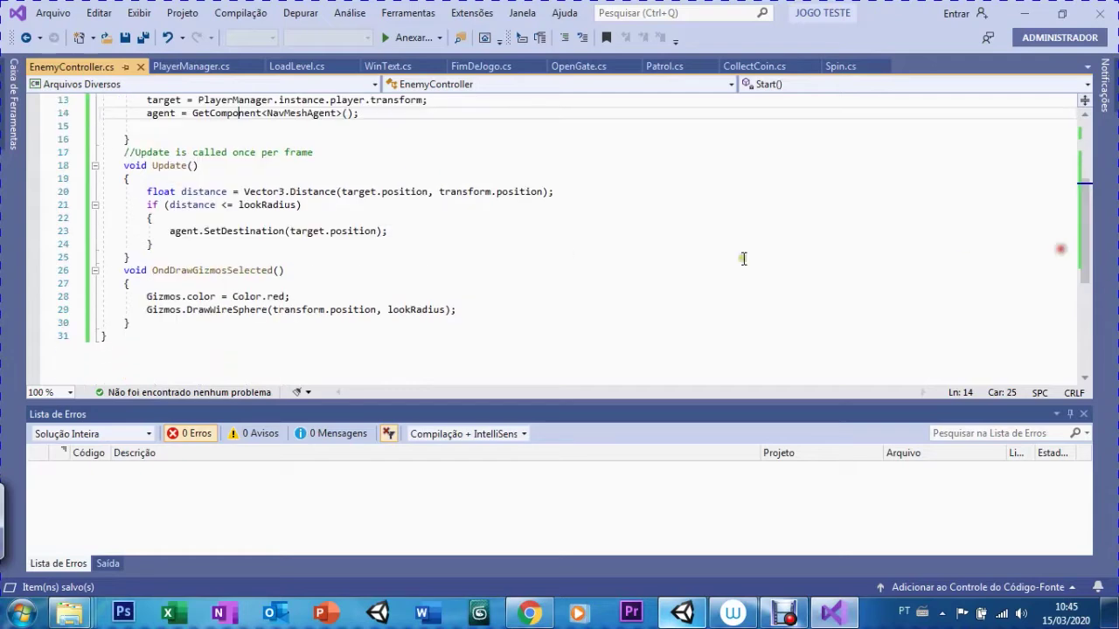
# Step: Back in Unity, clear the Console and show Assets/SCRIPTS; Look Radius now reads 10
pyautogui.click(682, 614)
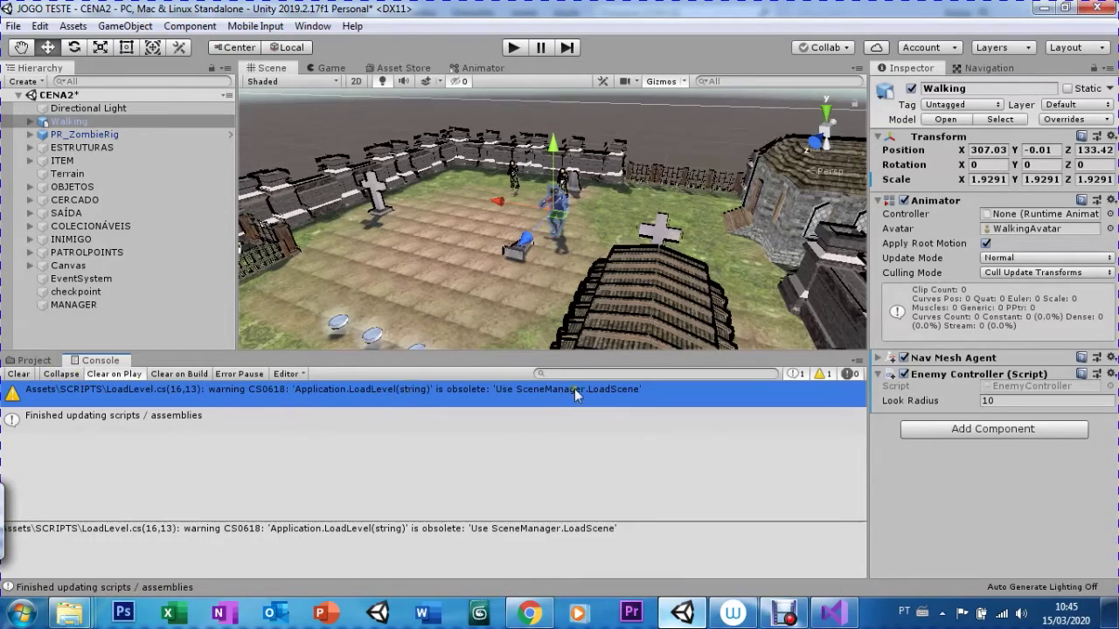
pyautogui.click(14, 374)
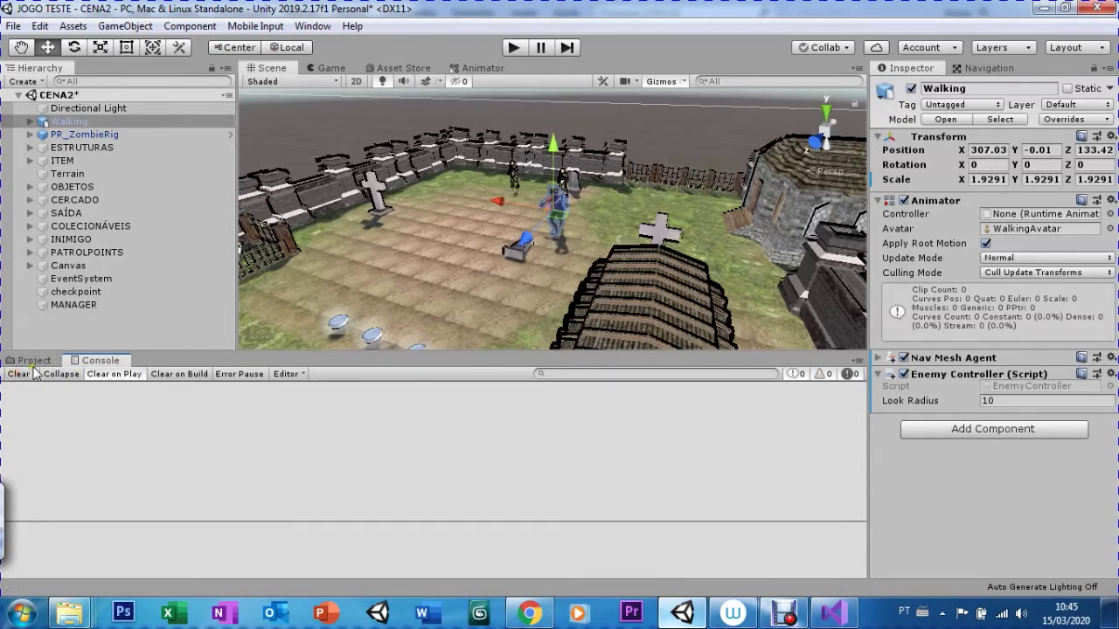
pyautogui.click(33, 360)
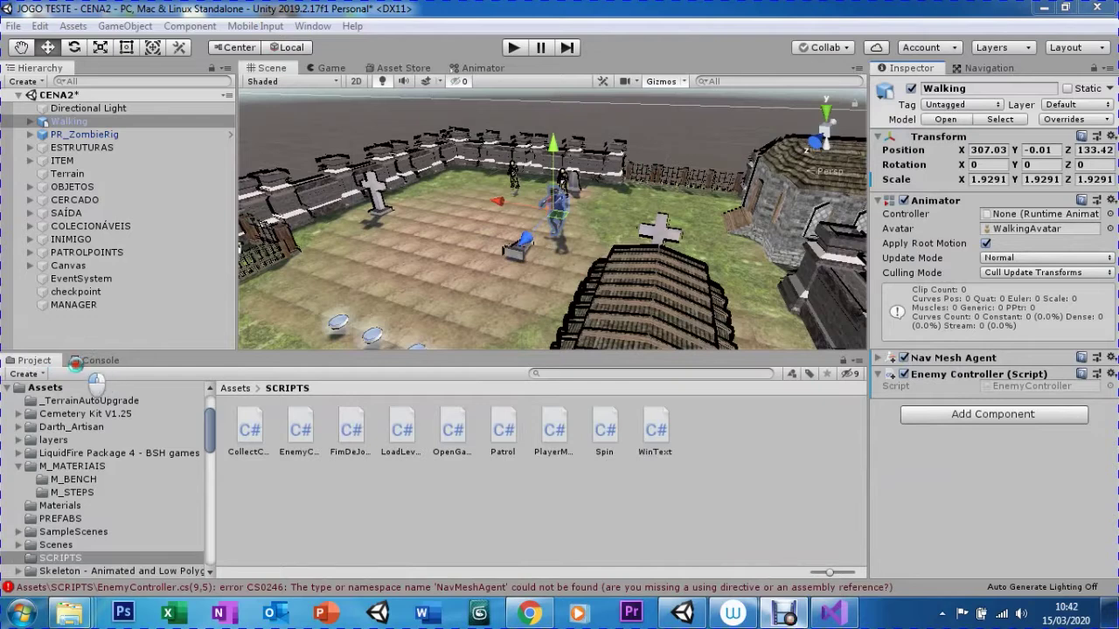
# Step: Recheck the console errors and open EnemyController.cs at the CS0117 Gizmos 'Color' error, line 28
pyautogui.click(93, 360)
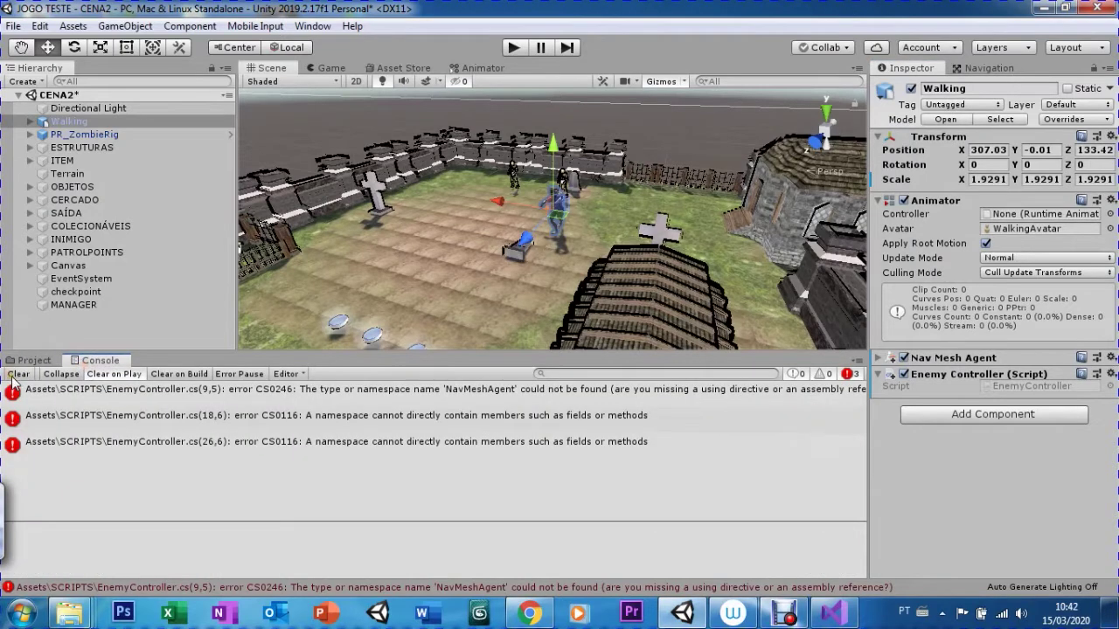
pyautogui.click(413, 400)
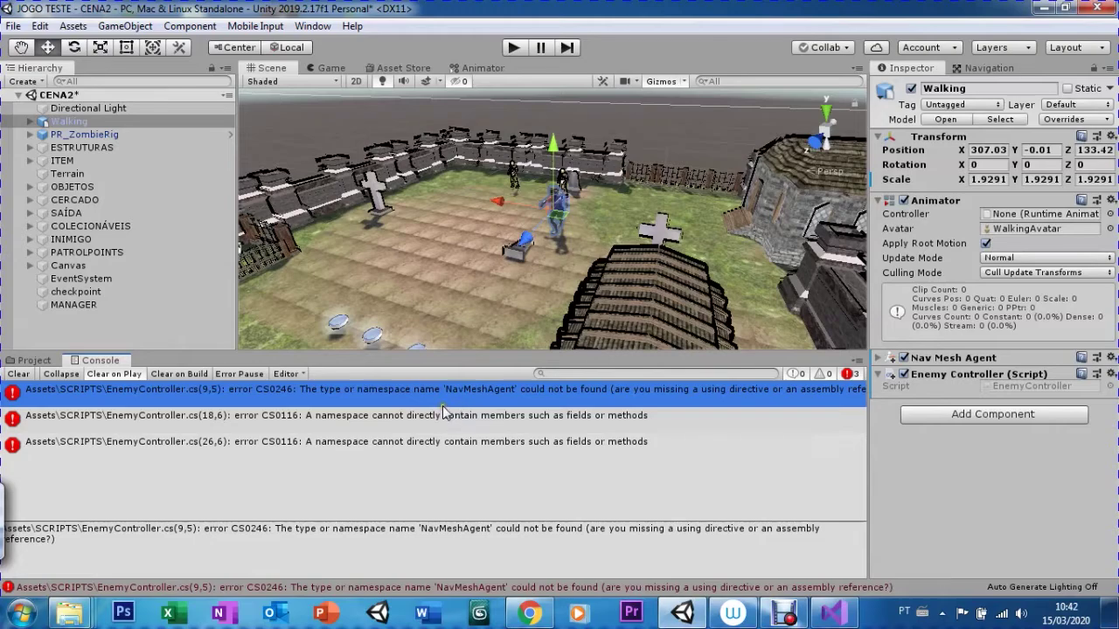
pyautogui.doubleClick(444, 401)
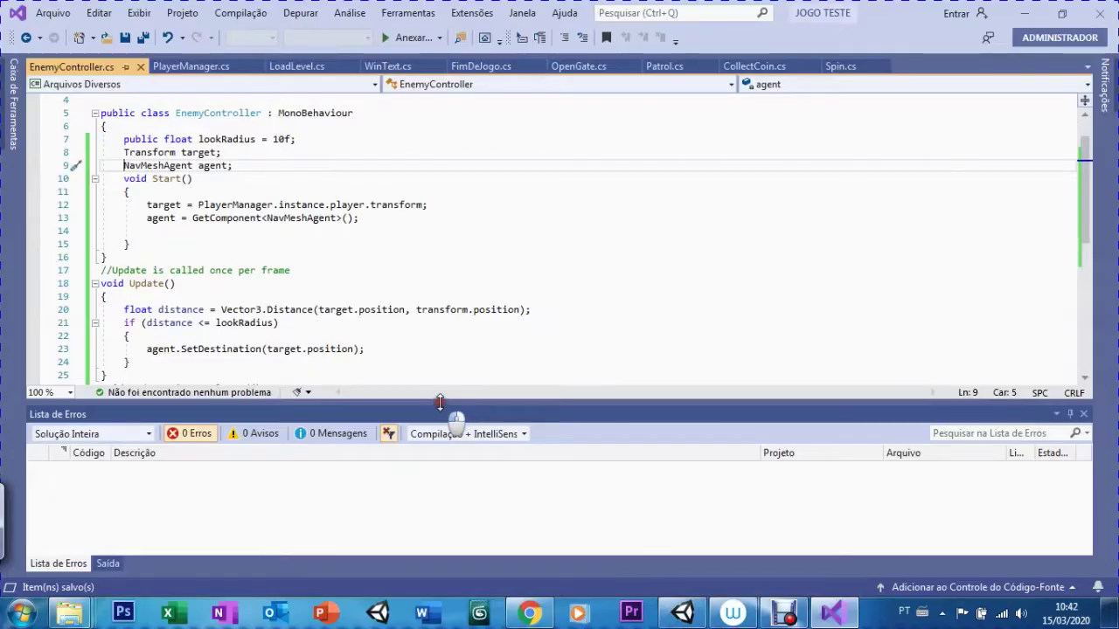
pyautogui.scroll(-2, 525, 376)
pyautogui.click(680, 615)
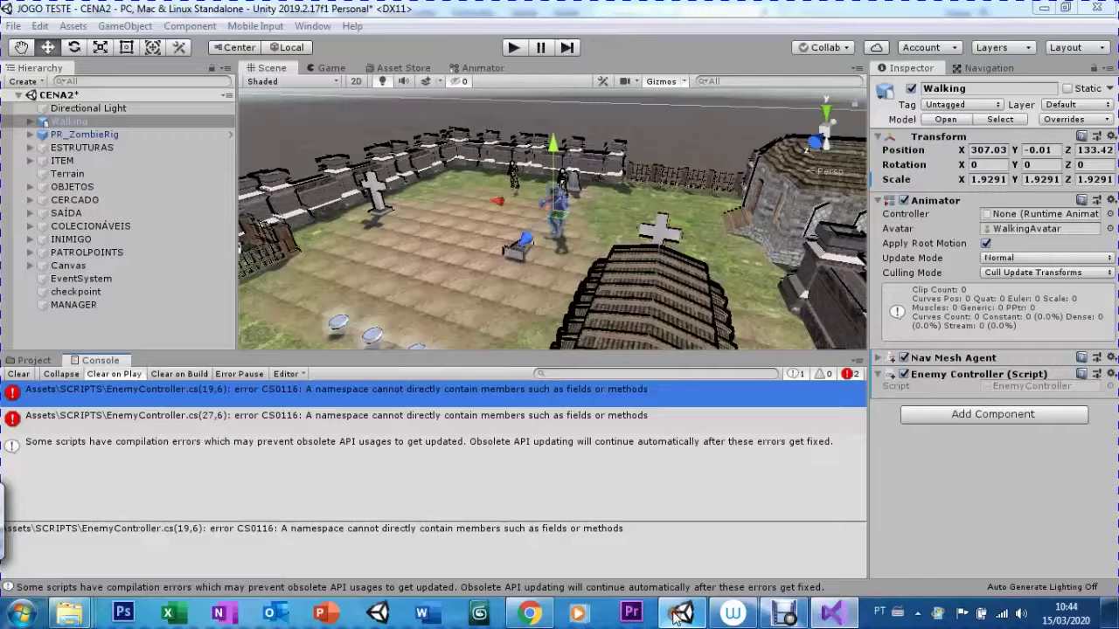
pyautogui.click(18, 376)
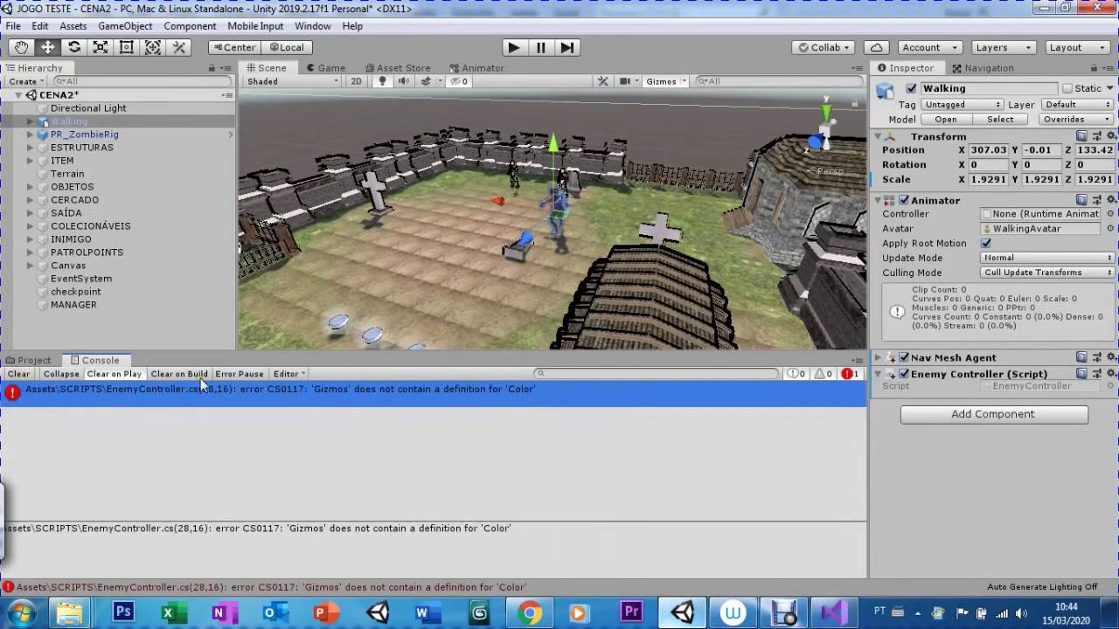
pyautogui.doubleClick(313, 395)
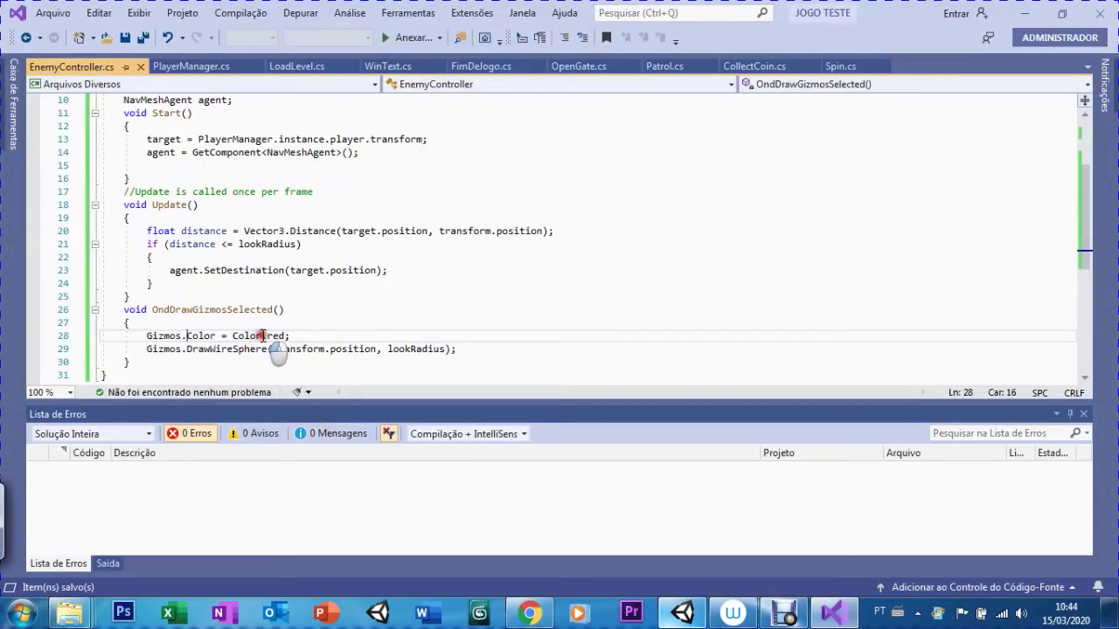
# Step: Lowercase the C in Gizmos.Color on line 28 and save EnemyController.cs
pyautogui.click(192, 335)
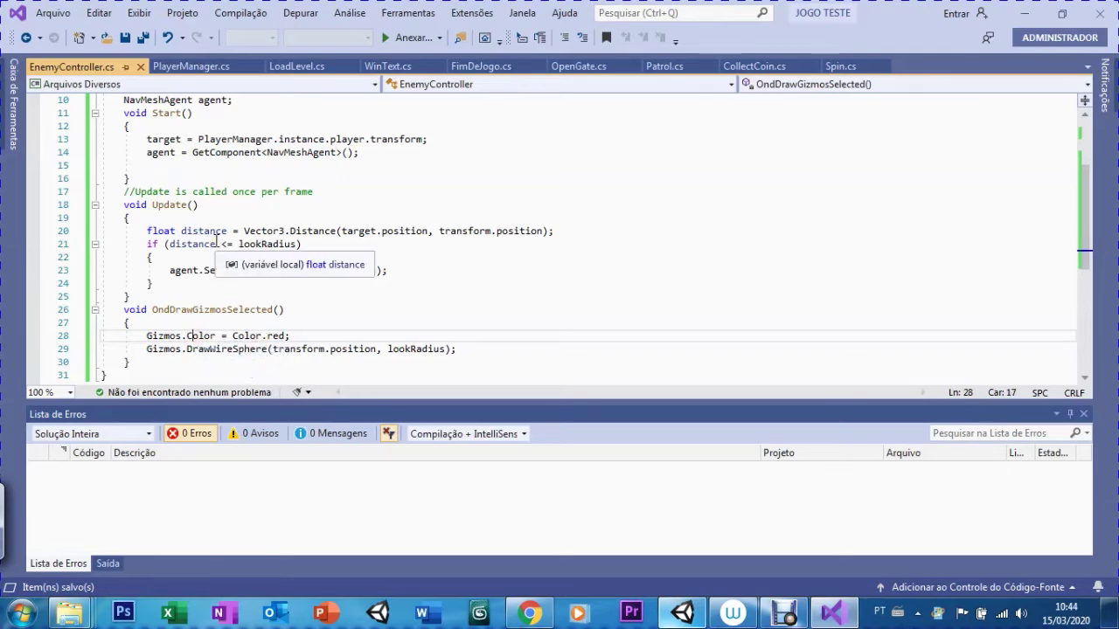
pyautogui.press('BackSpace')
pyautogui.write('c')
pyautogui.click(125, 37)
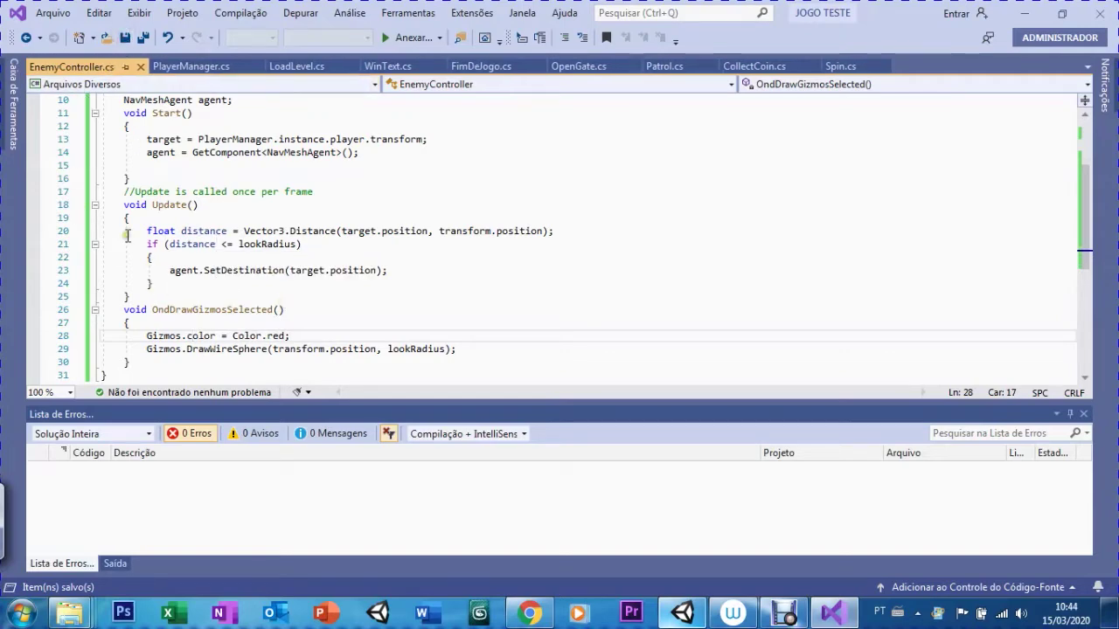
# Step: Look over the player target assignment and NavMeshAgent lookup, then recompile in Unity
pyautogui.moveTo(1084, 179); pyautogui.dragTo(1084, 137)
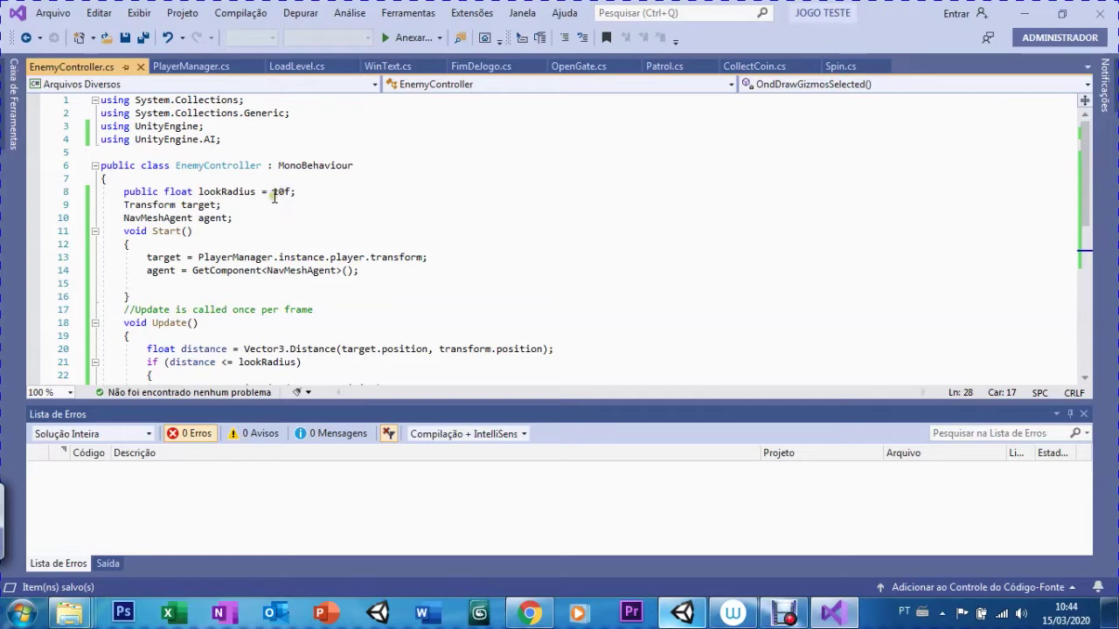
pyautogui.click(214, 257)
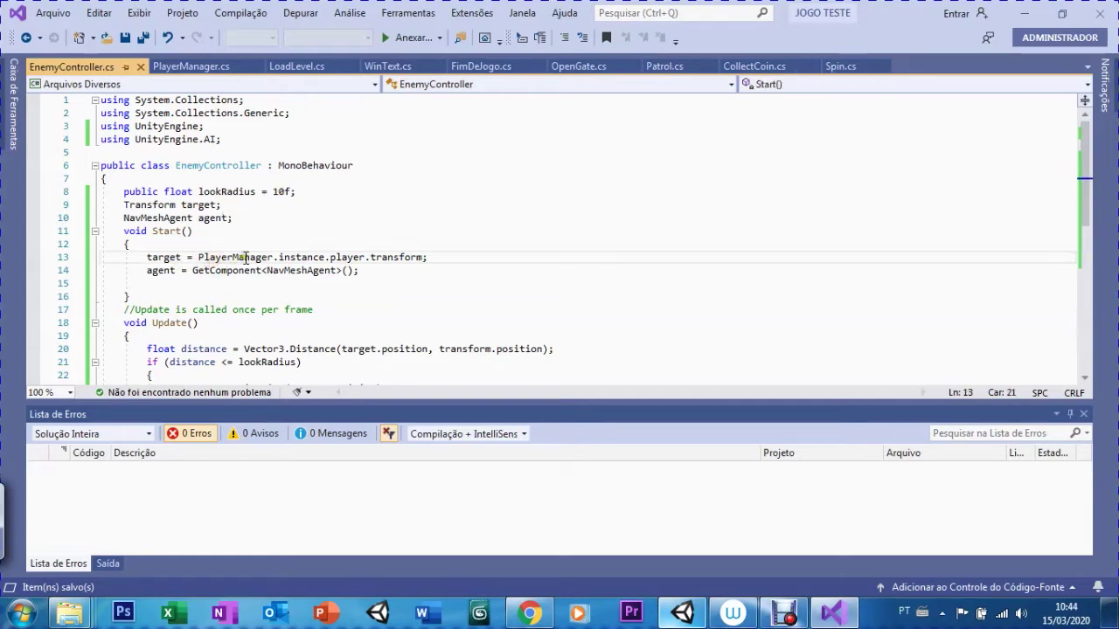
pyautogui.click(218, 281)
pyautogui.click(237, 271)
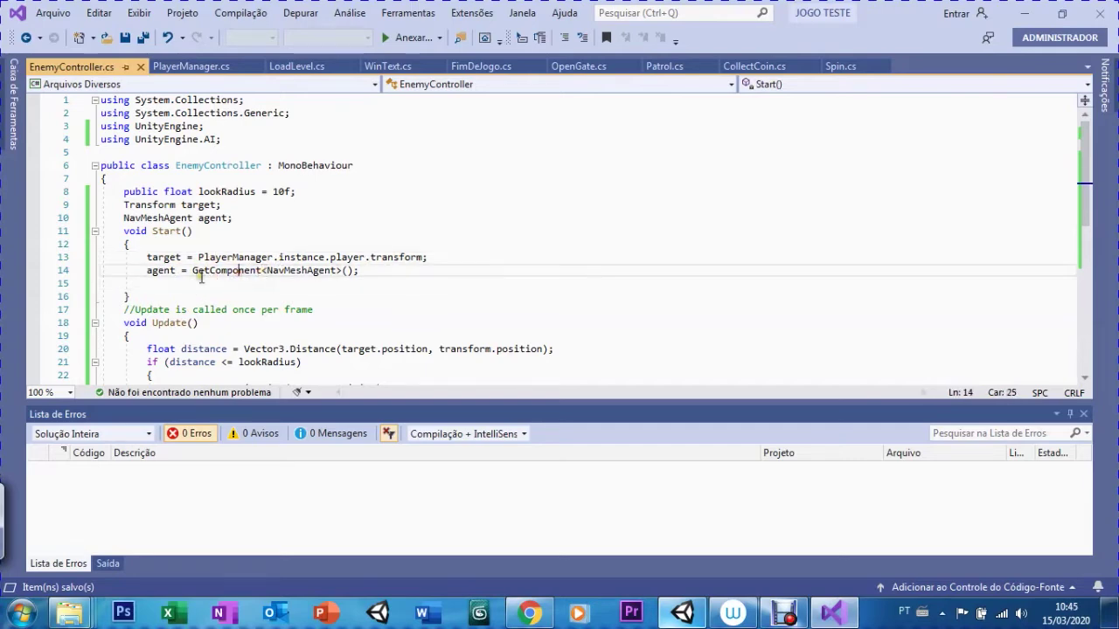
pyautogui.moveTo(1087, 188)
pyautogui.mouseDown()
pyautogui.moveTo(1088, 237)
pyautogui.moveTo(1086, 214)
pyautogui.mouseUp()
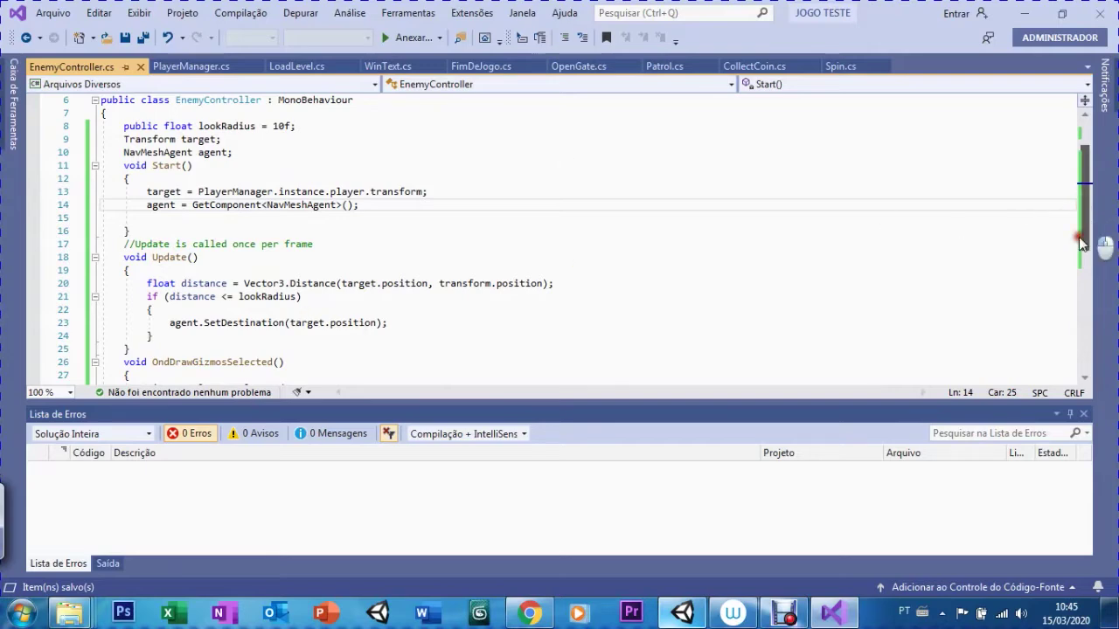
pyautogui.scroll(-2, 1082, 243)
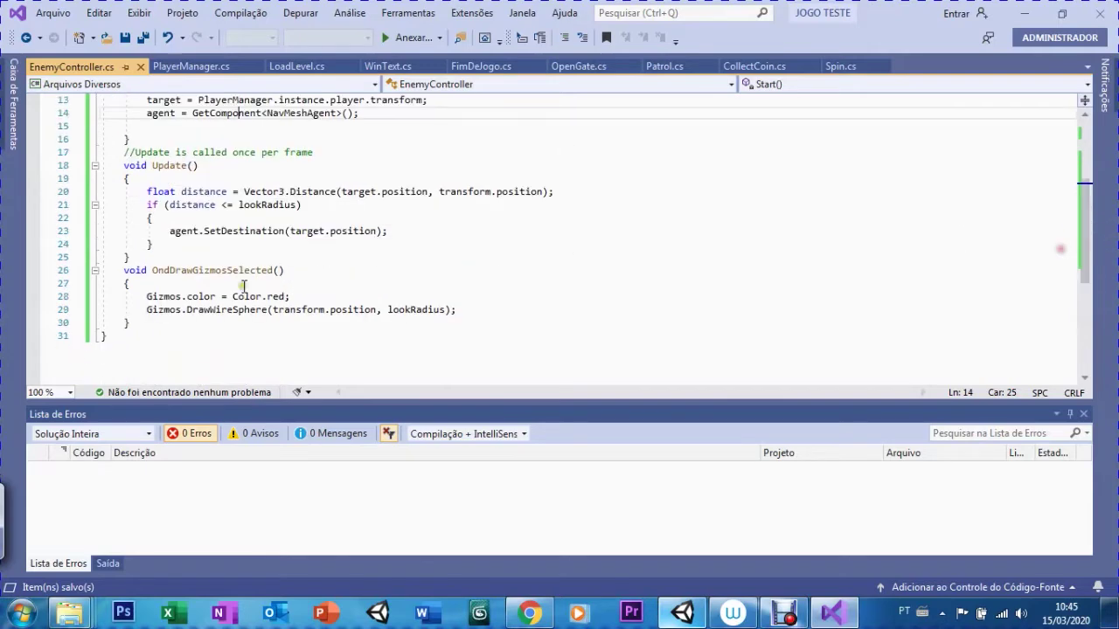
pyautogui.click(681, 615)
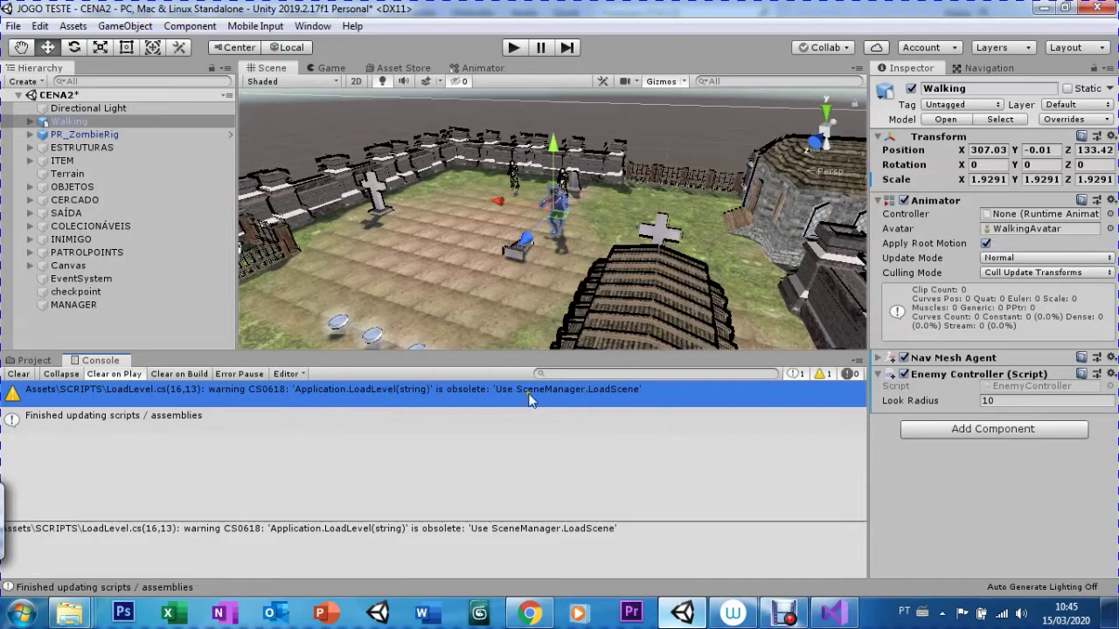
# Step: Clear the Console, set Enemy Controller's Look Radius to 100, and start a test run
pyautogui.click(19, 374)
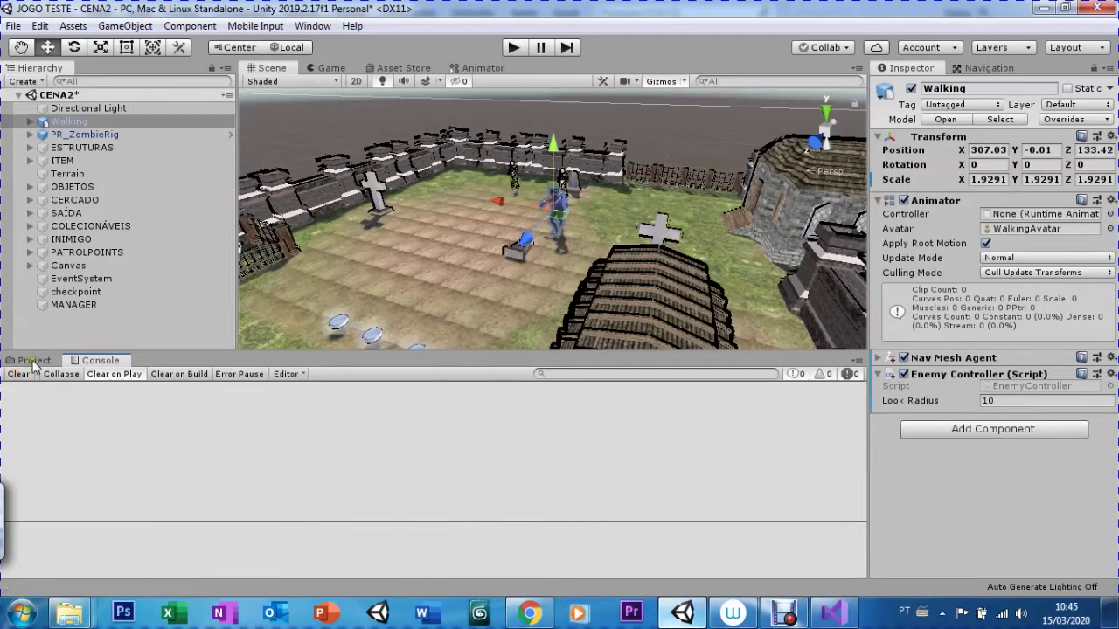
pyautogui.click(34, 360)
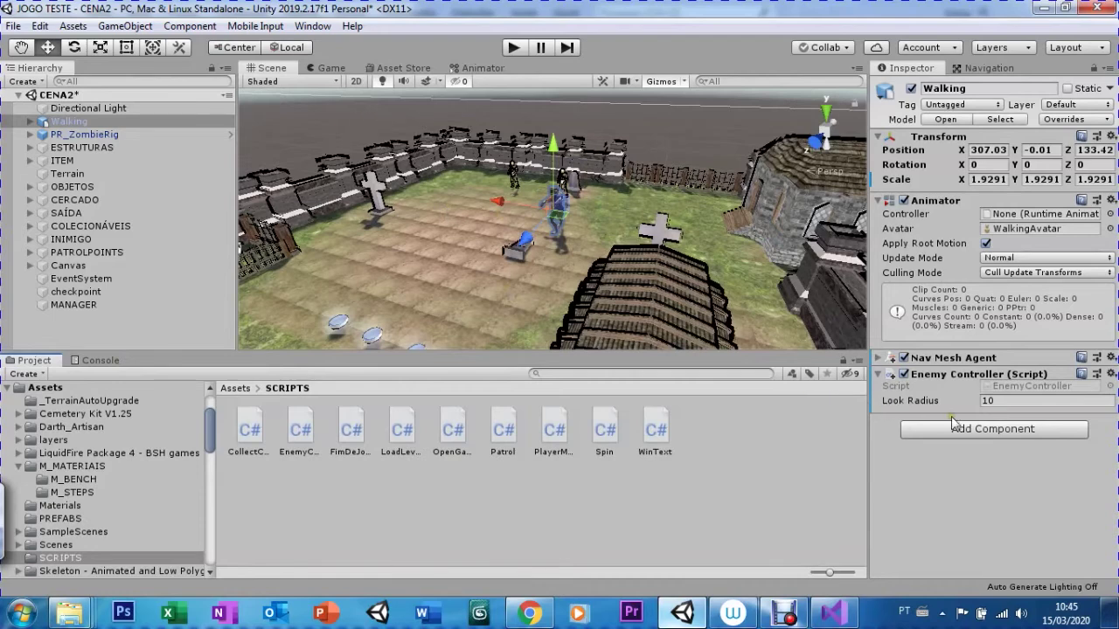
pyautogui.click(997, 400)
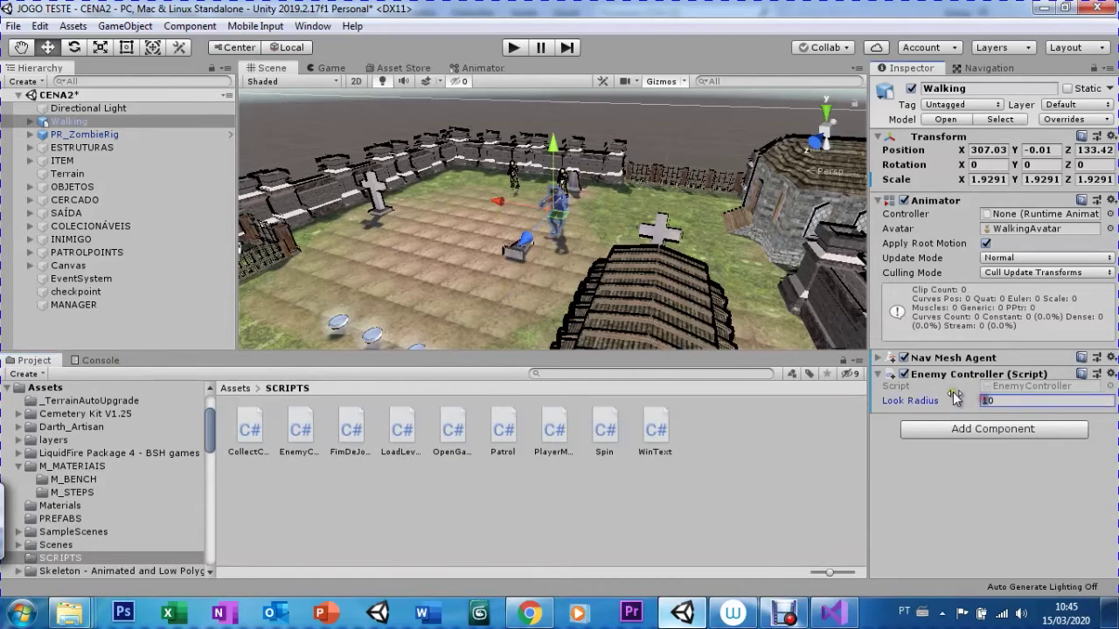
pyautogui.write('100')
pyautogui.click(878, 374)
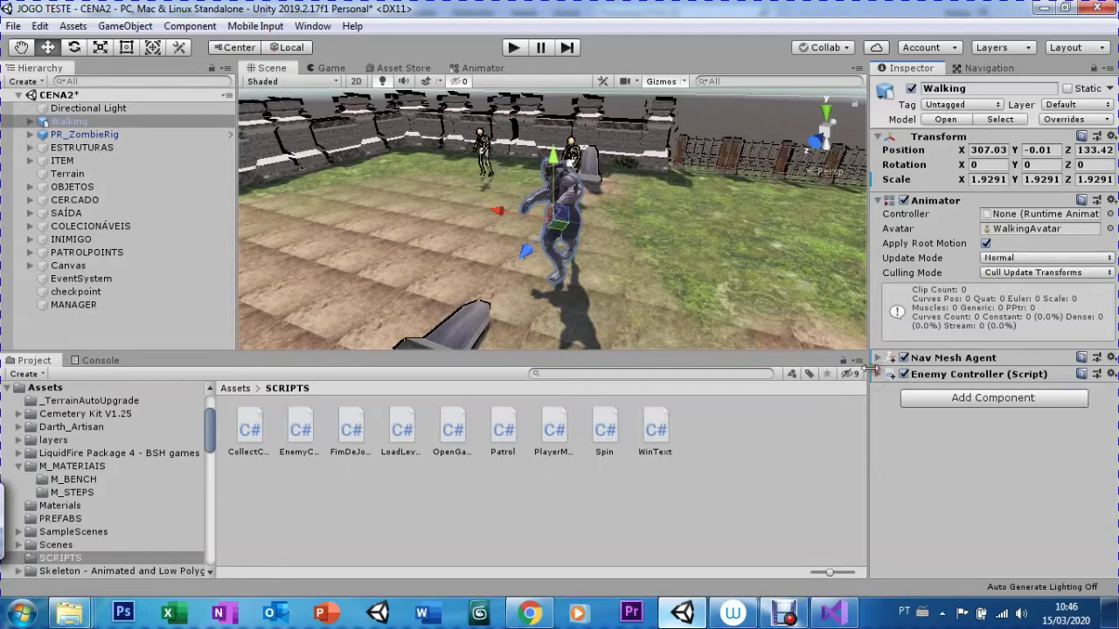
pyautogui.scroll(-3, 612, 281)
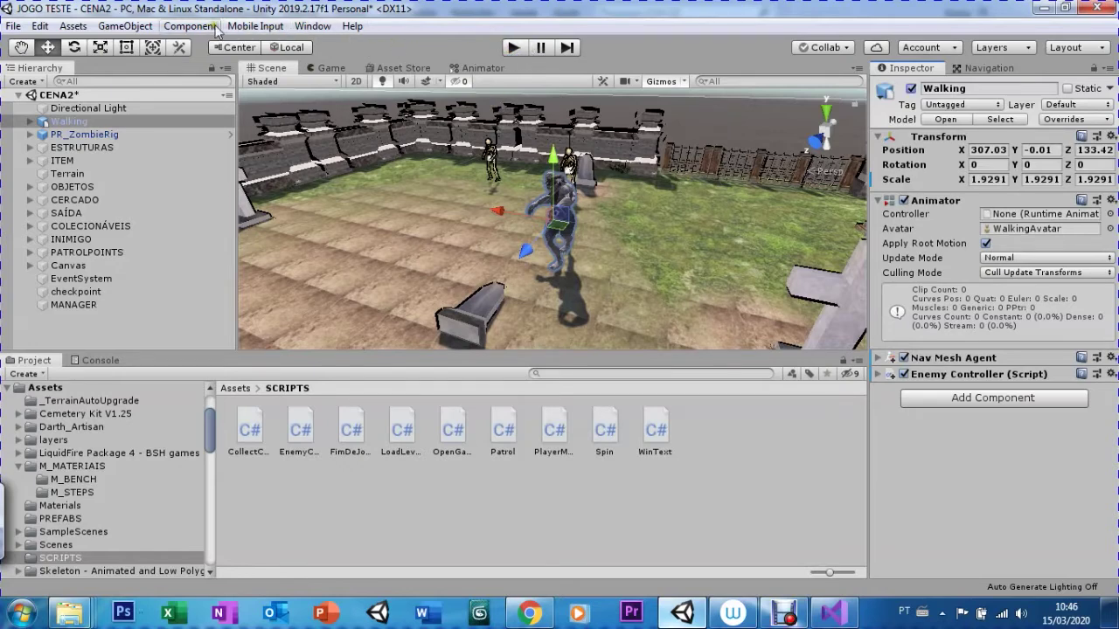
pyautogui.click(514, 48)
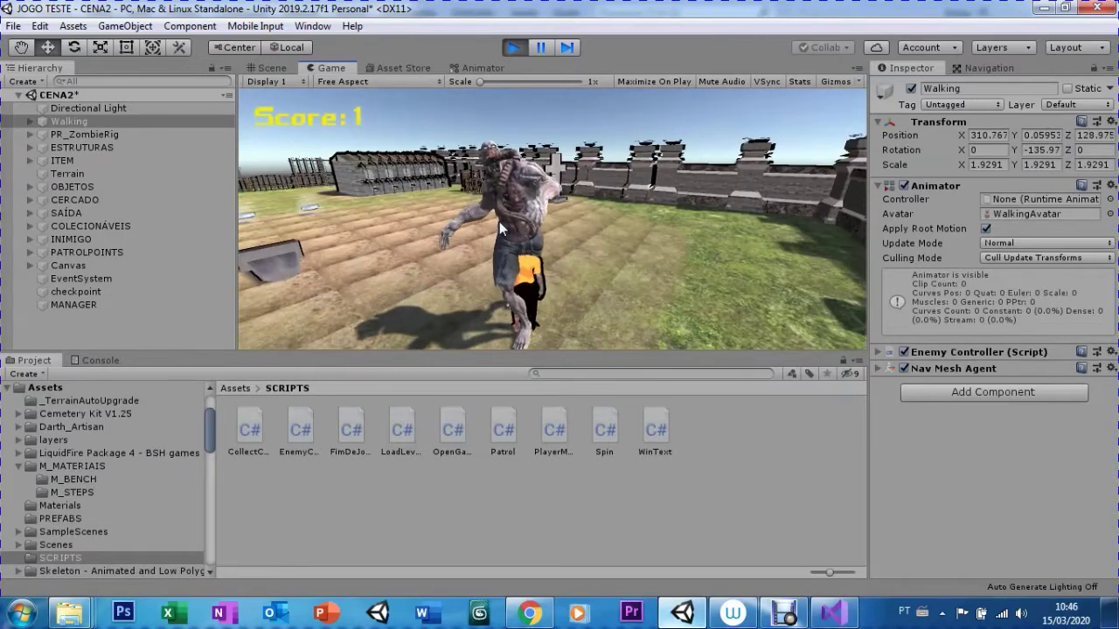
pyautogui.click(515, 48)
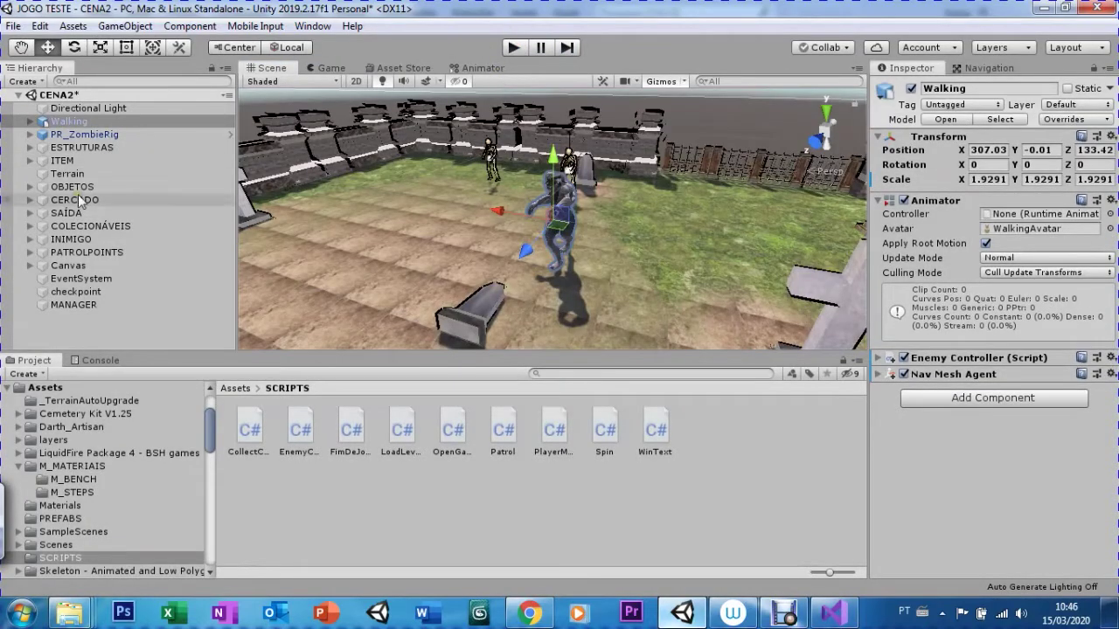
pyautogui.click(72, 293)
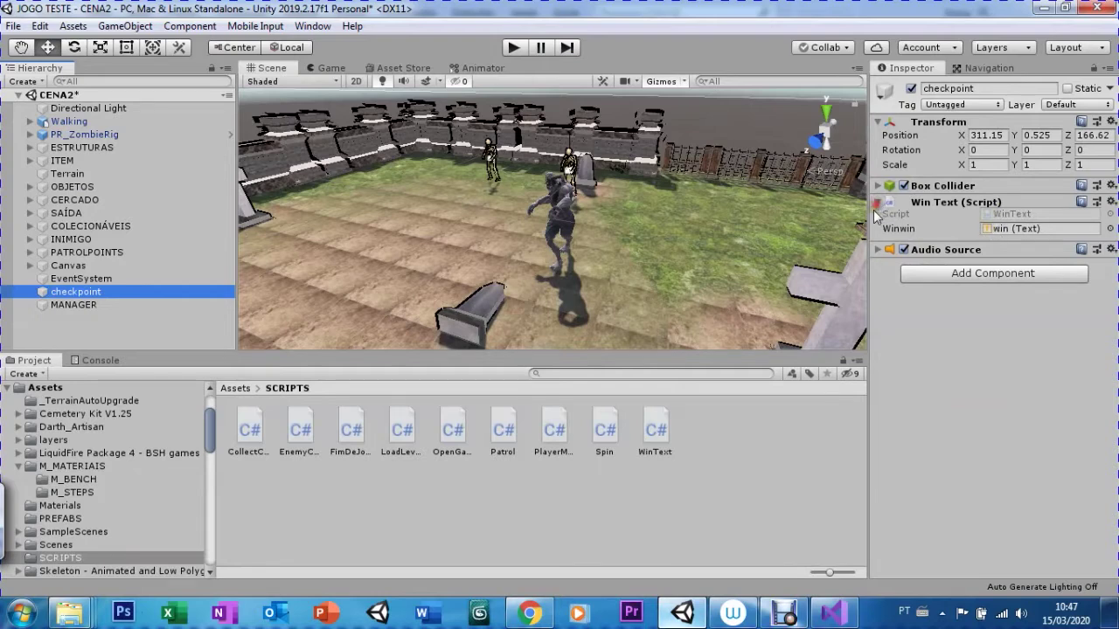
# Step: Collapse the Win Text component and select the parasiteZombie mesh from the Assets root
pyautogui.click(878, 202)
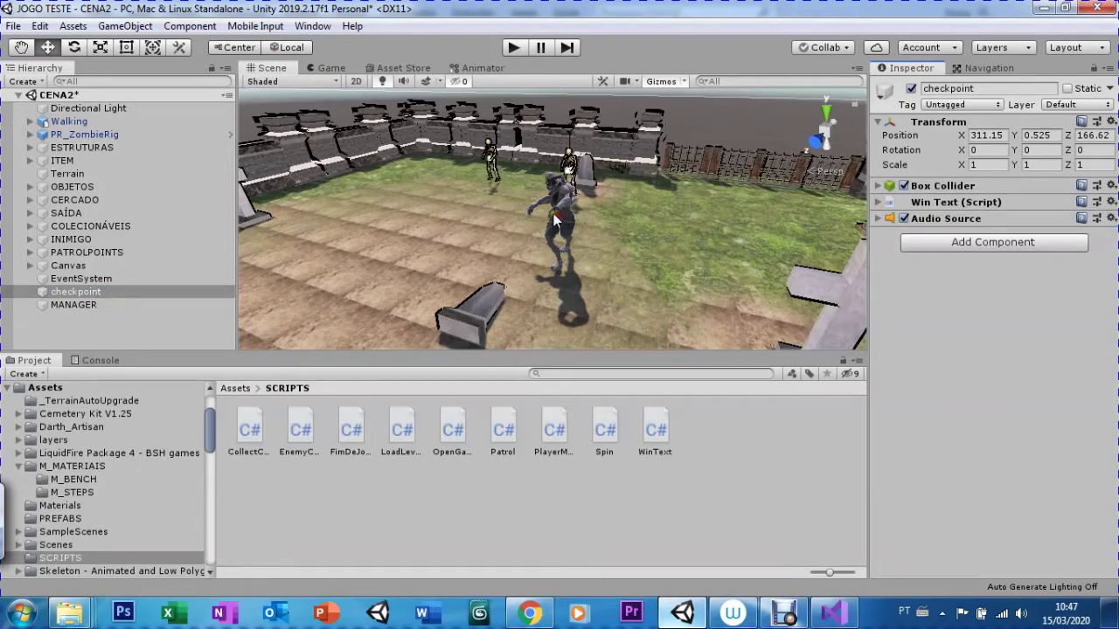
pyautogui.click(235, 389)
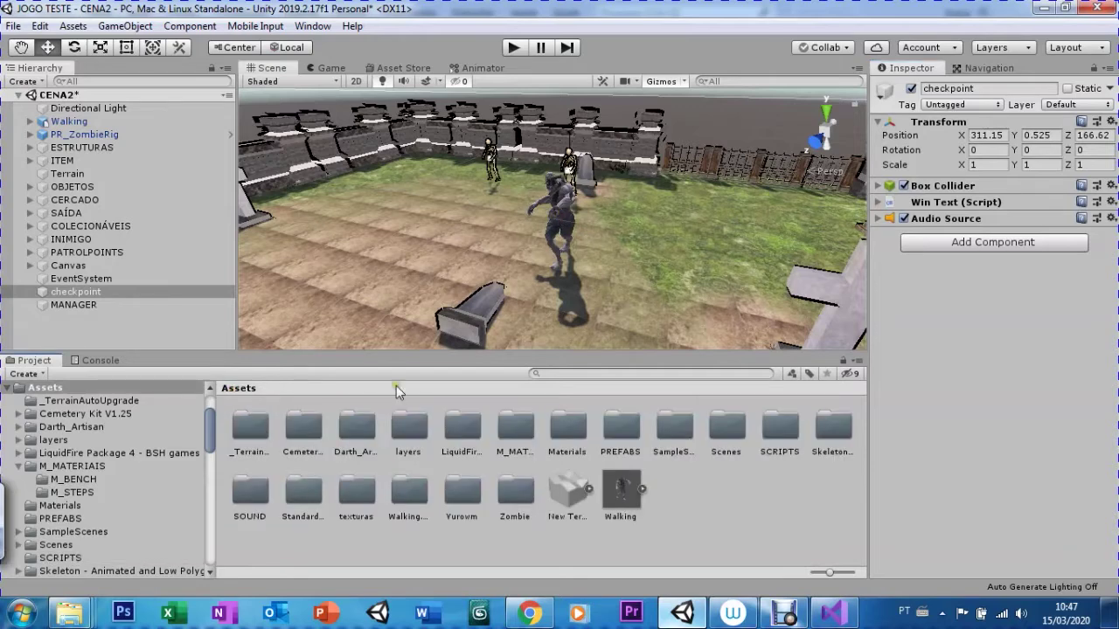
pyautogui.click(556, 201)
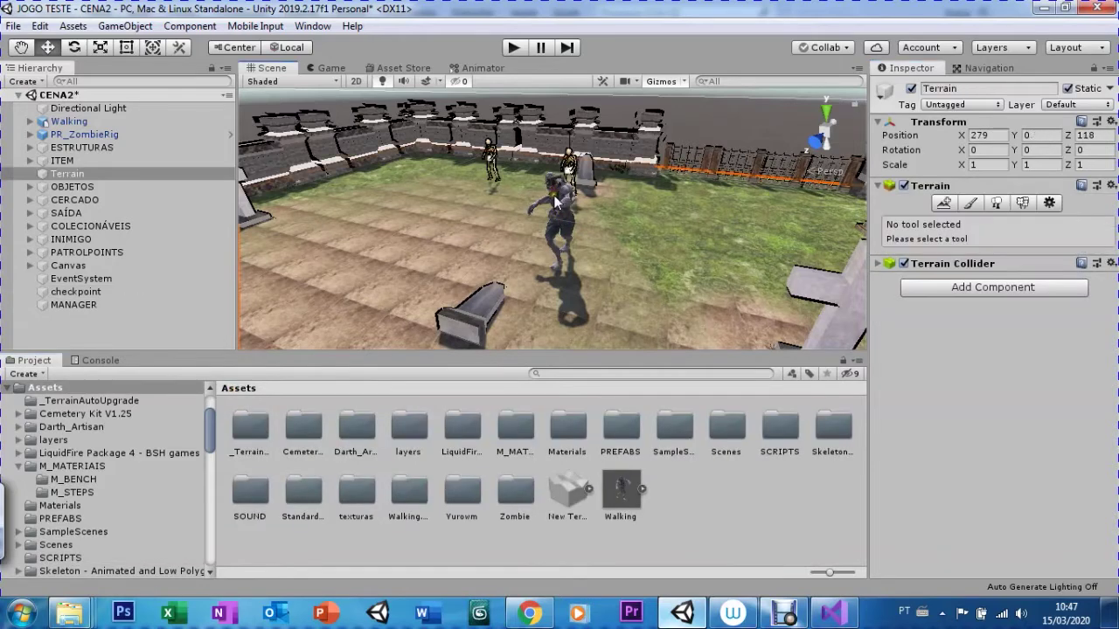
pyautogui.click(556, 206)
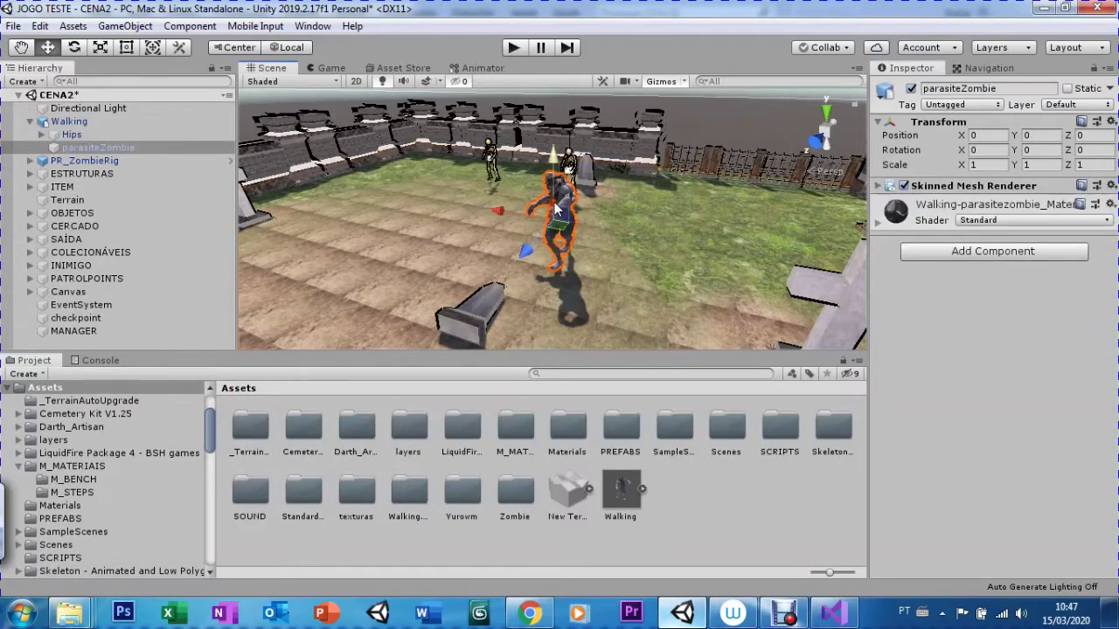
# Step: Switch the parasiteZombie material's shader from Standard to Toon/Basic Outline
pyautogui.click(977, 221)
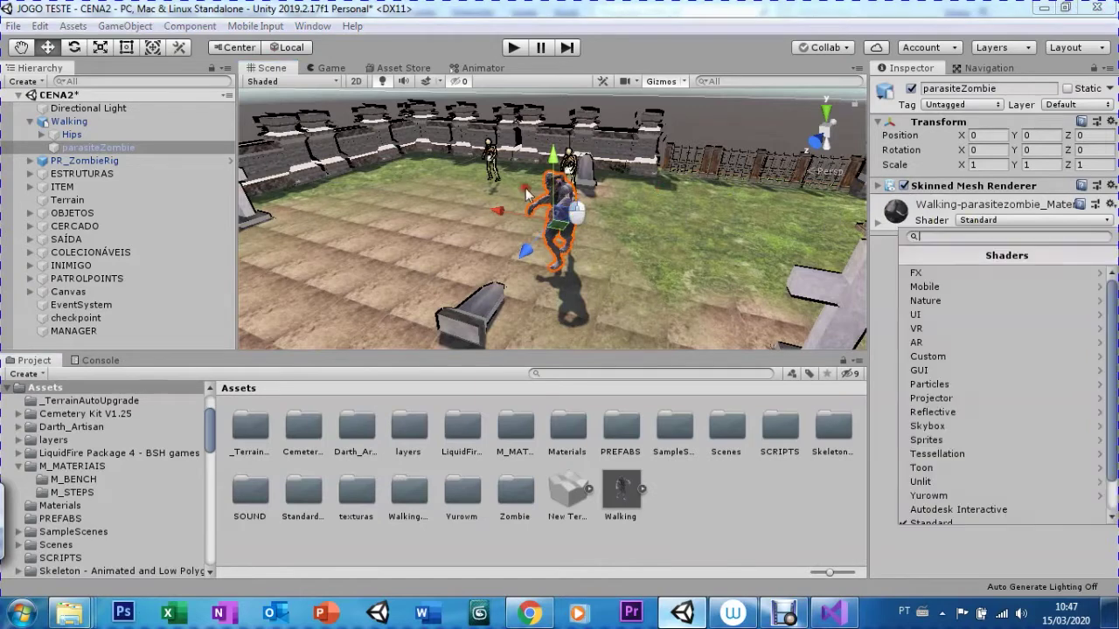
pyautogui.press('Escape')
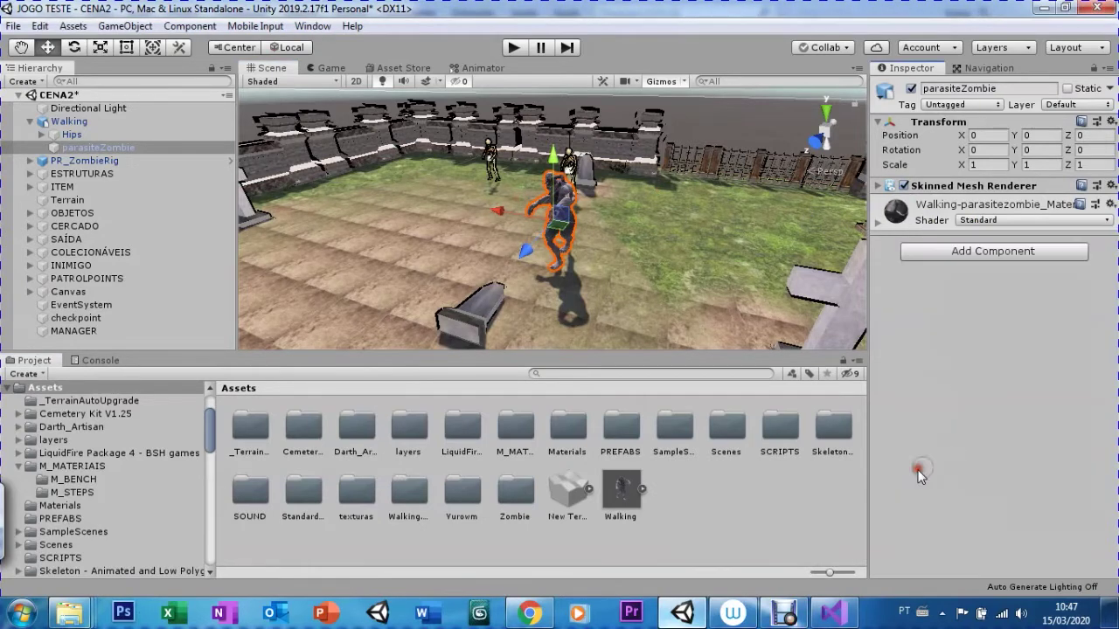
pyautogui.click(876, 224)
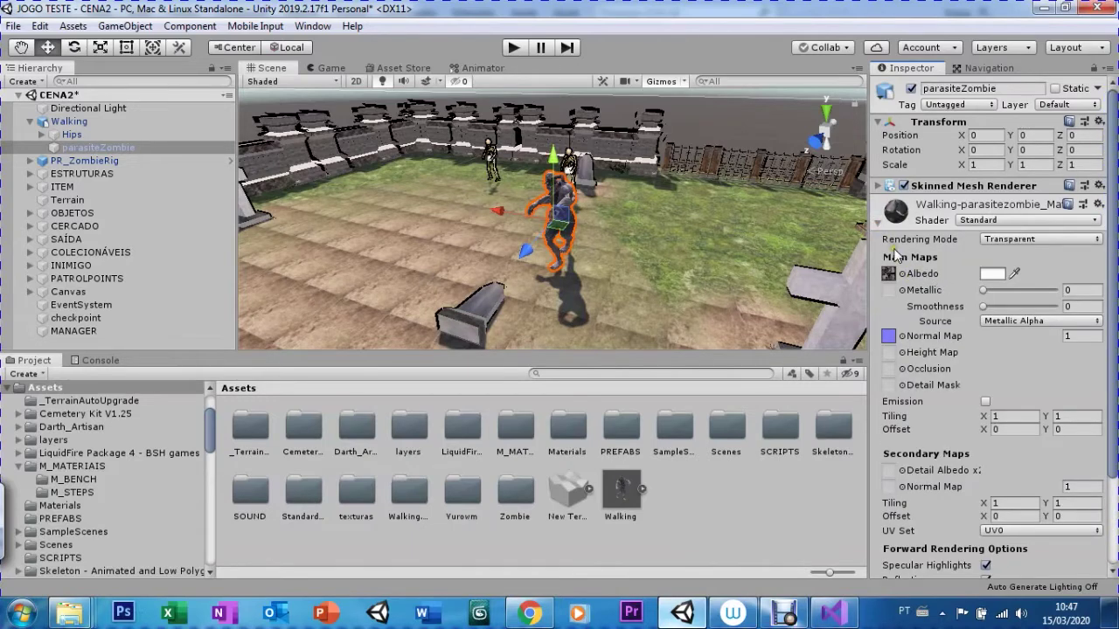
pyautogui.click(981, 221)
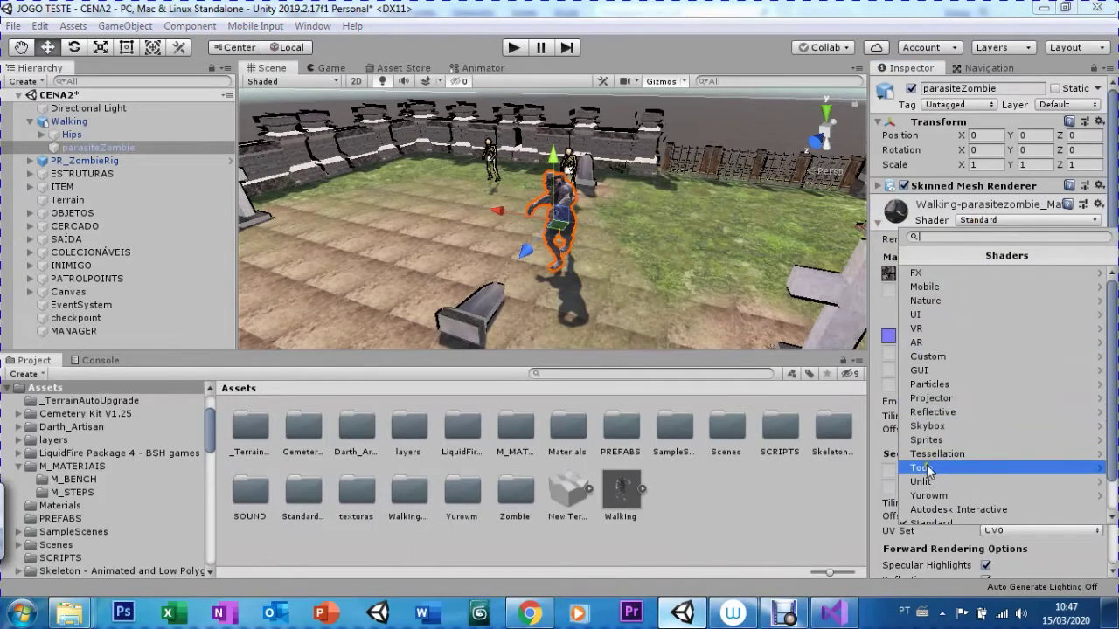
pyautogui.click(923, 468)
pyautogui.click(944, 289)
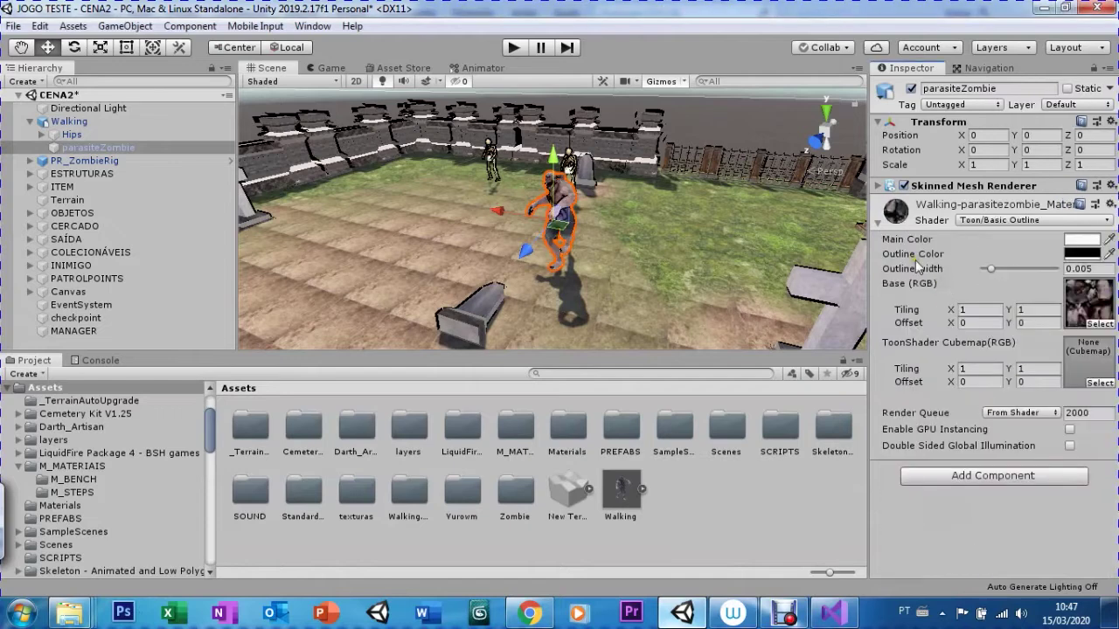
pyautogui.click(879, 226)
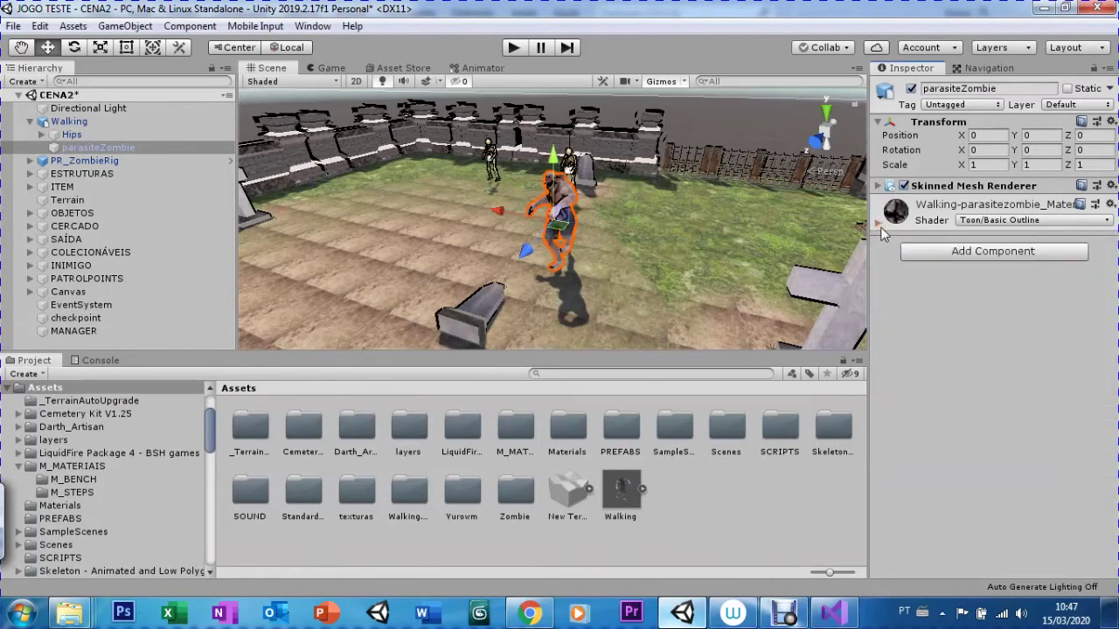
pyautogui.click(621, 490)
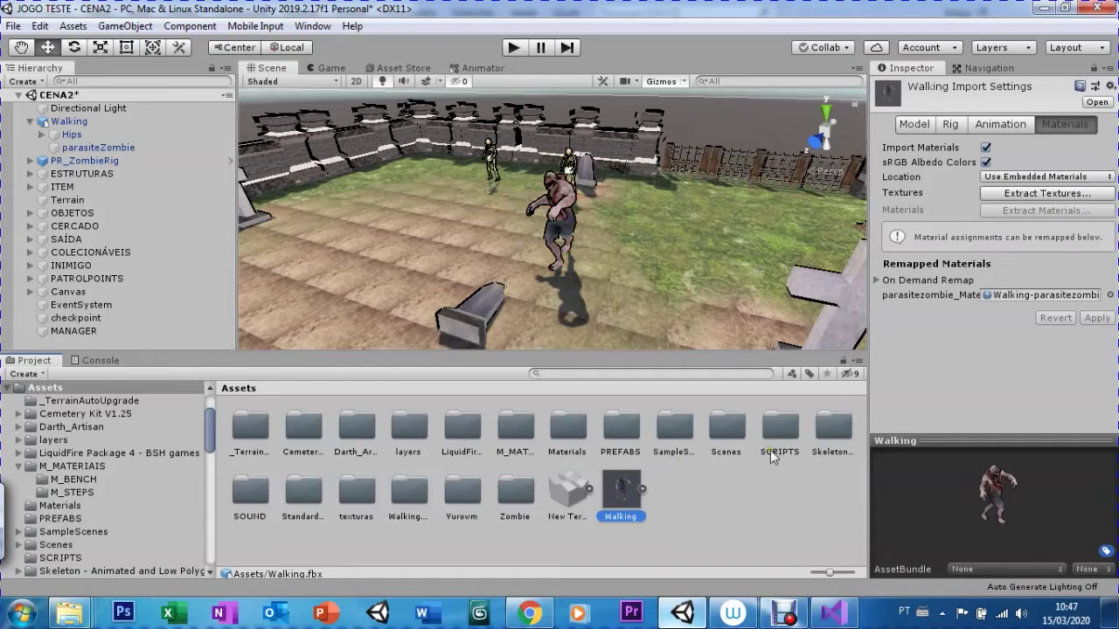
# Step: Browse the Walking model's parts and the SCRIPTS folder, then return to the Assets root
pyautogui.click(641, 488)
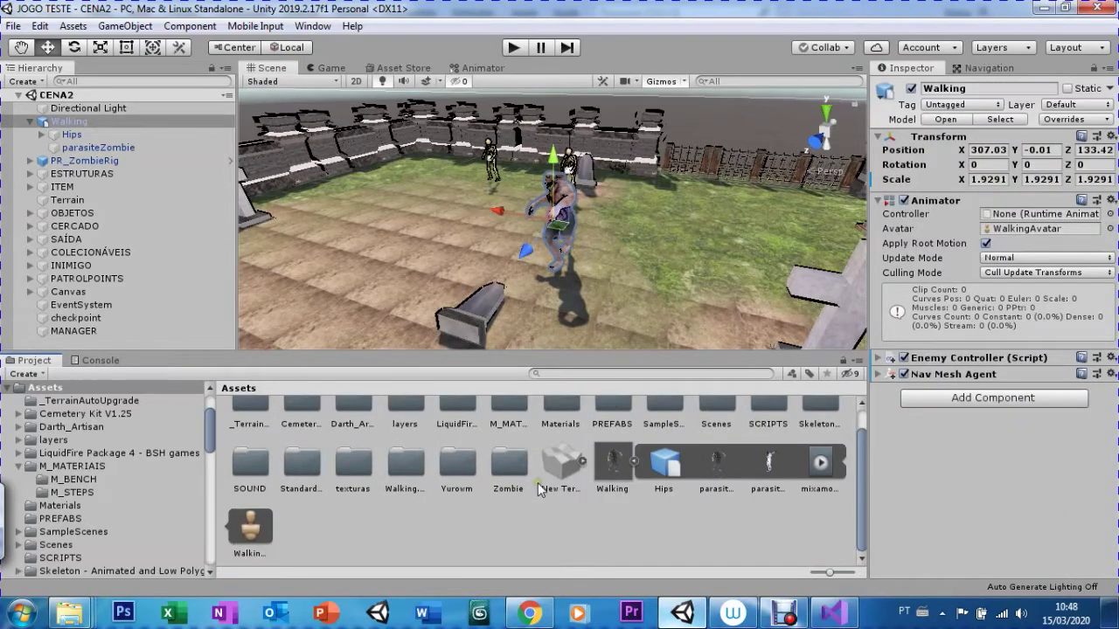
pyautogui.click(632, 459)
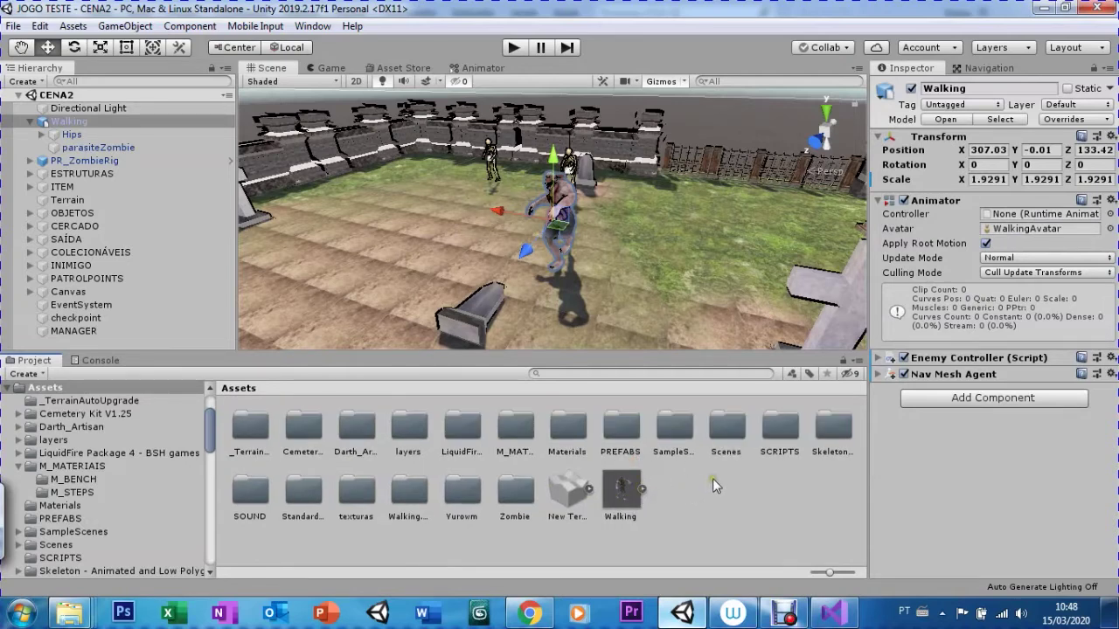
pyautogui.doubleClick(768, 438)
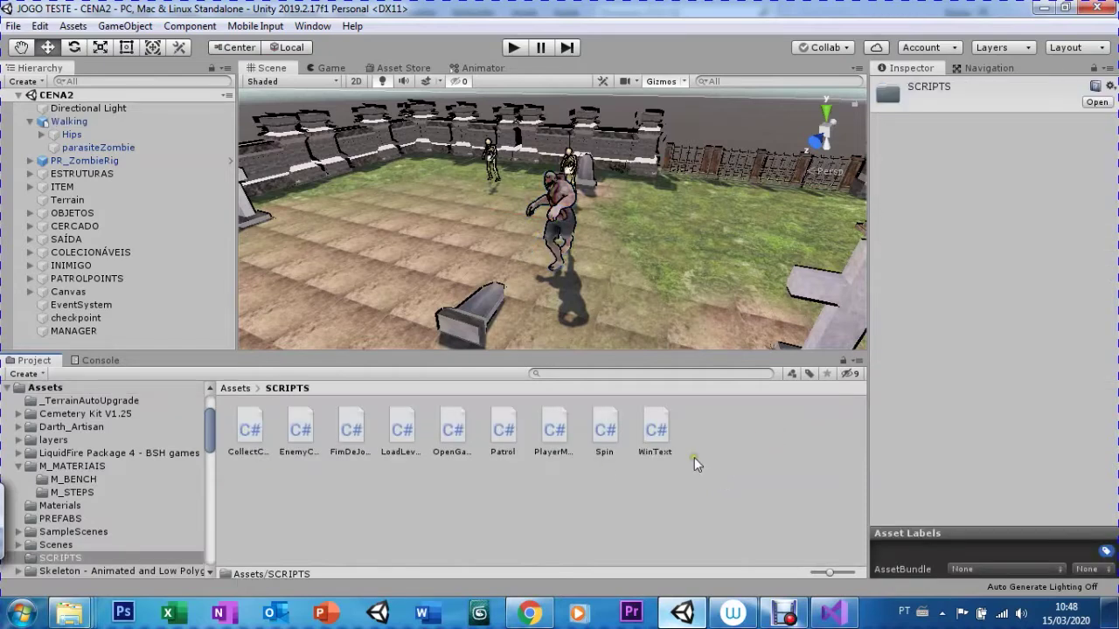
pyautogui.click(236, 390)
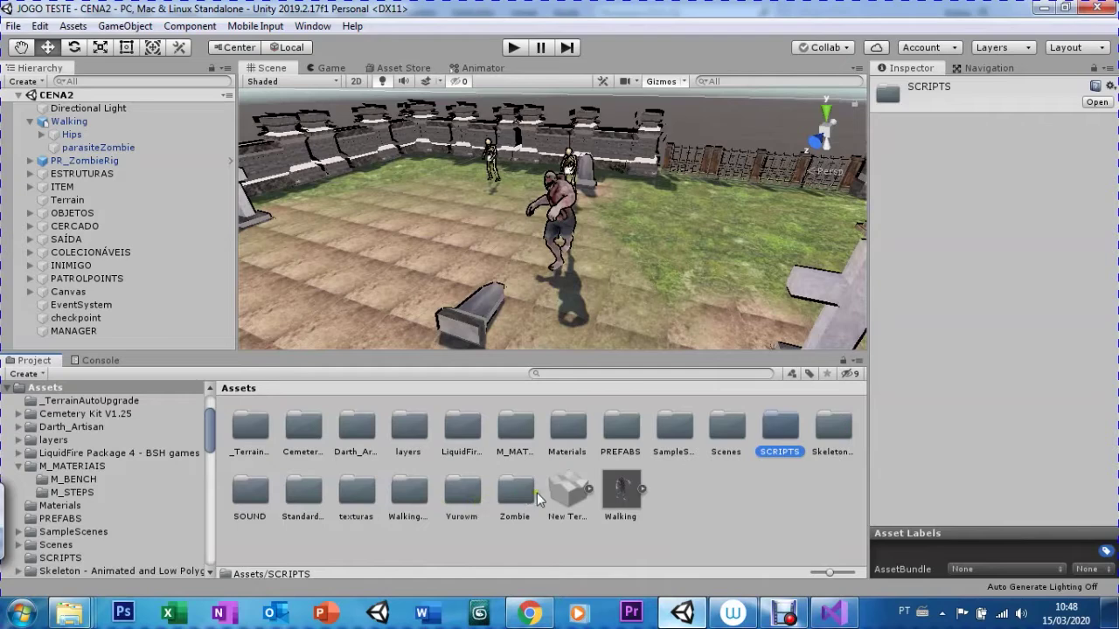
# Step: Create an Animator Controller named EnemyAnimator in Assets and open its Base Layer graph
pyautogui.rightClick(734, 514)
pyautogui.moveTo(777, 118)
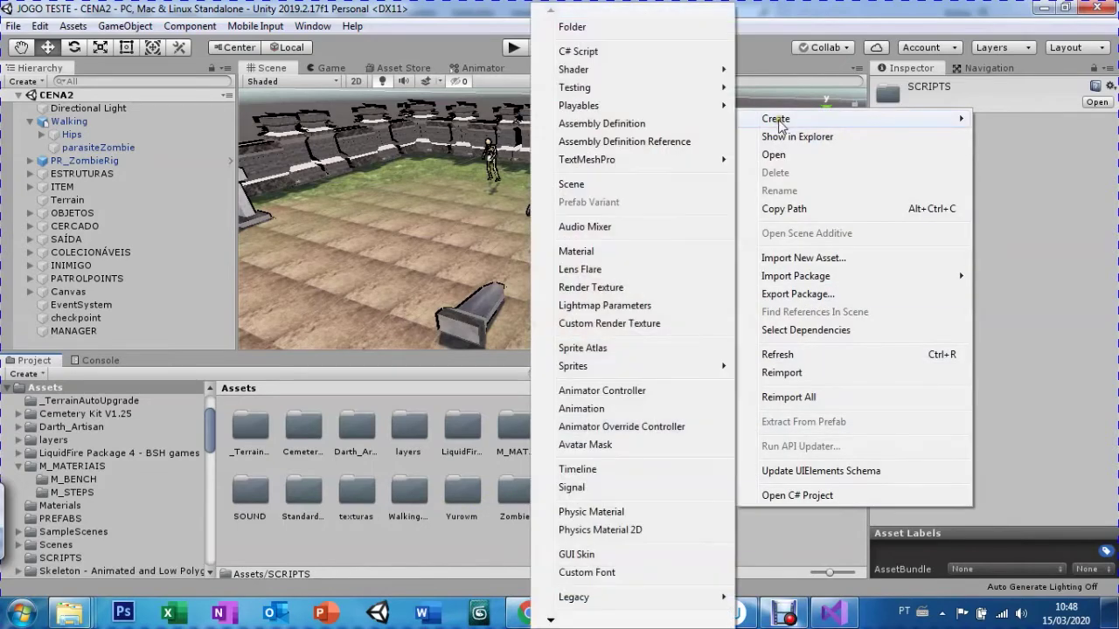
pyautogui.click(585, 394)
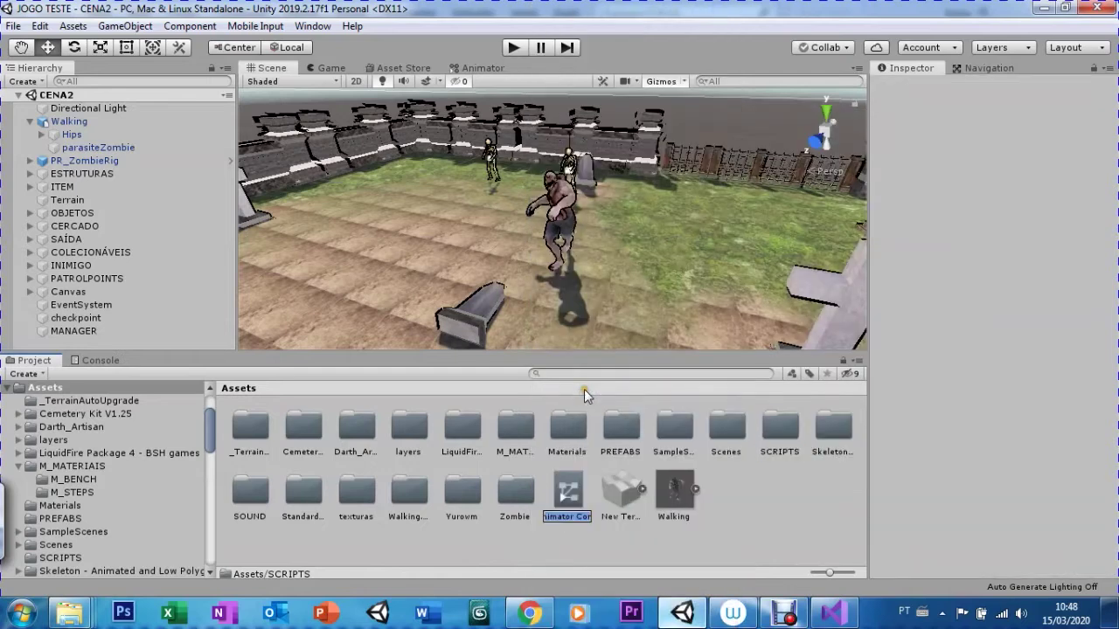
pyautogui.write('Ene')
pyautogui.write('Control')
pyautogui.write('ler')
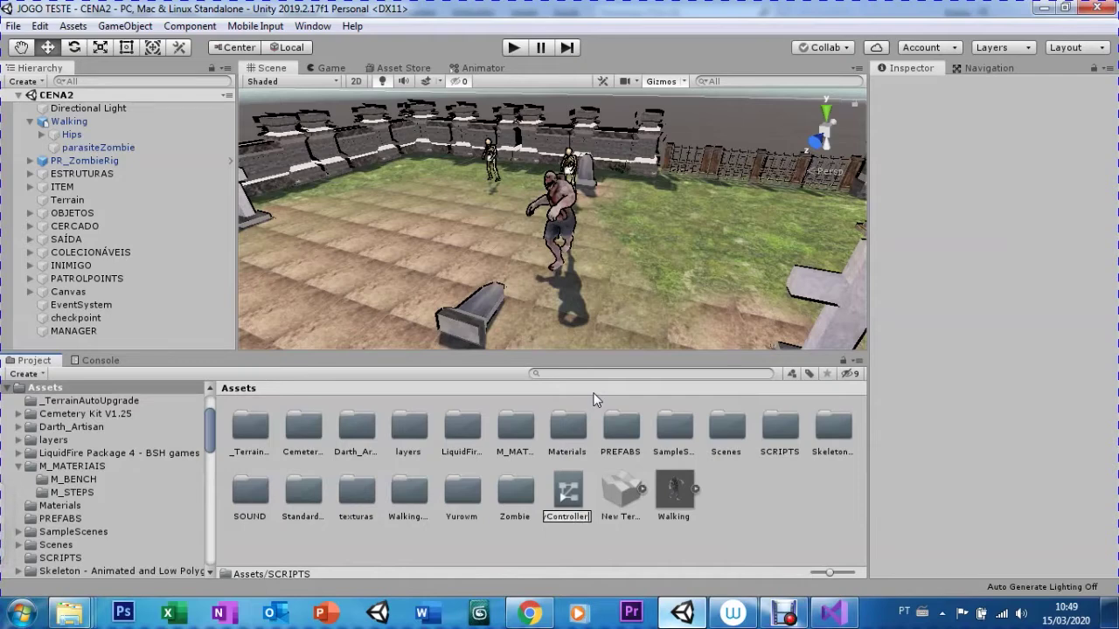
pyautogui.press('BackSpace')
pyautogui.press('BackSpace')
pyautogui.press('BackSpace')
pyautogui.press('BackSpace')
pyautogui.press('BackSpace')
pyautogui.press('BackSpace')
pyautogui.write('nimal')
pyautogui.press('BackSpace')
pyautogui.press('BackSpace')
pyautogui.write('or')
pyautogui.press('Return')
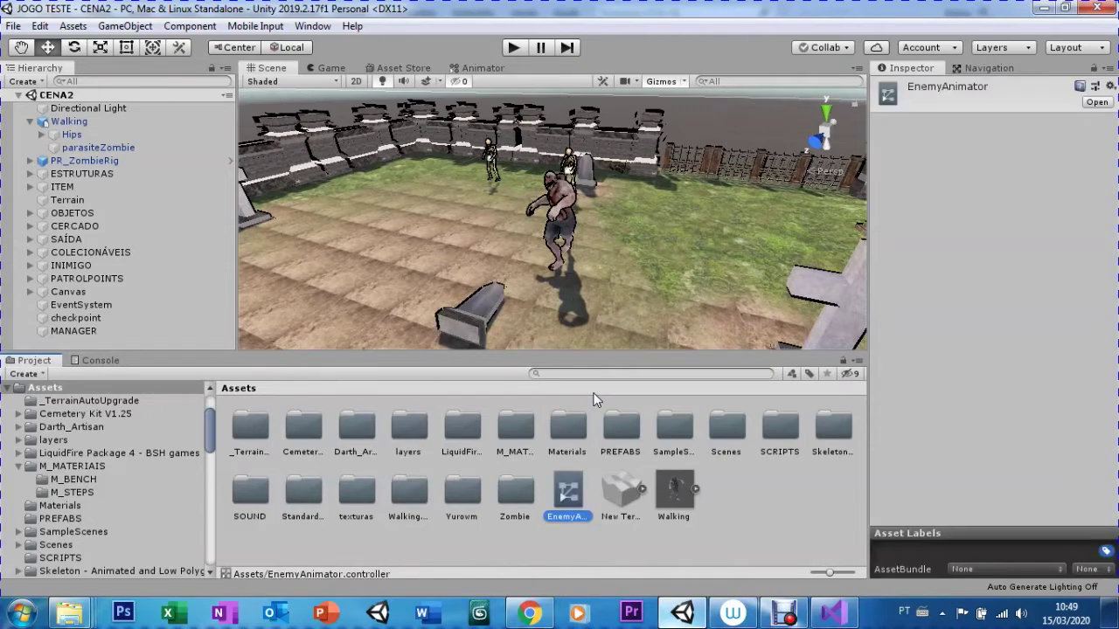
pyautogui.press('Return')
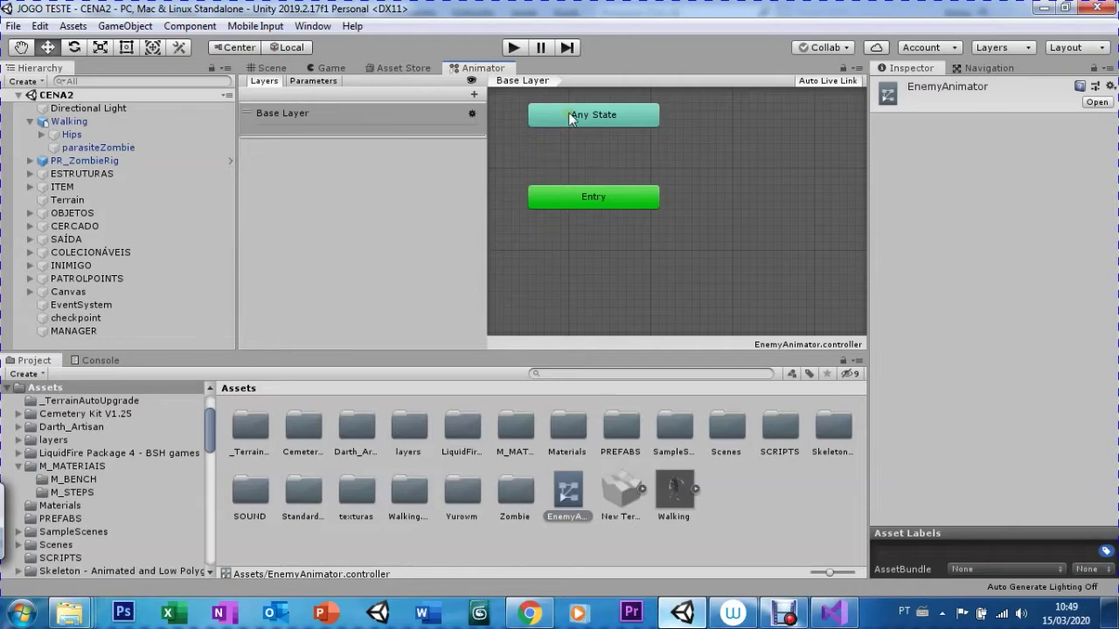
# Step: Tidy the Entry and Any State nodes and expand the Walking model to reveal its clip
pyautogui.moveTo(568, 118); pyautogui.dragTo(552, 142)
pyautogui.moveTo(568, 187); pyautogui.dragTo(575, 203)
pyautogui.click(680, 491)
pyautogui.click(695, 489)
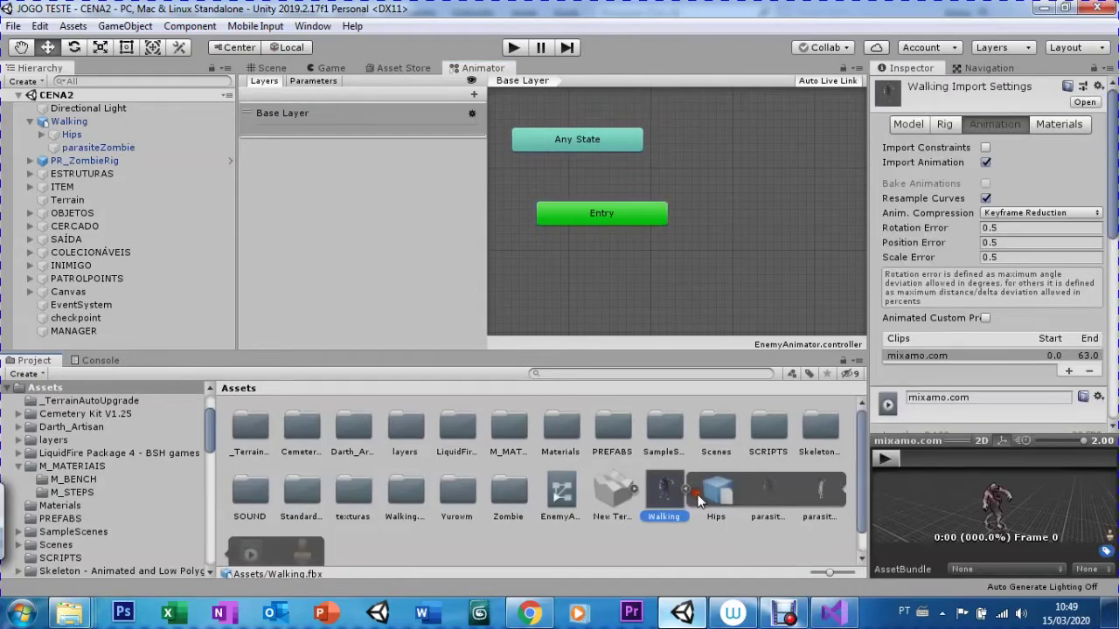
pyautogui.scroll(-1, 861, 499)
pyautogui.click(767, 472)
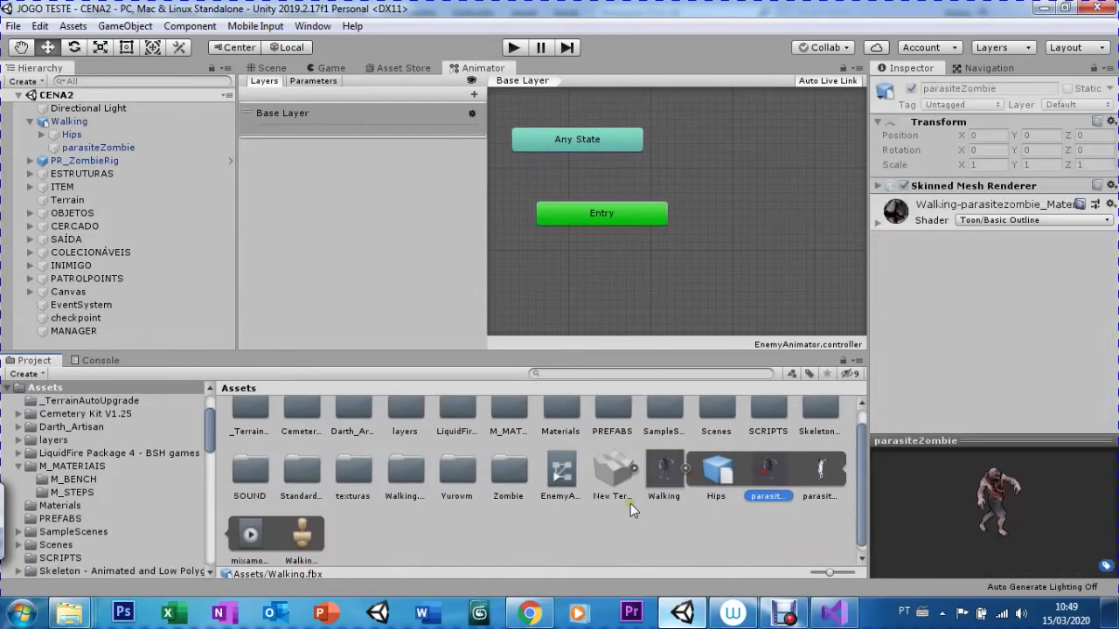
pyautogui.scroll(-1, 239, 533)
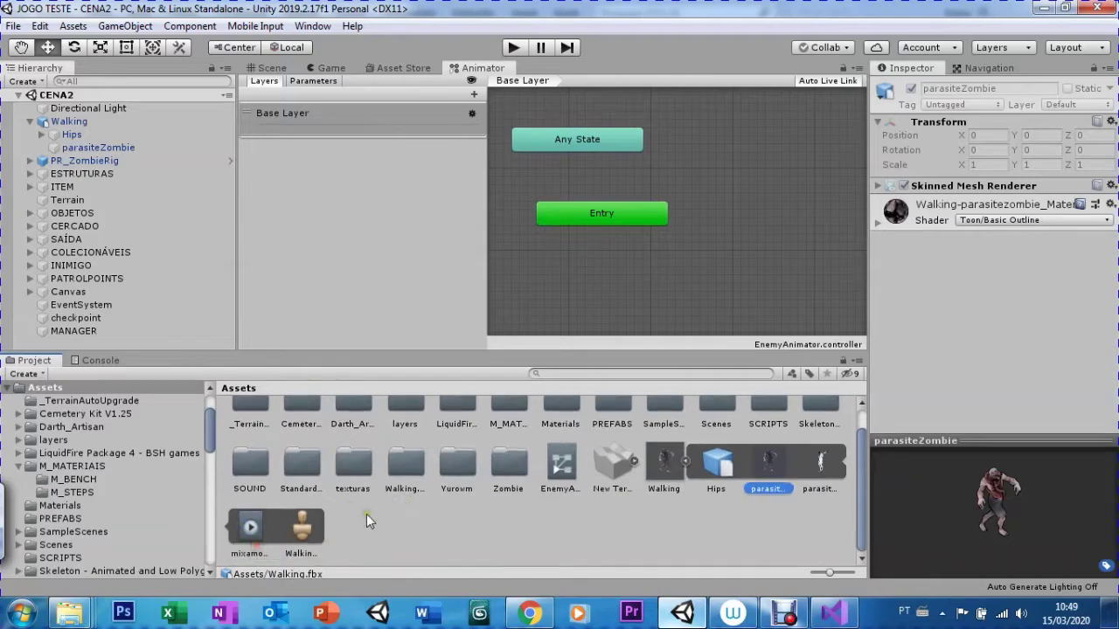
# Step: Drop the mixamo_com clip into the graph as the default state linked from Entry
pyautogui.moveTo(234, 525); pyautogui.dragTo(722, 218)
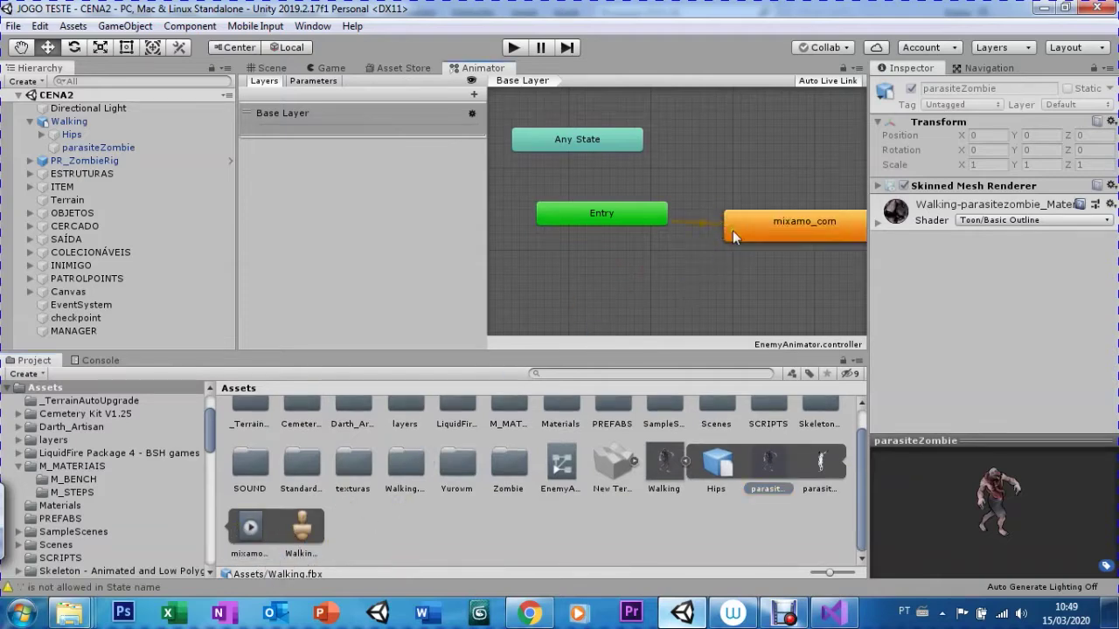
pyautogui.moveTo(607, 214); pyautogui.dragTo(574, 230)
pyautogui.moveTo(747, 225)
pyautogui.mouseDown()
pyautogui.moveTo(716, 242)
pyautogui.moveTo(744, 217)
pyautogui.mouseUp()
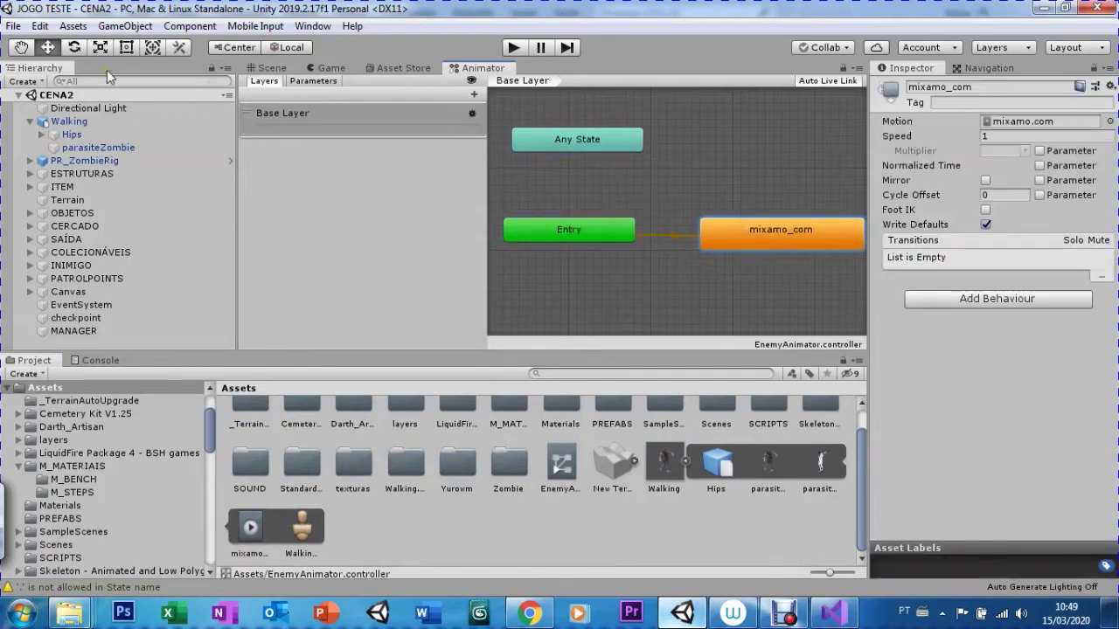
pyautogui.moveTo(636, 269); pyautogui.dragTo(592, 285)
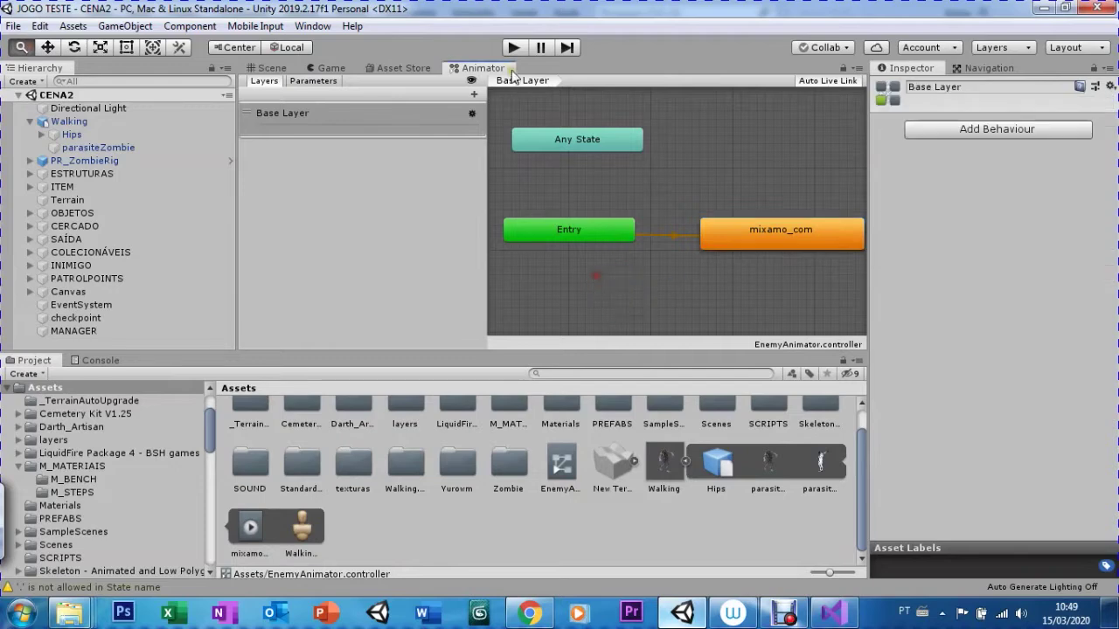
pyautogui.click(793, 227)
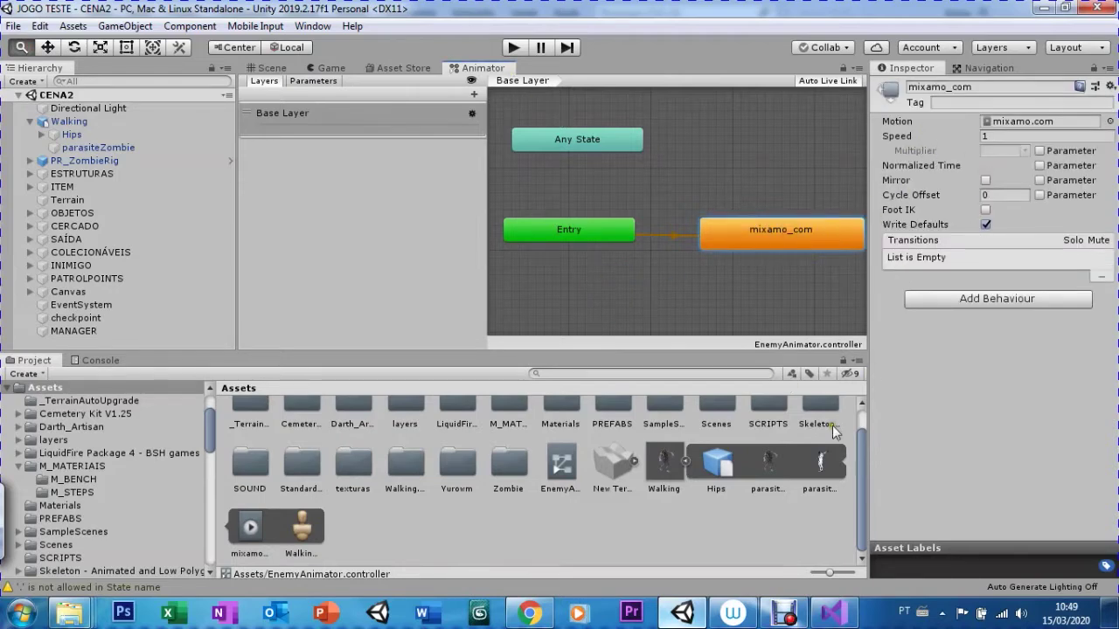
pyautogui.click(262, 535)
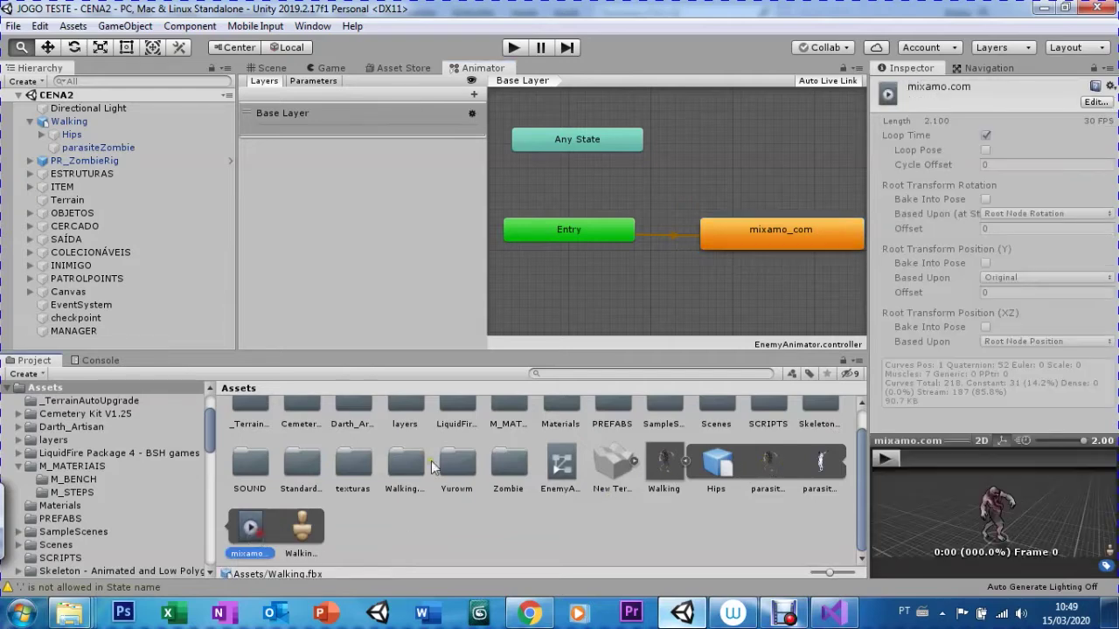
# Step: Enable Loop Pose and Bake Into Pose for root rotation and position on the mixamo.com clip
pyautogui.click(1089, 103)
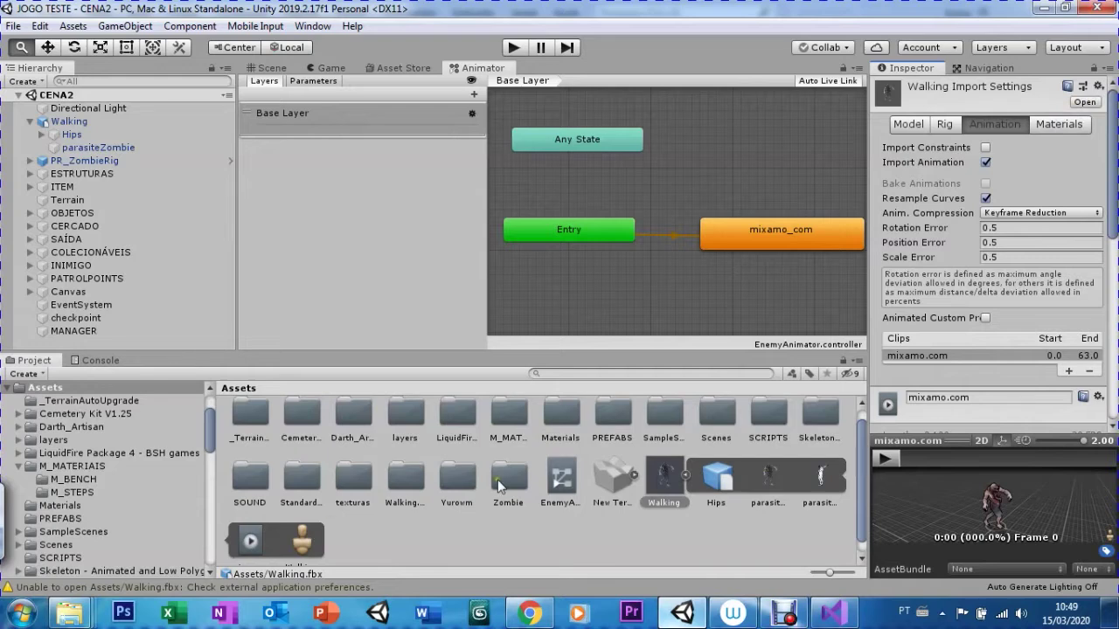
pyautogui.click(254, 539)
pyautogui.click(1096, 102)
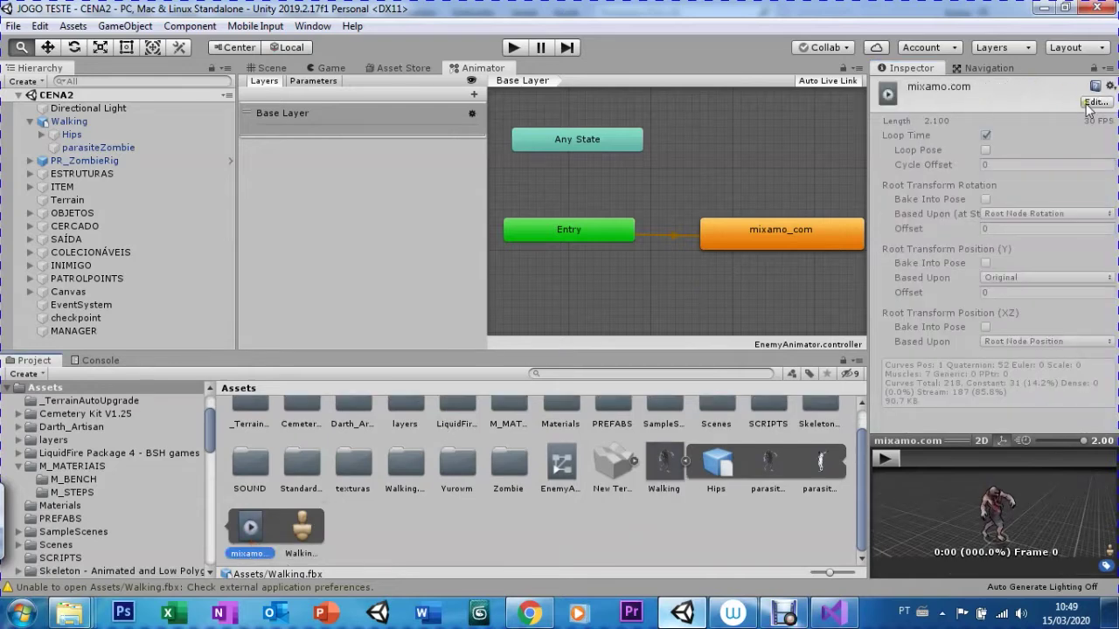
pyautogui.moveTo(1109, 158)
pyautogui.mouseDown()
pyautogui.moveTo(1112, 246)
pyautogui.moveTo(1112, 105)
pyautogui.mouseUp()
pyautogui.moveTo(1113, 196); pyautogui.dragTo(1115, 362)
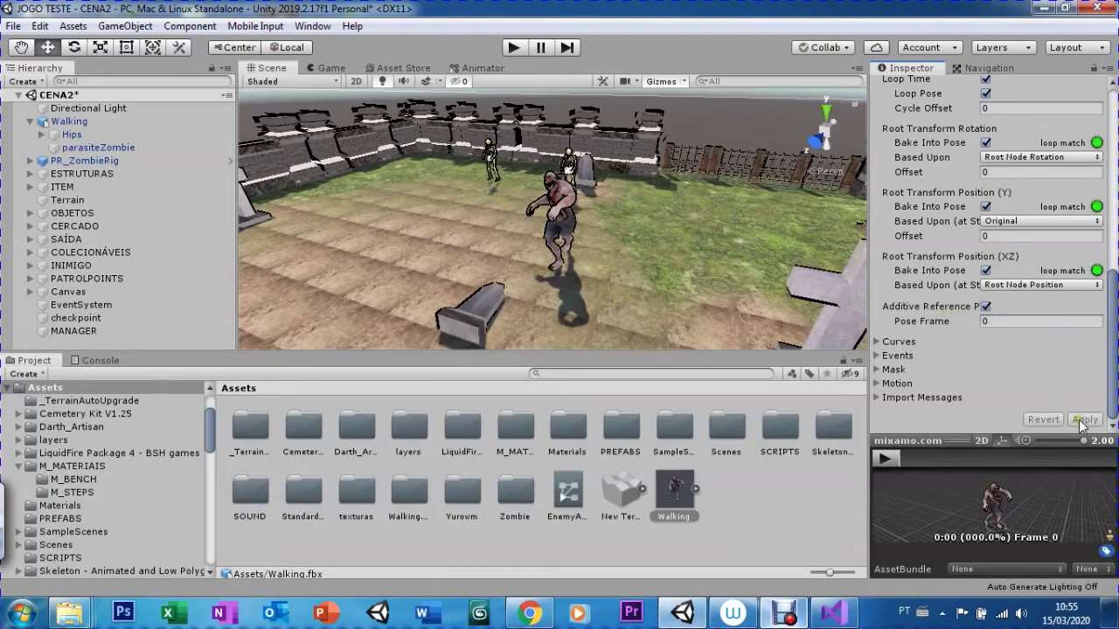
pyautogui.moveTo(1113, 376); pyautogui.dragTo(1103, 139)
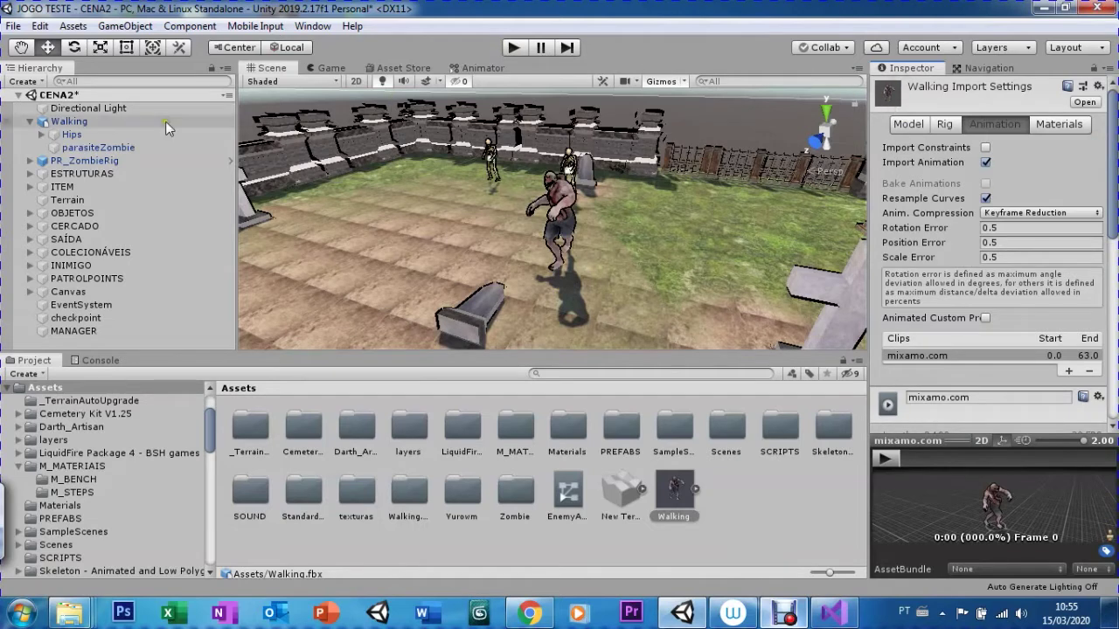
pyautogui.click(96, 118)
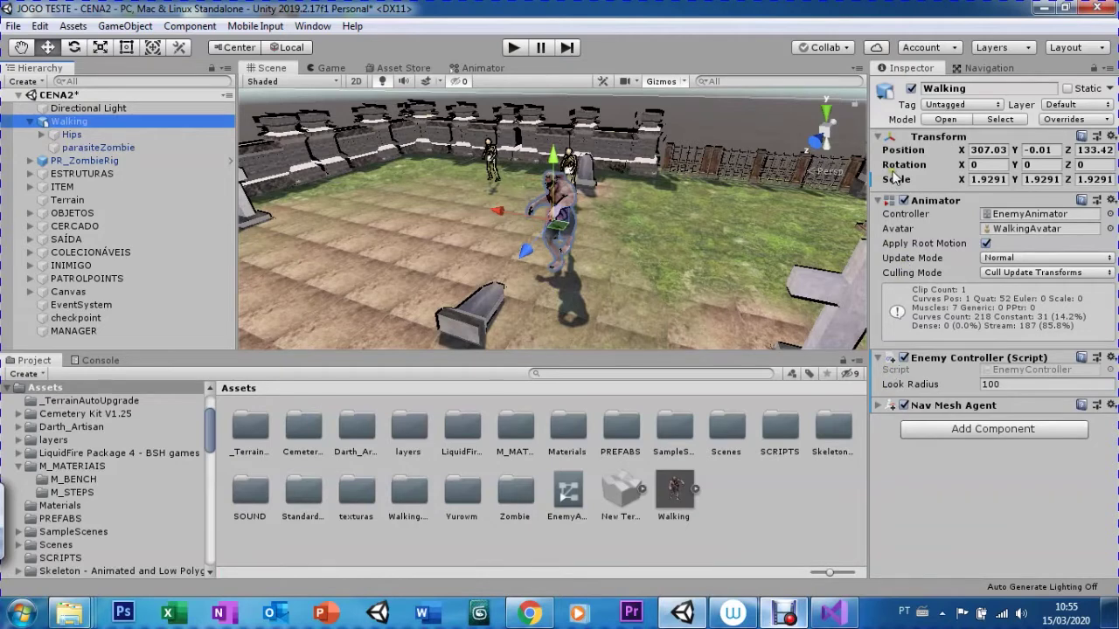
# Step: Try a Capsule Collider on the zombie, then remove it
pyautogui.click(938, 429)
pyautogui.write('ca')
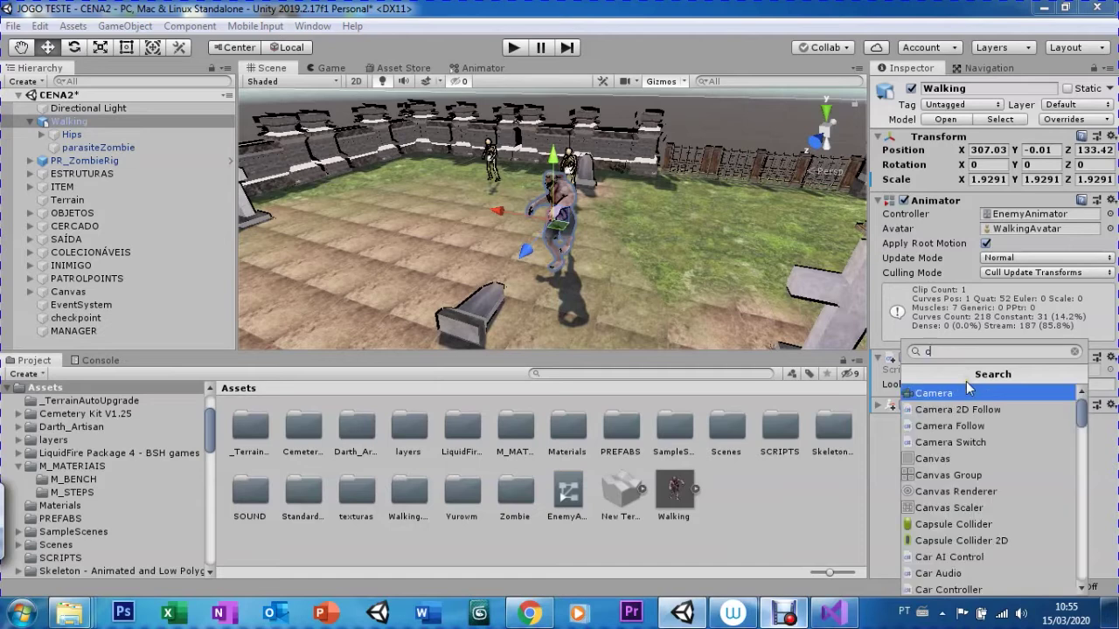
pyautogui.write('p')
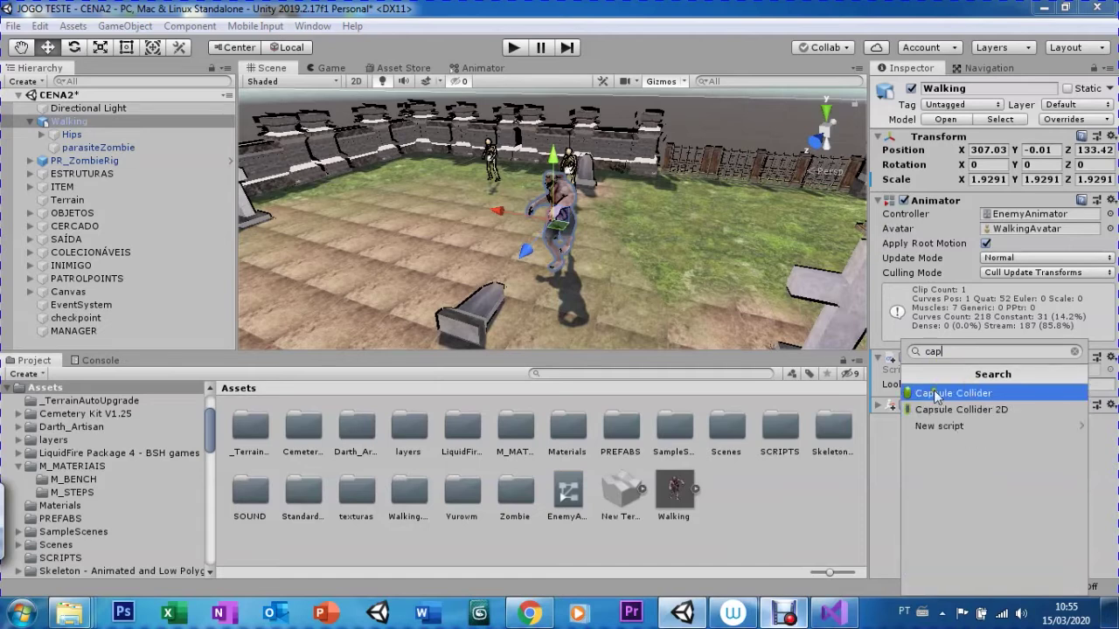
pyautogui.click(933, 401)
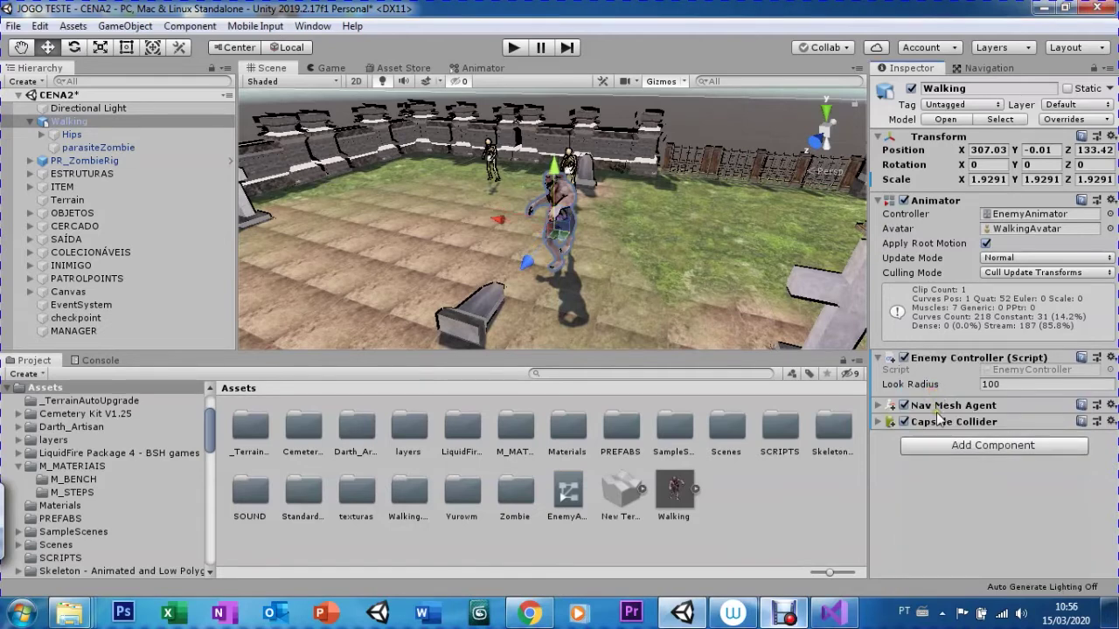
pyautogui.click(878, 422)
pyautogui.click(988, 441)
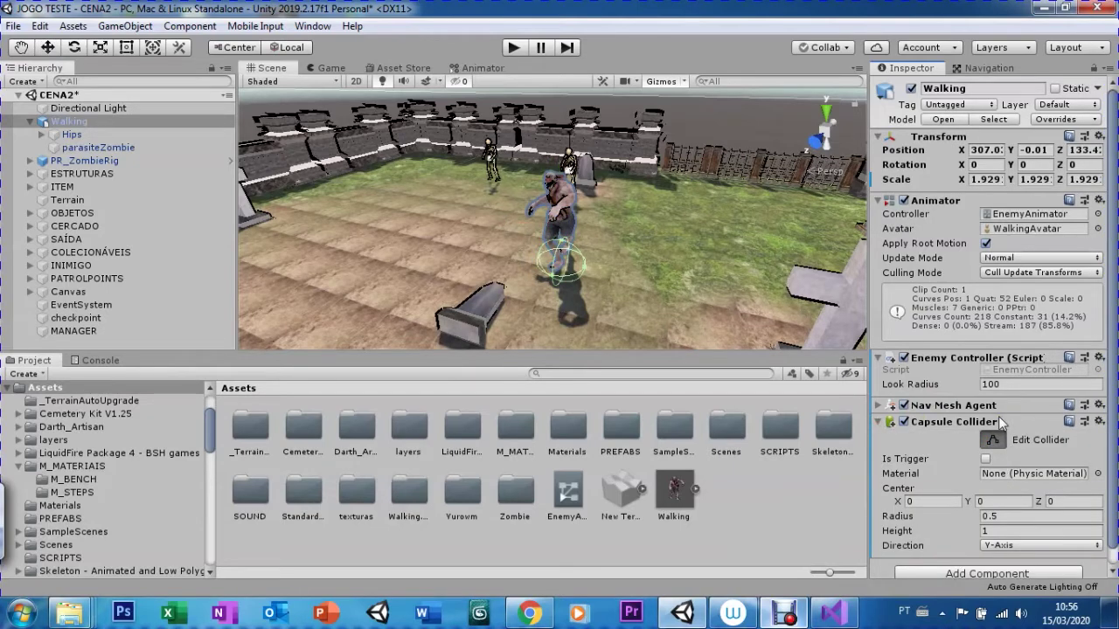
pyautogui.rightClick(940, 420)
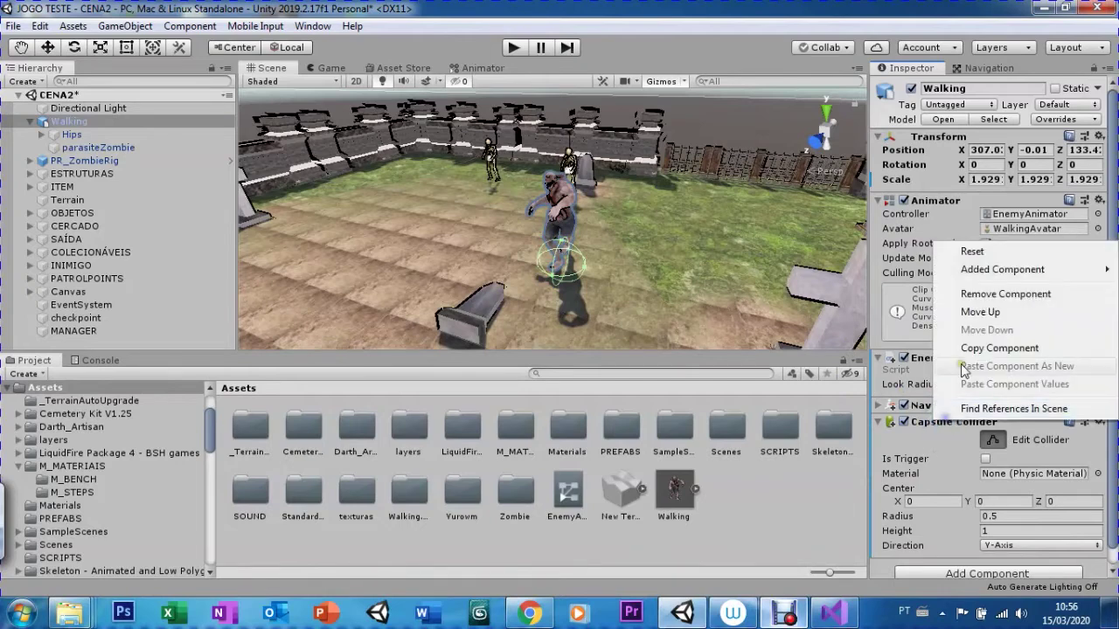
pyautogui.click(974, 294)
# Step: Add a Box Collider sized 0.5 × 3 × 1, checking its fit around the zombie in the Scene view
pyautogui.click(955, 429)
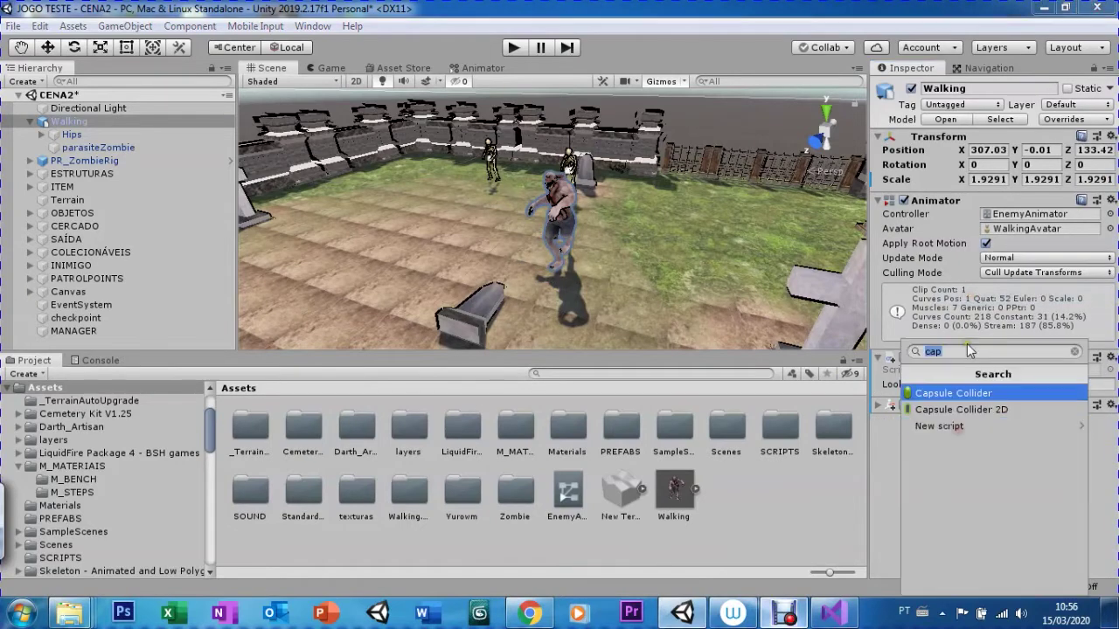
pyautogui.write('box')
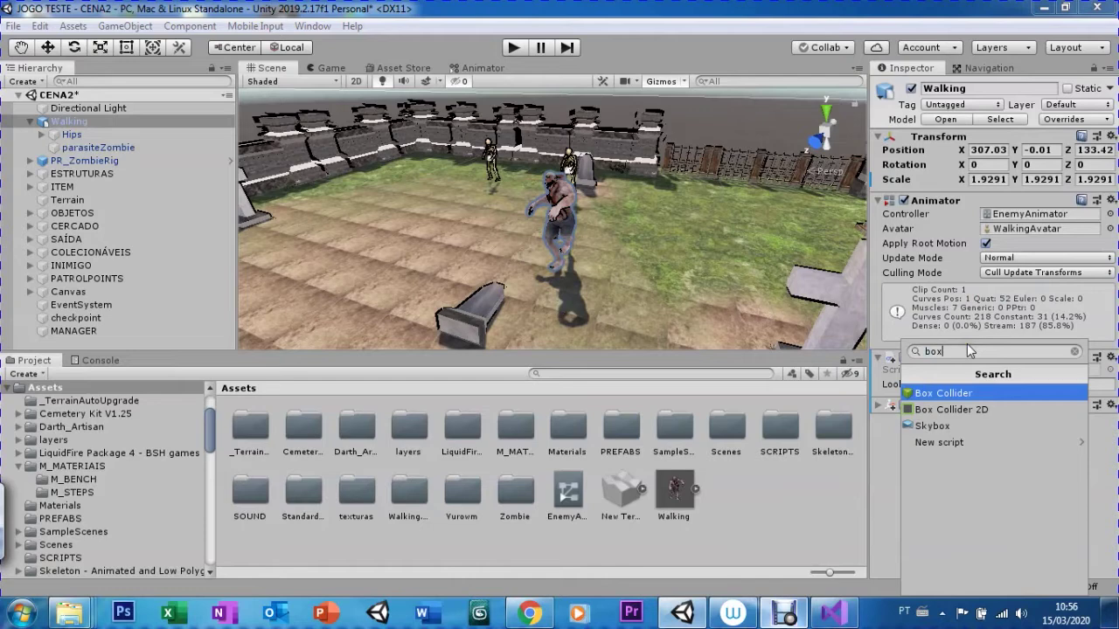
pyautogui.click(925, 393)
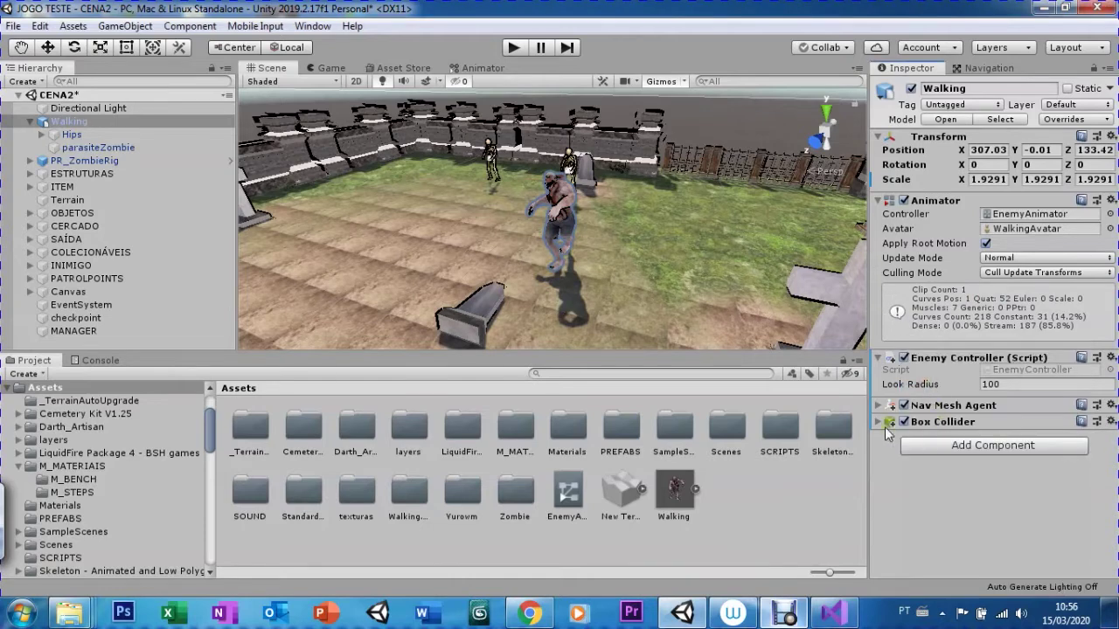
pyautogui.click(891, 427)
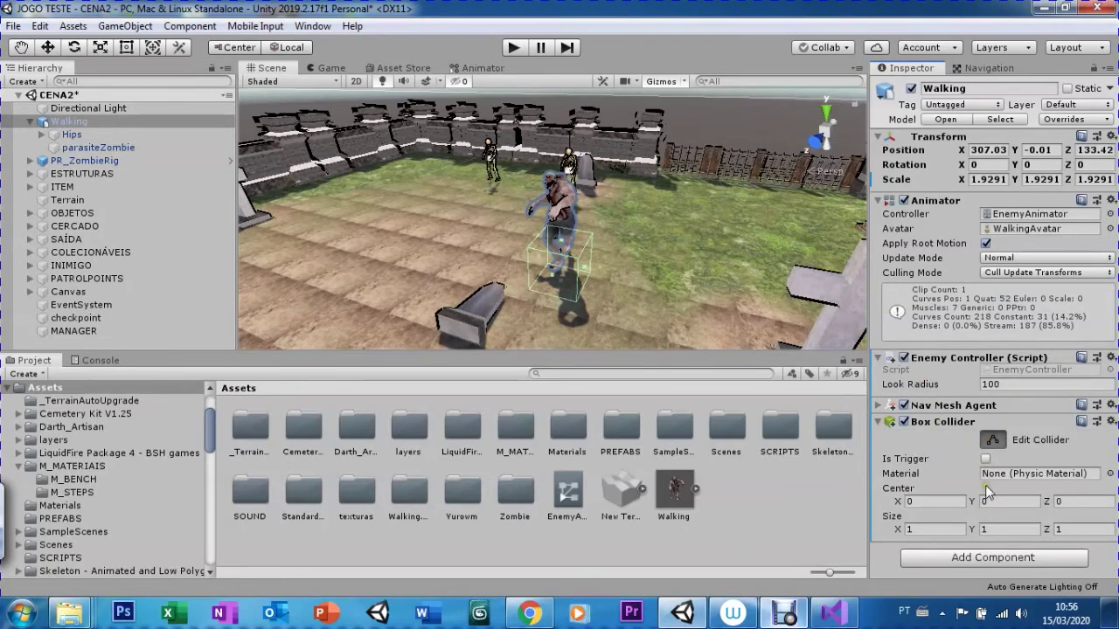
pyautogui.click(984, 529)
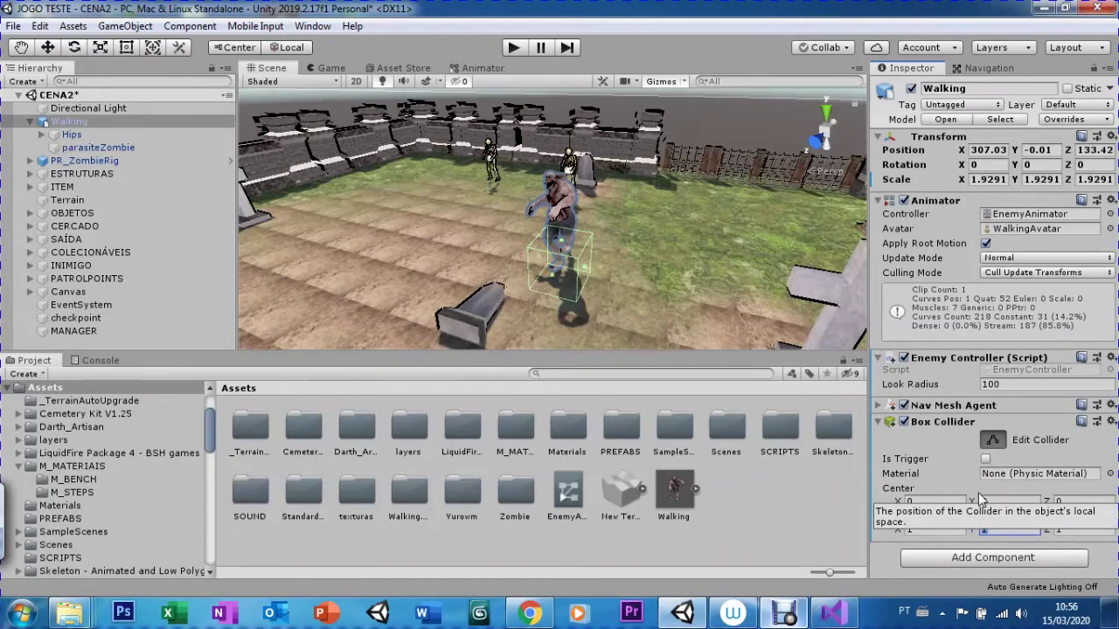
pyautogui.write('2')
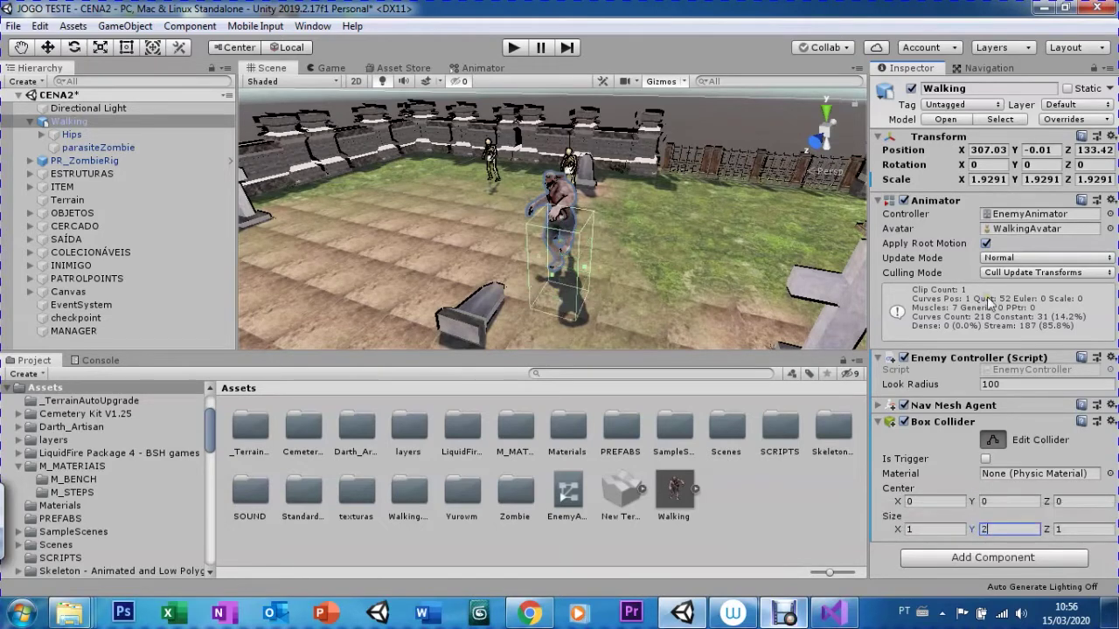
pyautogui.moveTo(524, 218)
pyautogui.mouseDown(button='right')
pyautogui.moveTo(225, 162)
pyautogui.moveTo(510, 312)
pyautogui.mouseUp(button='right')
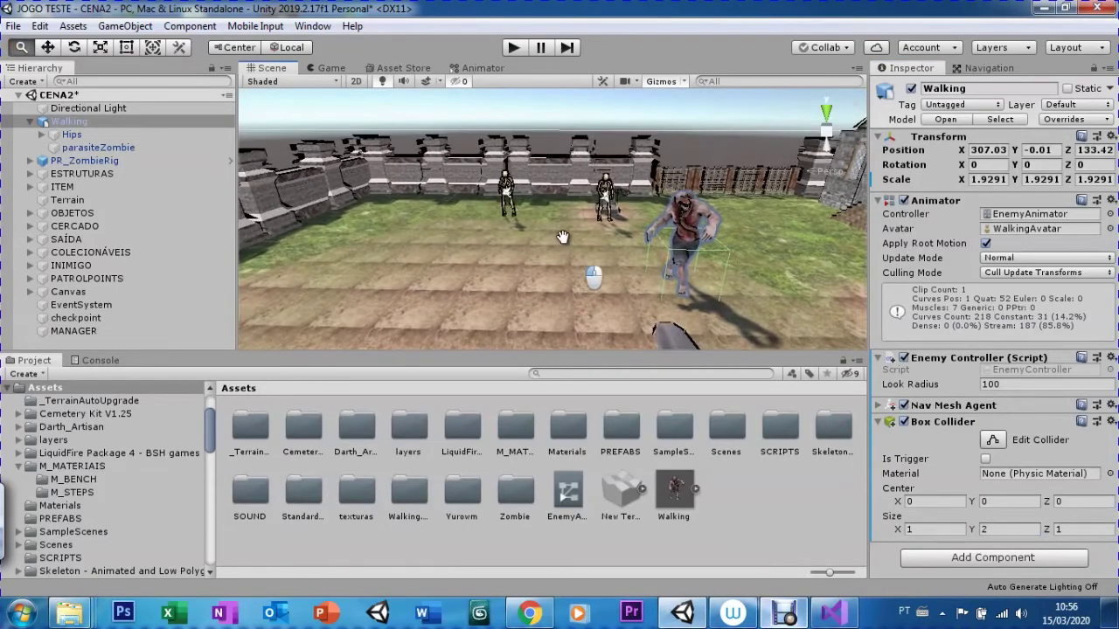
pyautogui.moveTo(509, 313); pyautogui.dragTo(653, 286, button='middle')
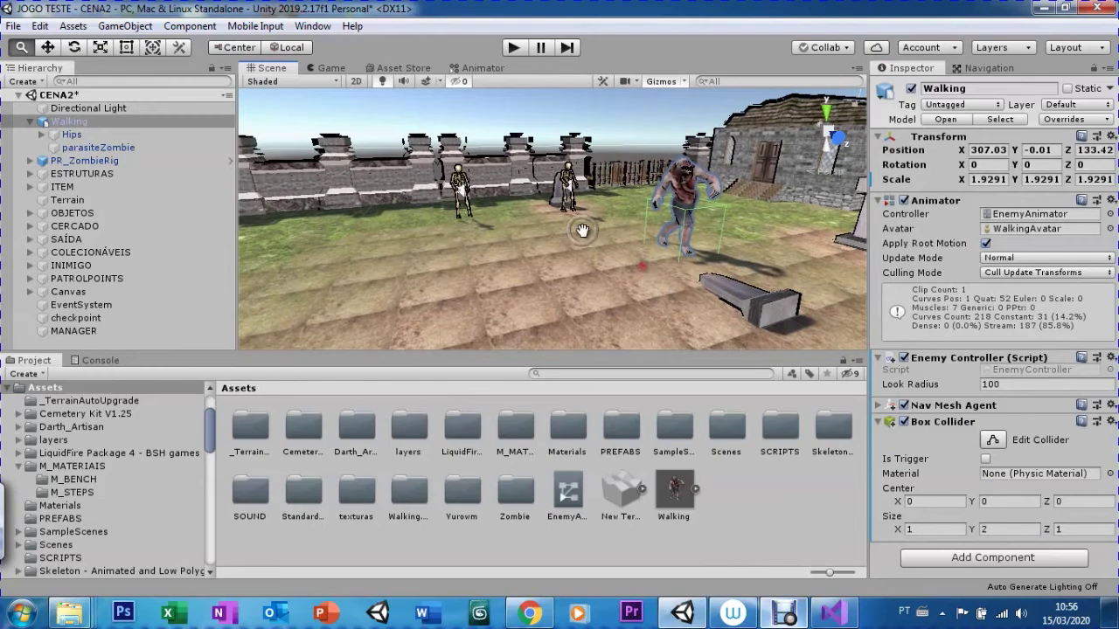
pyautogui.click(988, 529)
pyautogui.write('3')
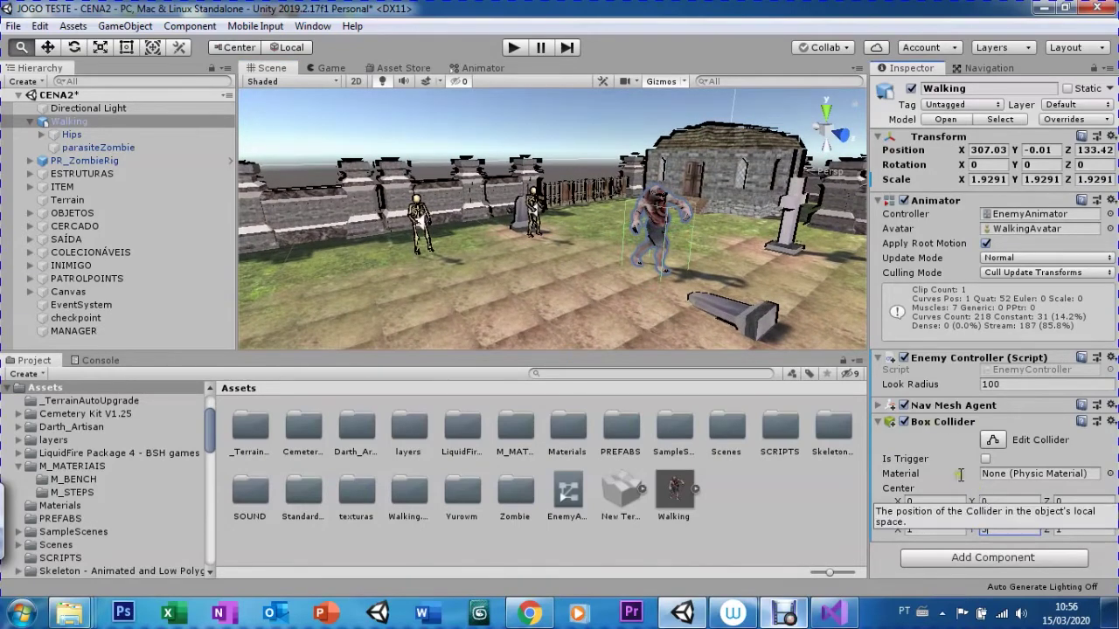
pyautogui.moveTo(559, 262)
pyautogui.mouseDown(button='right')
pyautogui.moveTo(421, 232)
pyautogui.moveTo(497, 272)
pyautogui.mouseUp(button='right')
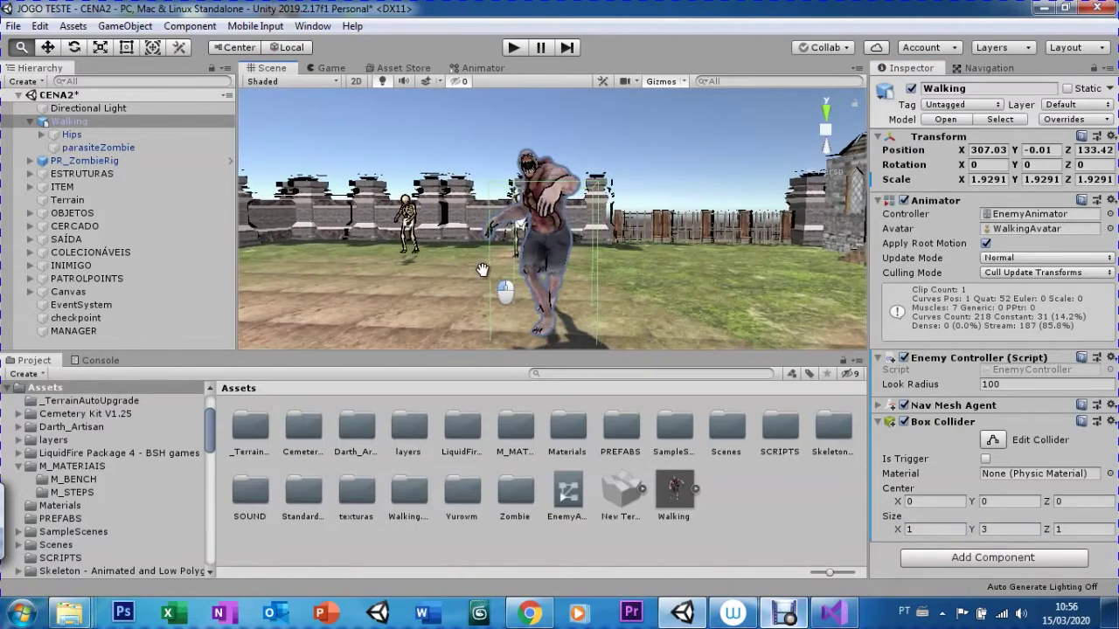
pyautogui.click(919, 529)
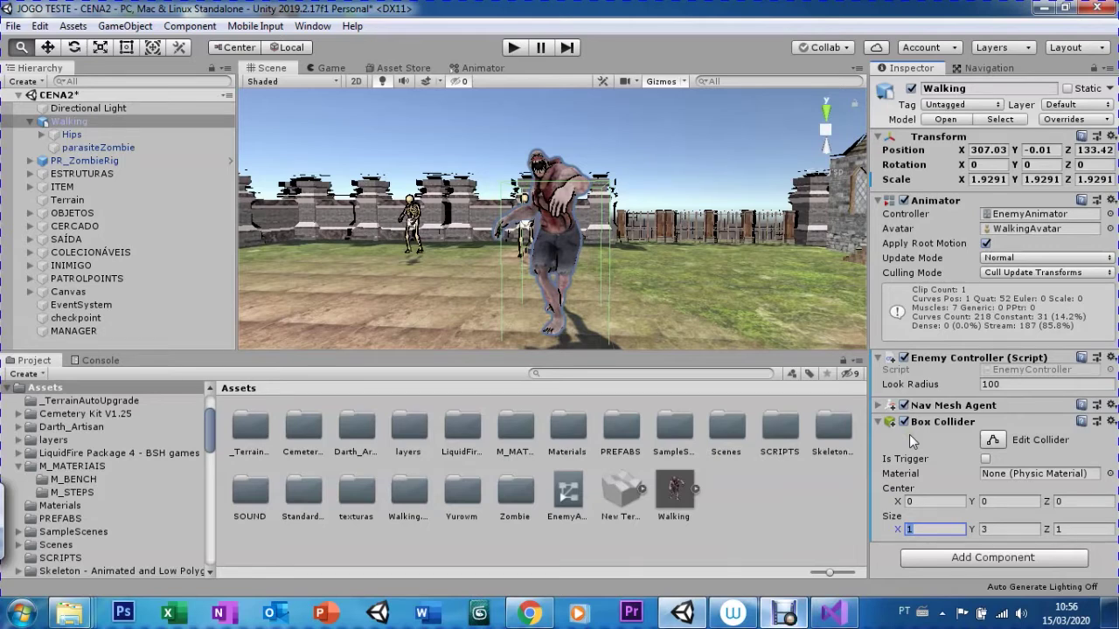
pyautogui.write(',5')
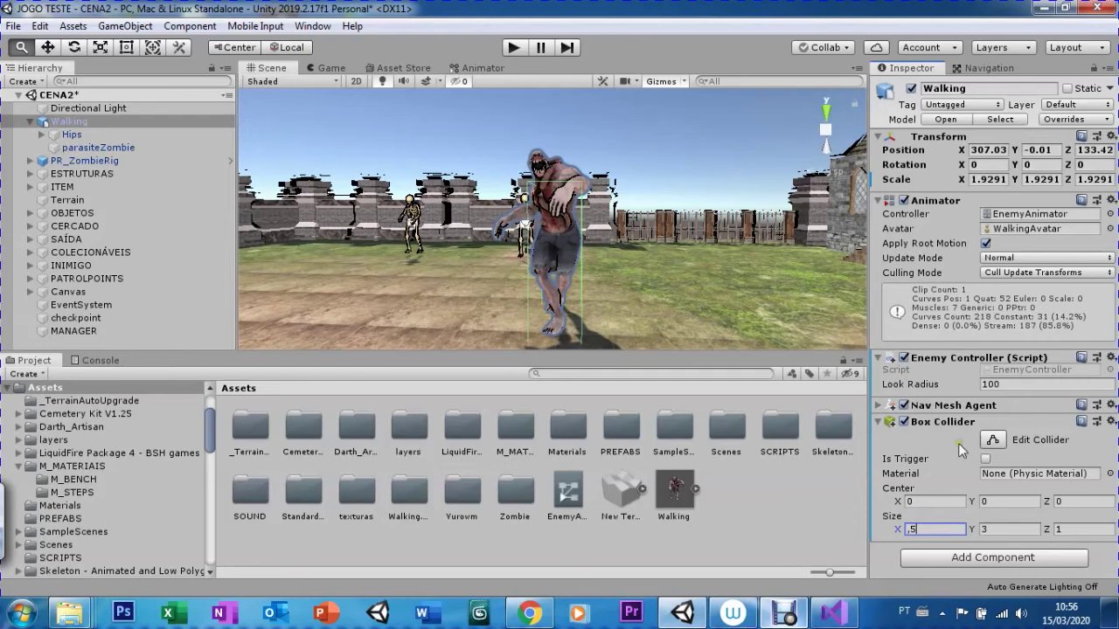
pyautogui.moveTo(603, 230)
pyautogui.mouseDown(button='right')
pyautogui.moveTo(369, 251)
pyautogui.moveTo(428, 274)
pyautogui.moveTo(443, 318)
pyautogui.mouseUp(button='right')
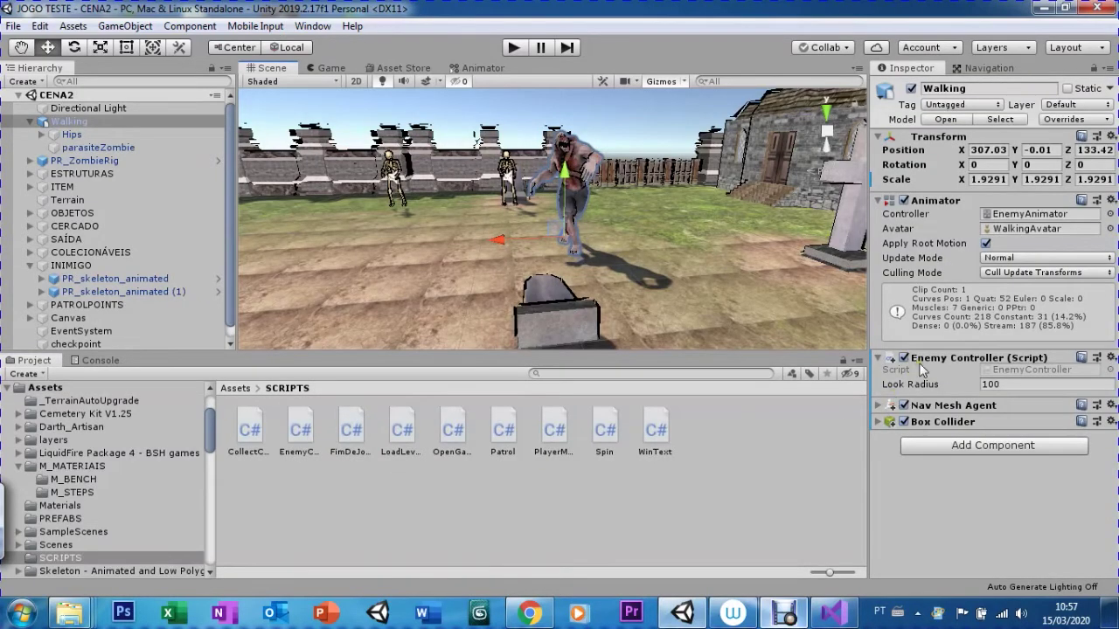
# Step: Drag the FimDeJogo script onto the zombie and review its code in Visual Studio
pyautogui.moveTo(352, 430); pyautogui.dragTo(927, 487)
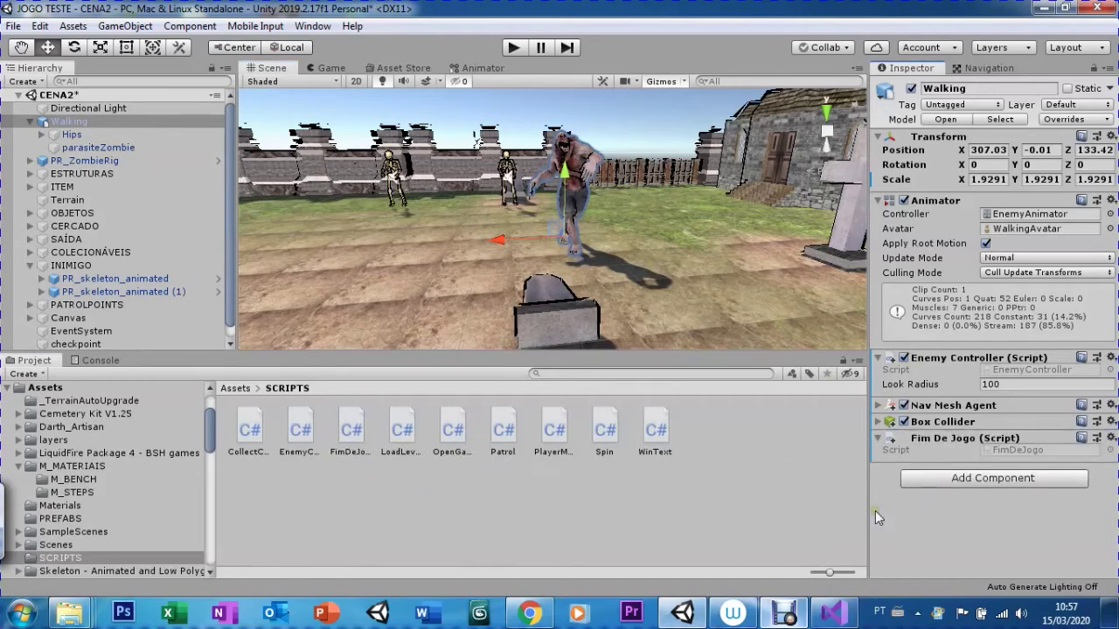
pyautogui.click(831, 612)
pyautogui.click(485, 66)
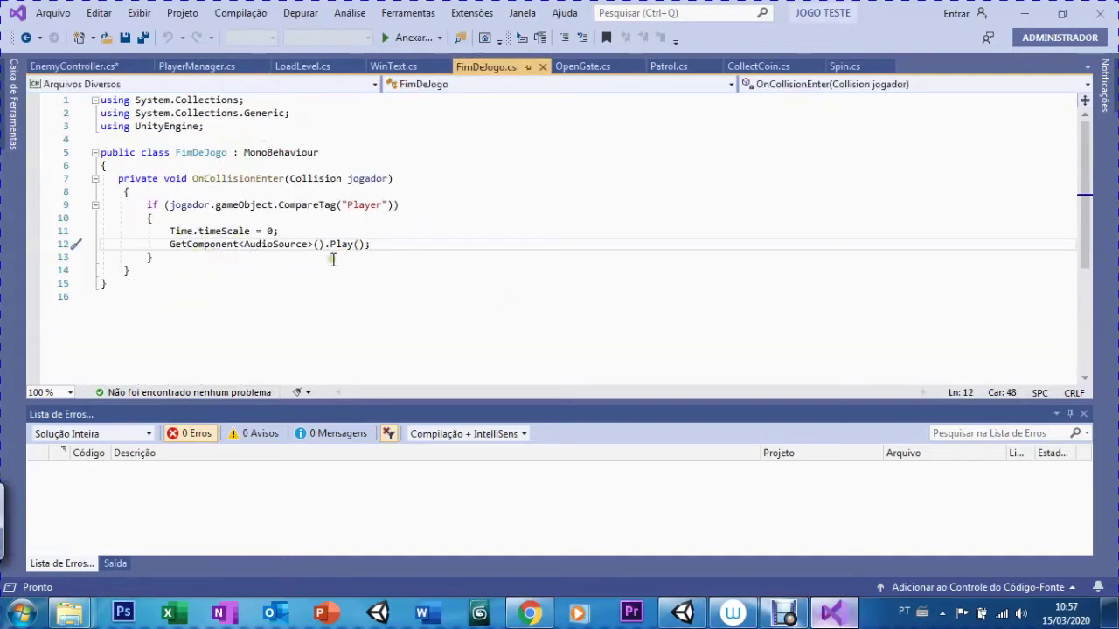
pyautogui.click(1025, 13)
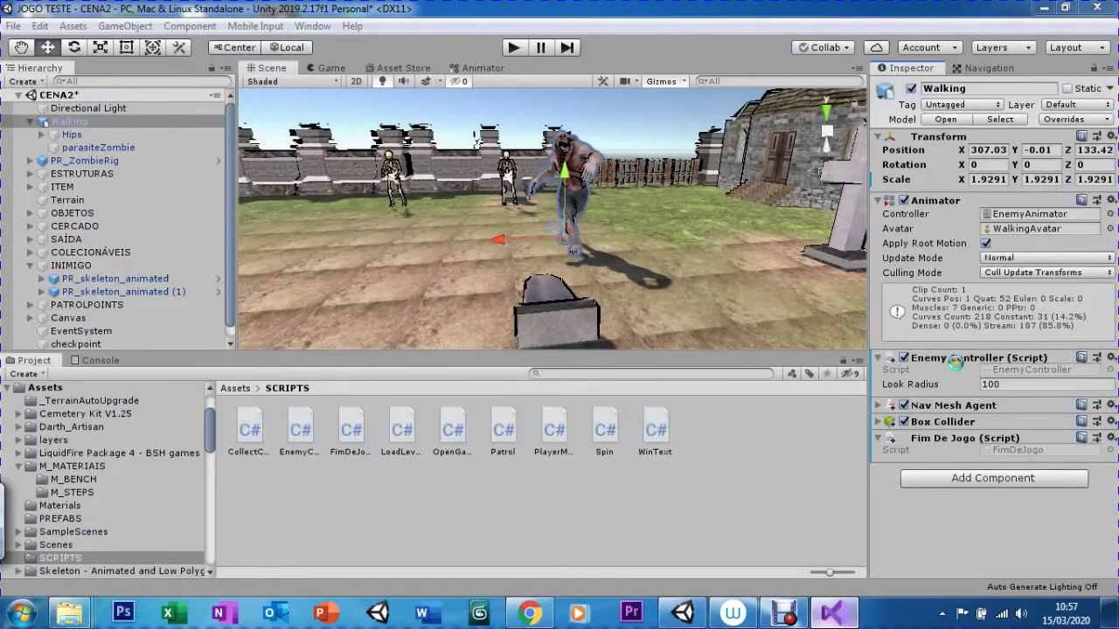
# Step: Add an Audio Source component to the walking zombie
pyautogui.click(918, 478)
pyautogui.write('audio')
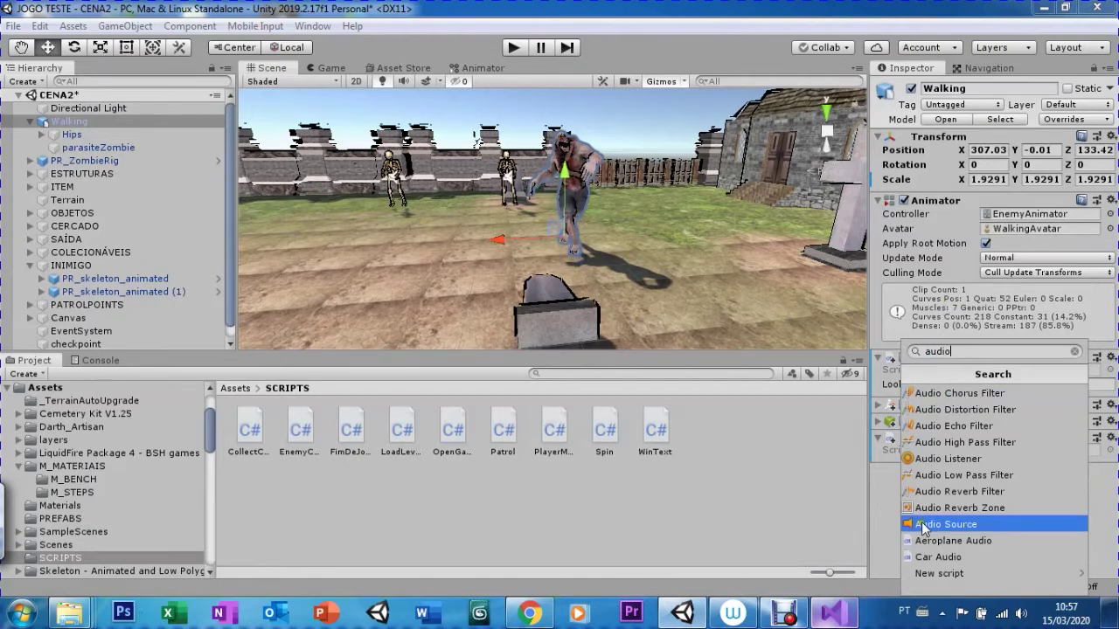
pyautogui.click(922, 525)
pyautogui.click(877, 471)
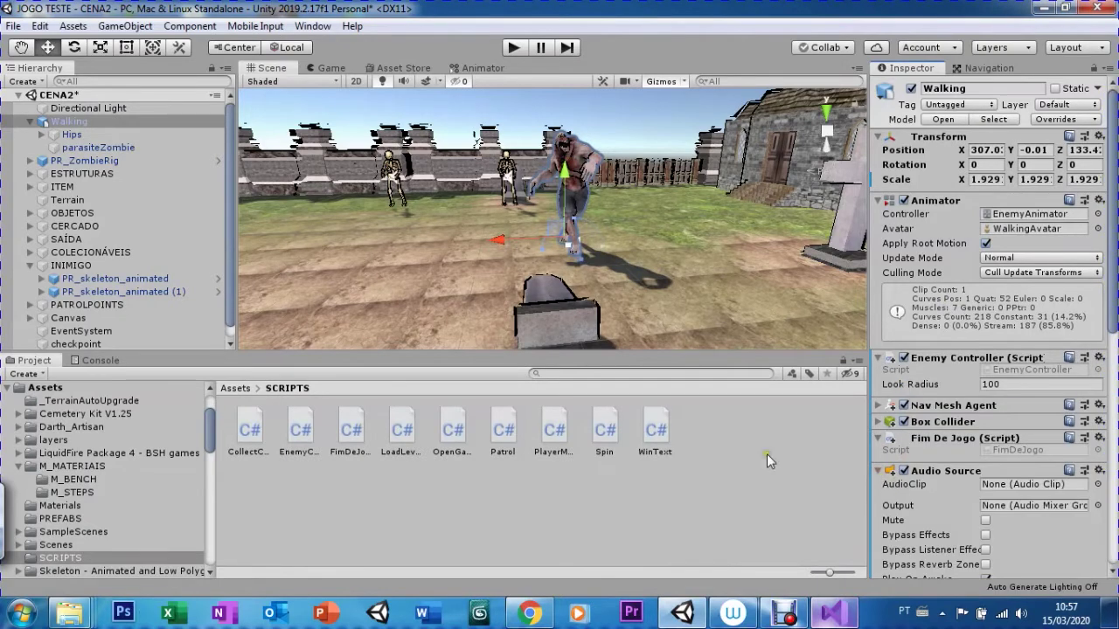
# Step: Open the SOUND folder, assign the RED DEAD DEATH SOUND clip, and bring SKULL SOUND over
pyautogui.click(236, 388)
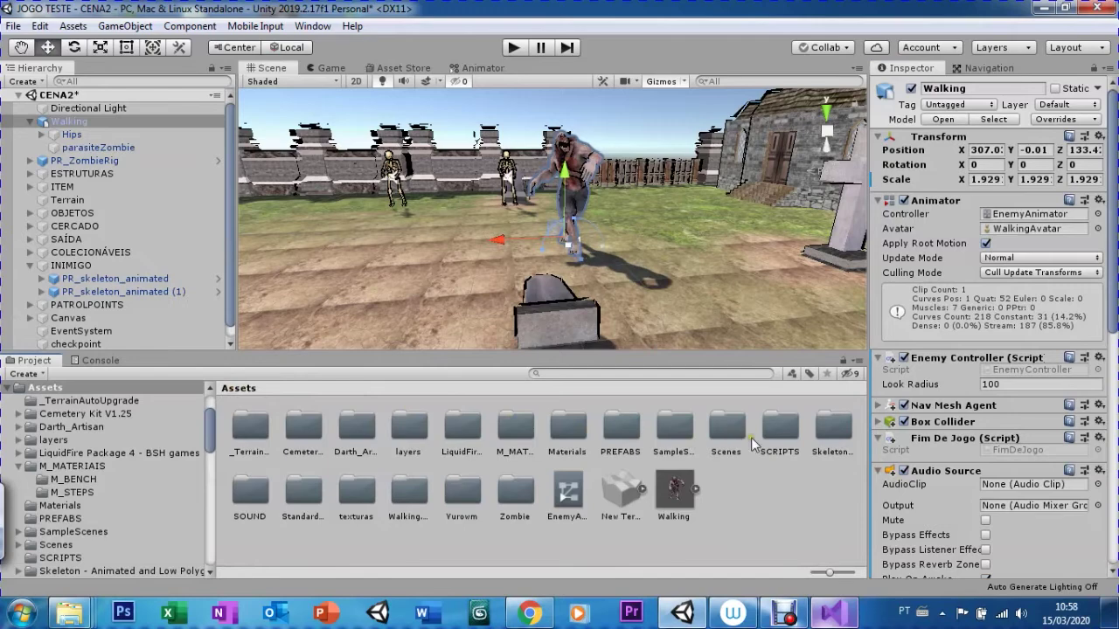
pyautogui.doubleClick(251, 495)
pyautogui.click(395, 434)
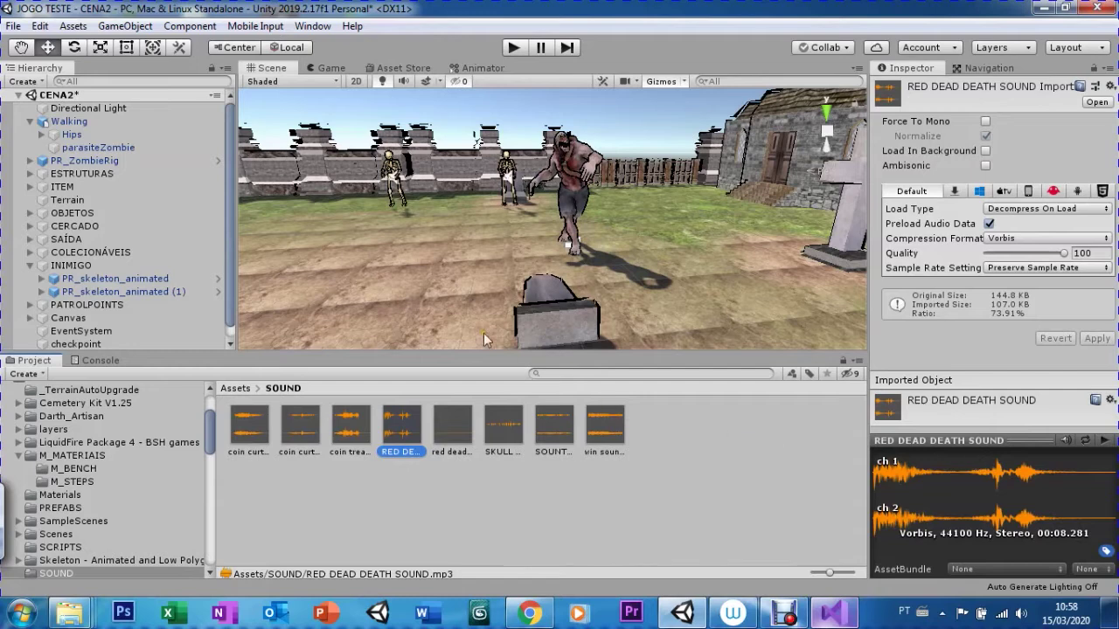
pyautogui.click(70, 123)
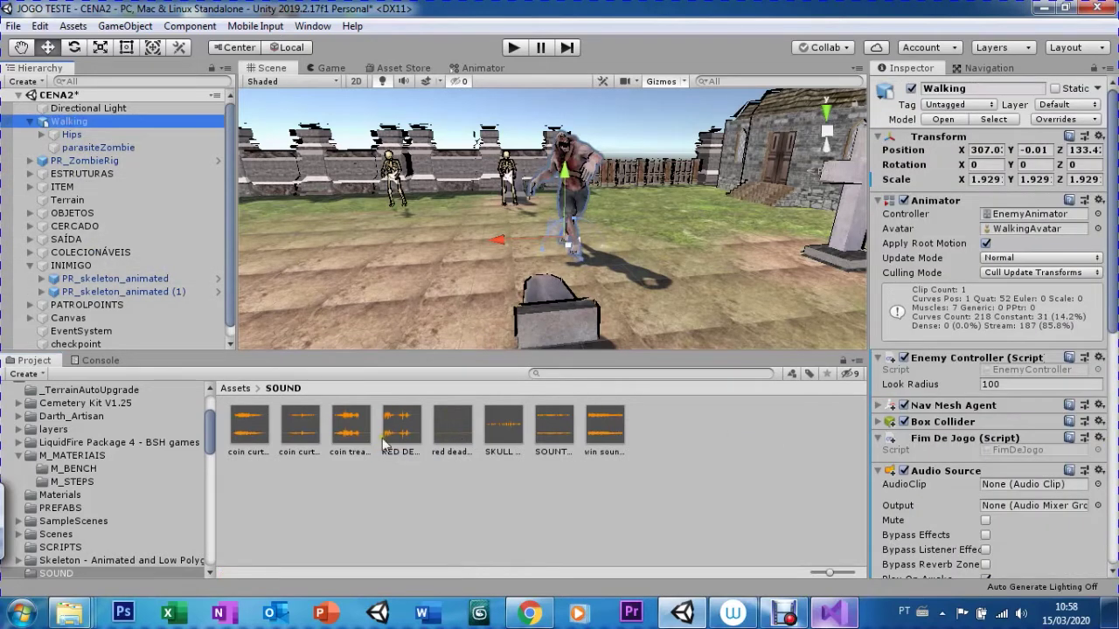
pyautogui.moveTo(395, 434); pyautogui.dragTo(1031, 484)
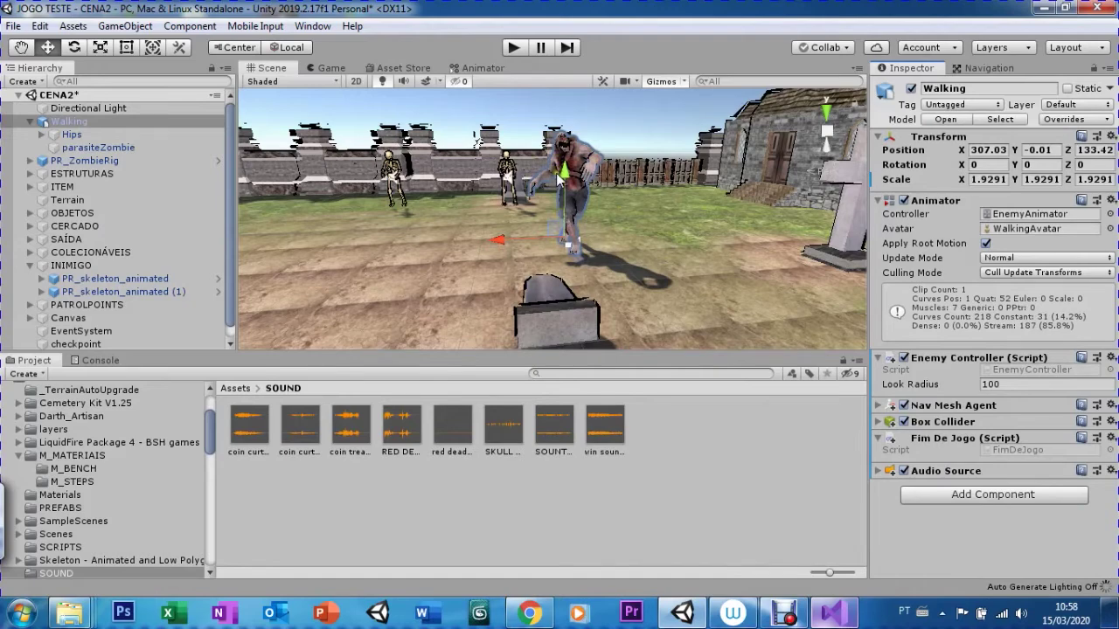
pyautogui.moveTo(472, 241)
pyautogui.keyDown('alt'); pyautogui.mouseDown()
pyautogui.moveTo(468, 271)
pyautogui.moveTo(490, 263)
pyautogui.mouseUp(); pyautogui.keyUp('alt')
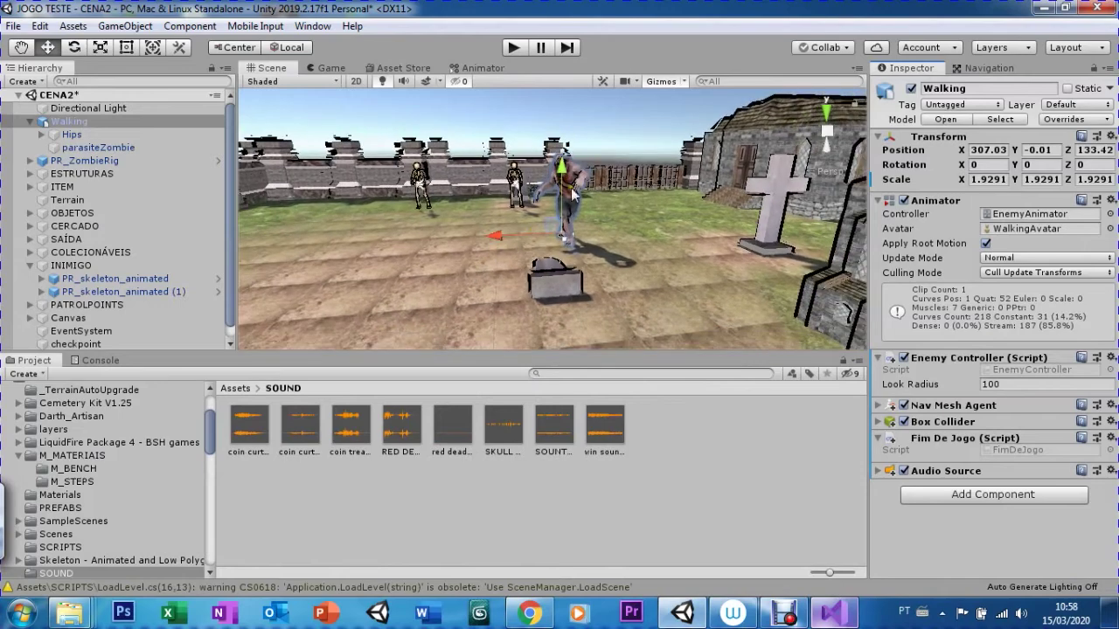
pyautogui.keyDown('alt'); pyautogui.moveTo(530, 203); pyautogui.dragTo(595, 198); pyautogui.keyUp('alt')
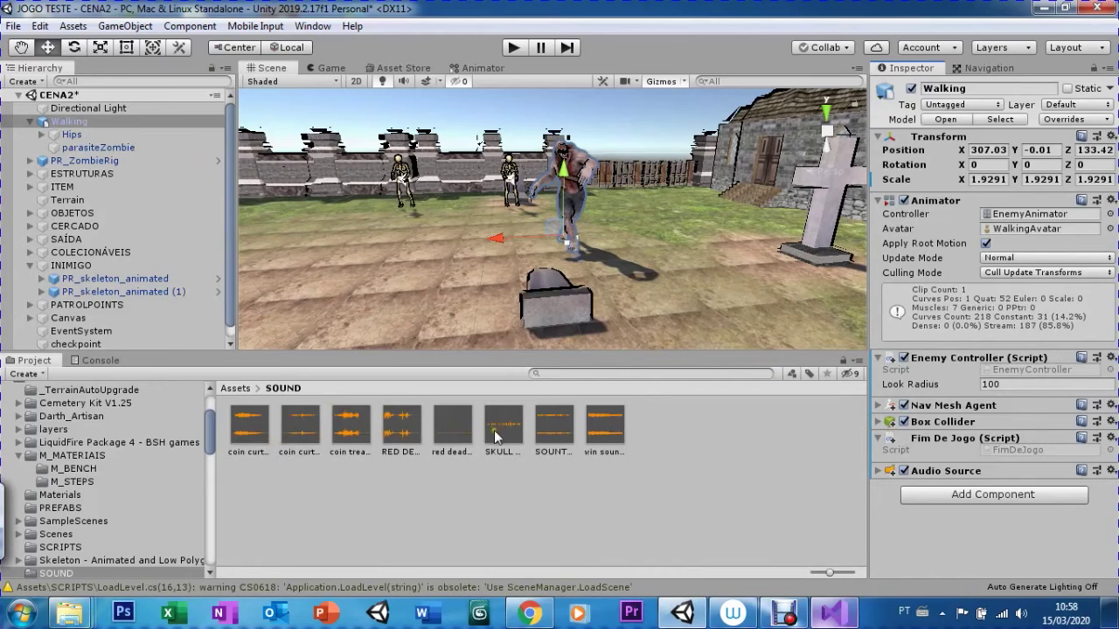
pyautogui.moveTo(492, 424); pyautogui.dragTo(919, 489)
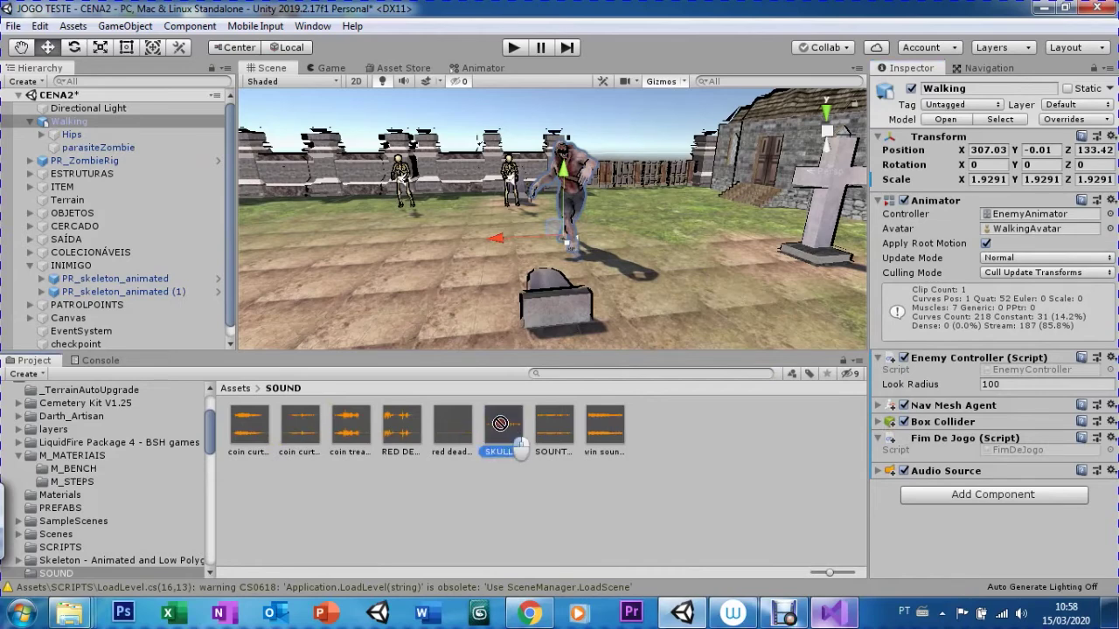
# Step: Add a second looping Audio Source and assign it the SKULL SOUND clip
pyautogui.click(919, 490)
pyautogui.click(928, 527)
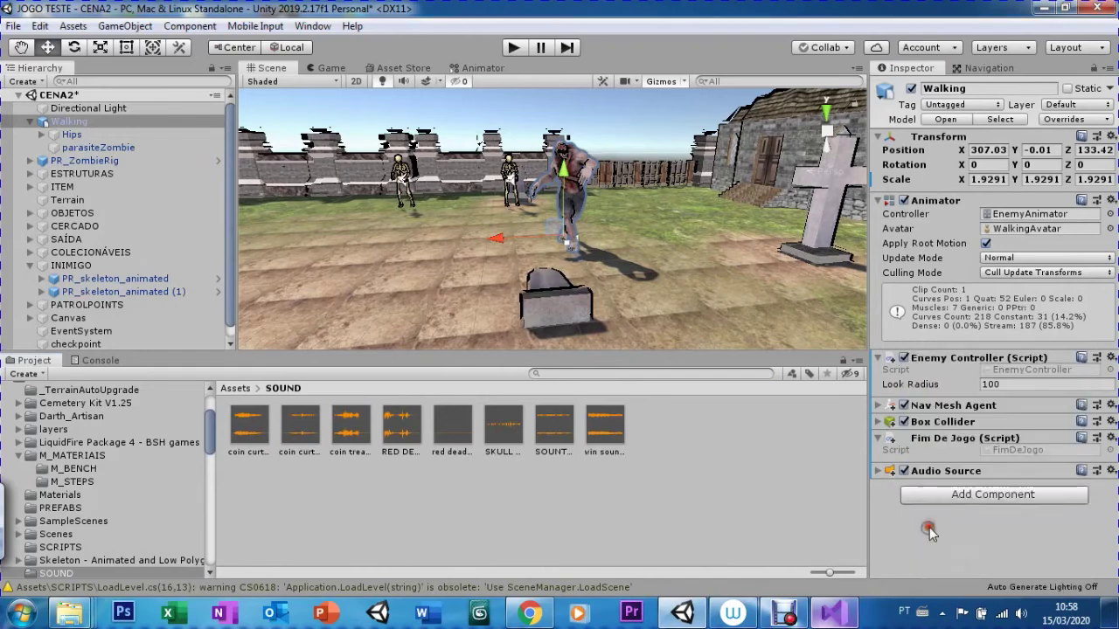
pyautogui.click(881, 488)
pyautogui.scroll(-1, 900, 489)
pyautogui.scroll(-2, 909, 477)
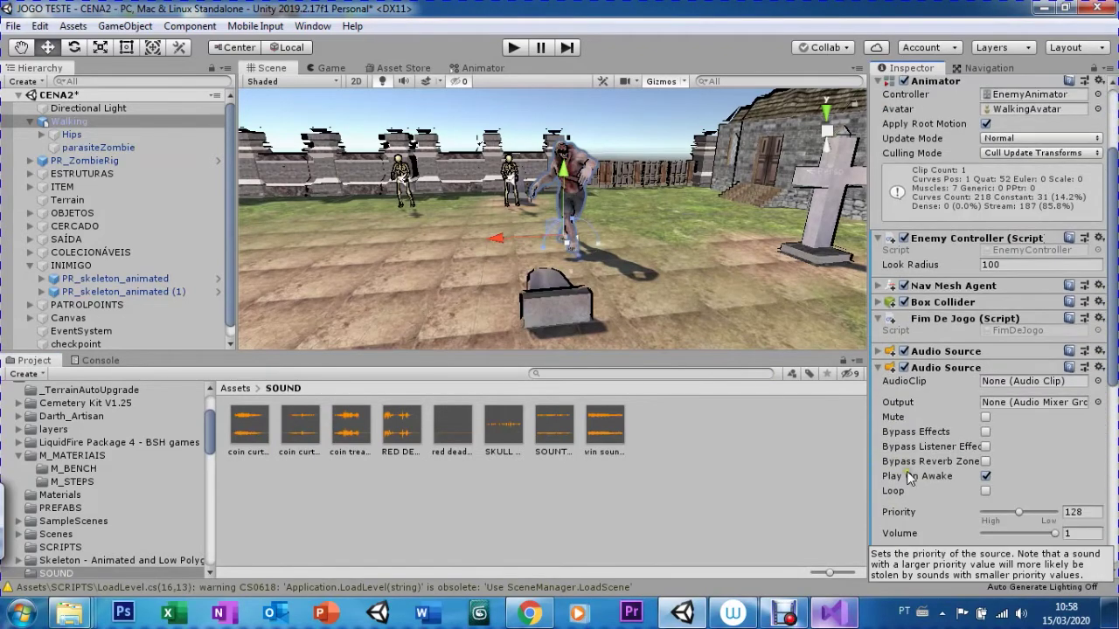
pyautogui.click(985, 493)
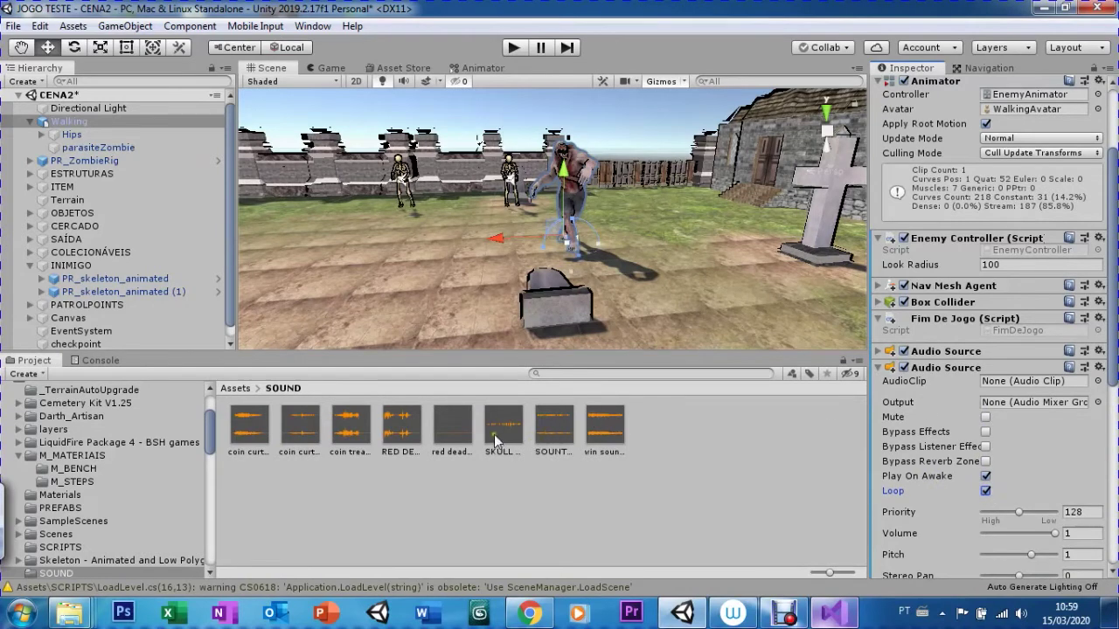
pyautogui.moveTo(496, 426); pyautogui.dragTo(997, 384)
pyautogui.moveTo(1110, 367)
pyautogui.mouseDown()
pyautogui.moveTo(1111, 426)
pyautogui.moveTo(1059, 437)
pyautogui.mouseUp()
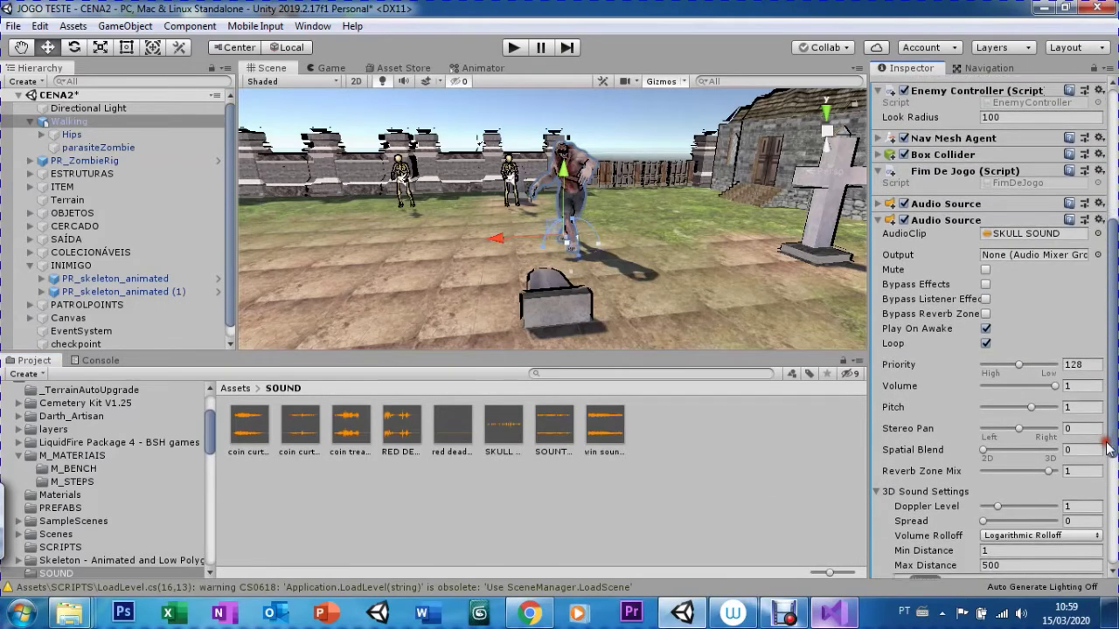
pyautogui.moveTo(1111, 450); pyautogui.dragTo(1110, 489)
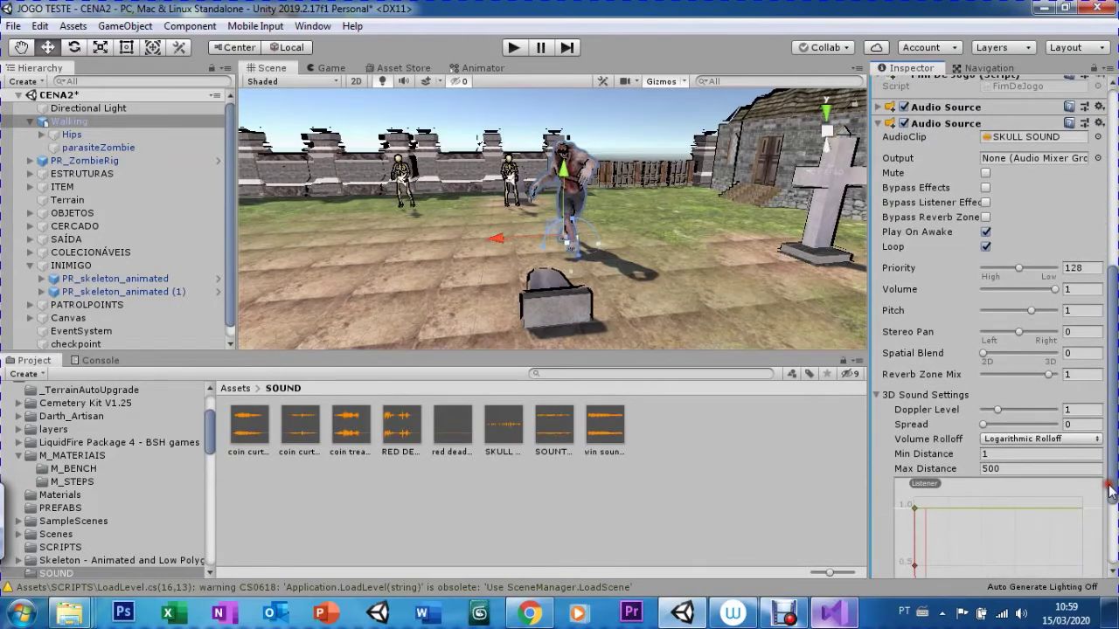
pyautogui.moveTo(1110, 491); pyautogui.dragTo(1110, 496)
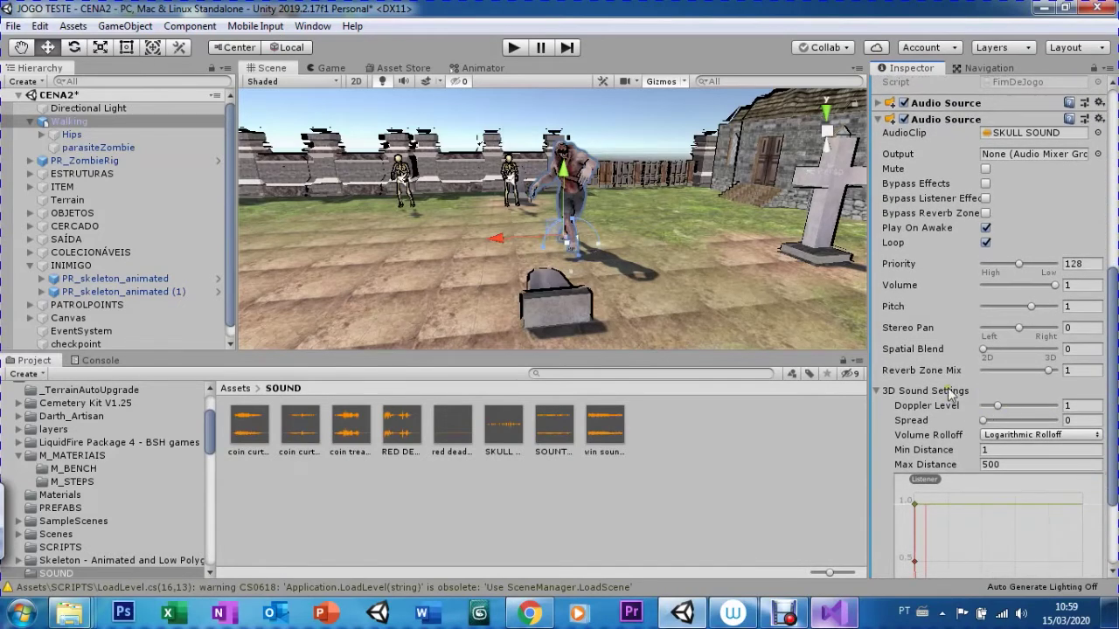
# Step: Set the second audio source's Spatial Blend to 1 (fully 3D) and Pitch to 3
pyautogui.moveTo(983, 349); pyautogui.dragTo(1104, 371)
pyautogui.scroll(-3, 1114, 374)
pyautogui.scroll(2, 1114, 374)
pyautogui.scroll(2, 1113, 373)
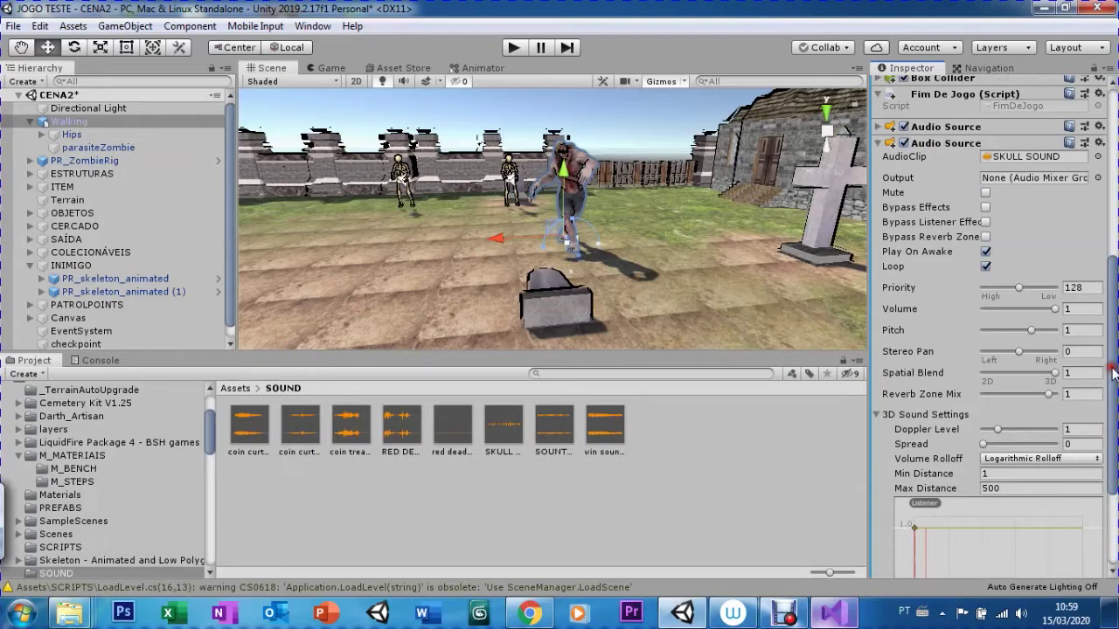
pyautogui.scroll(1, 1103, 367)
pyautogui.moveTo(1030, 336); pyautogui.dragTo(1093, 334)
pyautogui.scroll(-3, 1109, 350)
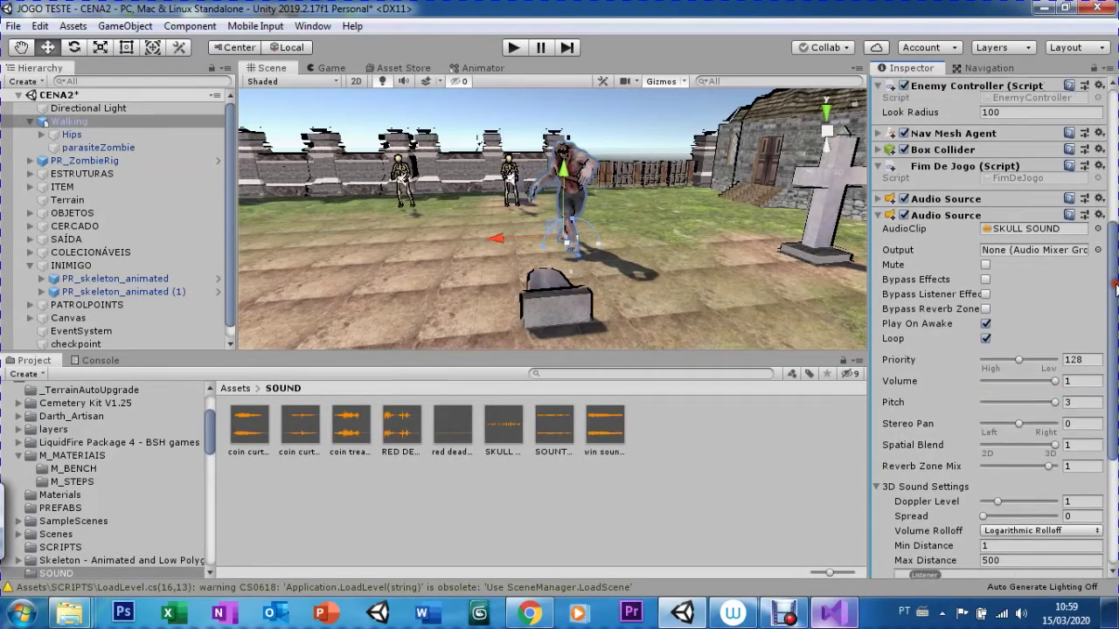
pyautogui.scroll(-2, 1115, 379)
pyautogui.scroll(3, 1114, 350)
pyautogui.scroll(1, 1115, 317)
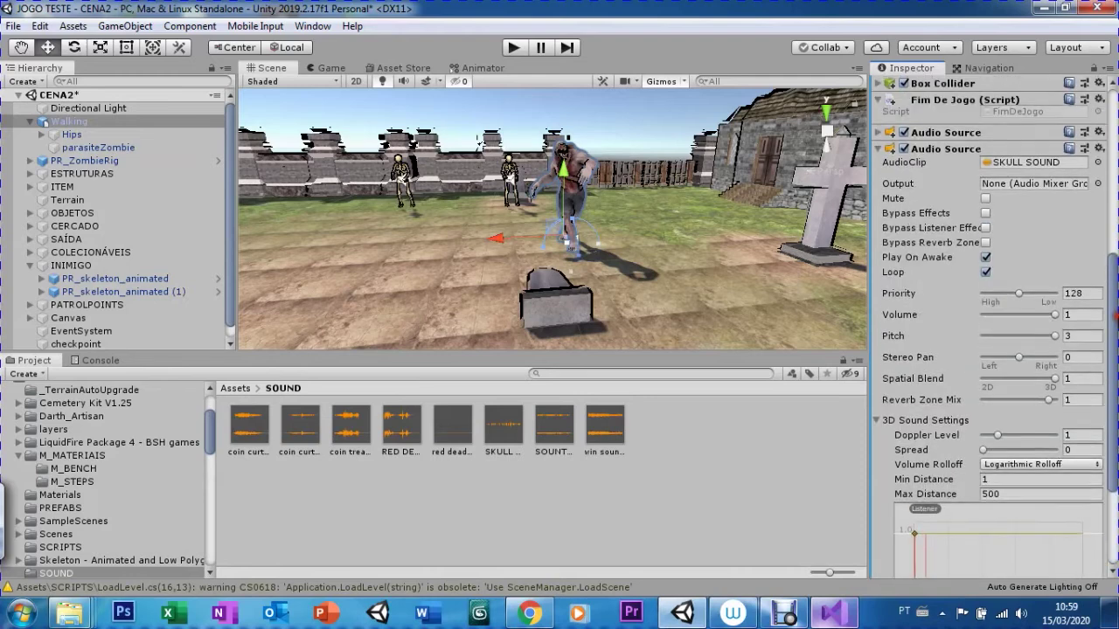
pyautogui.scroll(3, 1115, 316)
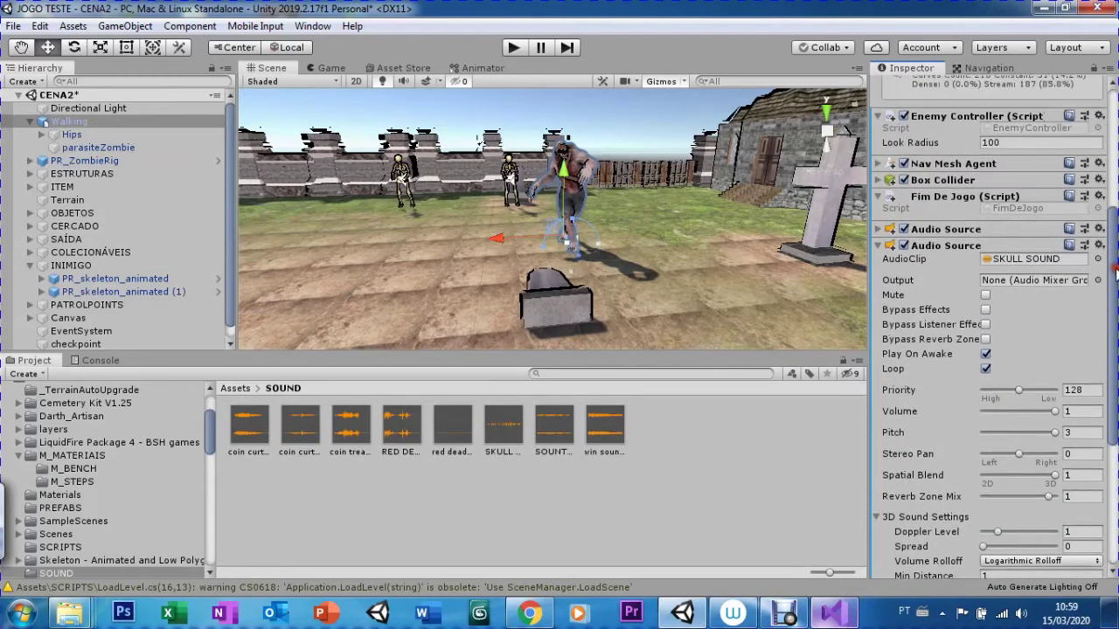
pyautogui.click(1044, 266)
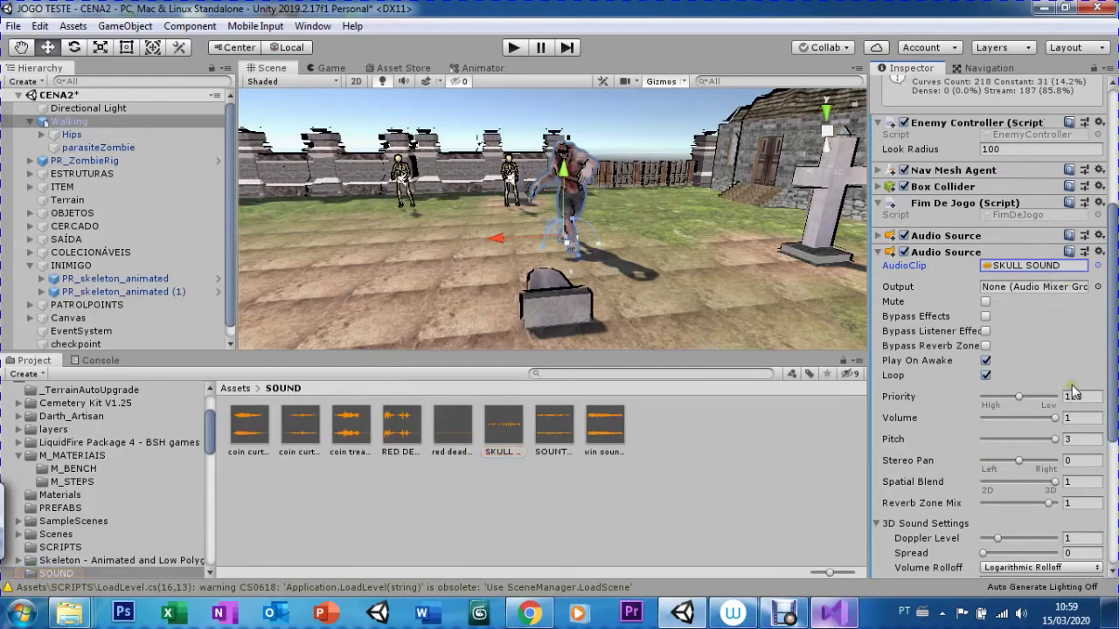
pyautogui.moveTo(1109, 375)
pyautogui.mouseDown()
pyautogui.moveTo(1098, 494)
pyautogui.moveTo(1104, 251)
pyautogui.mouseUp()
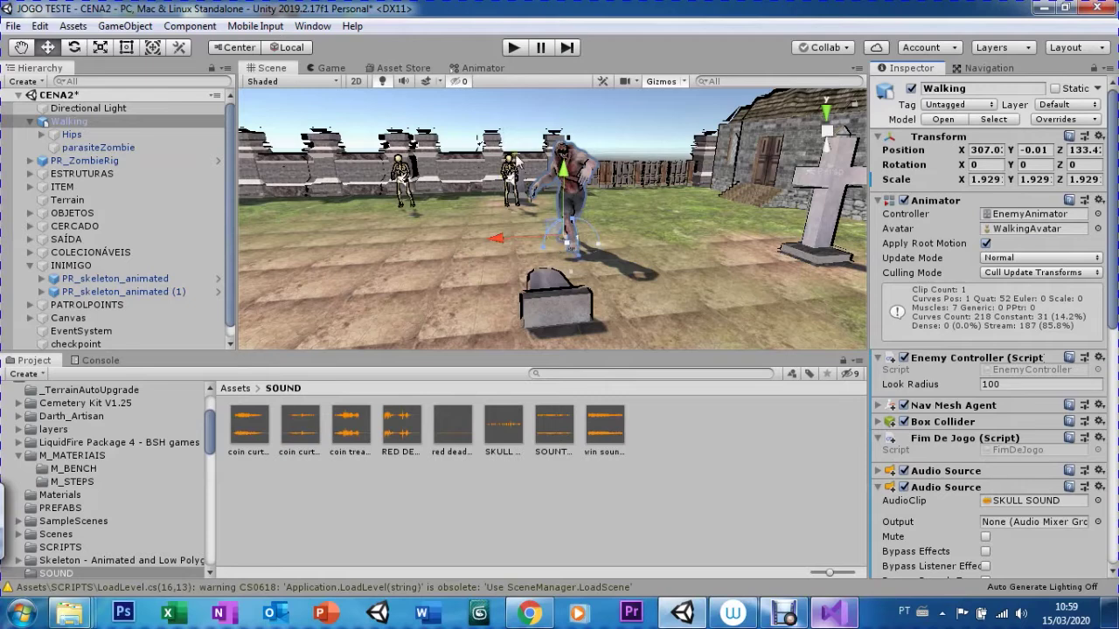
pyautogui.click(512, 45)
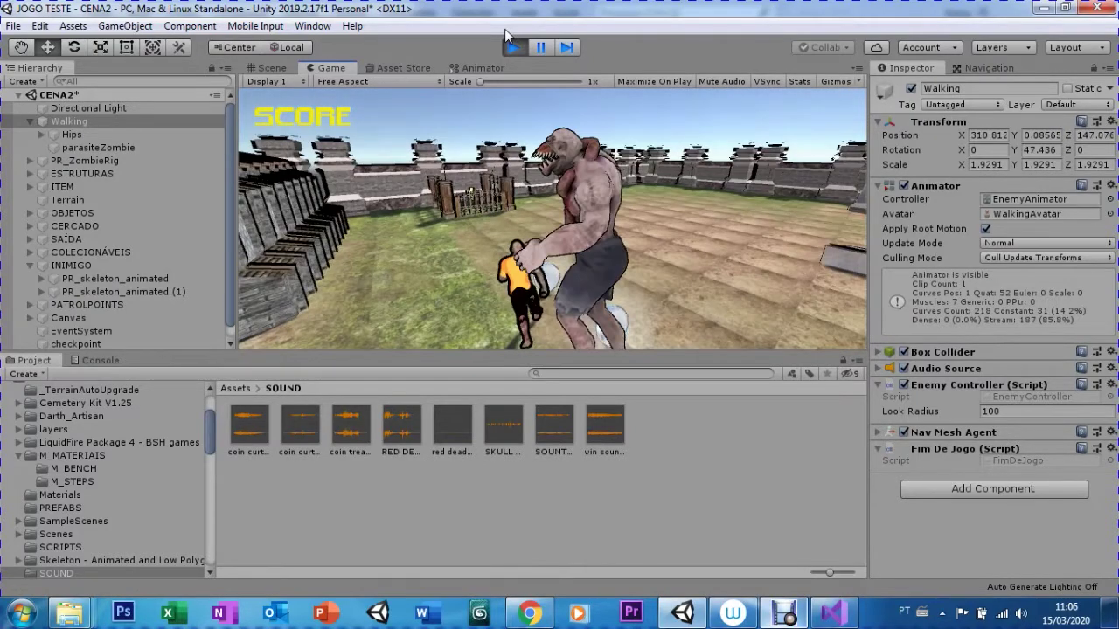
# Step: Stop the running play test and start another one
pyautogui.click(512, 48)
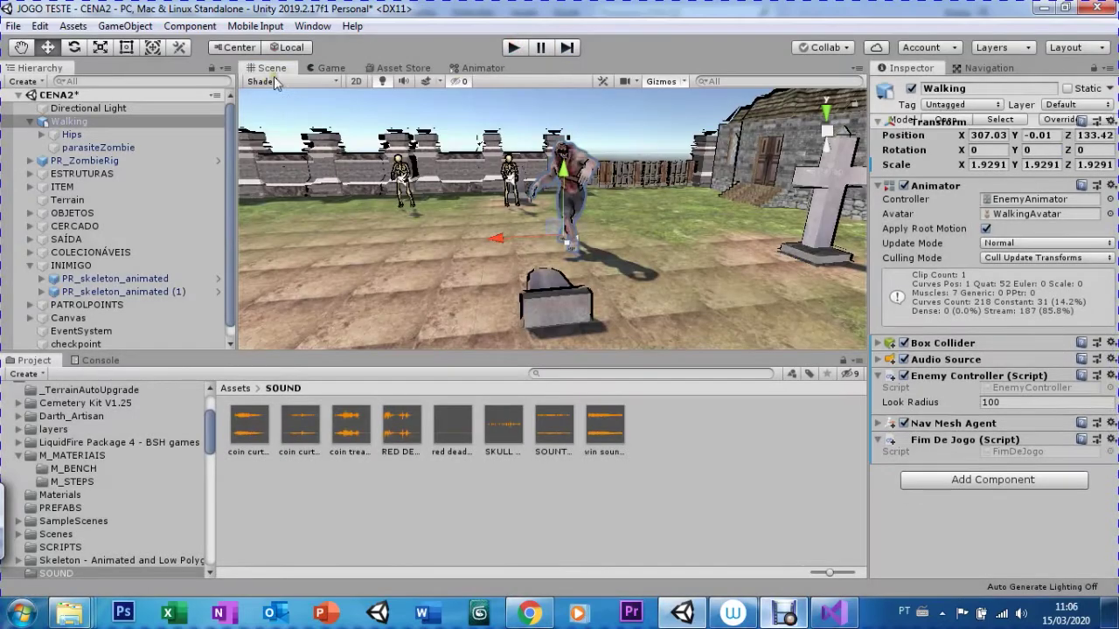
pyautogui.click(512, 48)
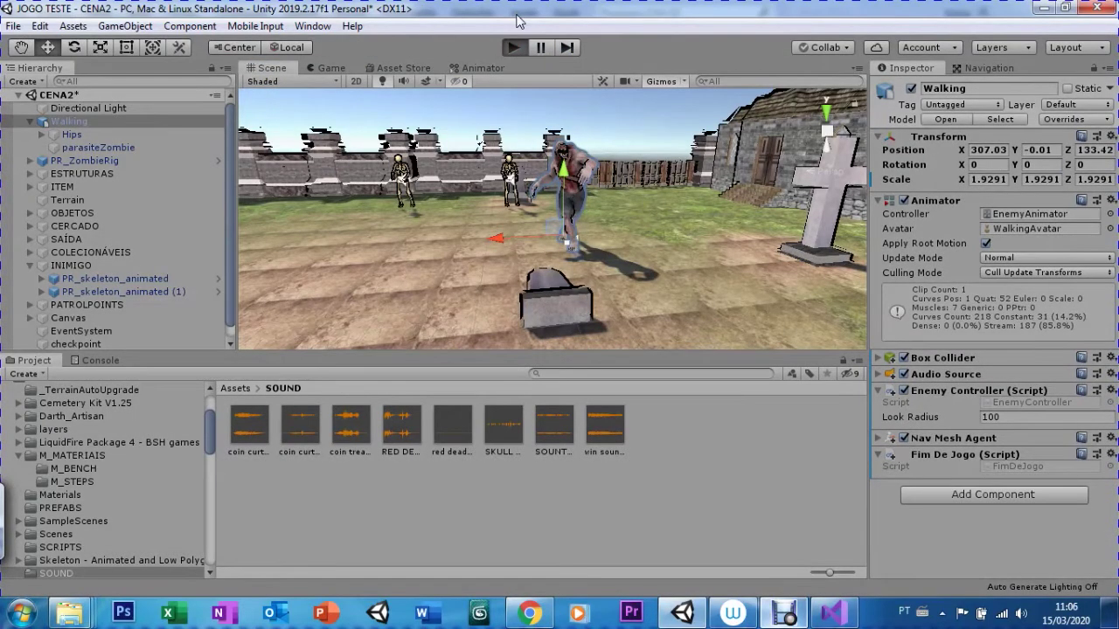
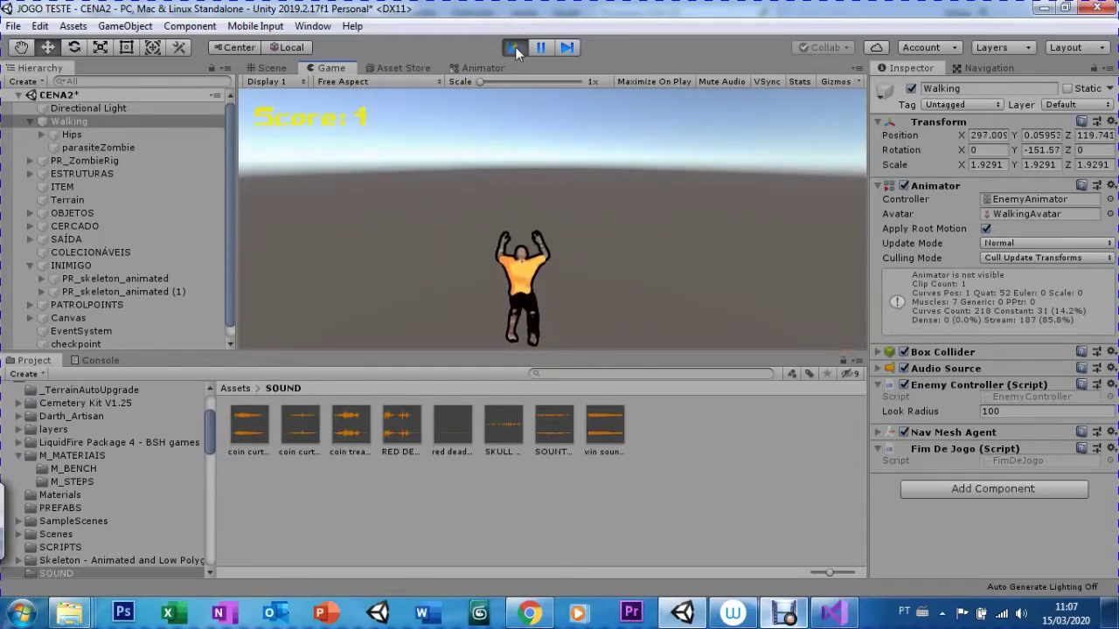
# Step: Stop the running game and frame the checkpoint object in the Scene view
pyautogui.click(508, 49)
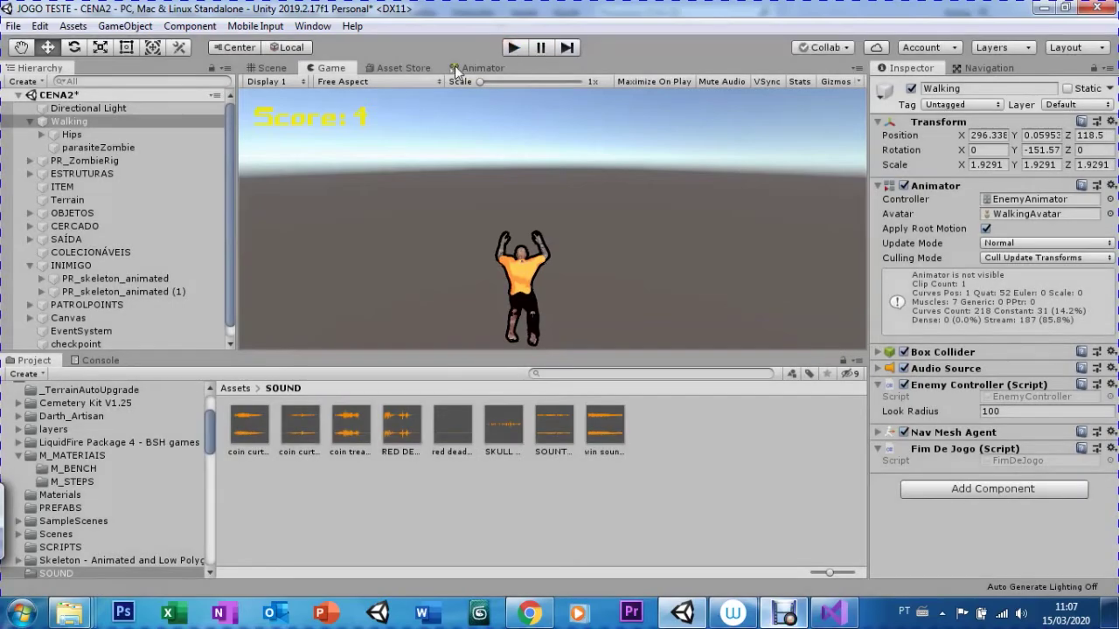
pyautogui.click(231, 327)
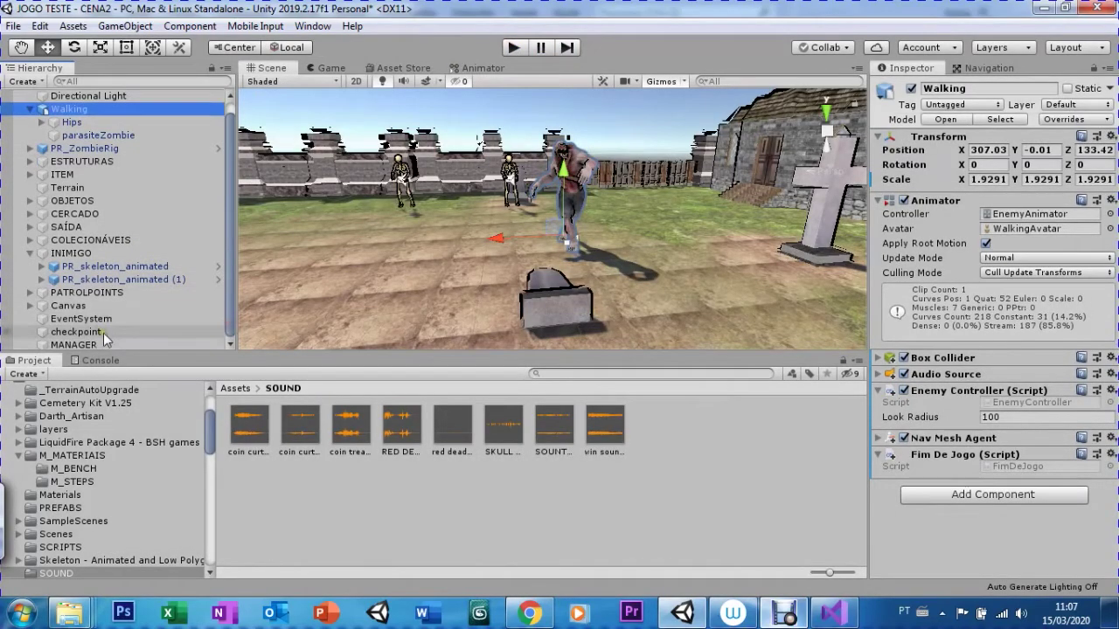
pyautogui.click(104, 333)
pyautogui.press('f')
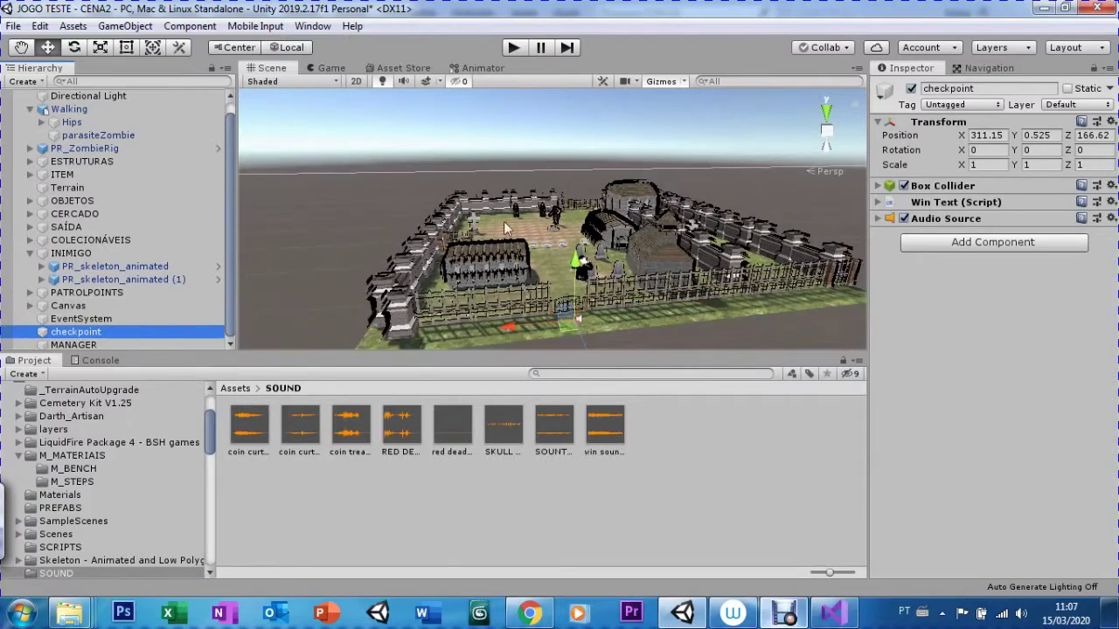
pyautogui.moveTo(448, 267)
pyautogui.keyDown('alt'); pyautogui.mouseDown()
pyautogui.moveTo(530, 274)
pyautogui.moveTo(566, 293)
pyautogui.moveTo(654, 273)
pyautogui.moveTo(586, 155)
pyautogui.mouseUp(); pyautogui.keyUp('alt')
# Step: Drag the checkpoint back along the Z axis to position 120
pyautogui.click(21, 47)
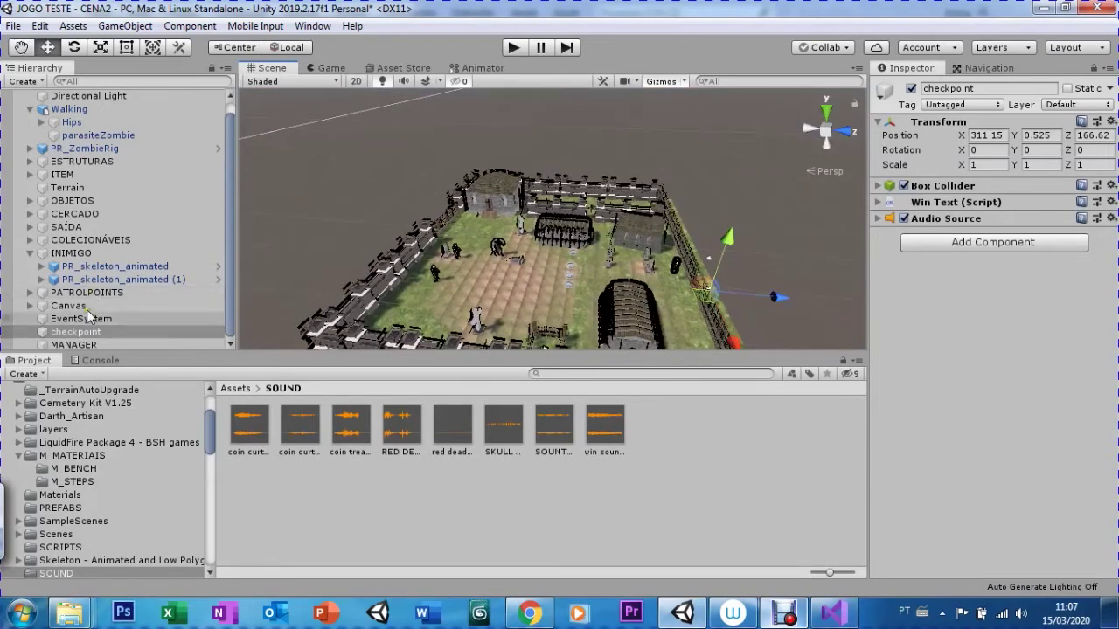
pyautogui.doubleClick(88, 333)
pyautogui.click(90, 335)
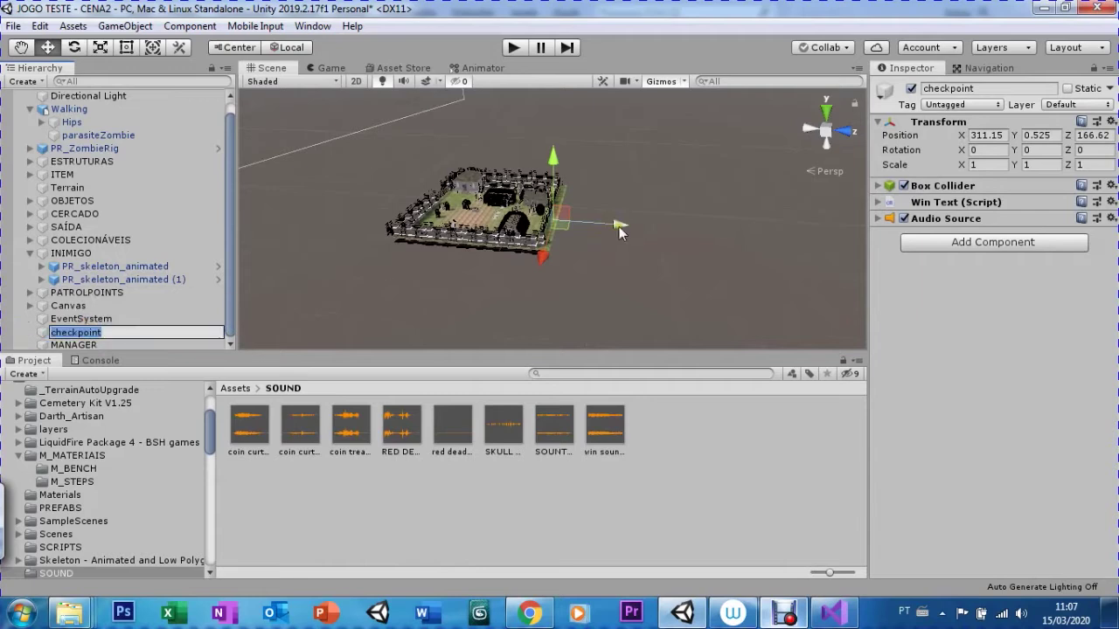
pyautogui.click(45, 337)
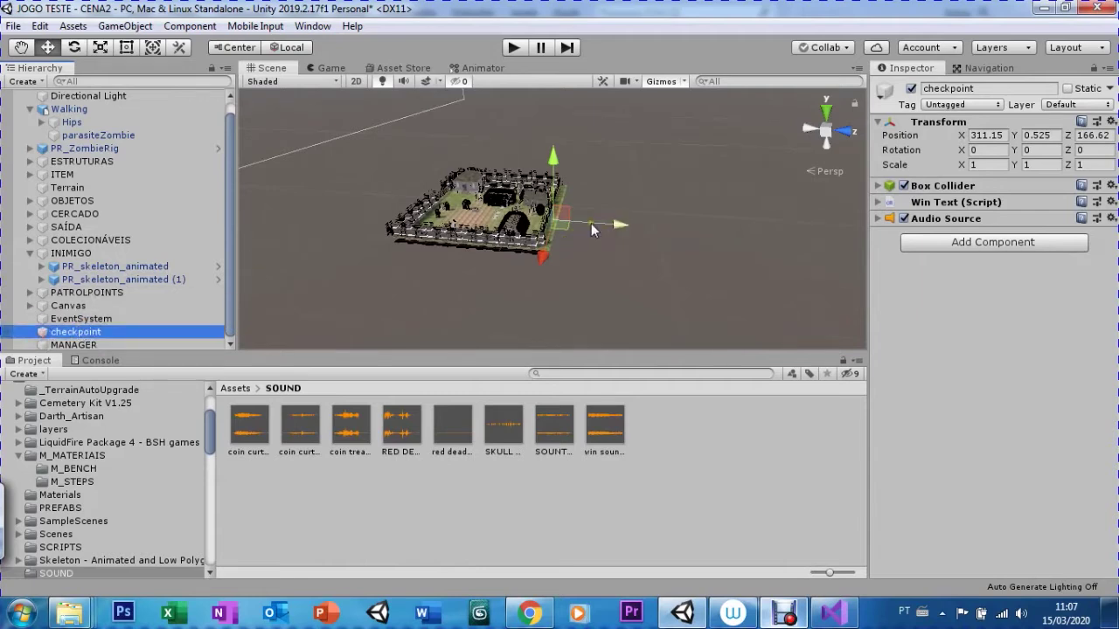
pyautogui.moveTo(577, 238); pyautogui.dragTo(516, 225)
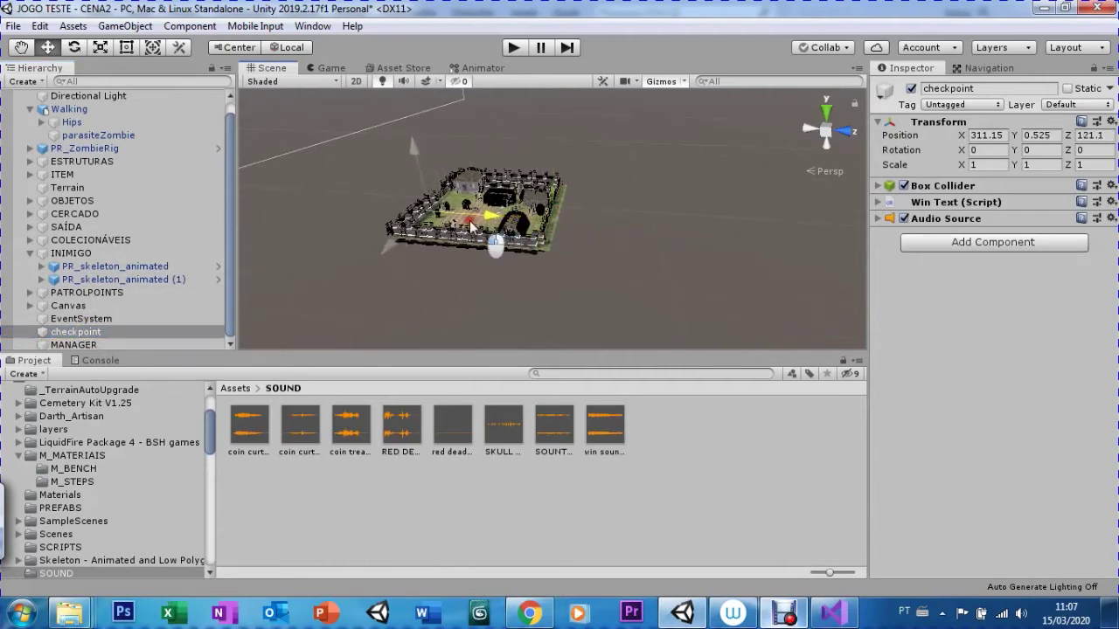
pyautogui.doubleClick(67, 333)
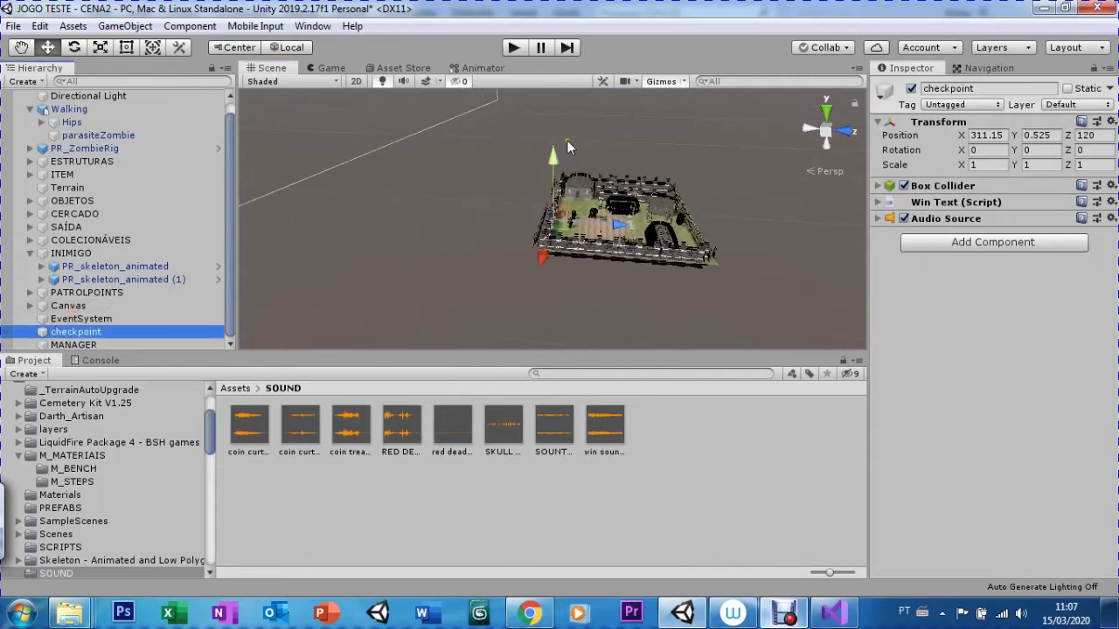
pyautogui.click(894, 186)
# Step: Turn on Edit Collider for the checkpoint's Box Collider and switch to a top-down view
pyautogui.click(896, 187)
pyautogui.click(898, 188)
pyautogui.click(1002, 213)
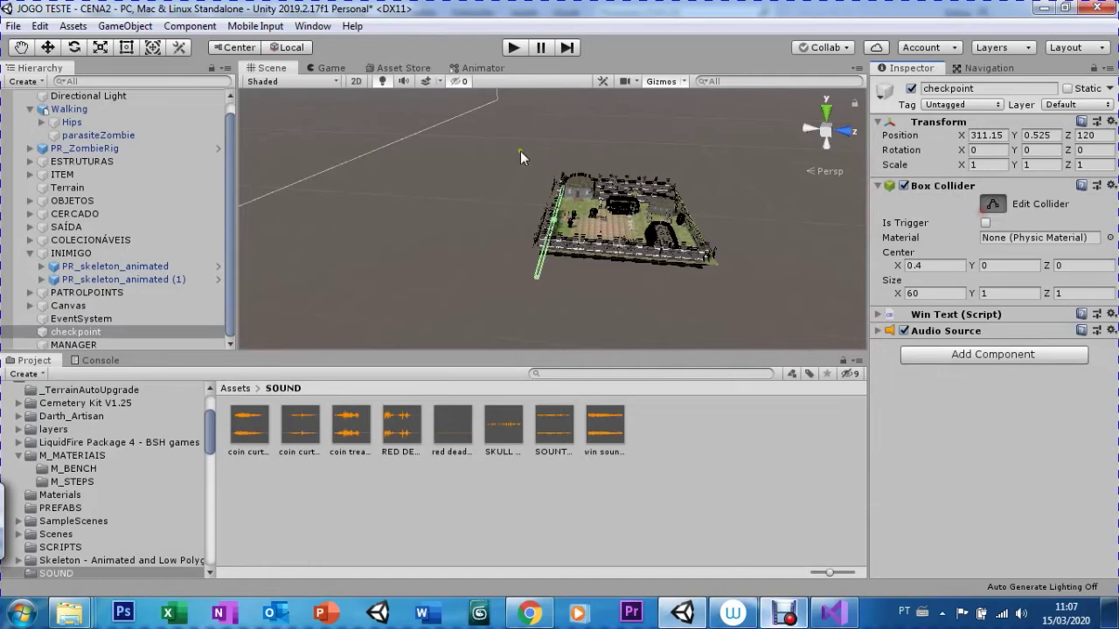
pyautogui.scroll(5, 841, 123)
pyautogui.click(825, 112)
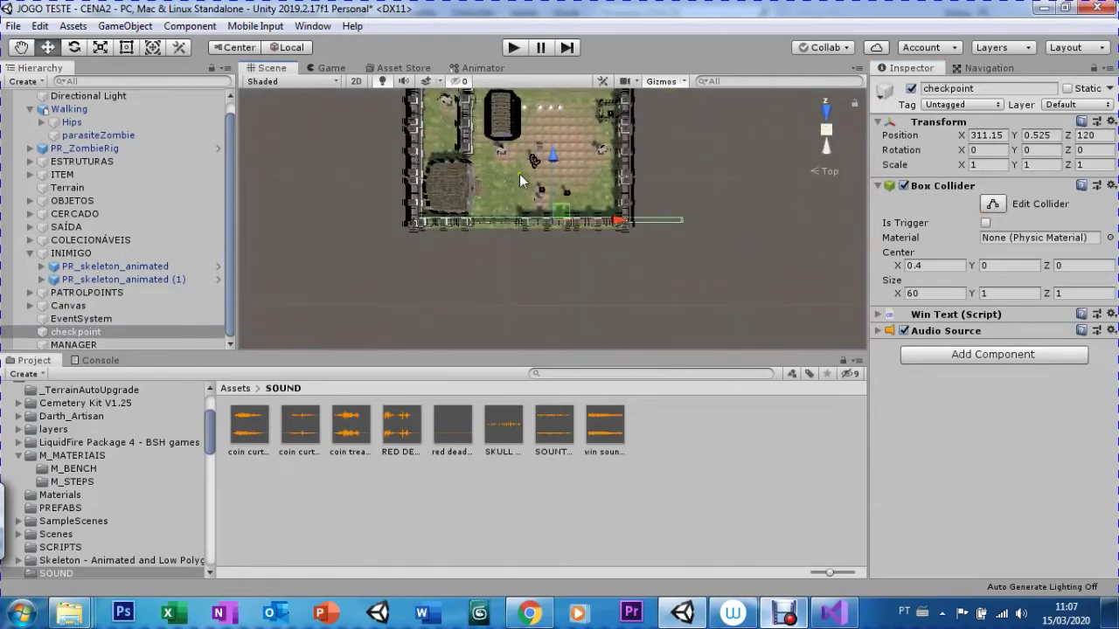
# Step: Nudge the checkpoint onto the yard's front wall at X 306.8, Z 118.3
pyautogui.moveTo(549, 160); pyautogui.dragTo(550, 179)
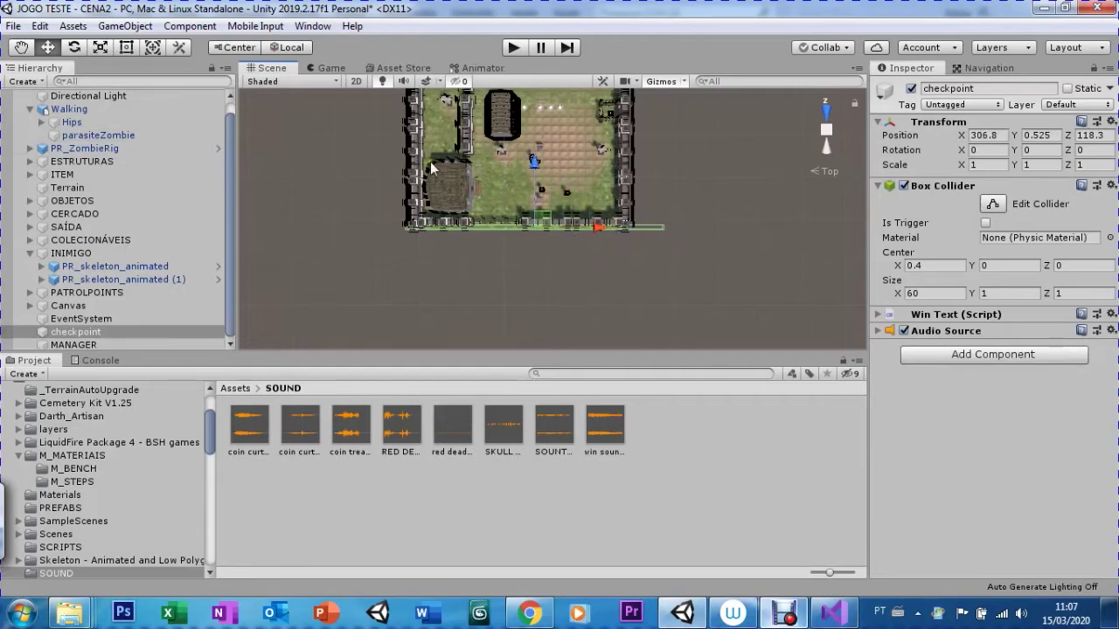
pyautogui.scroll(2, 430, 169)
pyautogui.scroll(2, 430, 169)
pyautogui.scroll(2, 431, 169)
pyautogui.scroll(2, 430, 169)
pyautogui.keyDown('alt'); pyautogui.moveTo(431, 161); pyautogui.dragTo(282, 125); pyautogui.keyUp('alt')
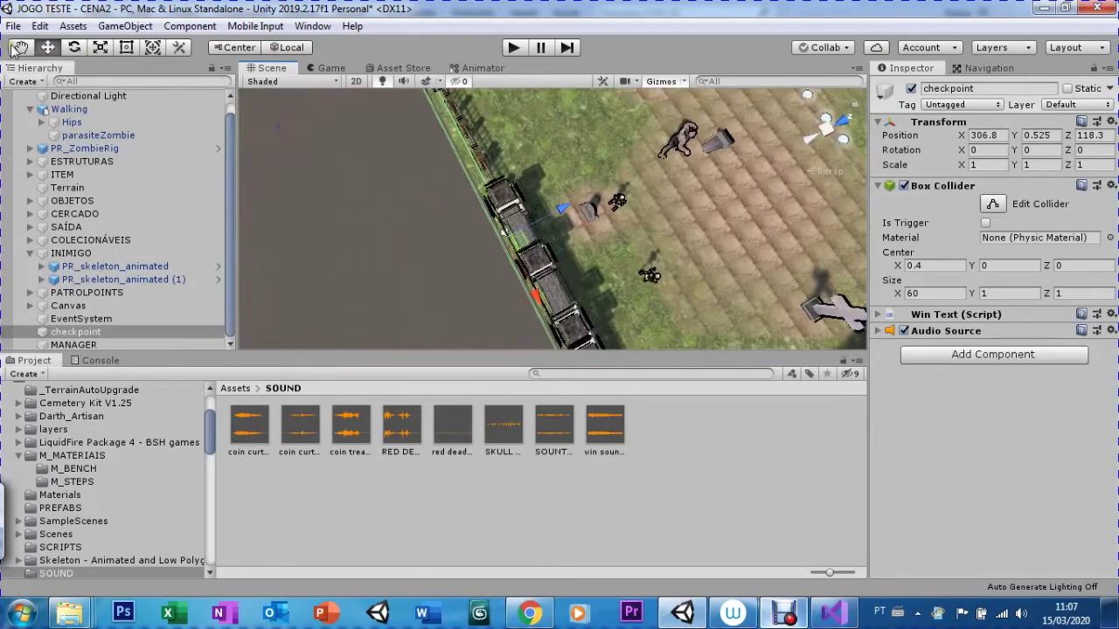
# Step: Survey the walls, gravestones and zombie around the relocated checkpoint, then enter Play mode
pyautogui.keyDown('alt'); pyautogui.moveTo(545, 226); pyautogui.dragTo(364, 181); pyautogui.keyUp('alt')
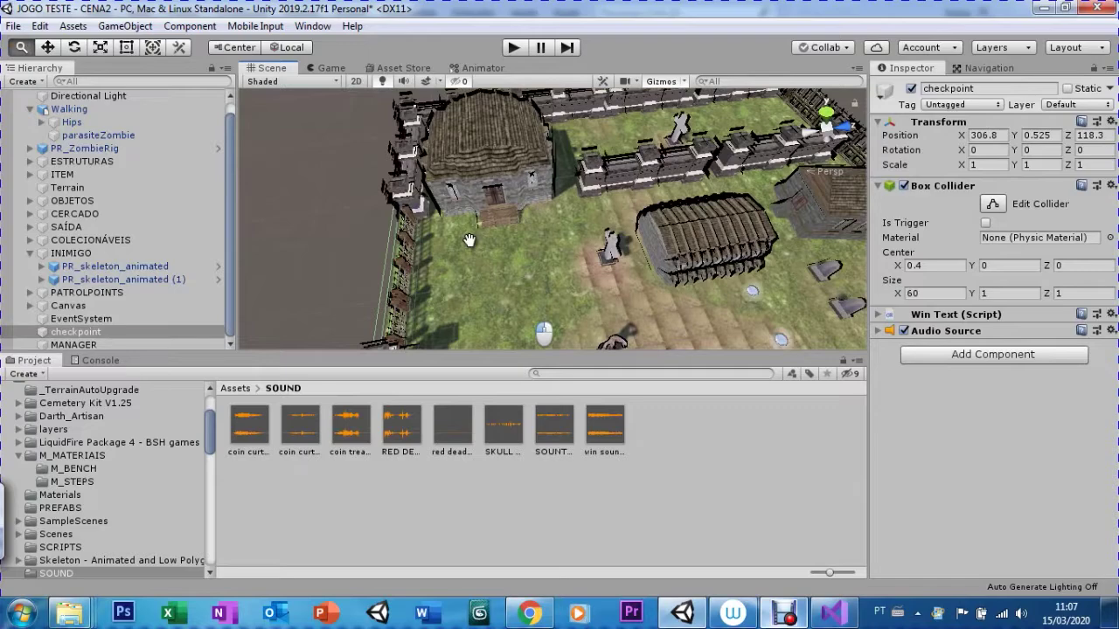
pyautogui.moveTo(364, 182)
pyautogui.keyDown('alt'); pyautogui.mouseDown(button='right')
pyautogui.moveTo(517, 267)
pyautogui.moveTo(446, 199)
pyautogui.moveTo(456, 182)
pyautogui.mouseUp(button='right'); pyautogui.keyUp('alt')
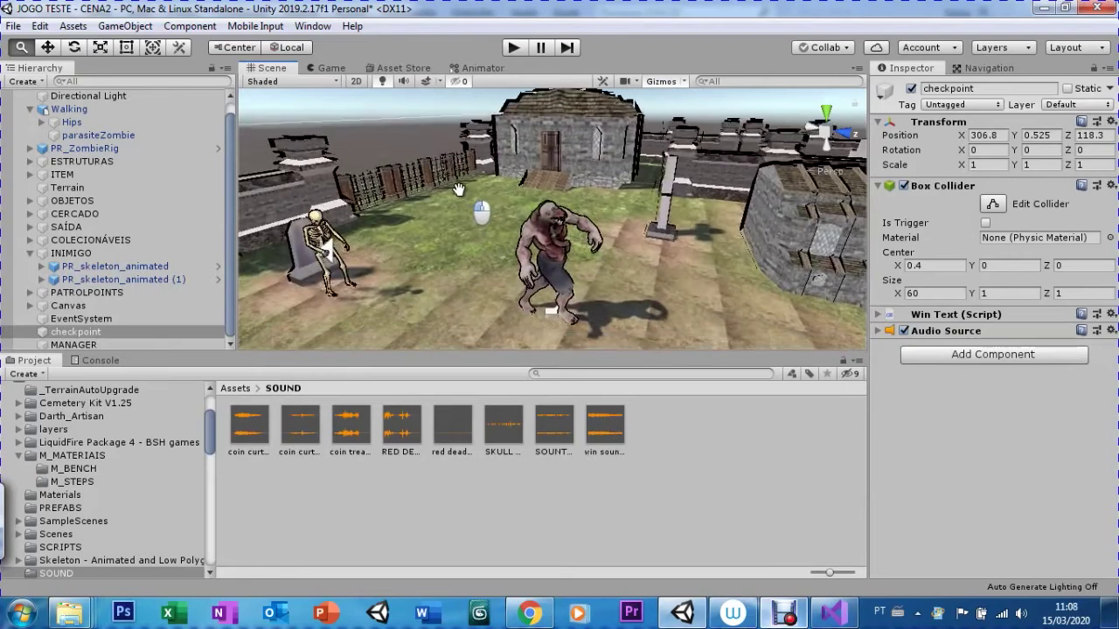
pyautogui.moveTo(456, 182); pyautogui.dragTo(470, 223, button='middle')
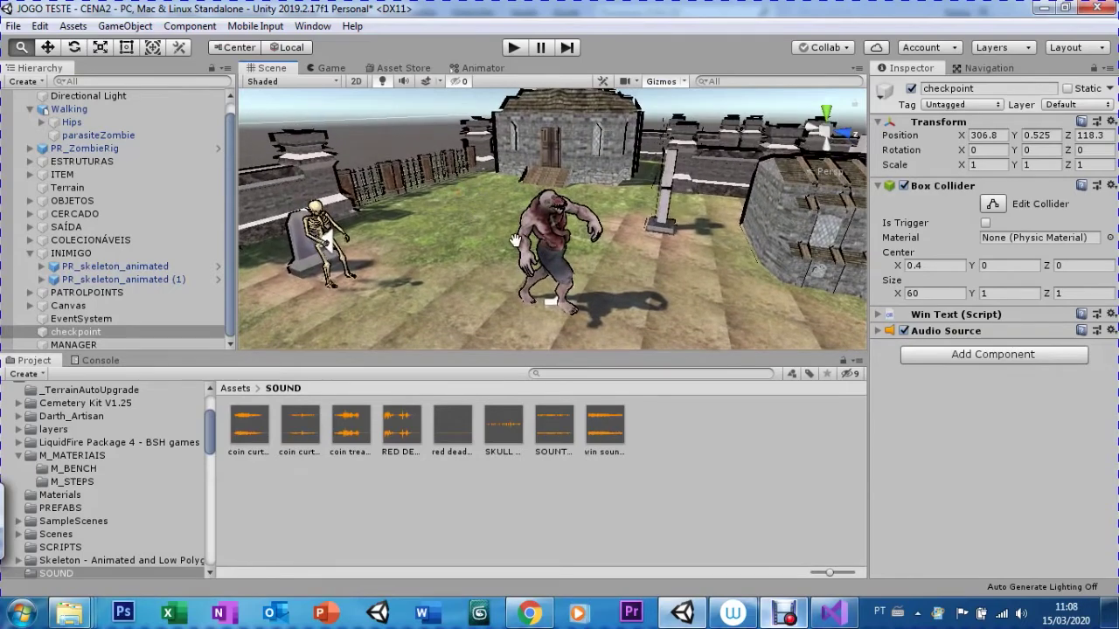
pyautogui.moveTo(564, 223); pyautogui.dragTo(533, 195, button='middle')
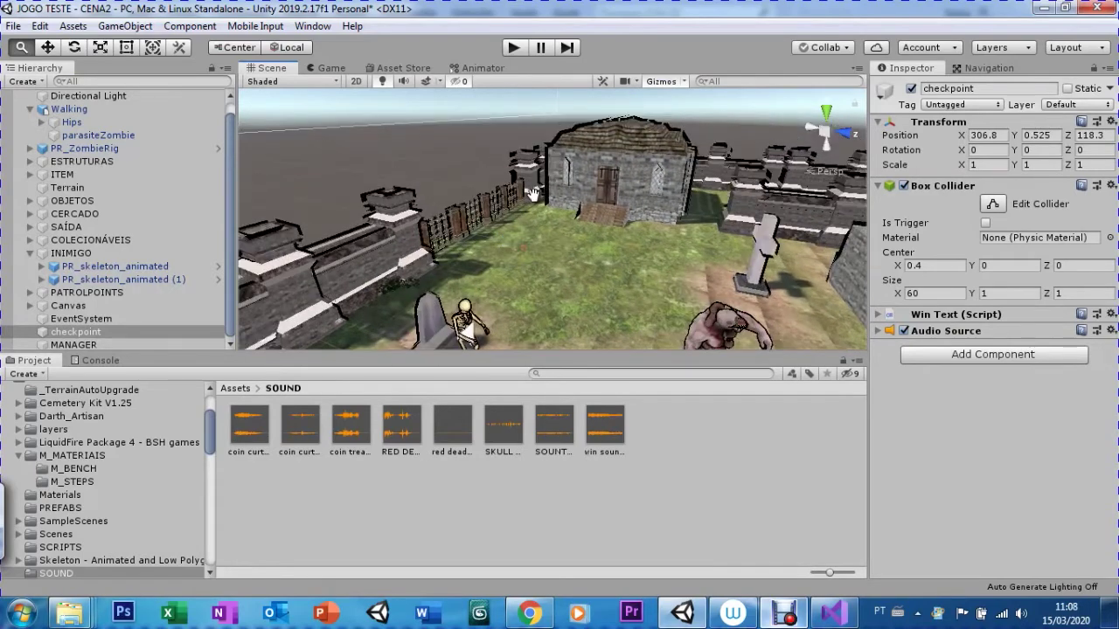
pyautogui.moveTo(594, 294)
pyautogui.mouseDown(button='middle')
pyautogui.moveTo(495, 245)
pyautogui.moveTo(569, 287)
pyautogui.moveTo(515, 285)
pyautogui.mouseUp(button='middle')
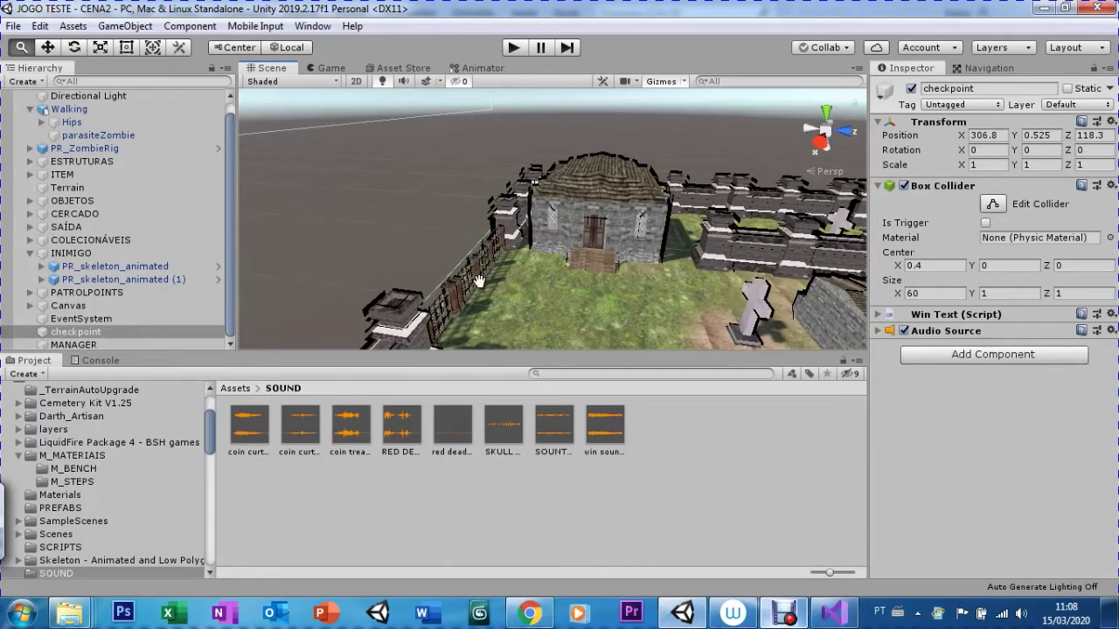
pyautogui.moveTo(574, 300); pyautogui.dragTo(626, 278, button='middle')
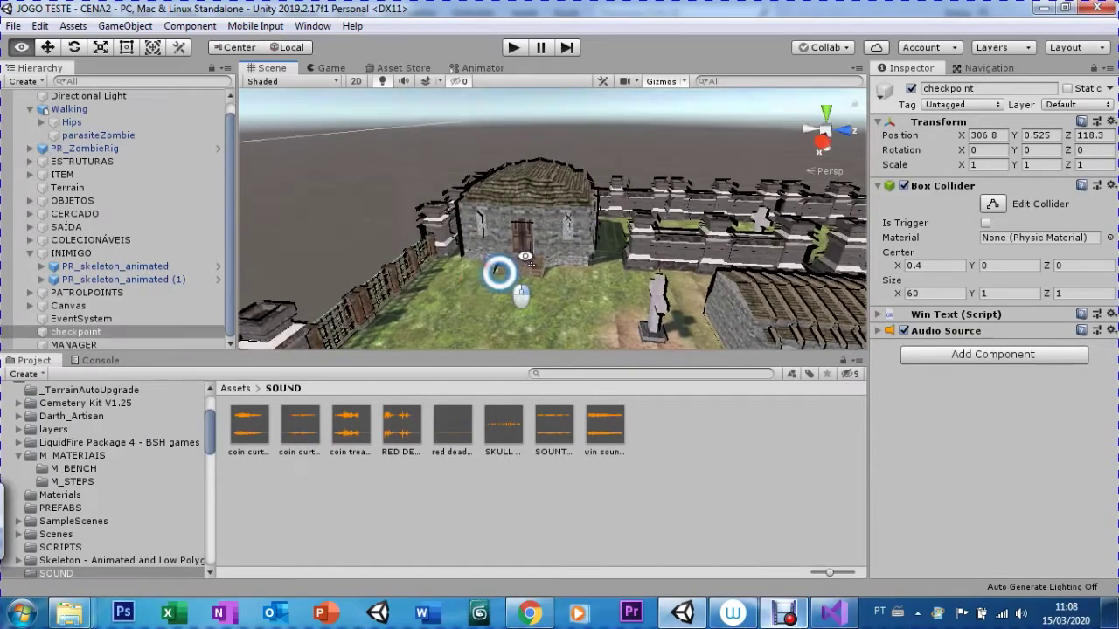
pyautogui.moveTo(507, 292); pyautogui.dragTo(551, 313, button='middle')
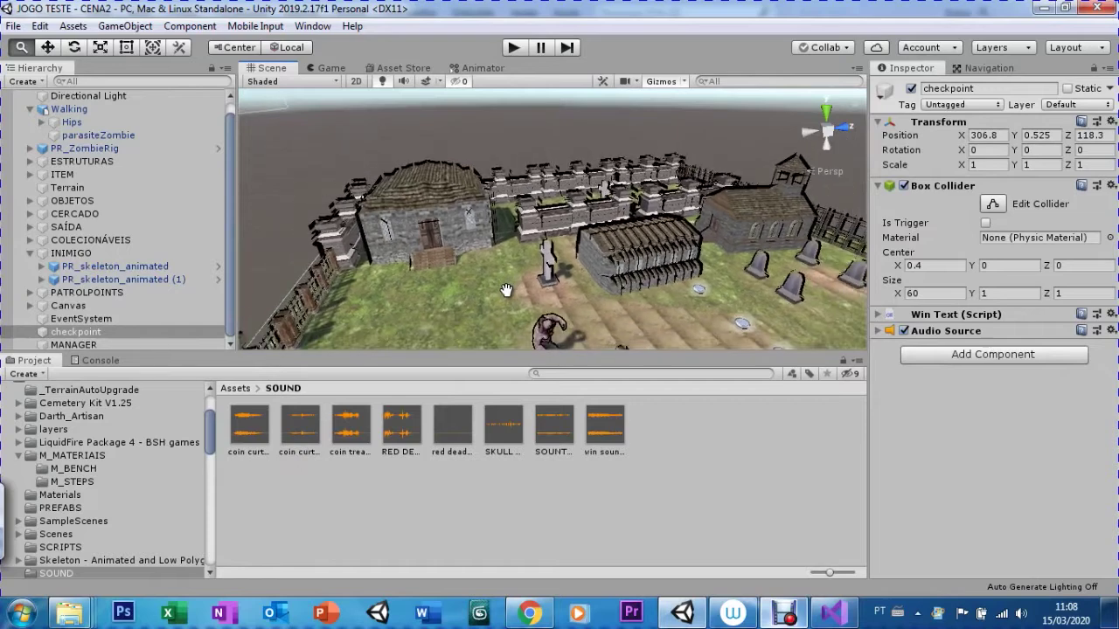
pyautogui.moveTo(378, 302); pyautogui.dragTo(442, 316, button='middle')
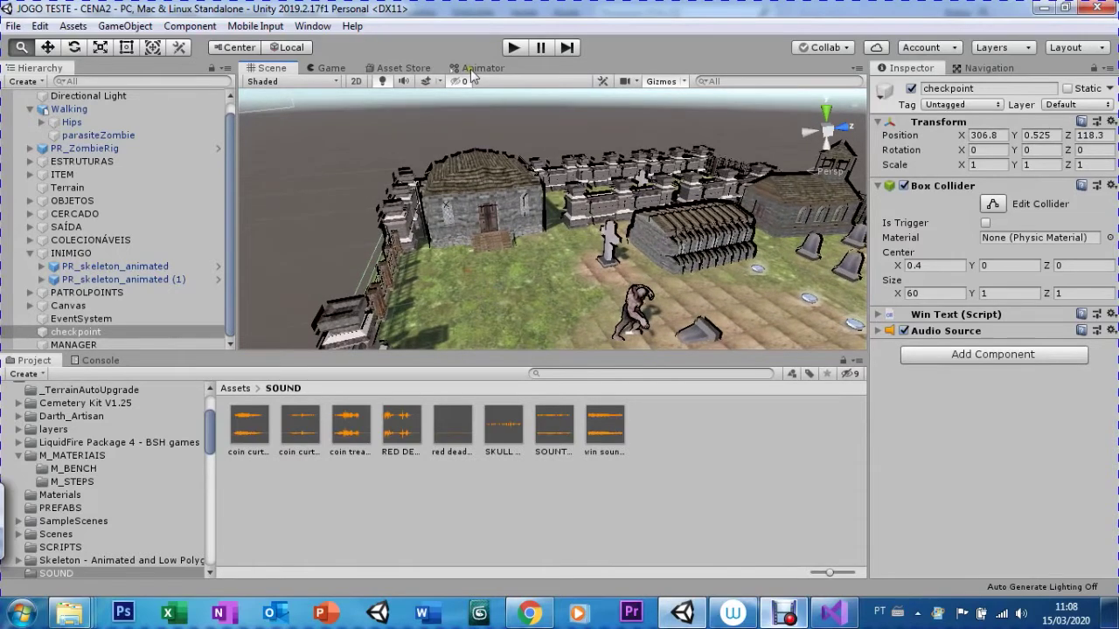
pyautogui.click(512, 48)
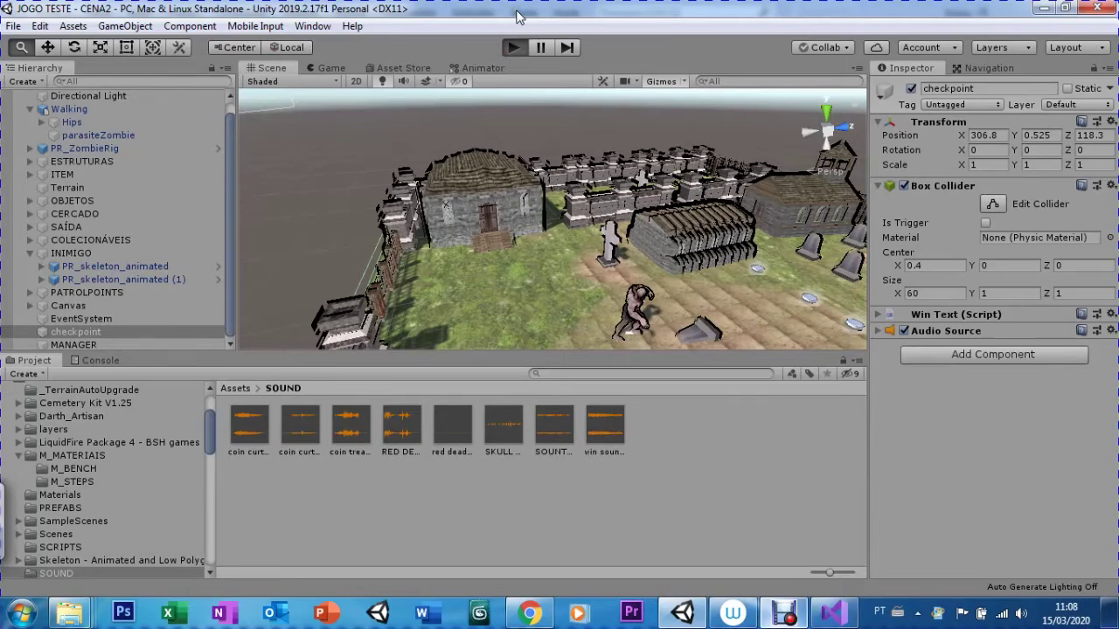
# Step: Run the character along the stone building and through the gate into the graveyard
pyautogui.press('w')
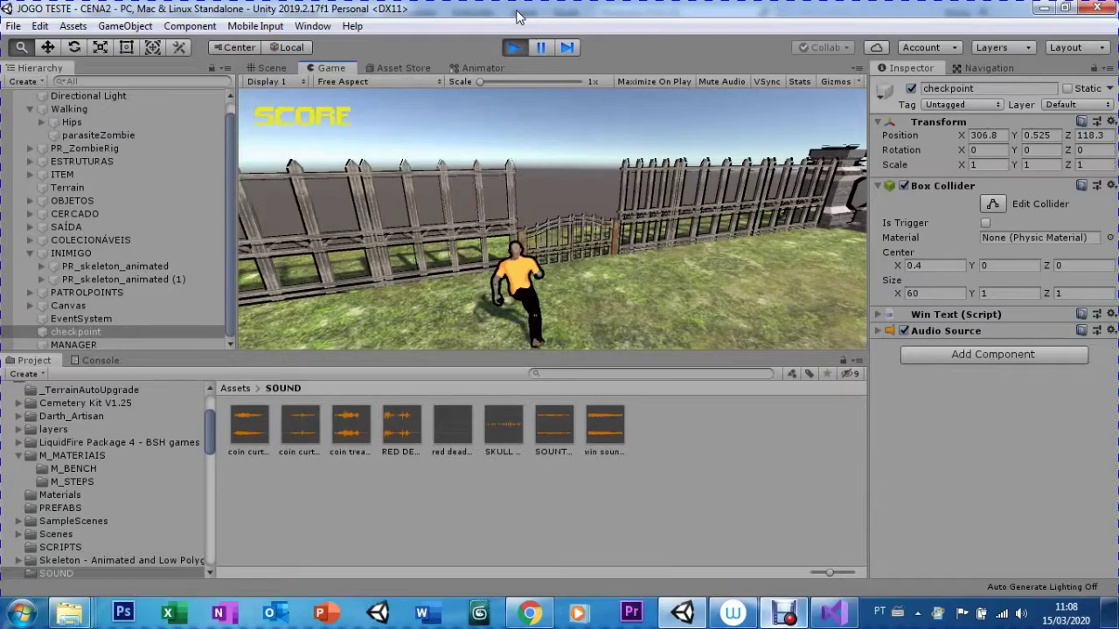
pyautogui.press('d')
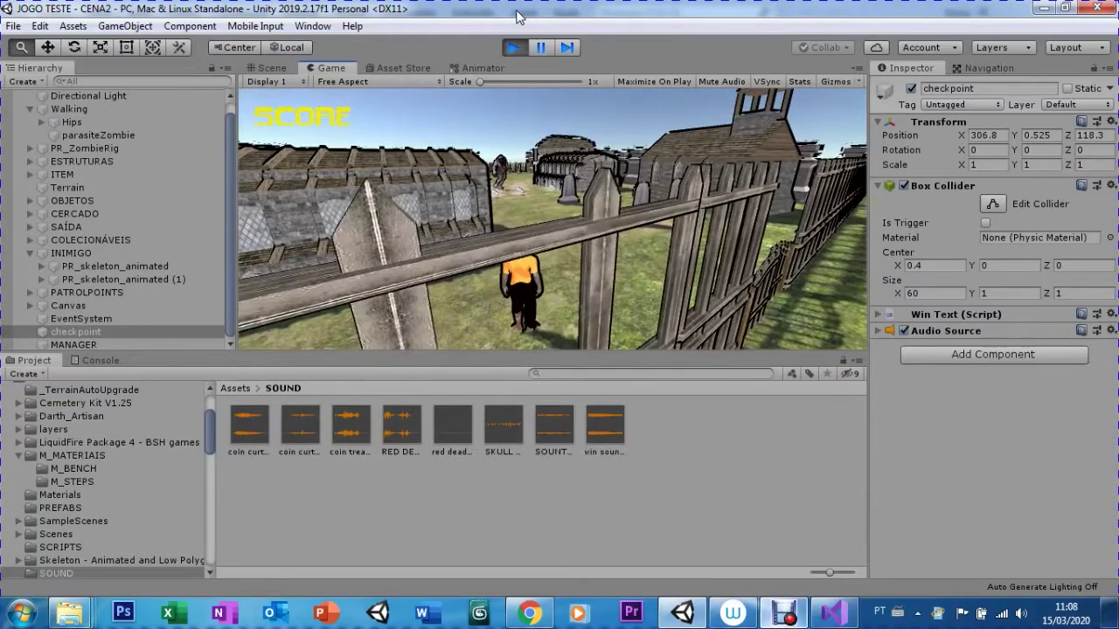
pyautogui.press('a')
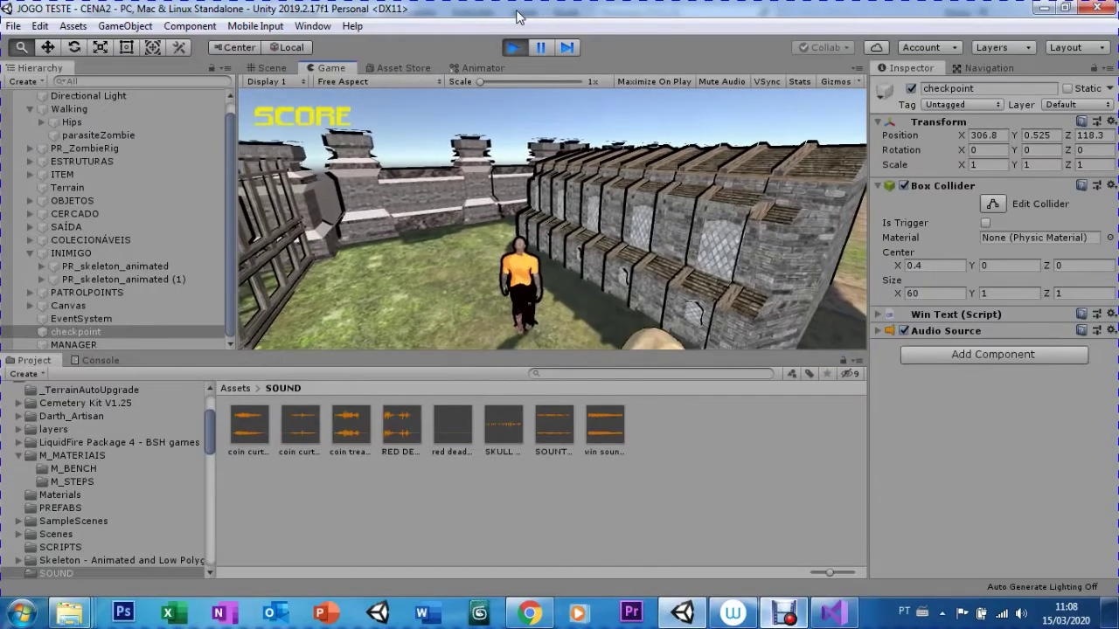
pyautogui.press('w')
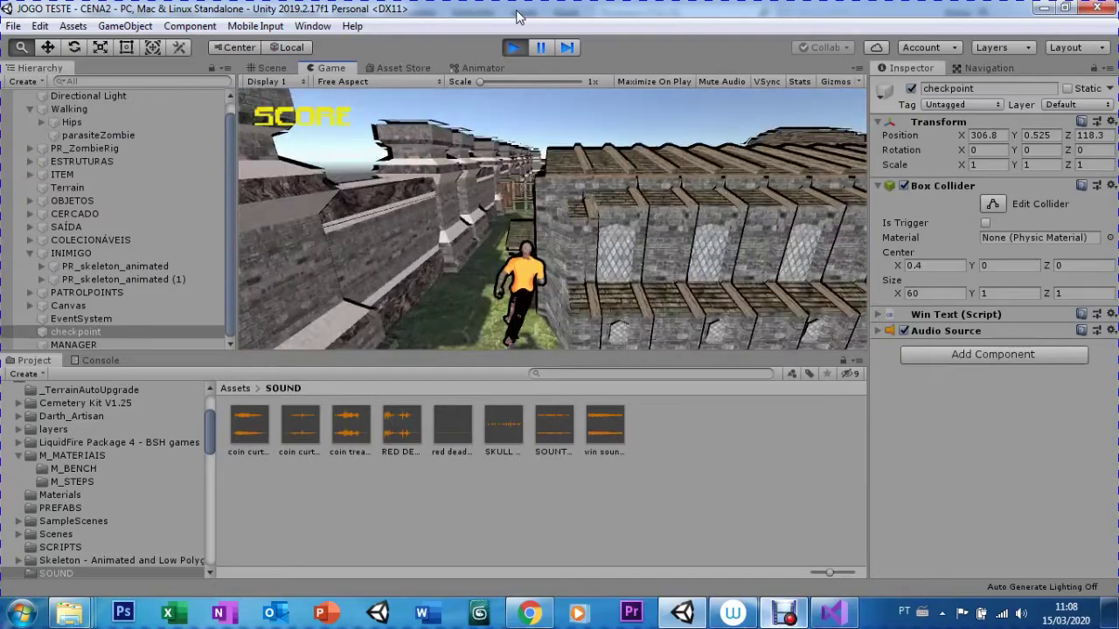
pyautogui.press('w')
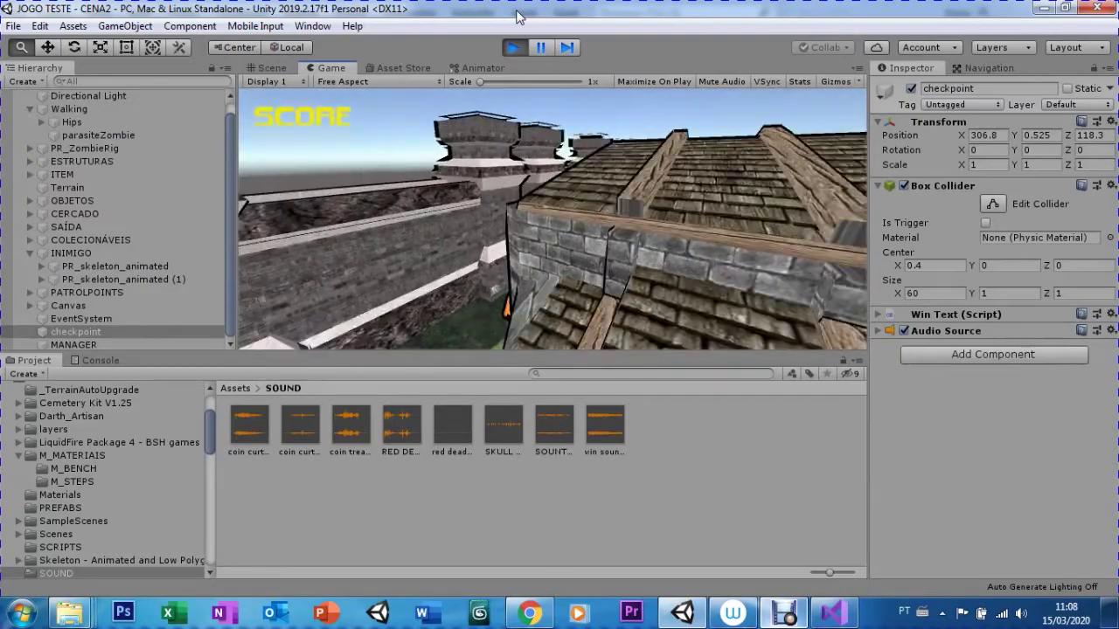
pyautogui.press('w')
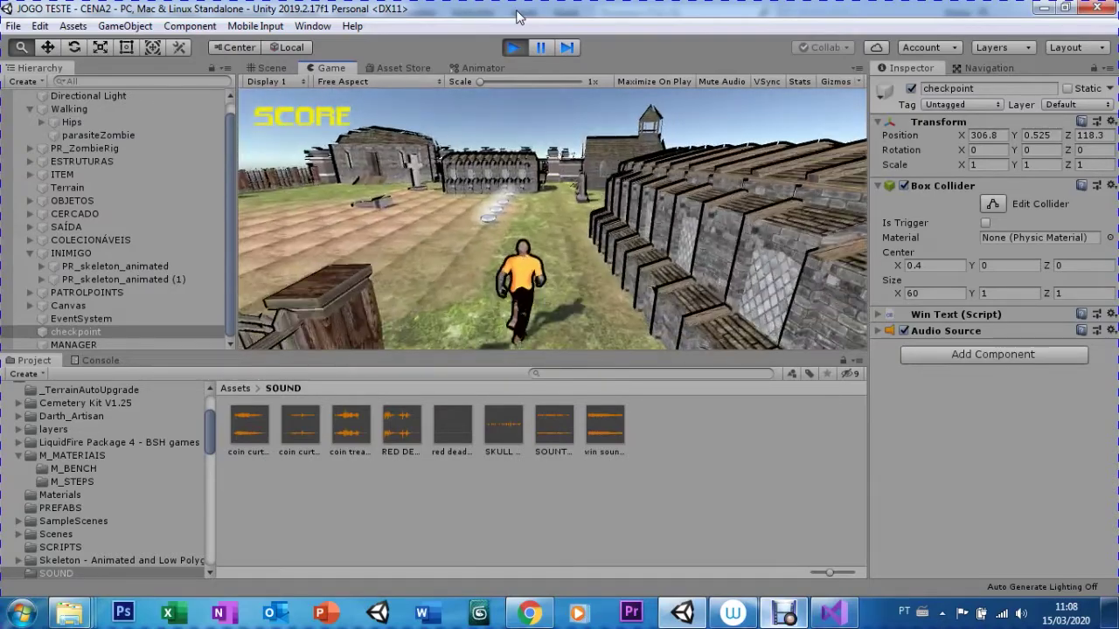
pyautogui.press('w')
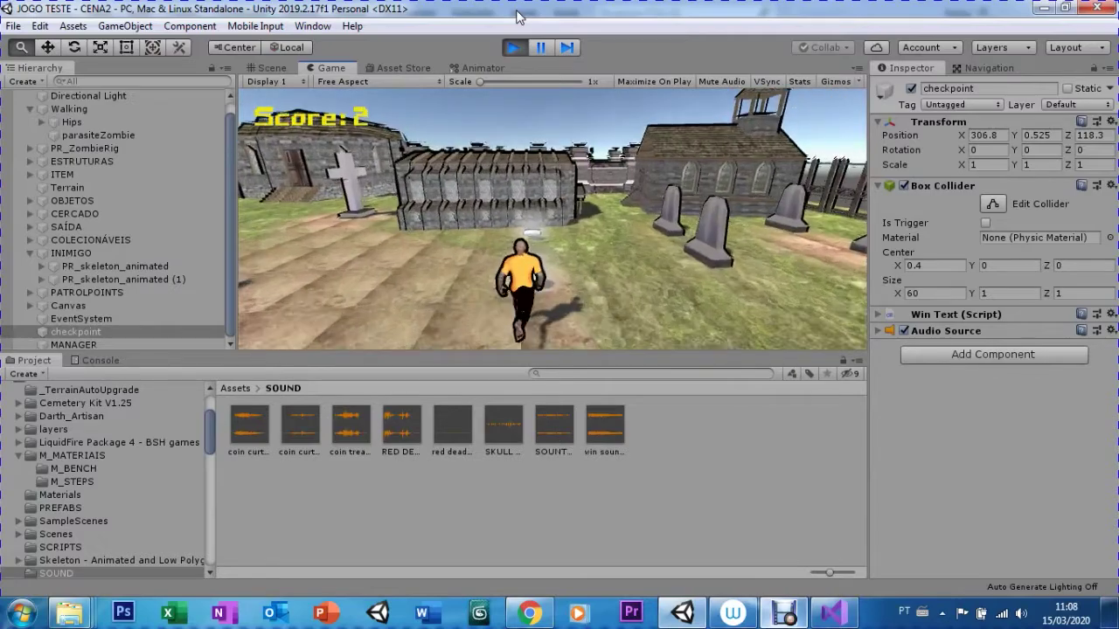
# Step: Steer the runner past the tombstone, skeleton and zombie toward the church
pyautogui.press('w')
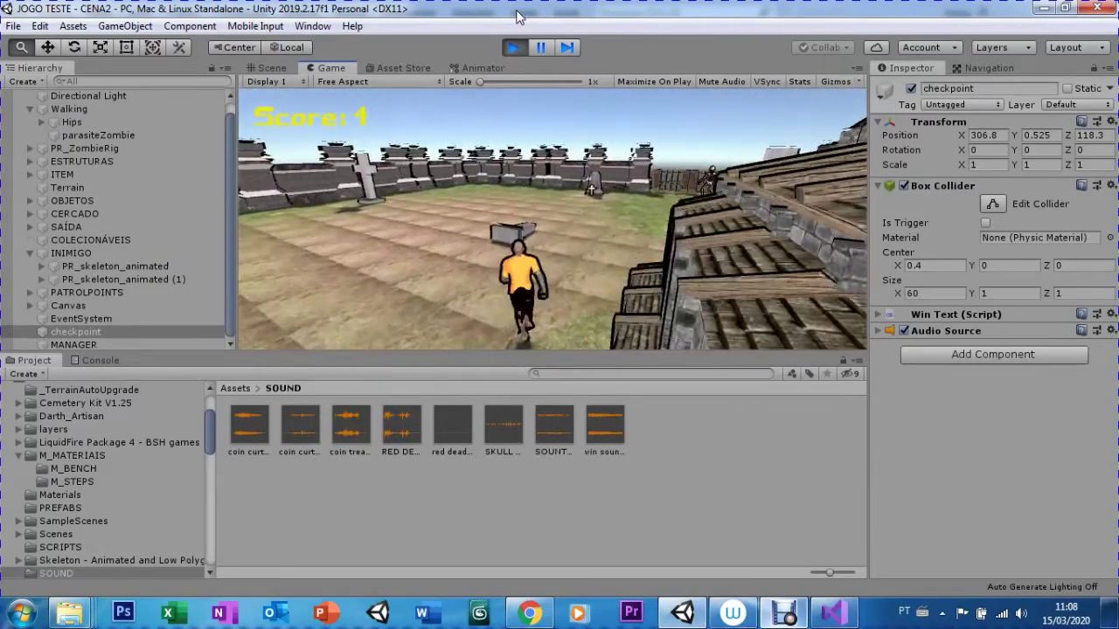
pyautogui.press('w')
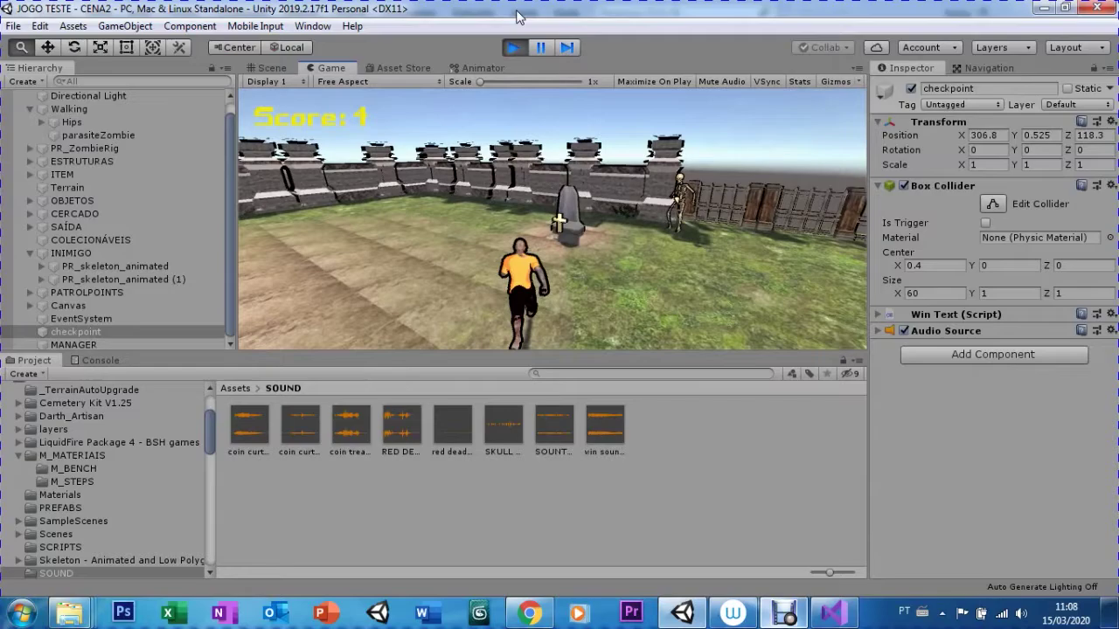
pyautogui.press('w')
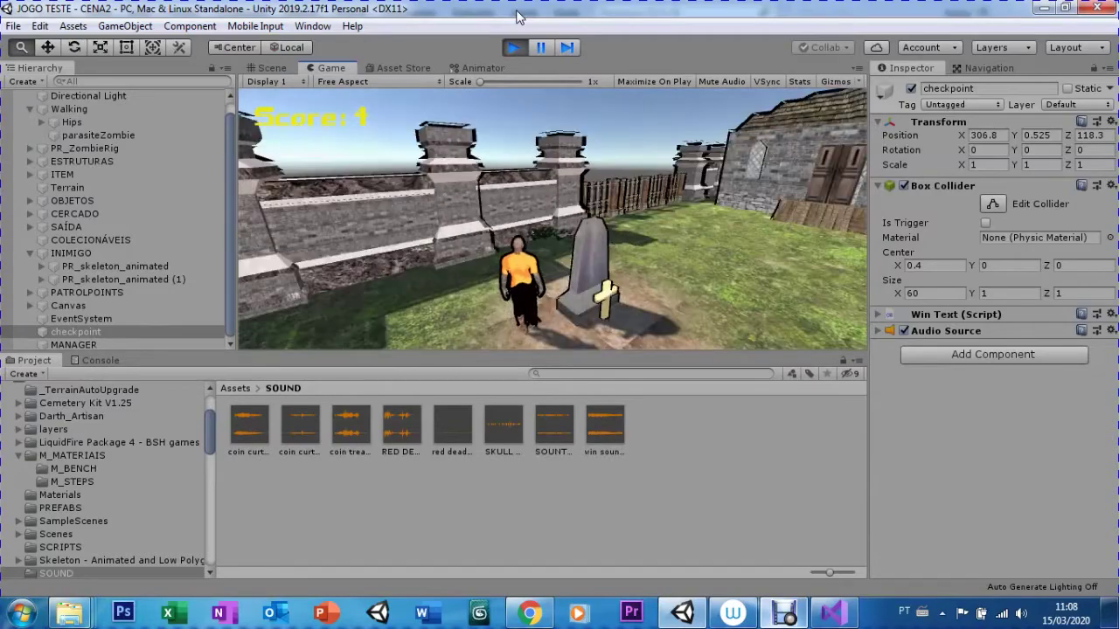
pyautogui.press('w')
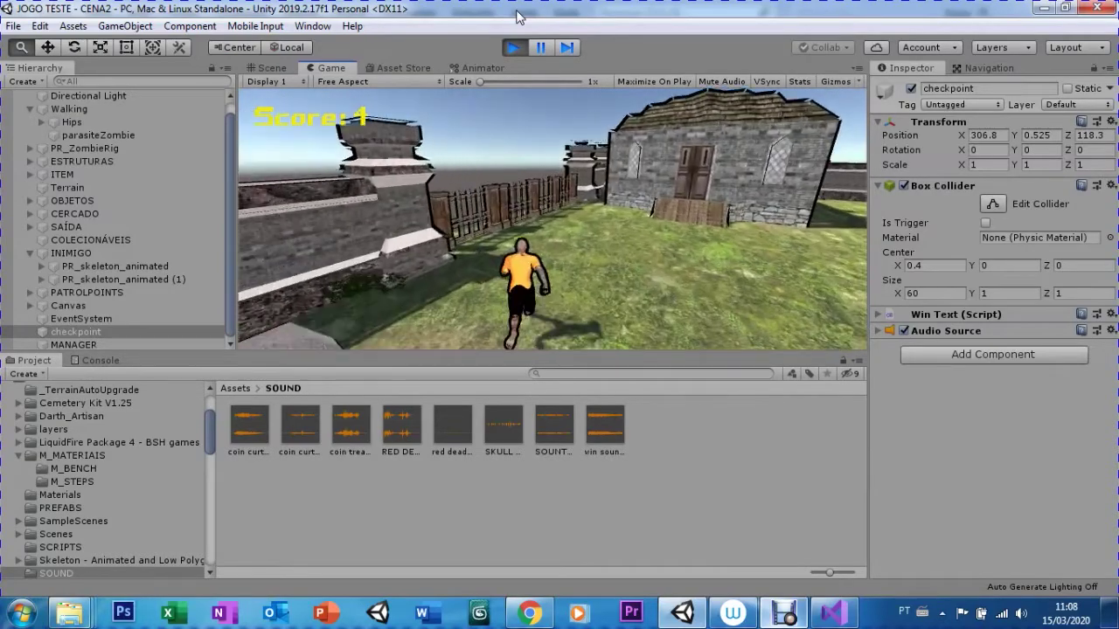
pyautogui.press('w')
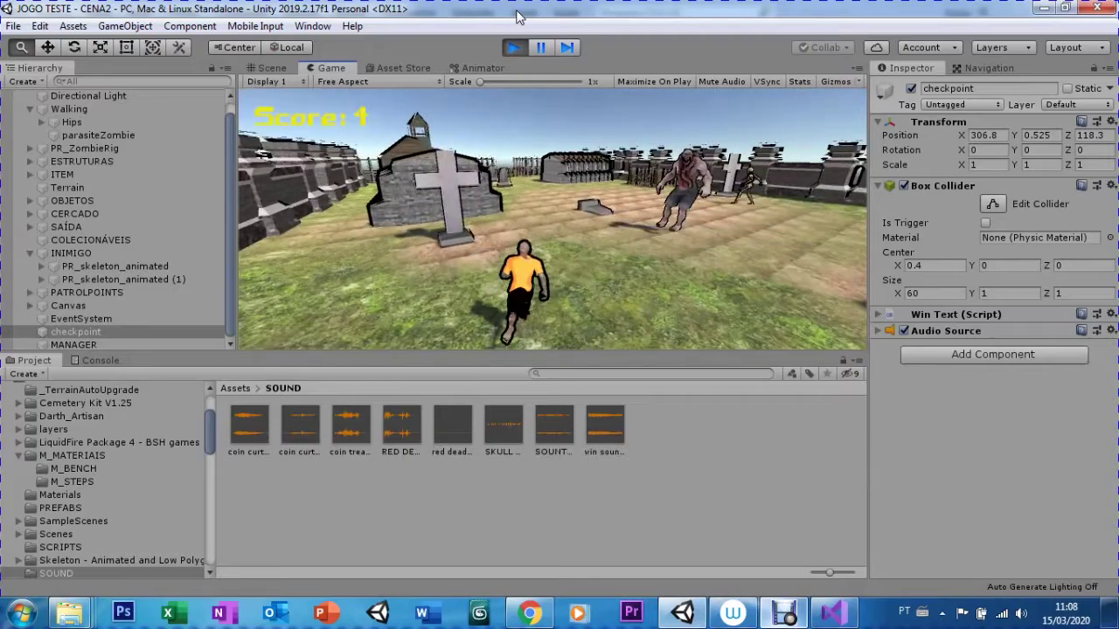
pyautogui.press('w')
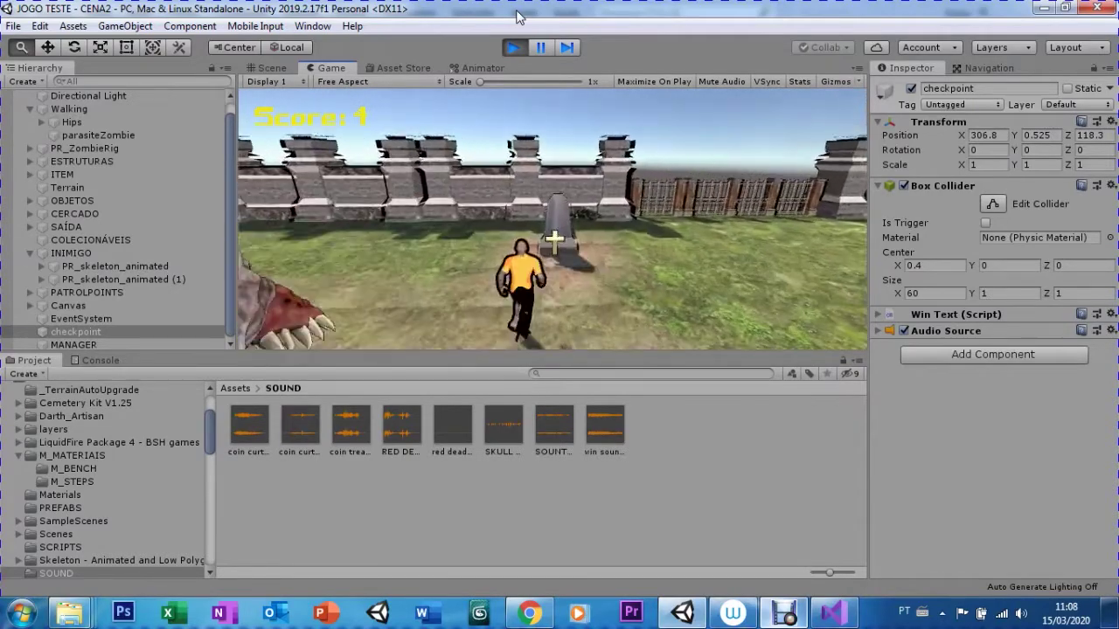
pyautogui.press('w')
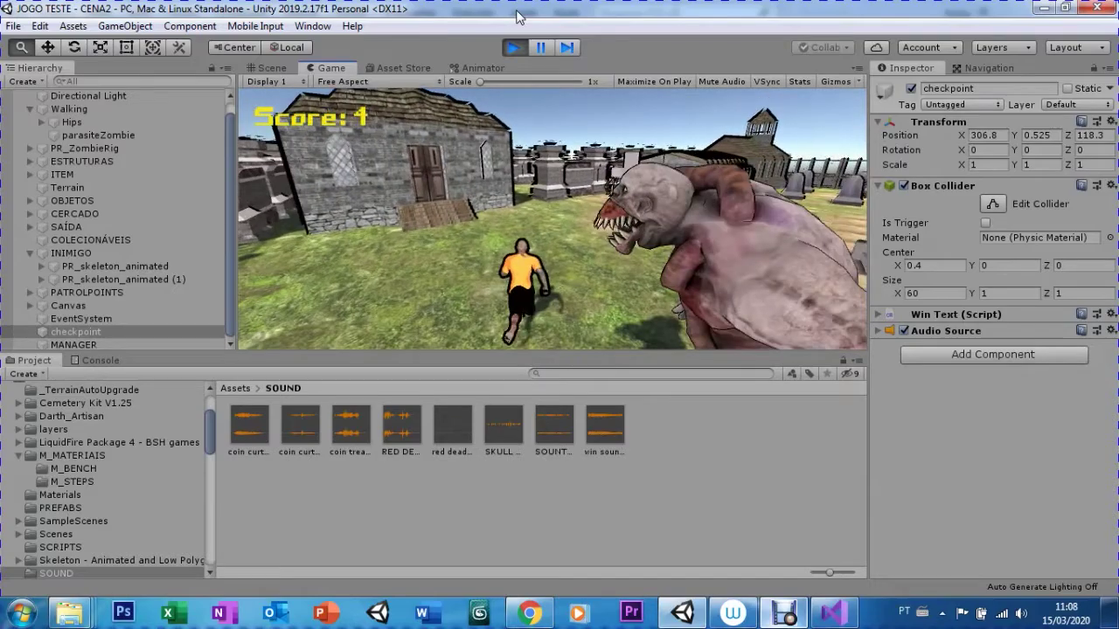
pyautogui.press('w')
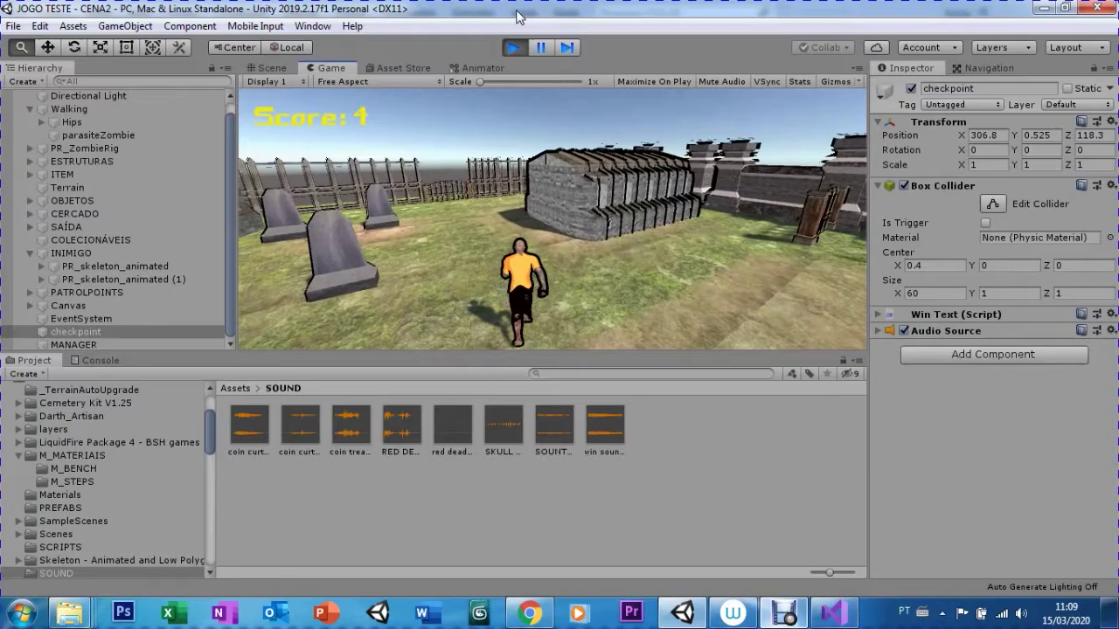
pyautogui.press('w')
pyautogui.press('w')
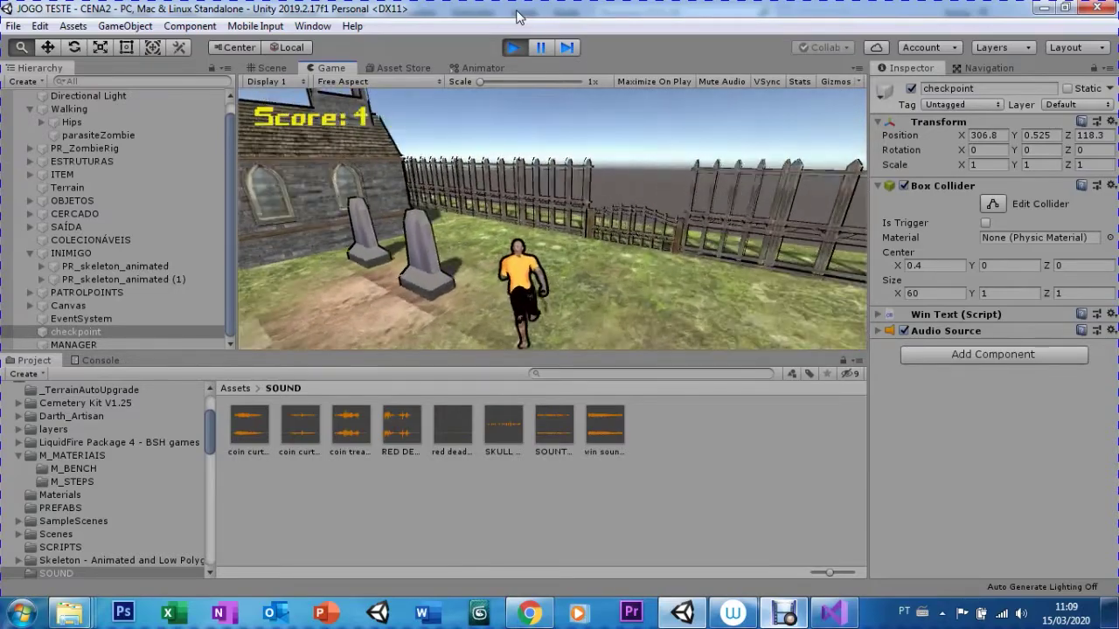
pyautogui.press('w')
pyautogui.press('w')
pyautogui.press('w')
pyautogui.press('w')
pyautogui.press('w')
pyautogui.press('w')
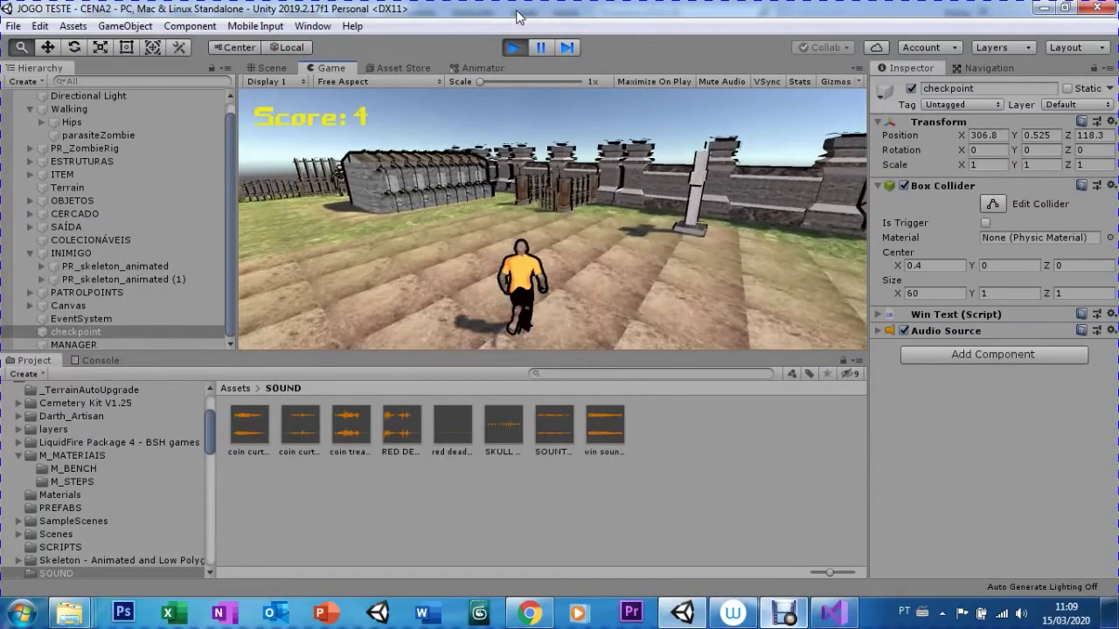
# Step: Run through the wooden gate and stone passage to the exit for 'VOCÊ VENCEU!' at score 4, then stop
pyautogui.press('w')
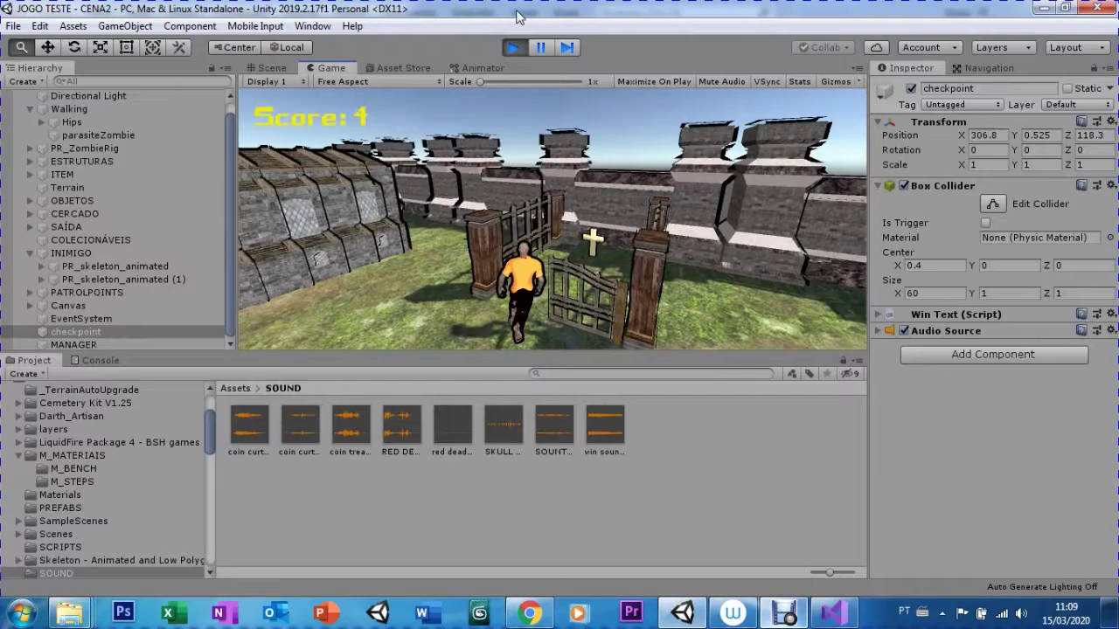
pyautogui.press('w')
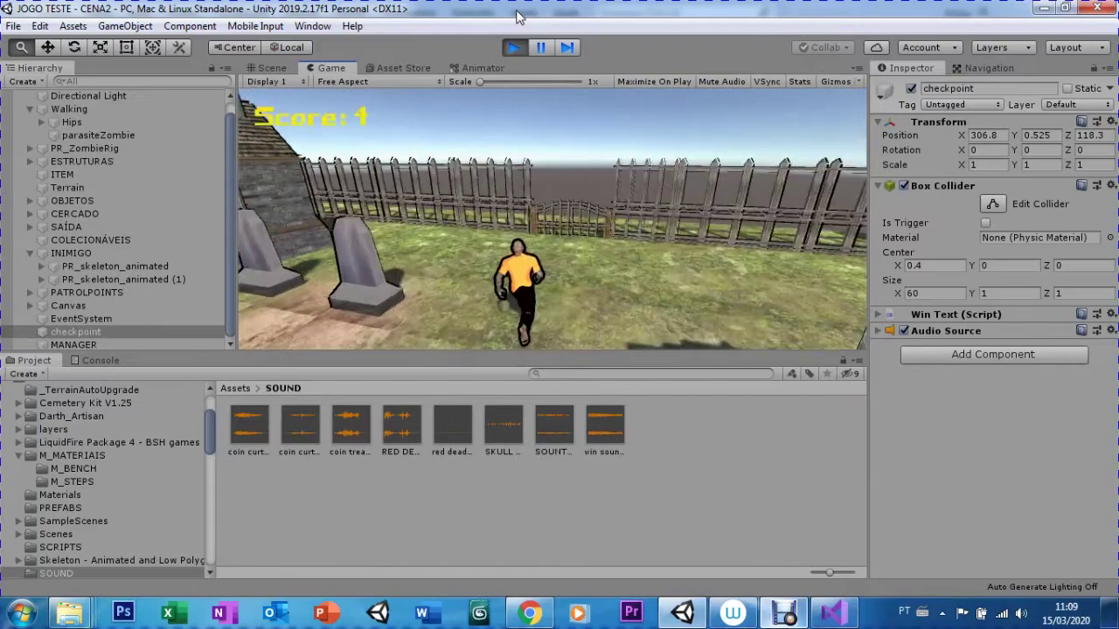
pyautogui.press('w')
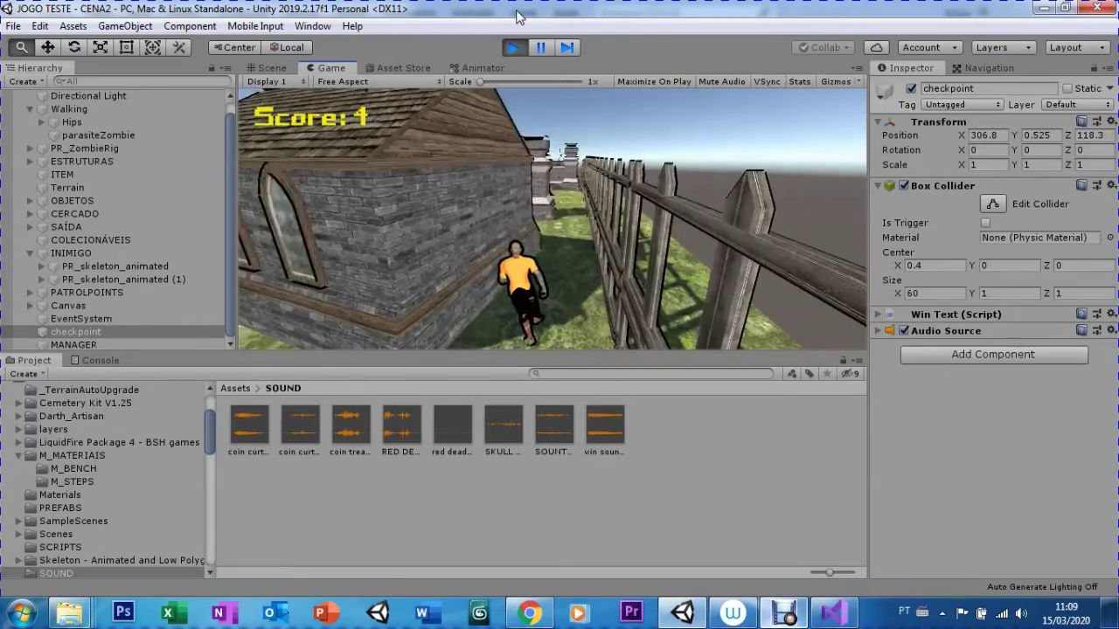
pyautogui.press('w')
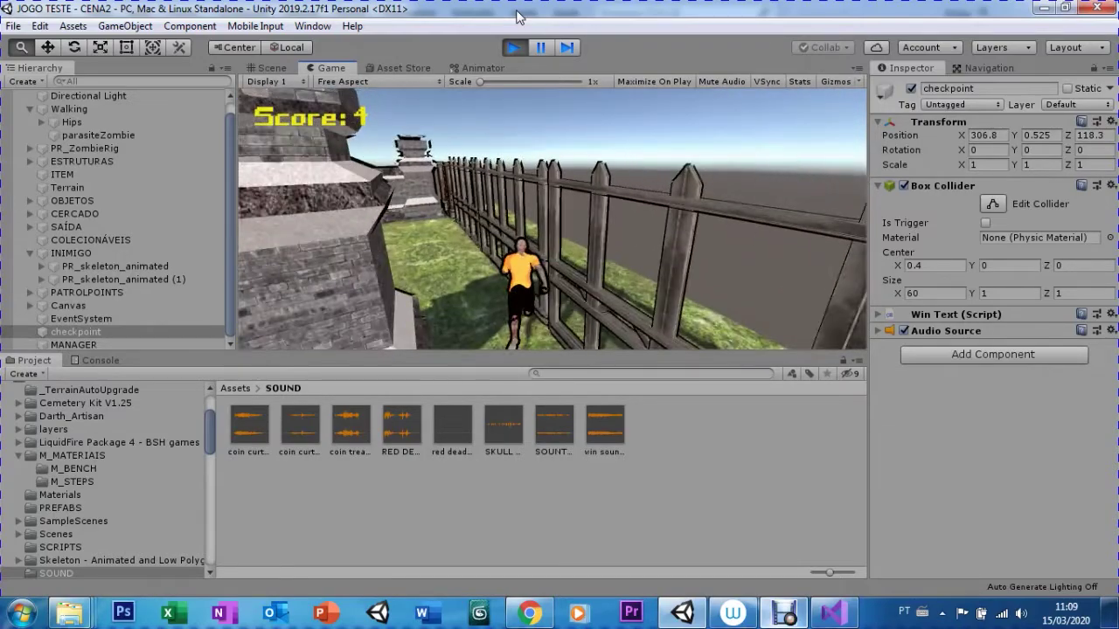
pyautogui.press('w')
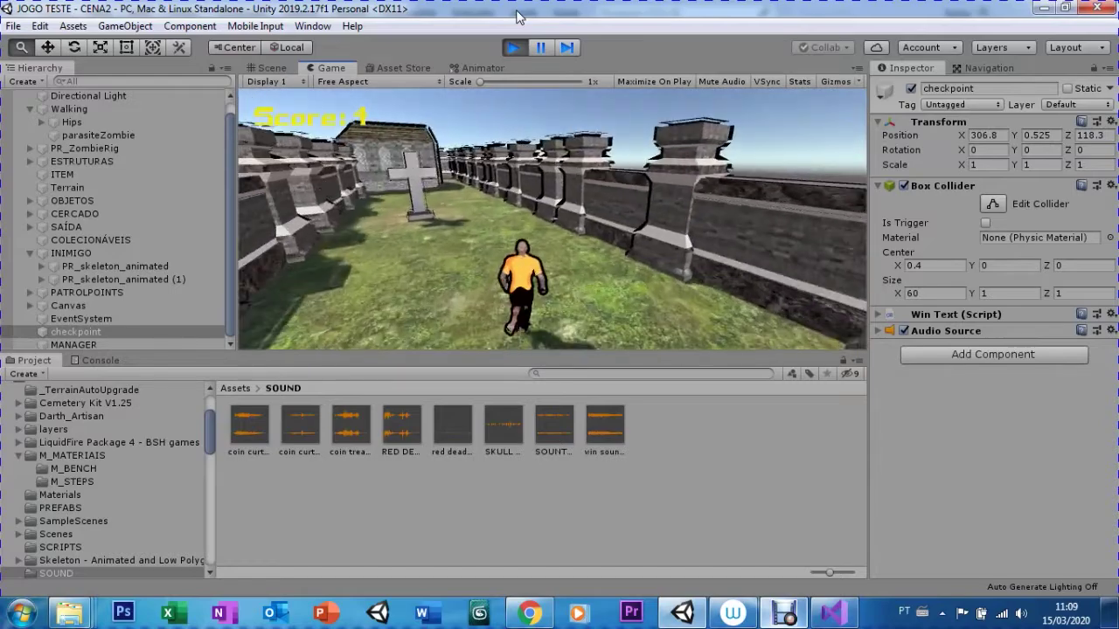
pyautogui.press('w')
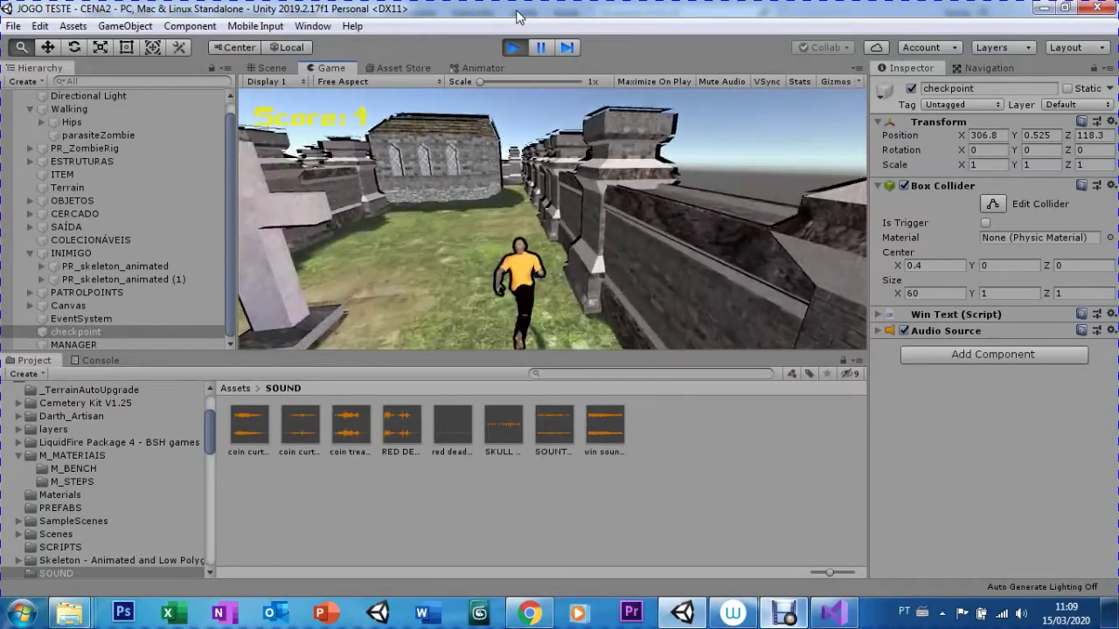
pyautogui.press('w')
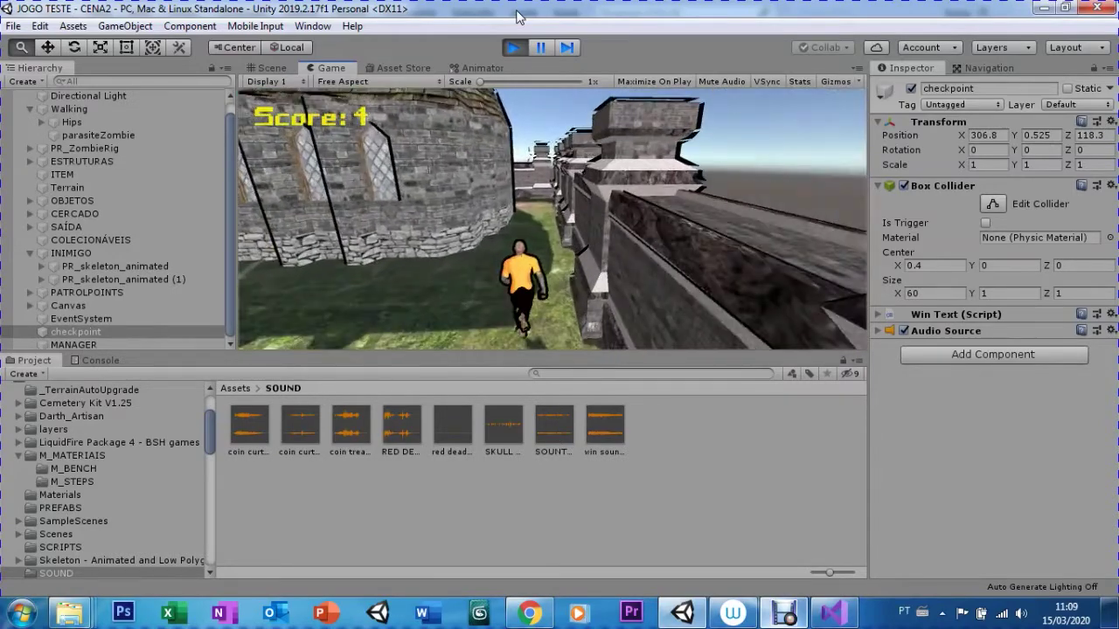
pyautogui.press('w')
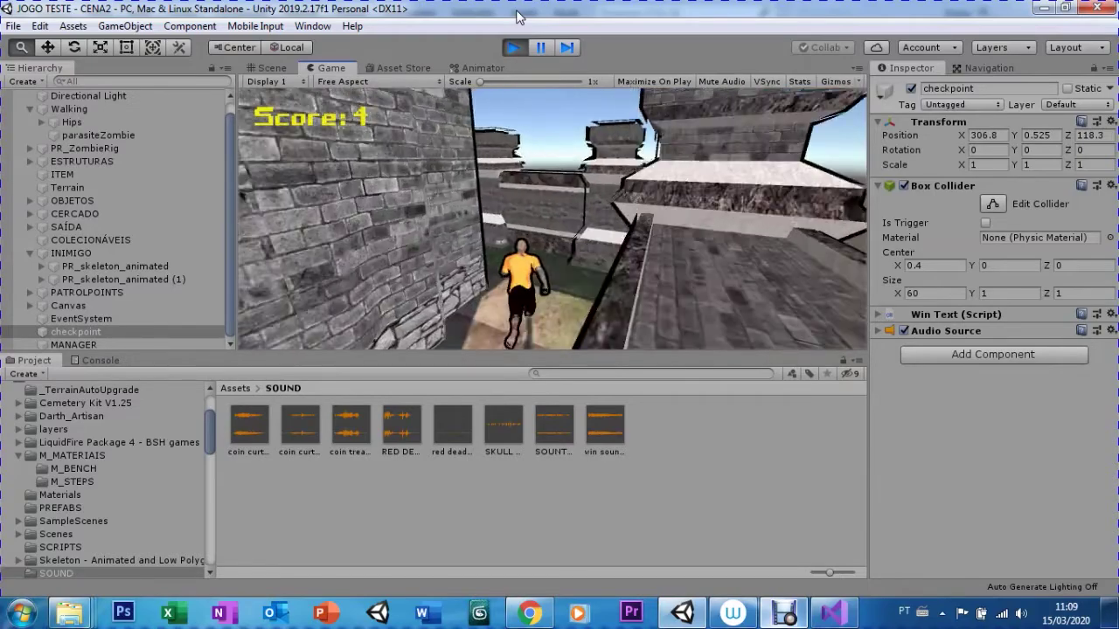
pyautogui.press('w')
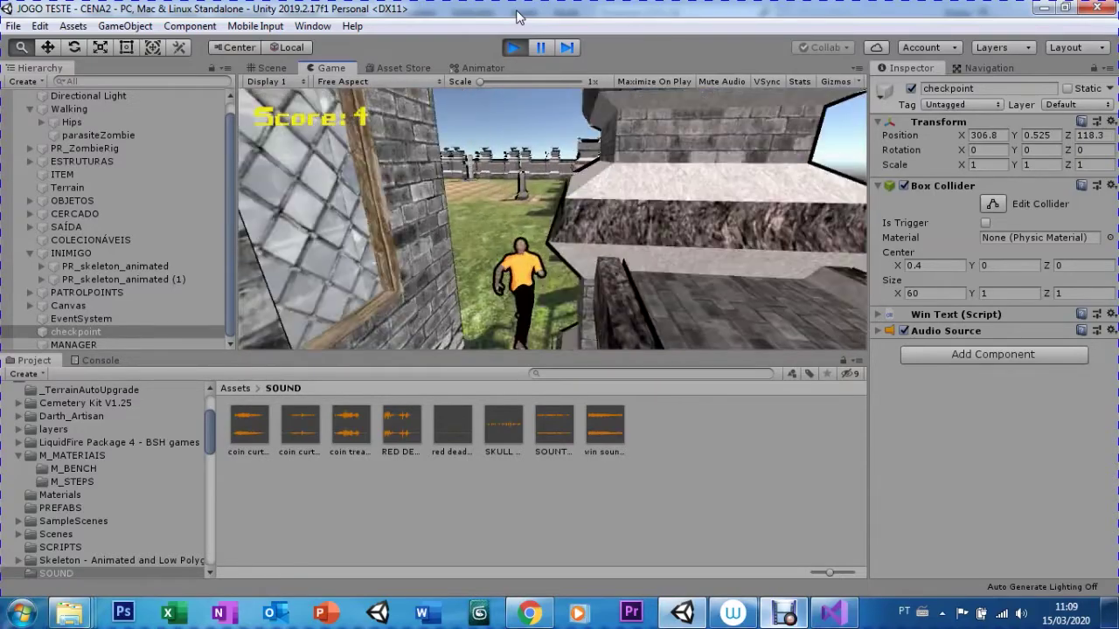
pyautogui.press('w')
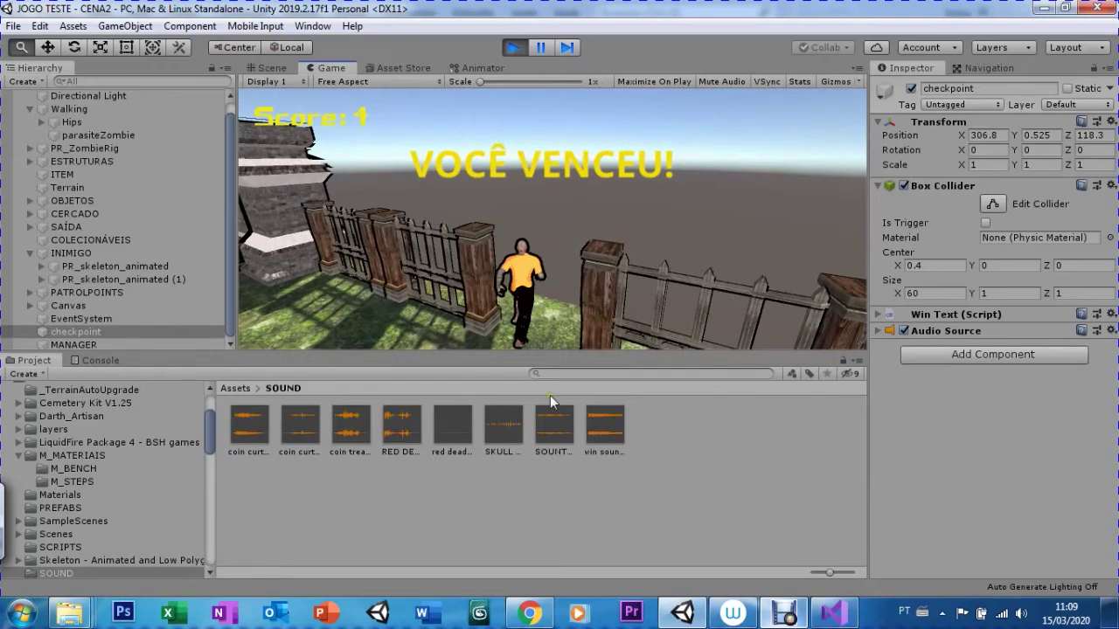
pyautogui.hotkey('ctrl', 'p')
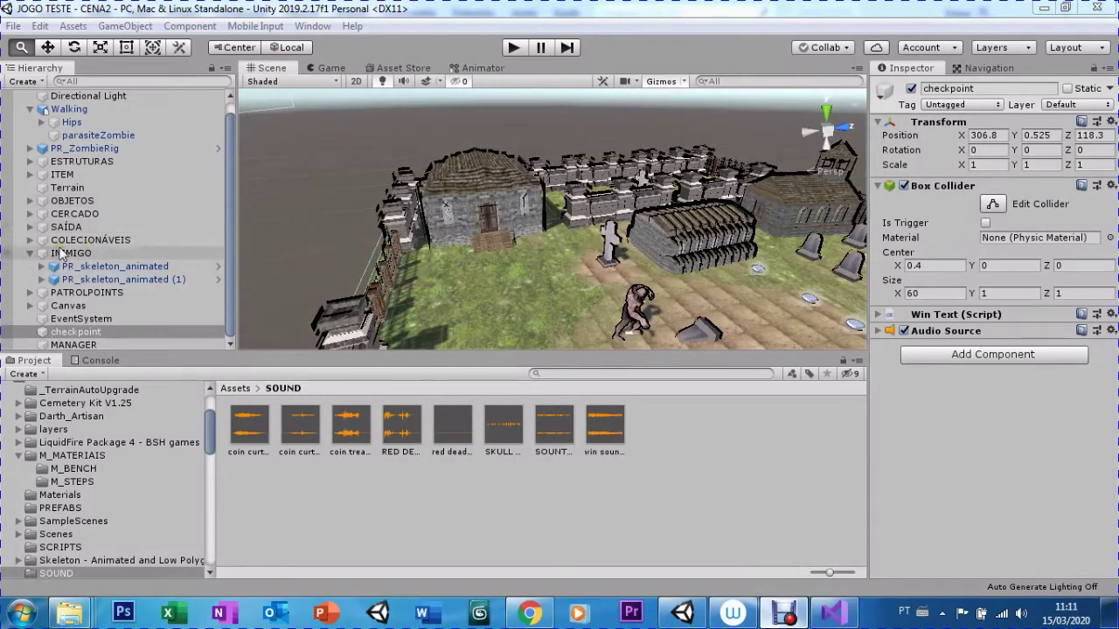
# Step: Mark two PR_Stone Wall pieces and the stone grave stack as Static, including their children
pyautogui.click(42, 163)
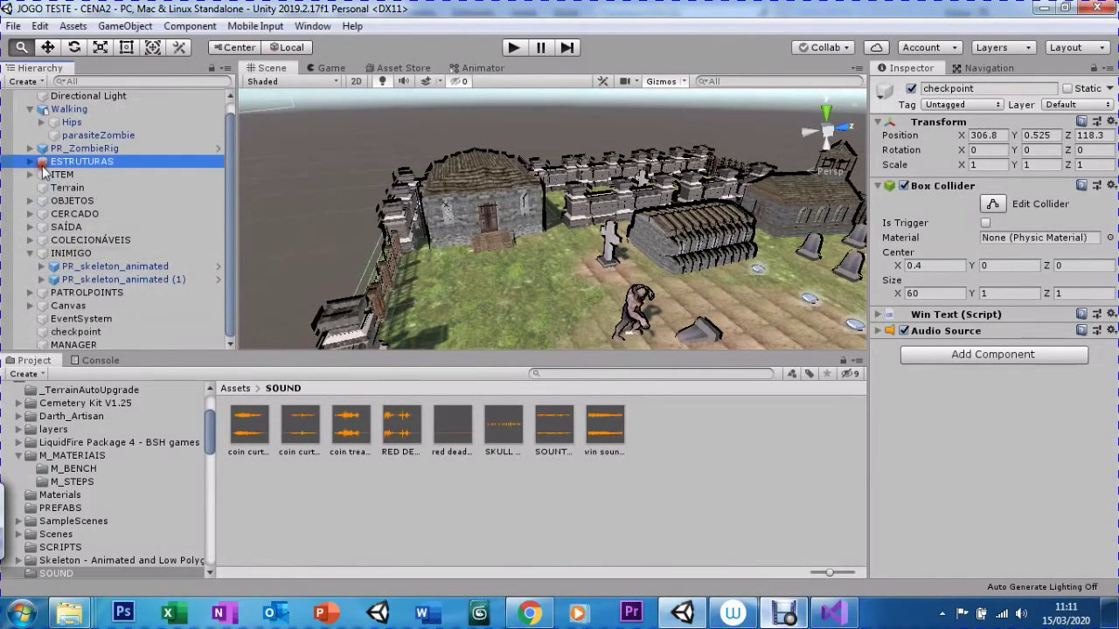
pyautogui.click(30, 109)
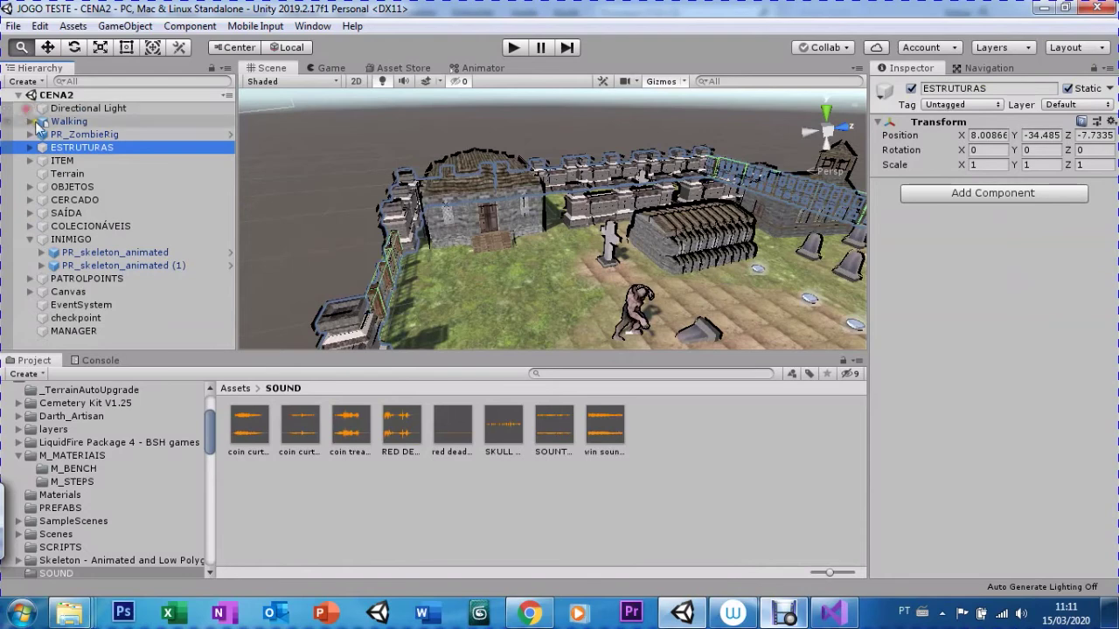
pyautogui.click(49, 188)
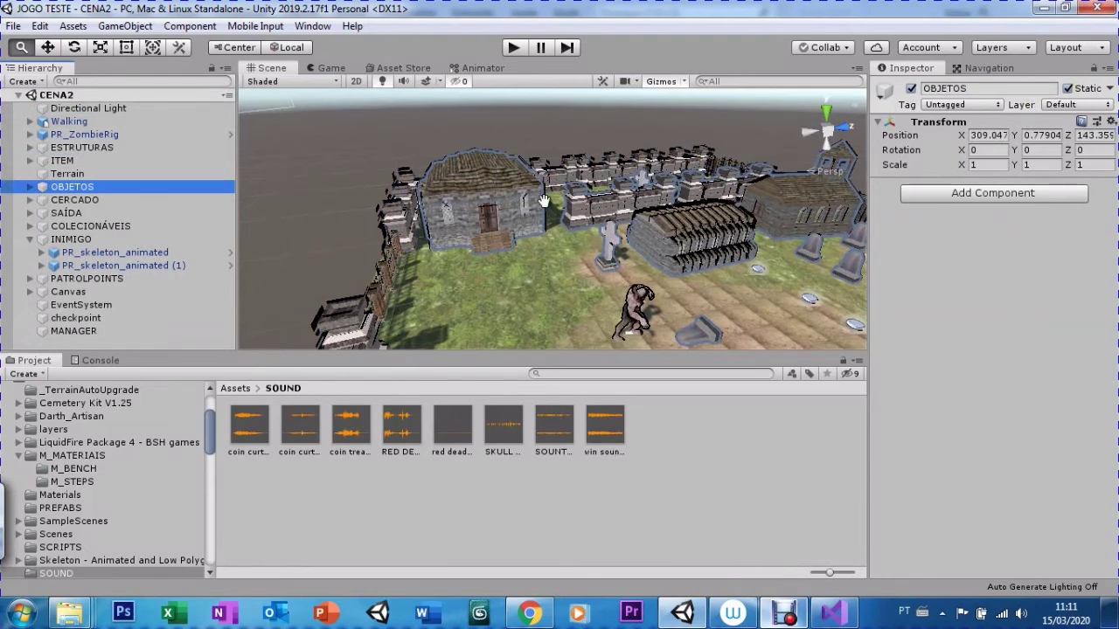
pyautogui.press('w')
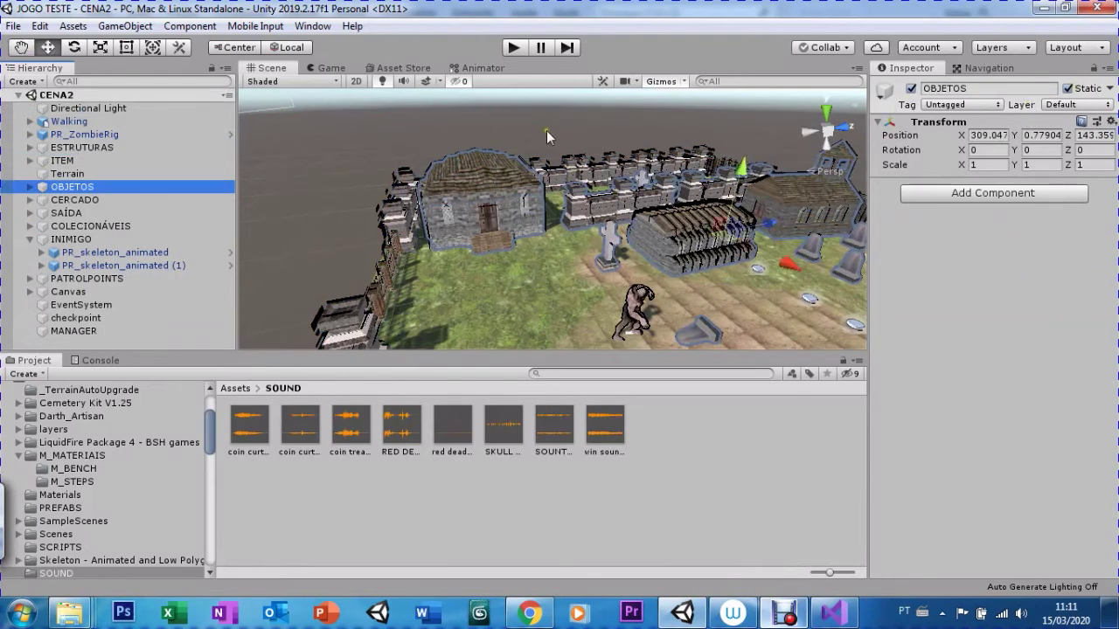
pyautogui.click(587, 203)
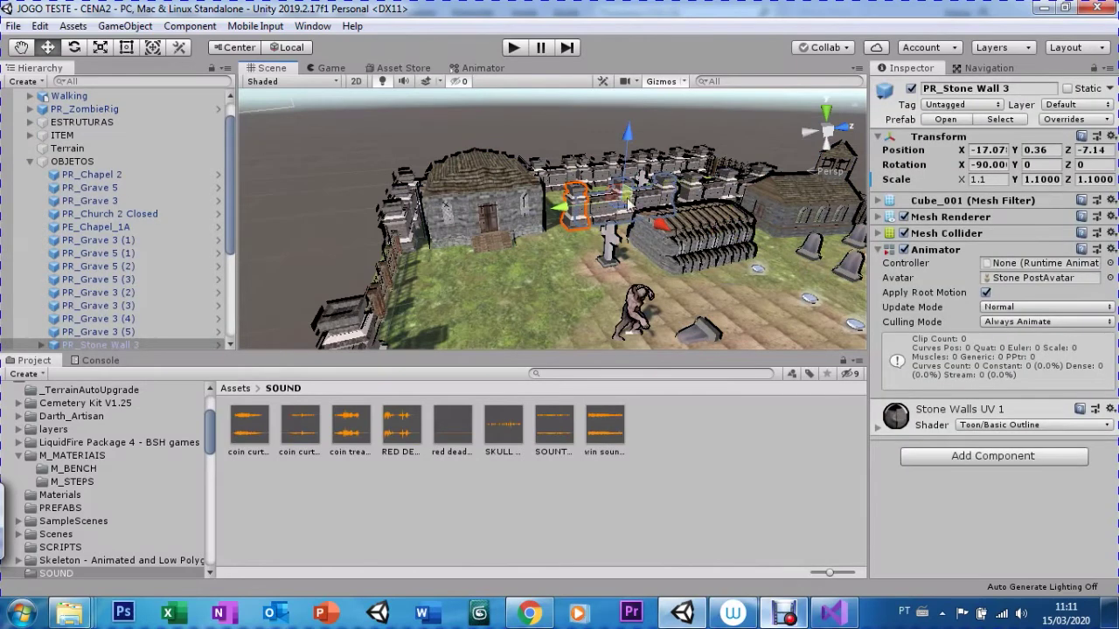
pyautogui.keyDown('ctrl'); pyautogui.click(699, 199); pyautogui.keyUp('ctrl')
pyautogui.keyDown('ctrl'); pyautogui.click(676, 247); pyautogui.keyUp('ctrl')
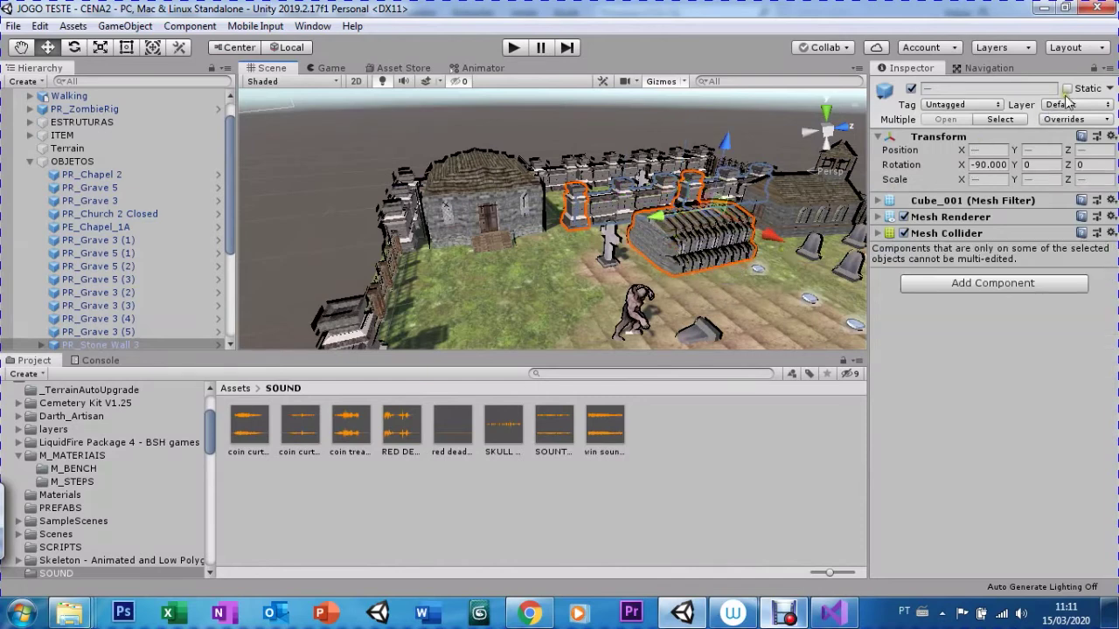
pyautogui.click(1066, 89)
pyautogui.click(518, 339)
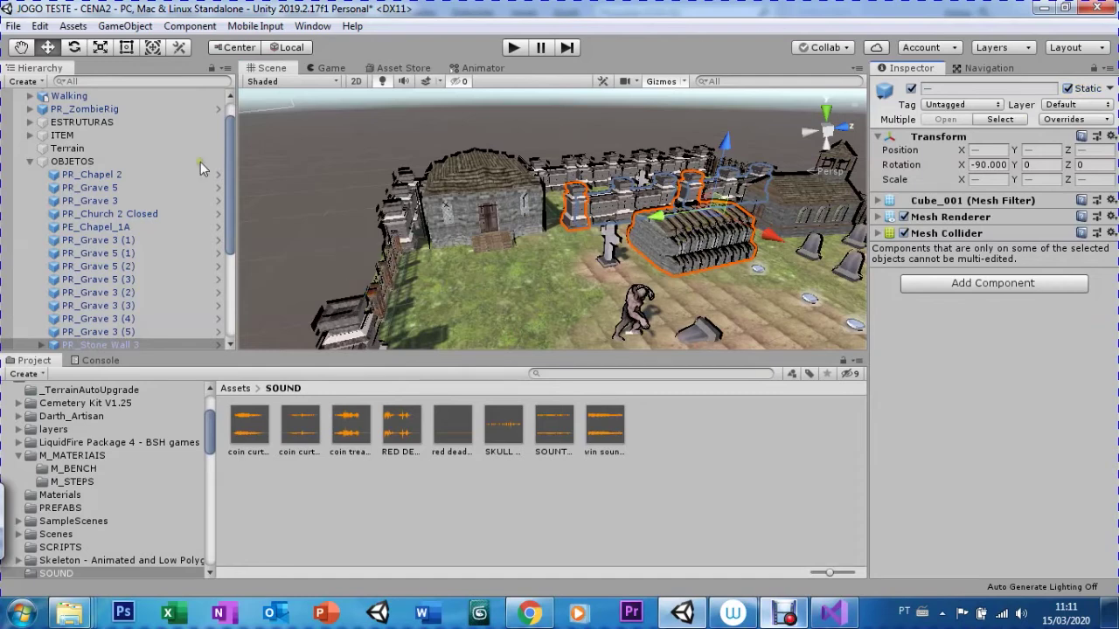
# Step: Multi-select four fence segments on the graveyard's left side and make them Static
pyautogui.click(19, 49)
pyautogui.moveTo(420, 287); pyautogui.dragTo(315, 129)
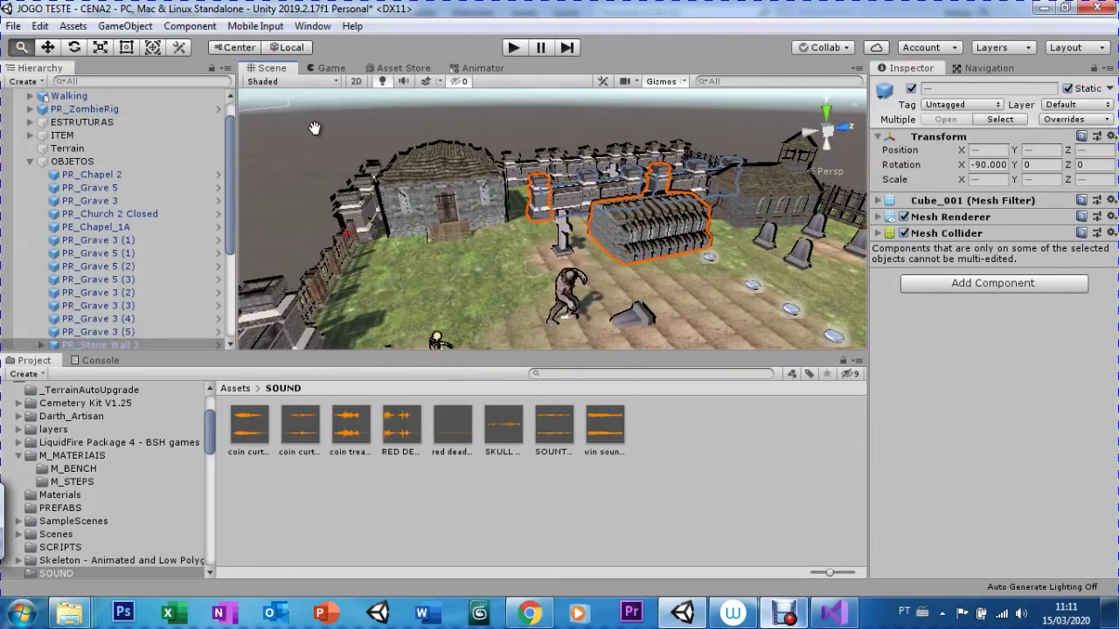
pyautogui.press('w')
pyautogui.click(313, 291)
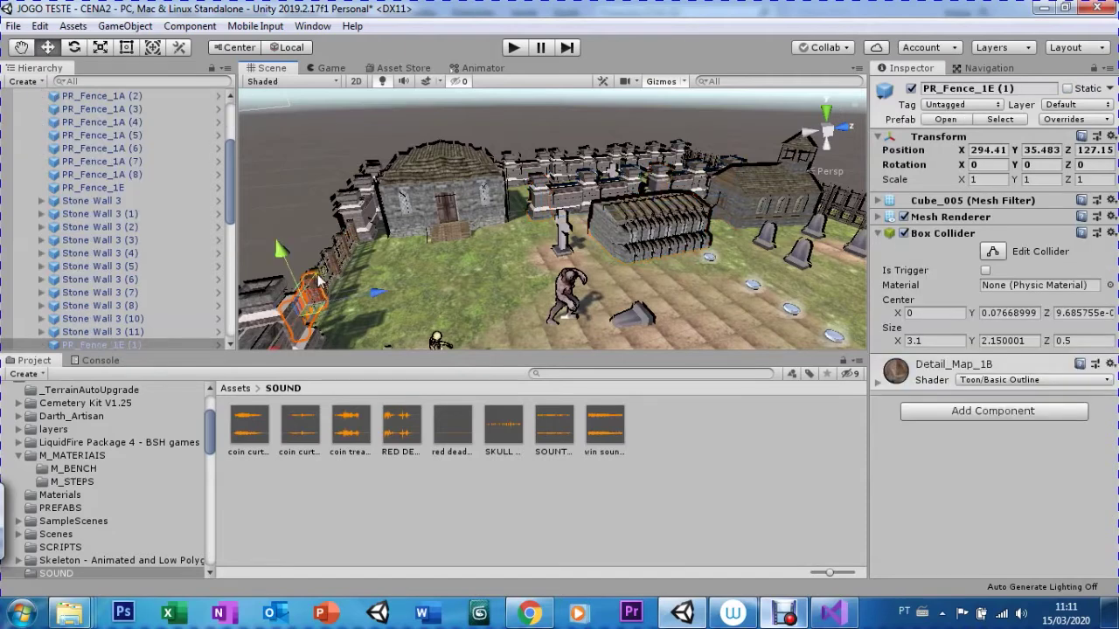
pyautogui.keyDown('ctrl'); pyautogui.click(330, 267); pyautogui.keyUp('ctrl')
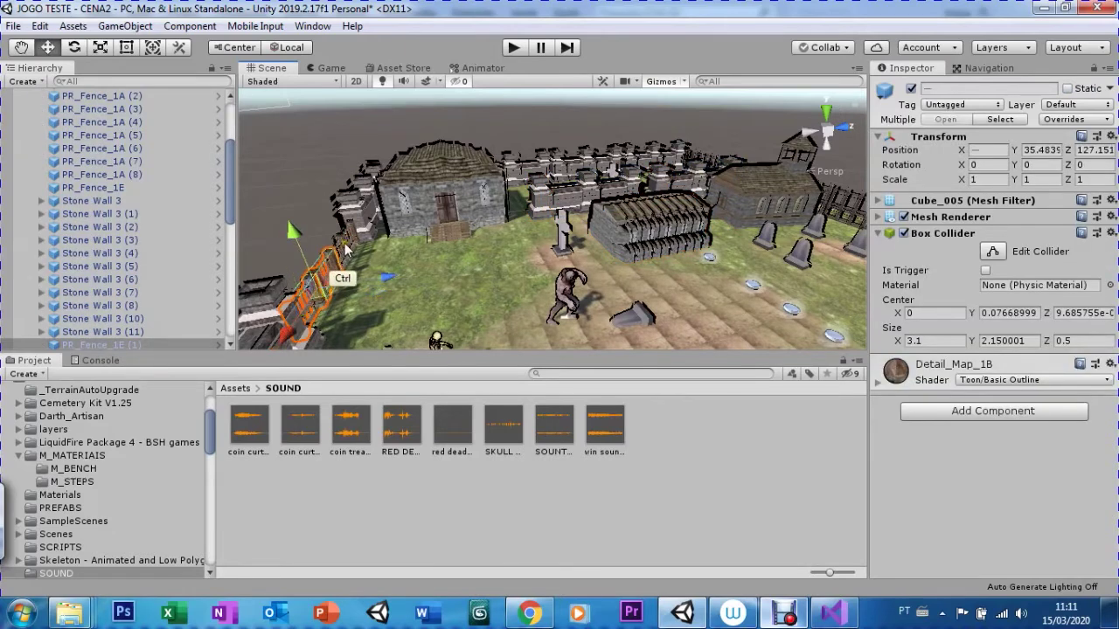
pyautogui.keyDown('ctrl'); pyautogui.click(352, 237); pyautogui.keyUp('ctrl')
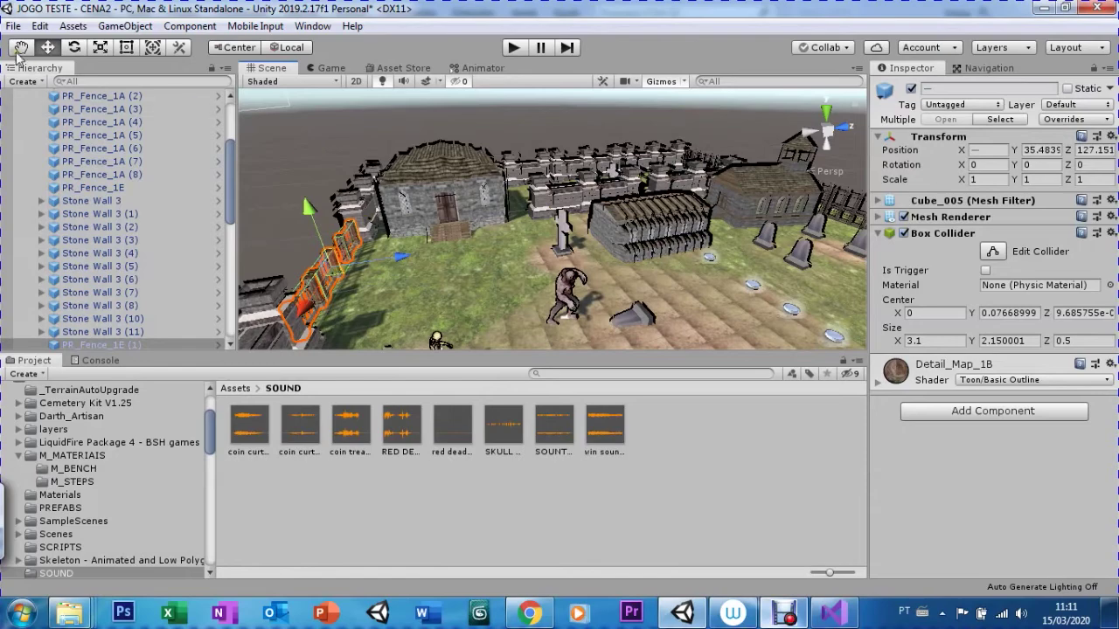
pyautogui.keyDown('alt'); pyautogui.moveTo(448, 274); pyautogui.dragTo(447, 244); pyautogui.keyUp('alt')
pyautogui.moveTo(447, 244)
pyautogui.keyDown('alt'); pyautogui.mouseDown(button='right')
pyautogui.moveTo(346, 201)
pyautogui.moveTo(442, 192)
pyautogui.mouseUp(button='right'); pyautogui.keyUp('alt')
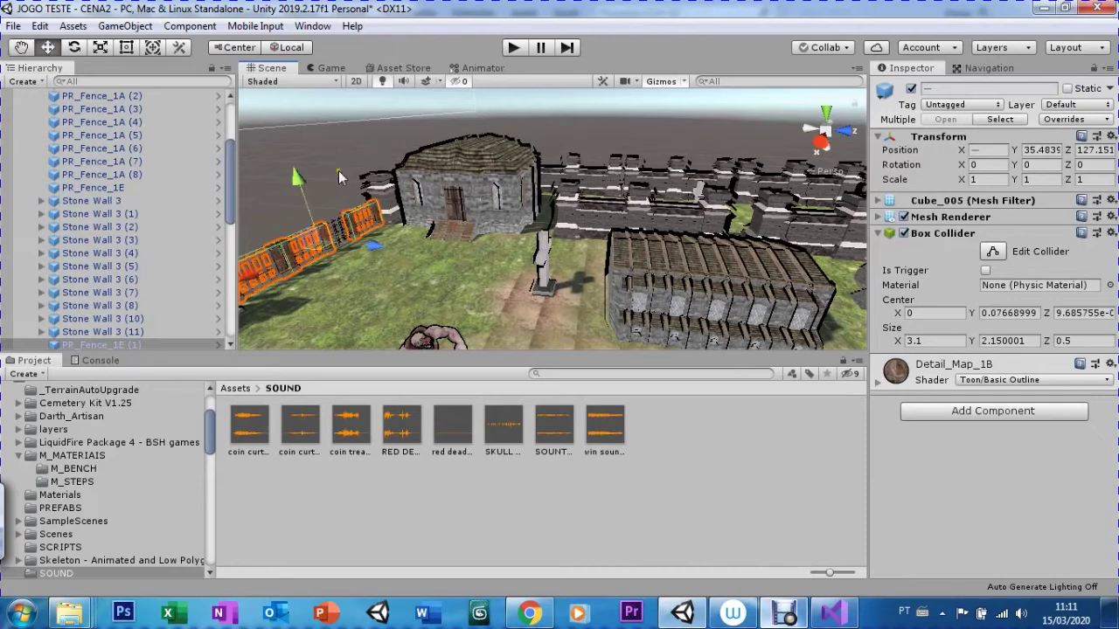
pyautogui.press('ctrl')
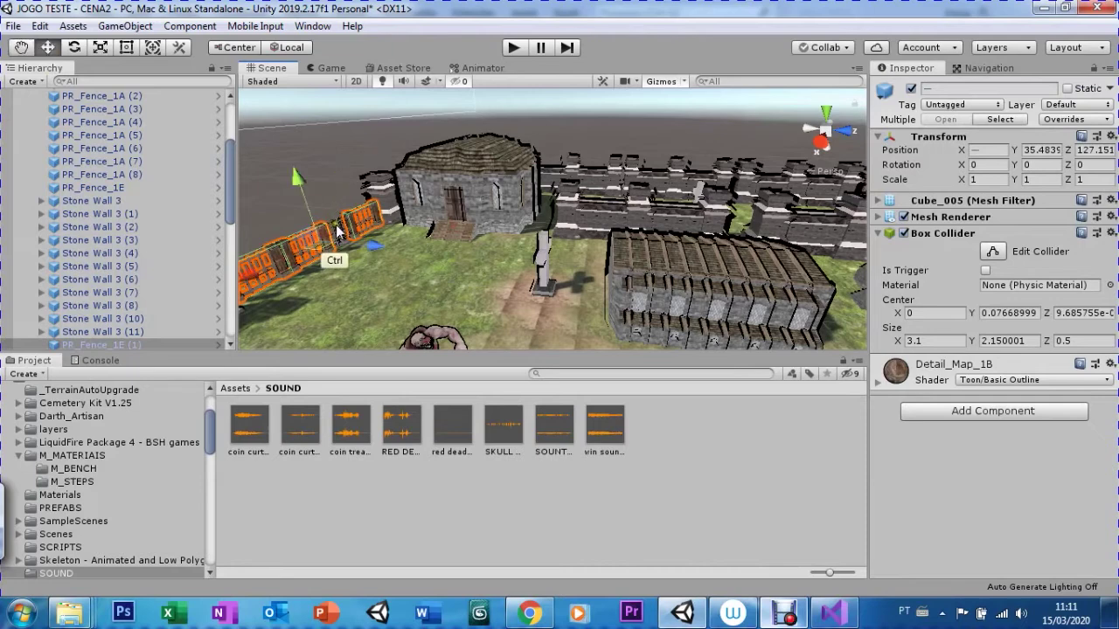
pyautogui.keyDown('ctrl'); pyautogui.click(341, 230); pyautogui.keyUp('ctrl')
pyautogui.click(1064, 89)
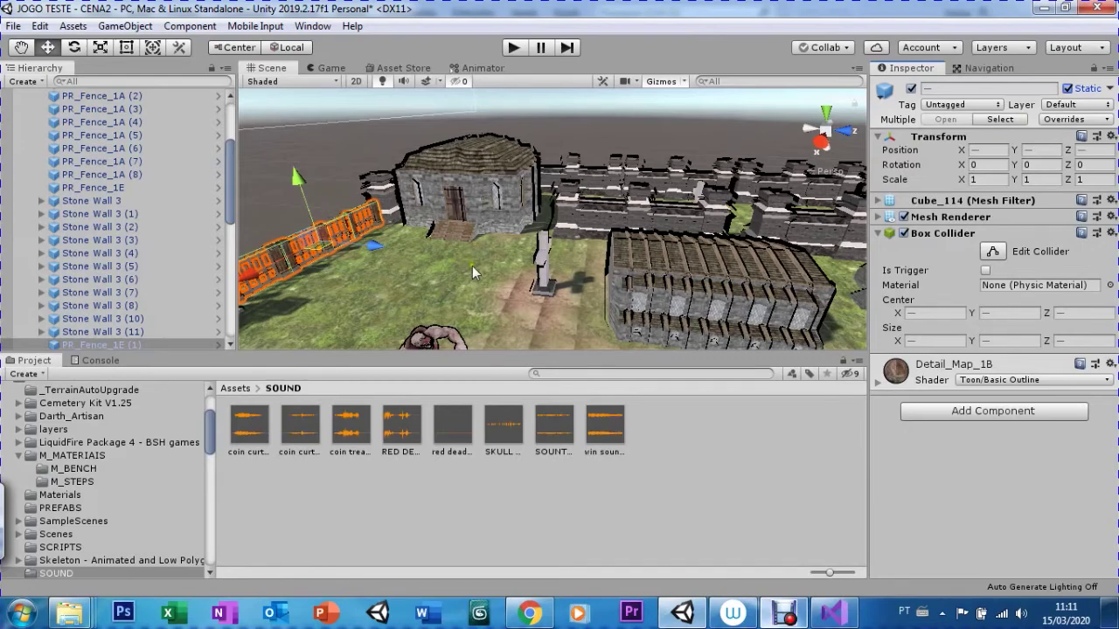
# Step: Look over the church and graves and bring up the Navigation bake settings
pyautogui.scroll(-2, 472, 266)
pyautogui.moveTo(466, 267)
pyautogui.keyDown('alt'); pyautogui.mouseDown()
pyautogui.moveTo(479, 264)
pyautogui.moveTo(463, 258)
pyautogui.mouseUp(); pyautogui.keyUp('alt')
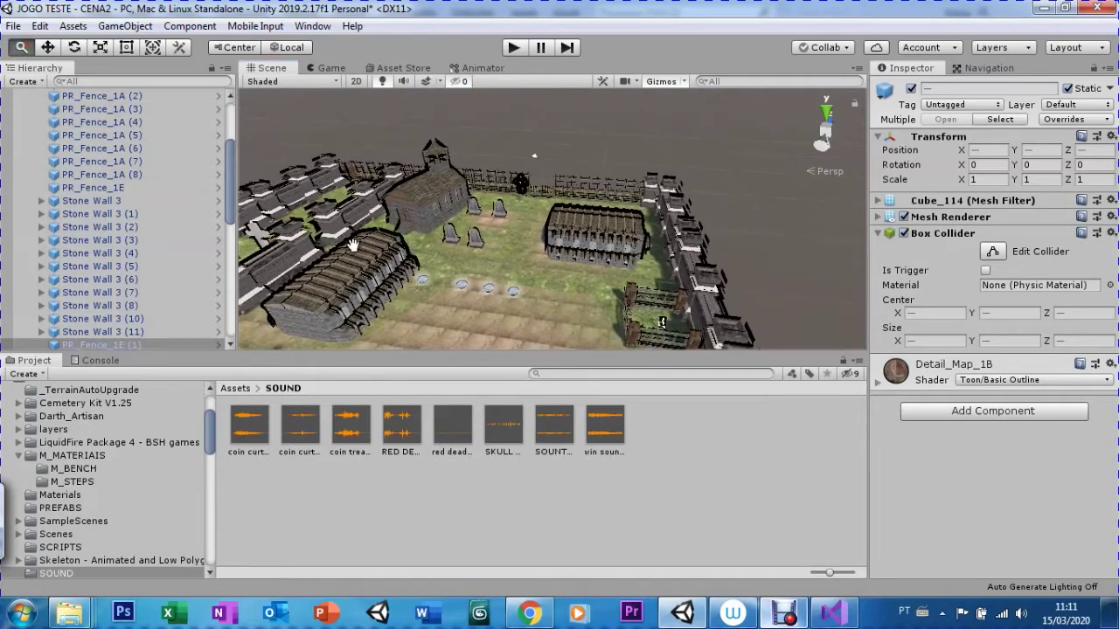
pyautogui.keyDown('alt'); pyautogui.moveTo(463, 258); pyautogui.dragTo(545, 252, button='right'); pyautogui.keyUp('alt')
pyautogui.keyDown('alt'); pyautogui.moveTo(546, 252); pyautogui.dragTo(620, 204); pyautogui.keyUp('alt')
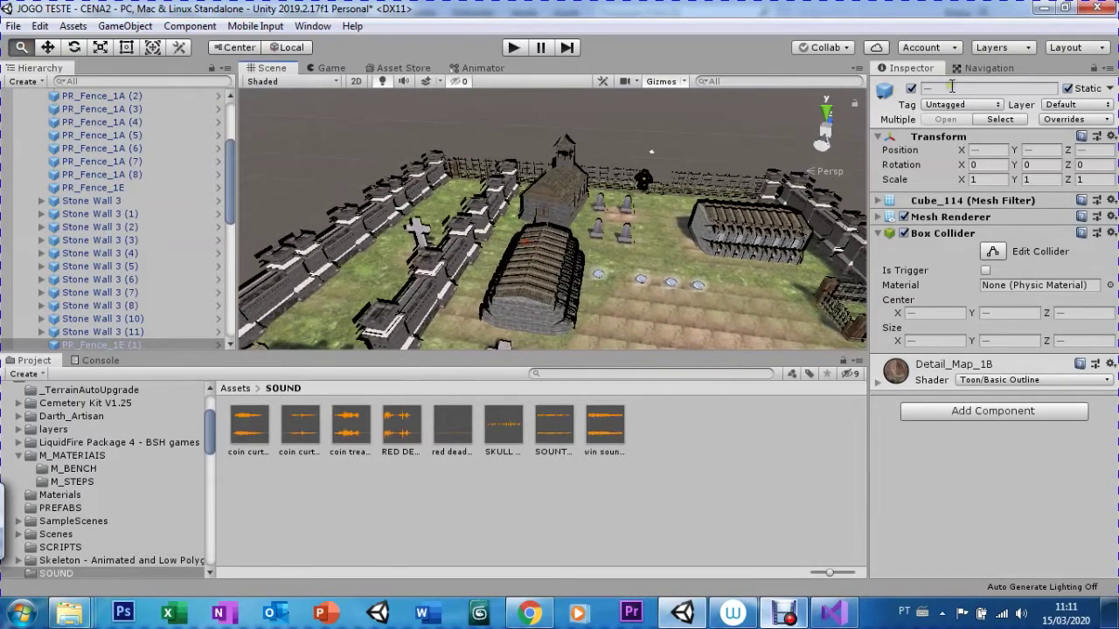
pyautogui.click(964, 70)
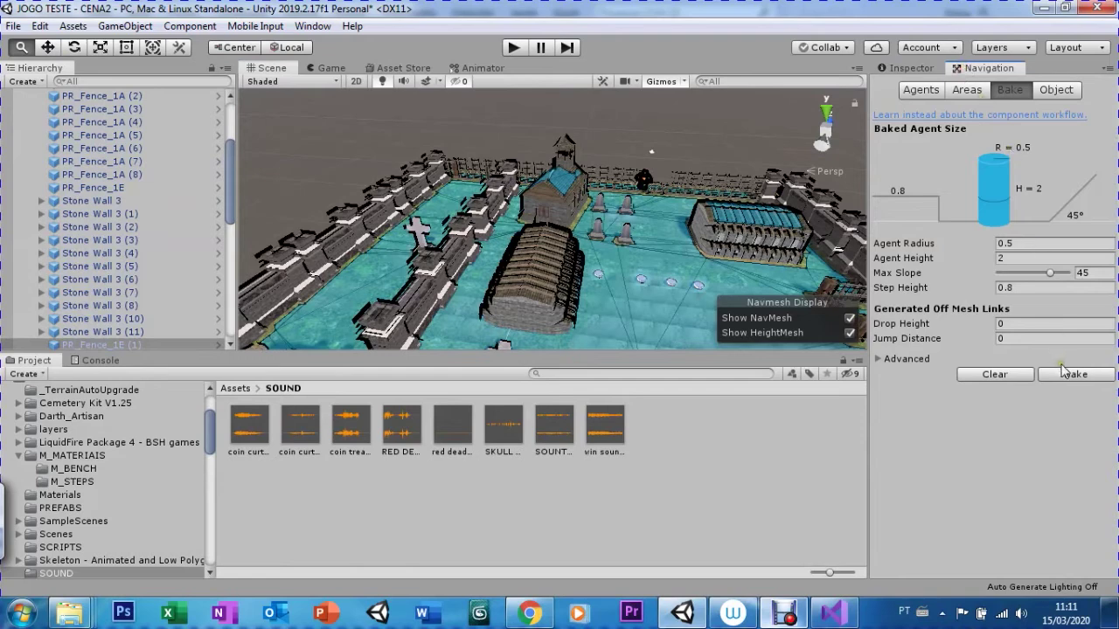
# Step: Bake the navigation mesh and collapse the ESTRUTURAS and OBJETOS groups
pyautogui.click(1065, 377)
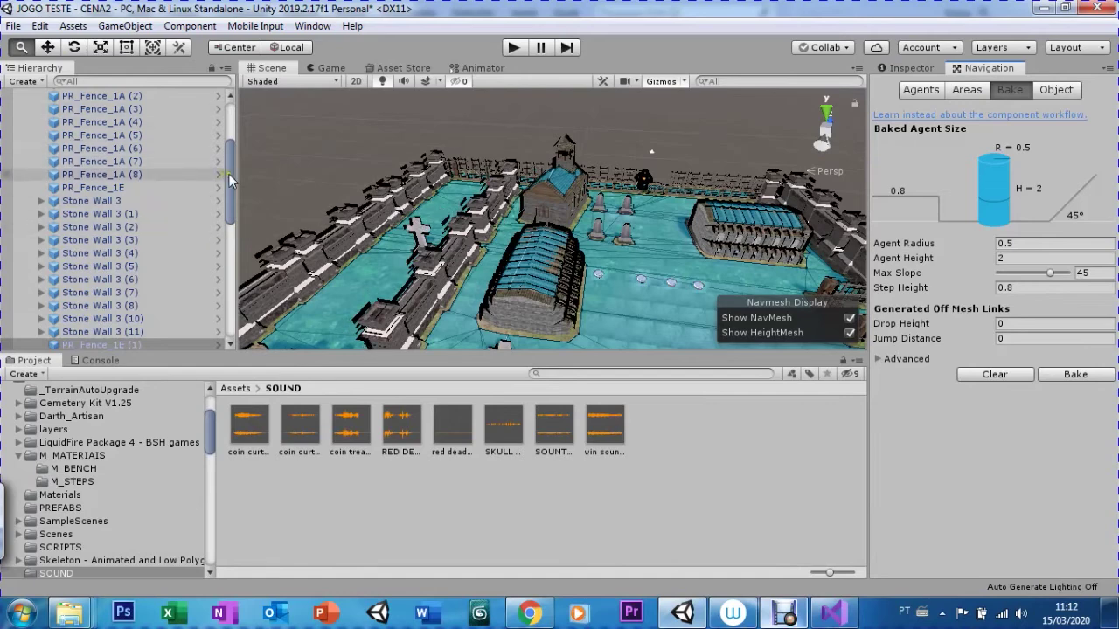
pyautogui.moveTo(249, 221); pyautogui.dragTo(57, 174)
pyautogui.click(32, 147)
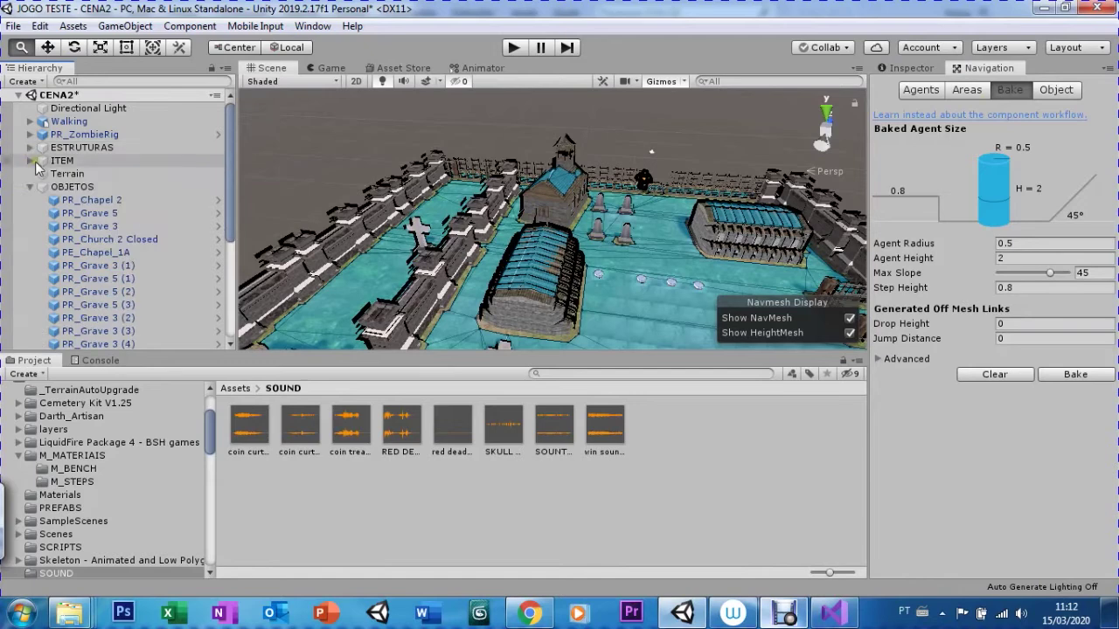
pyautogui.click(29, 186)
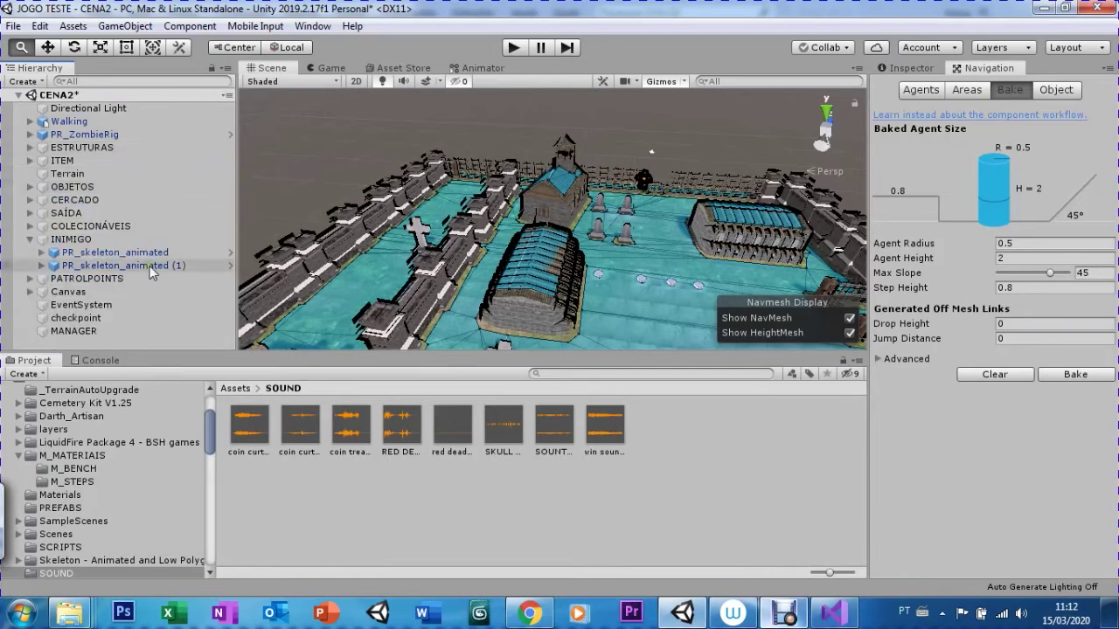
# Step: View patrol point ponto2B from above and show its Transform at X -4.6, Y 0, Z 0.3
pyautogui.click(36, 279)
pyautogui.click(31, 278)
pyautogui.click(70, 332)
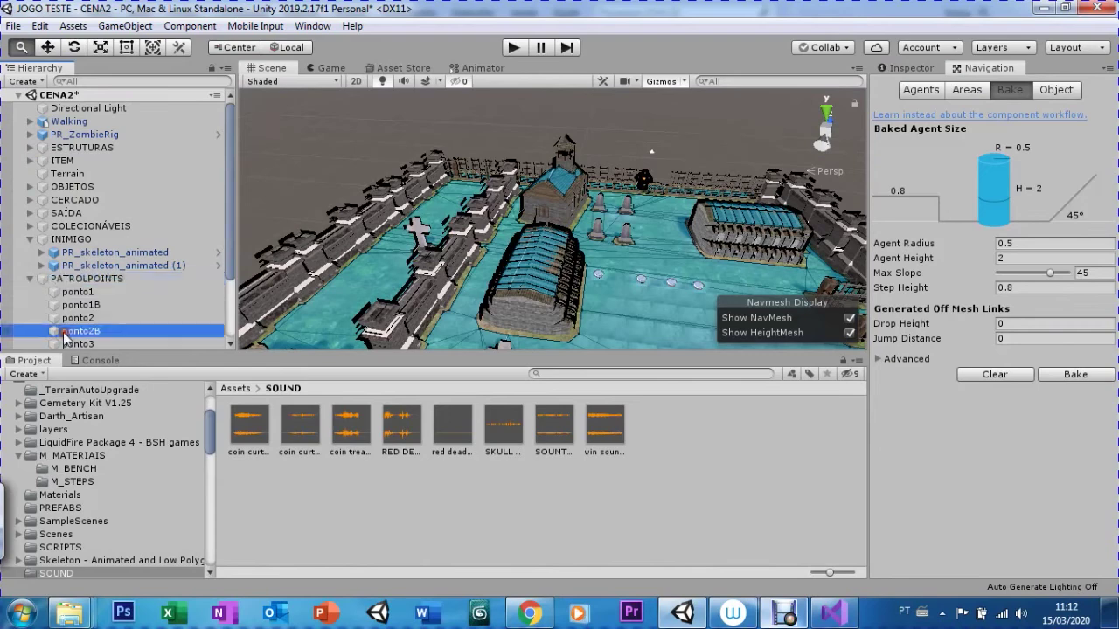
pyautogui.click(827, 112)
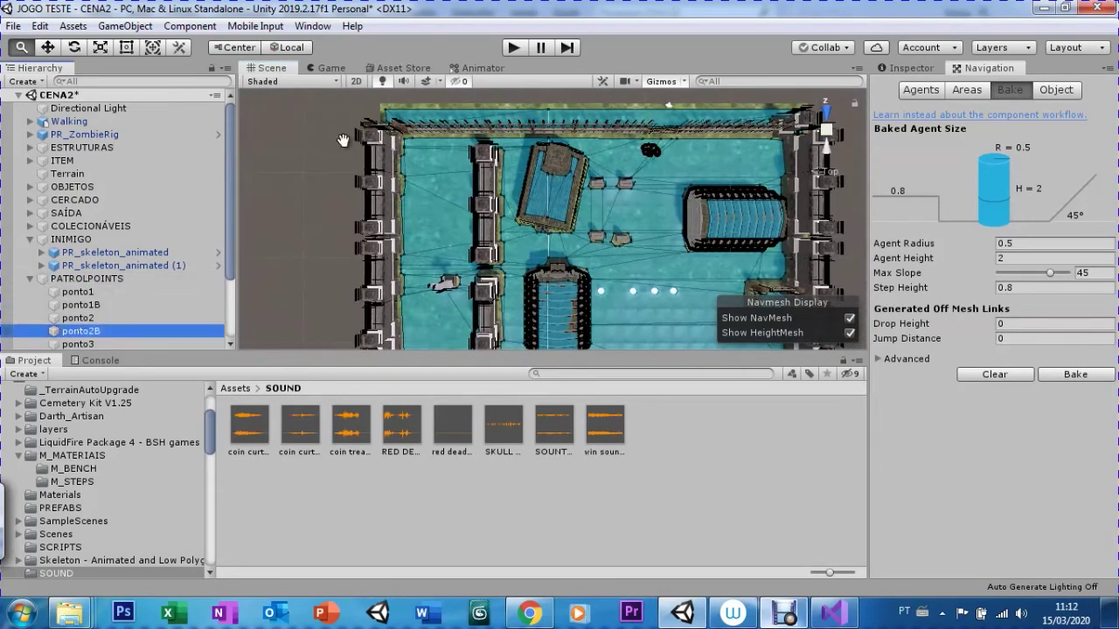
pyautogui.click(910, 67)
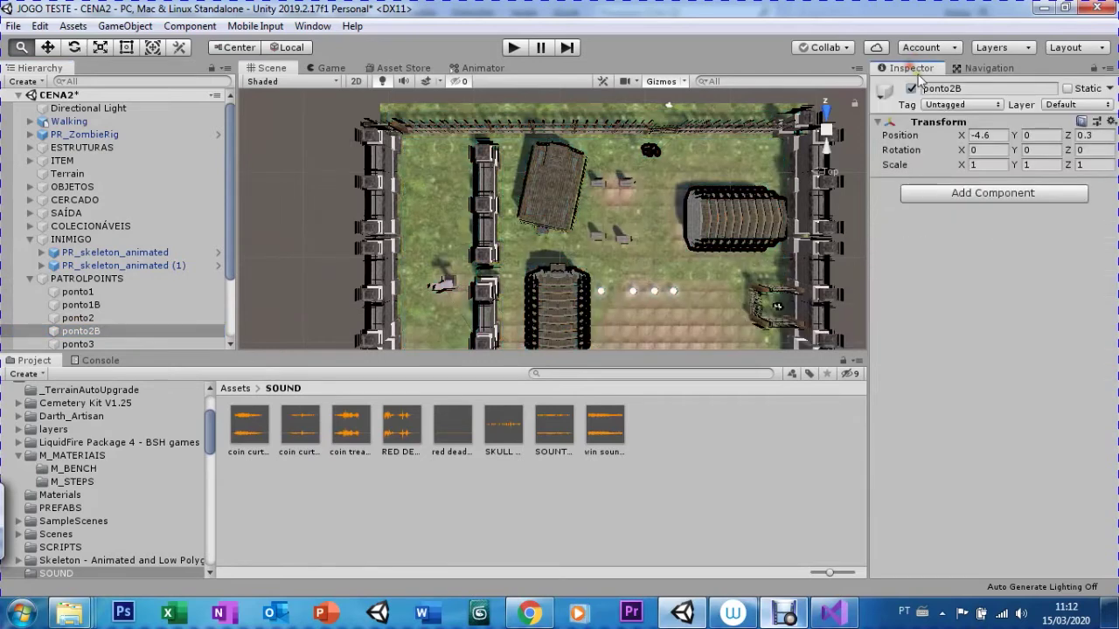
# Step: Select patrol points ponto2, ponto2B and ponto3 in turn to locate them in the scene
pyautogui.click(78, 318)
pyautogui.click(89, 331)
pyautogui.click(78, 343)
pyautogui.moveTo(228, 265); pyautogui.dragTo(223, 310)
pyautogui.click(72, 277)
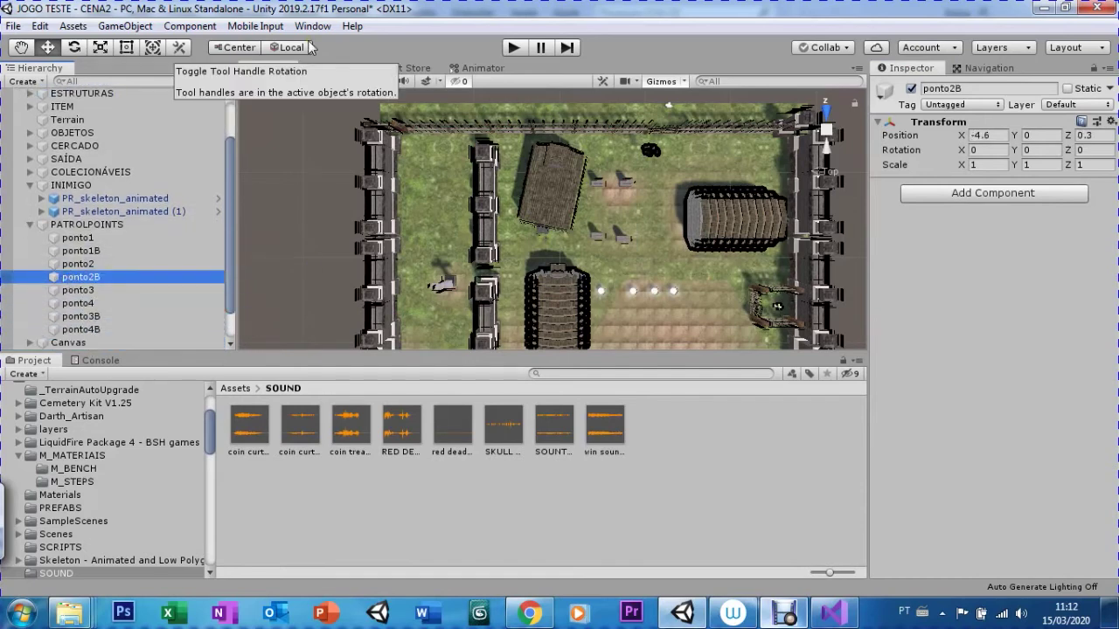
pyautogui.scroll(-2, 420, 264)
pyautogui.scroll(-2, 420, 264)
pyautogui.scroll(-2, 419, 264)
pyautogui.scroll(-2, 420, 264)
pyautogui.scroll(-2, 420, 264)
pyautogui.scroll(-2, 419, 264)
pyautogui.scroll(-2, 419, 264)
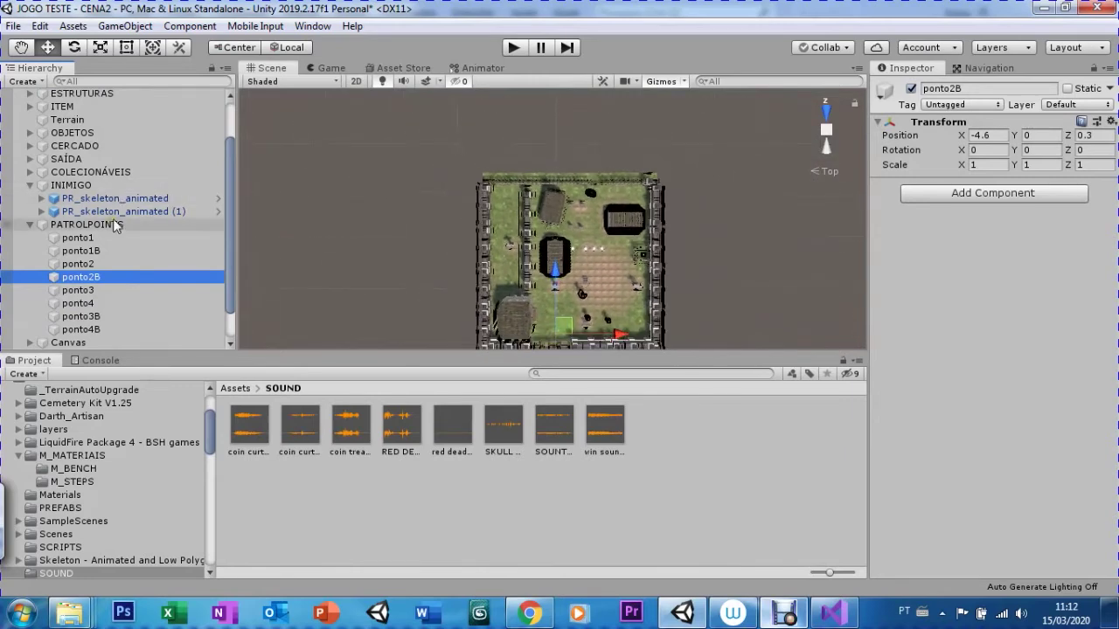
pyautogui.click(75, 266)
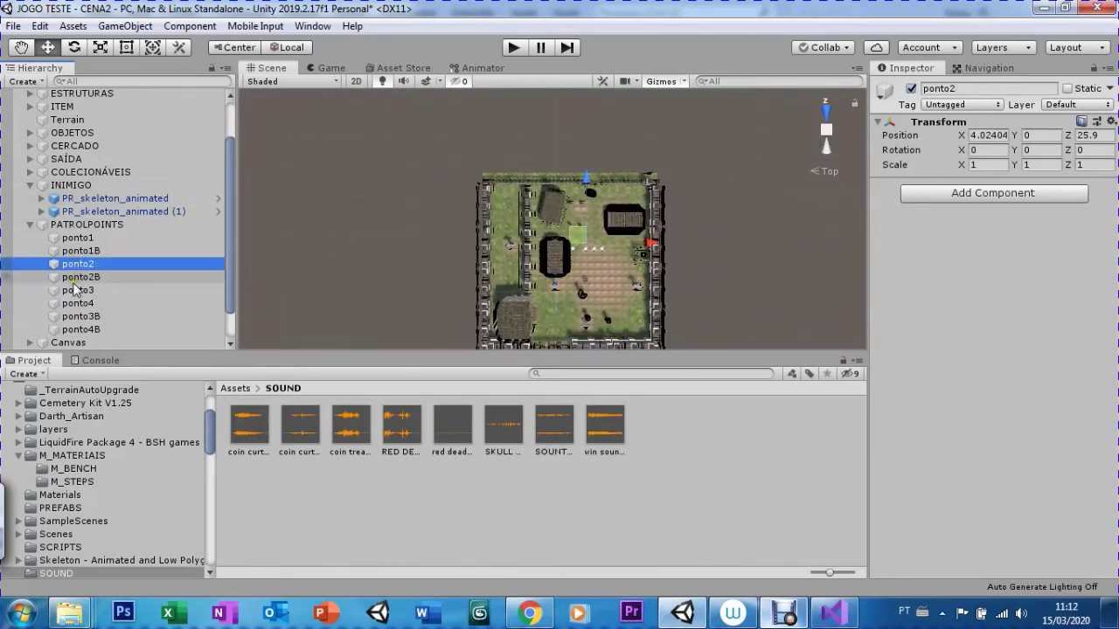
# Step: Move patrol point ponto4 left along X to 8.9
pyautogui.click(76, 305)
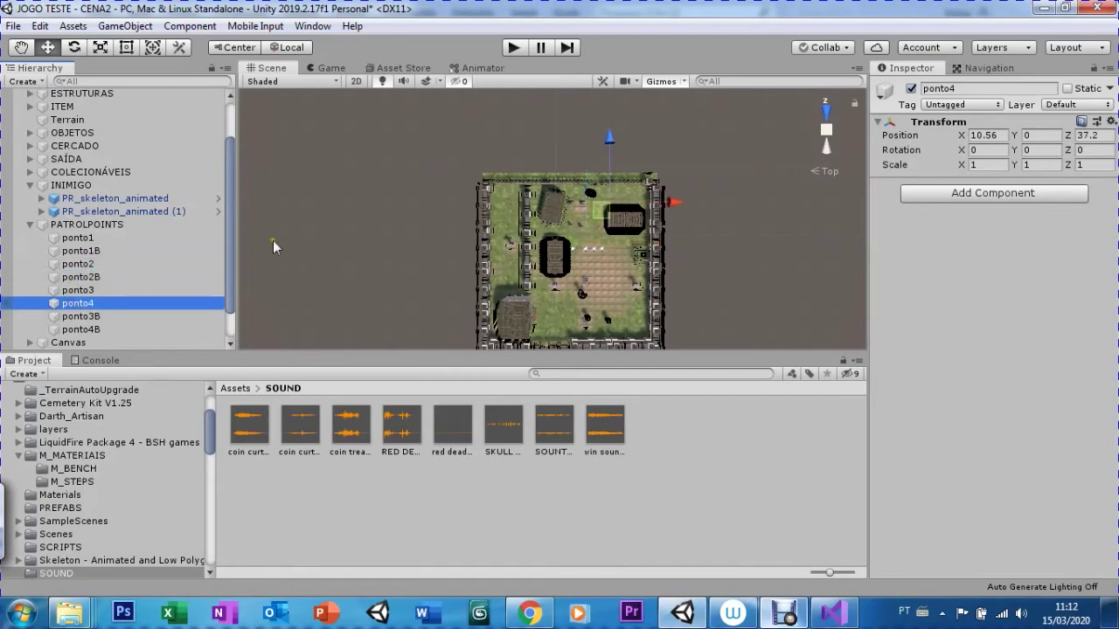
pyautogui.click(663, 204)
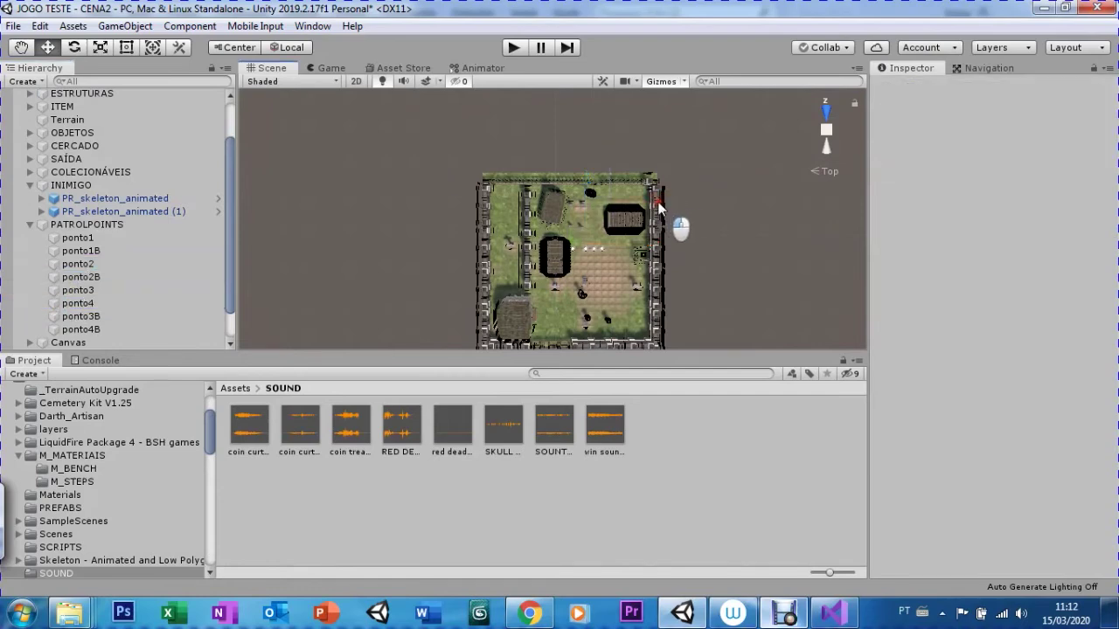
pyautogui.hotkey('ctrl', 'z')
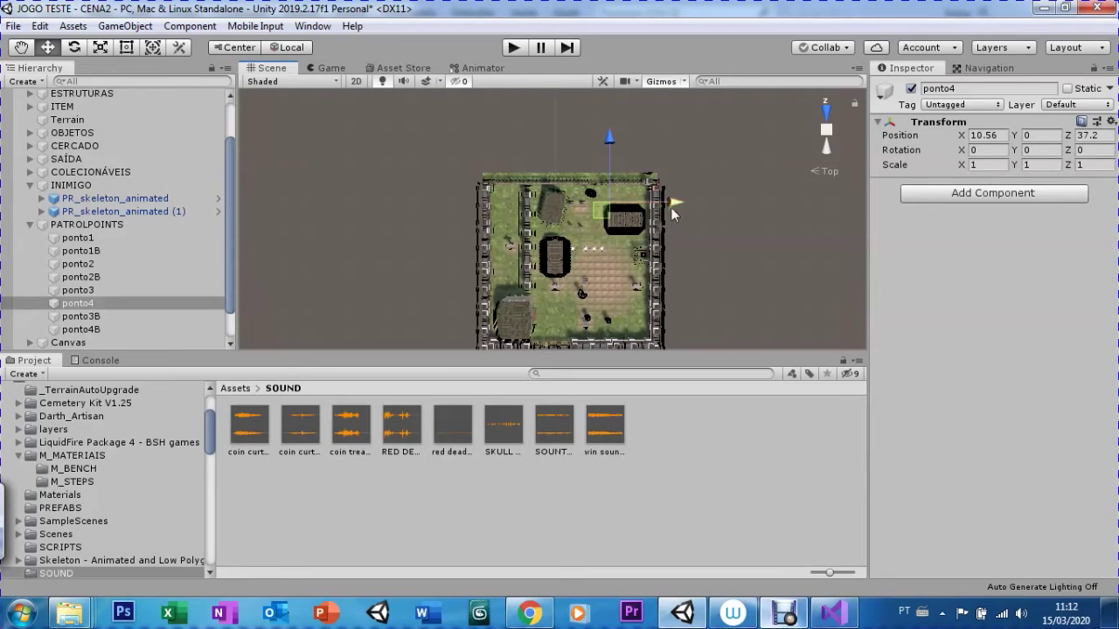
pyautogui.moveTo(662, 205); pyautogui.dragTo(588, 207)
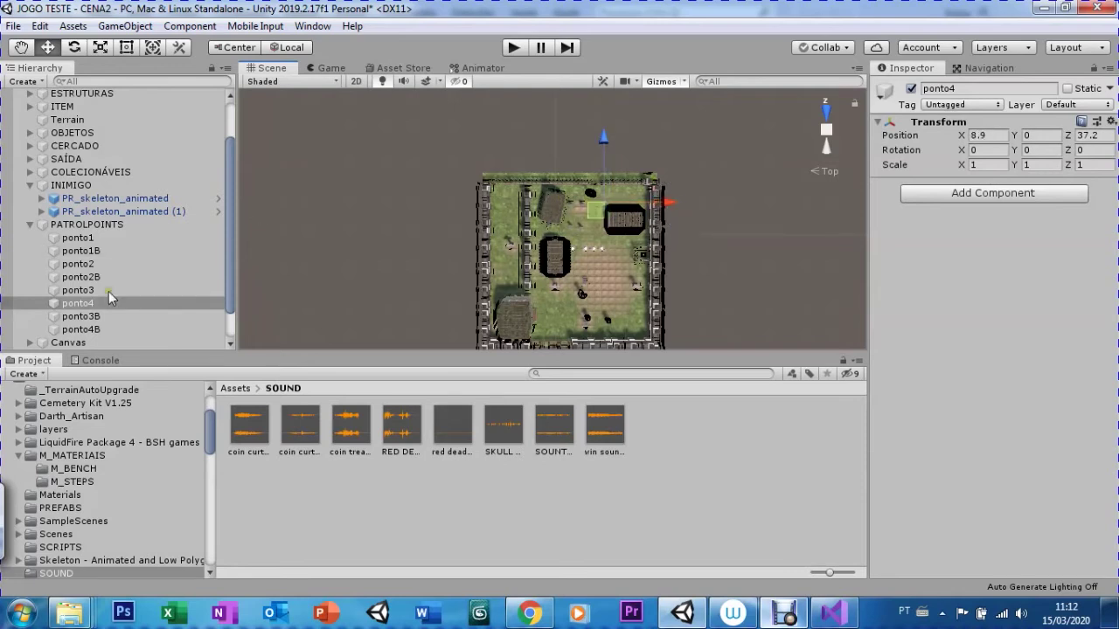
# Step: Shift ponto3B to X -20.7, Z 17.3 and collapse the PATROLPOINTS group
pyautogui.click(93, 317)
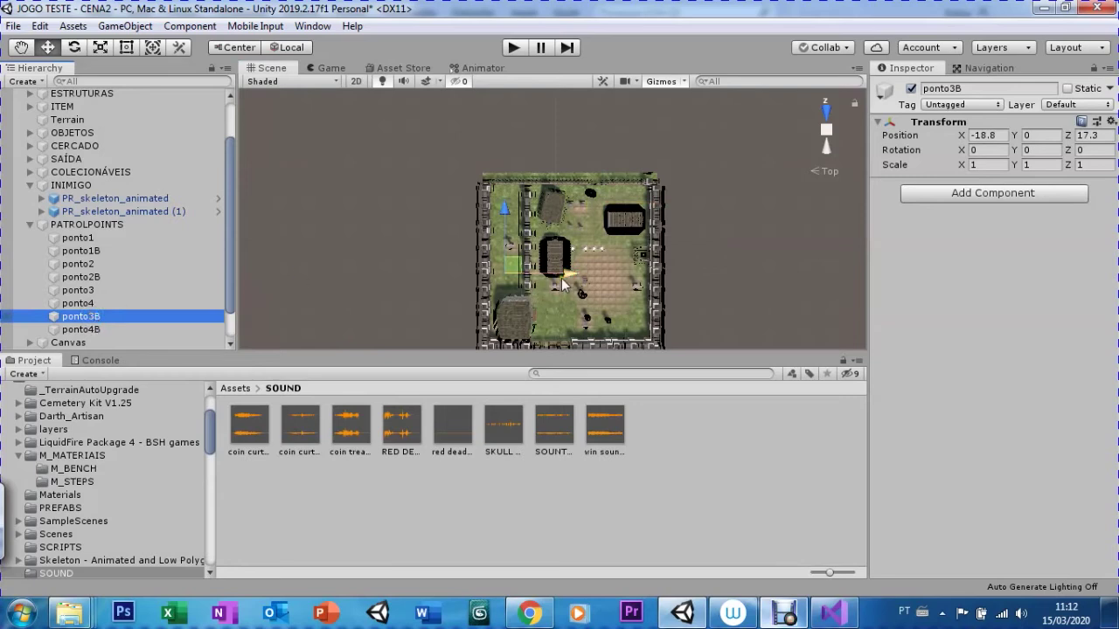
pyautogui.moveTo(562, 282); pyautogui.dragTo(557, 298)
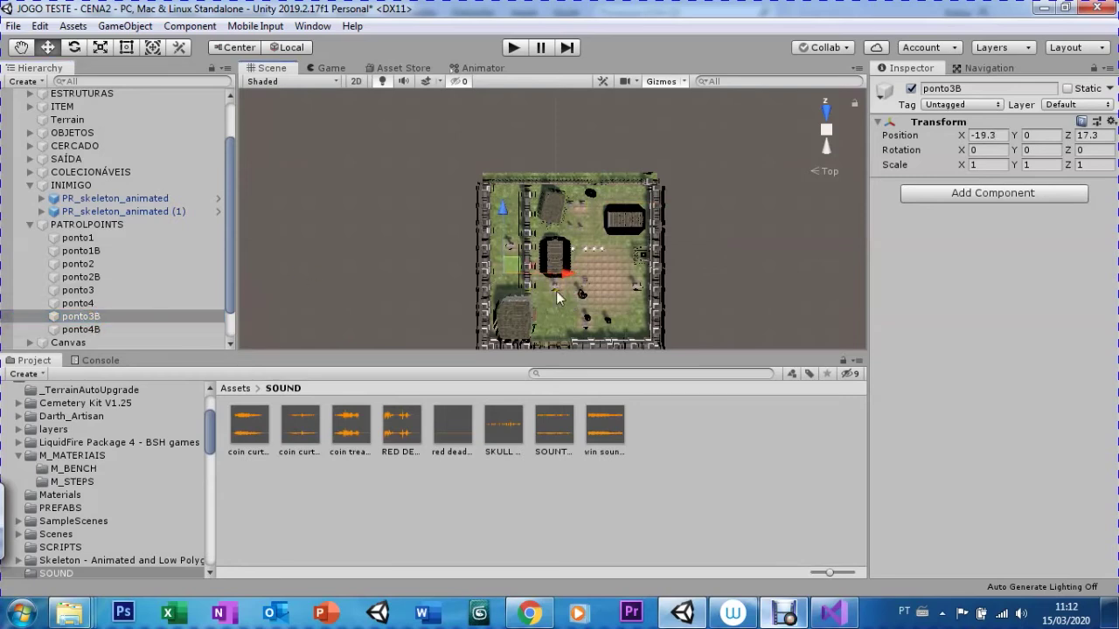
pyautogui.click(95, 331)
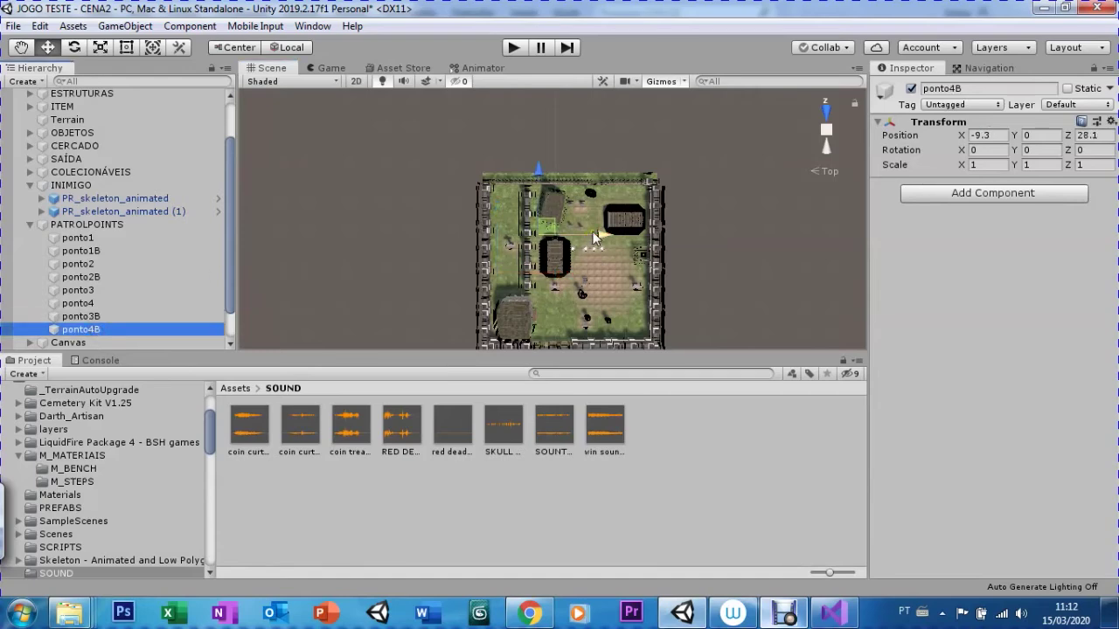
pyautogui.scroll(3, 555, 204)
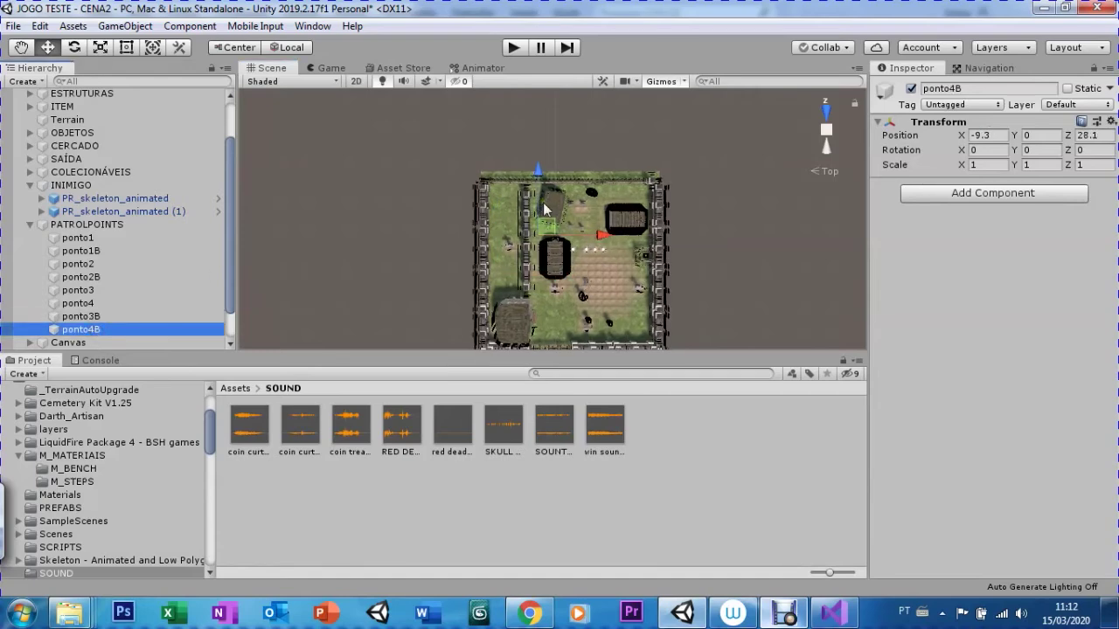
pyautogui.scroll(3, 542, 202)
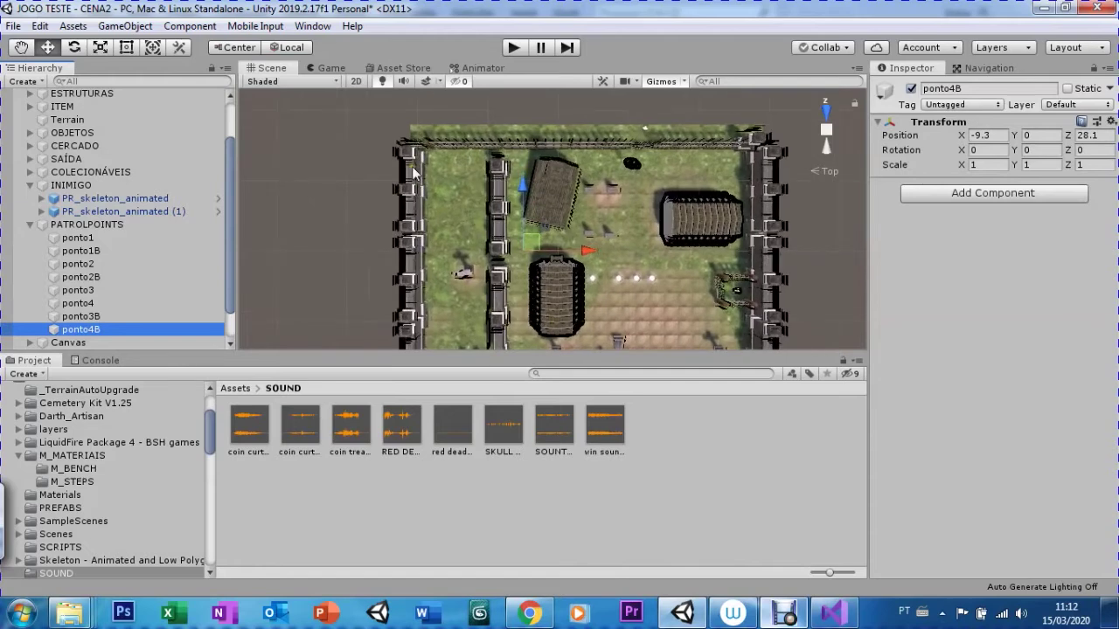
pyautogui.click(30, 225)
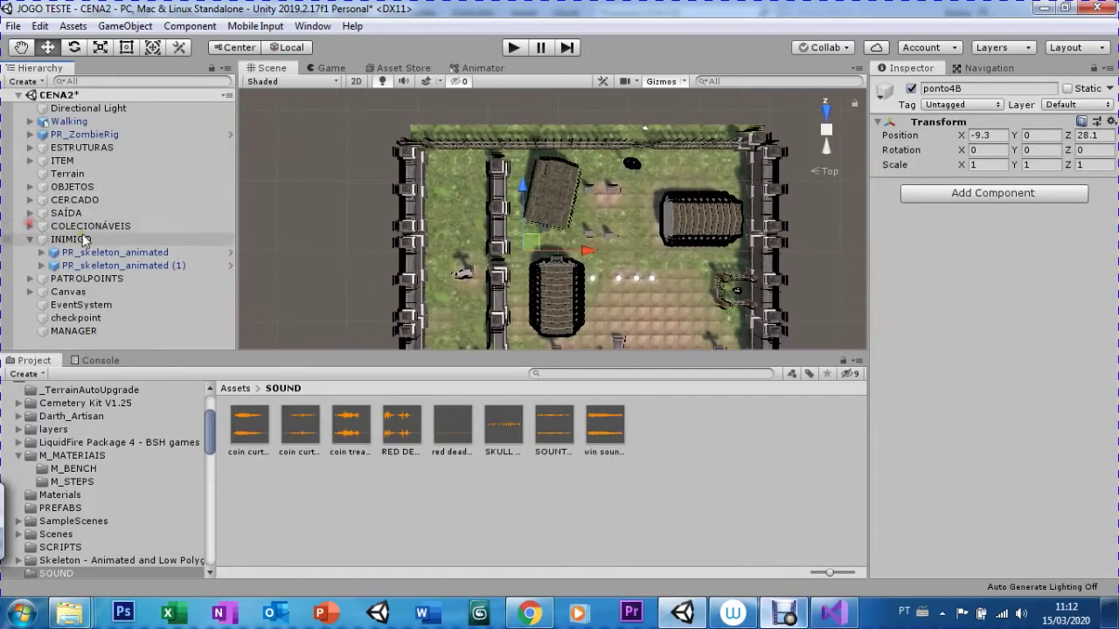
# Step: Enter Play mode and run the character forward under the SCORE label
pyautogui.click(512, 48)
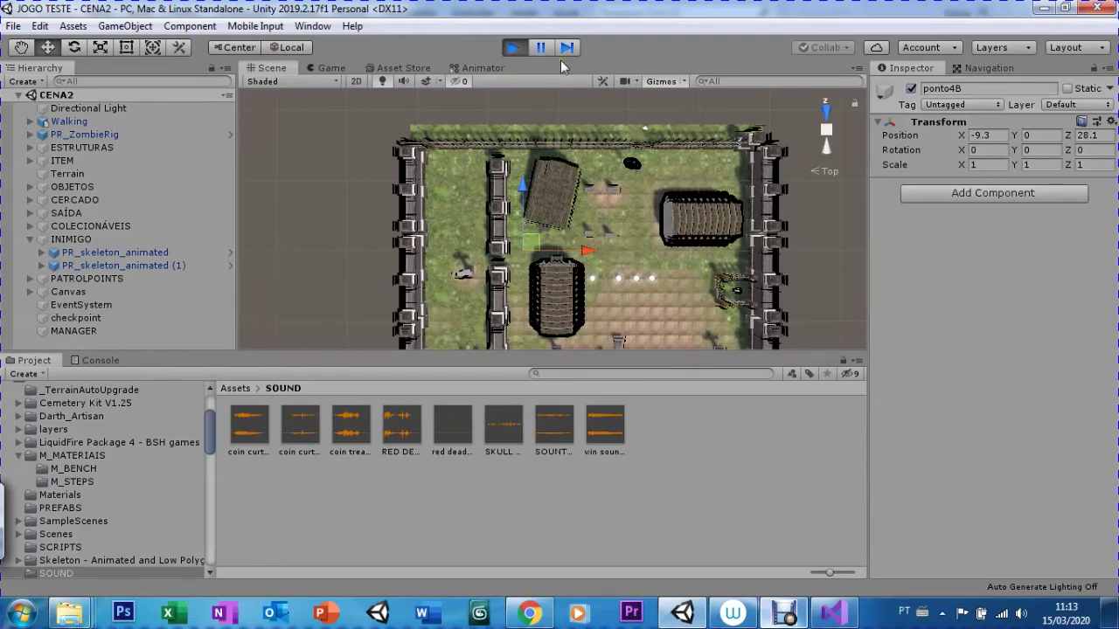
pyautogui.press('w')
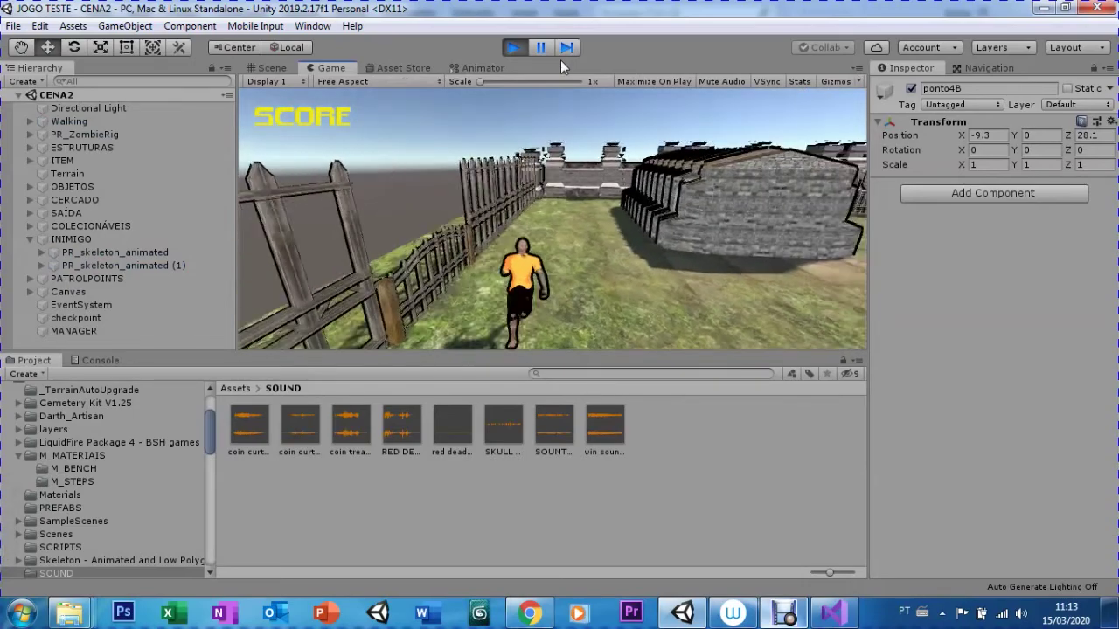
# Step: Run through the walled corridor into the graveyard and grab a collectible, raising the score to 1
pyautogui.press('a')
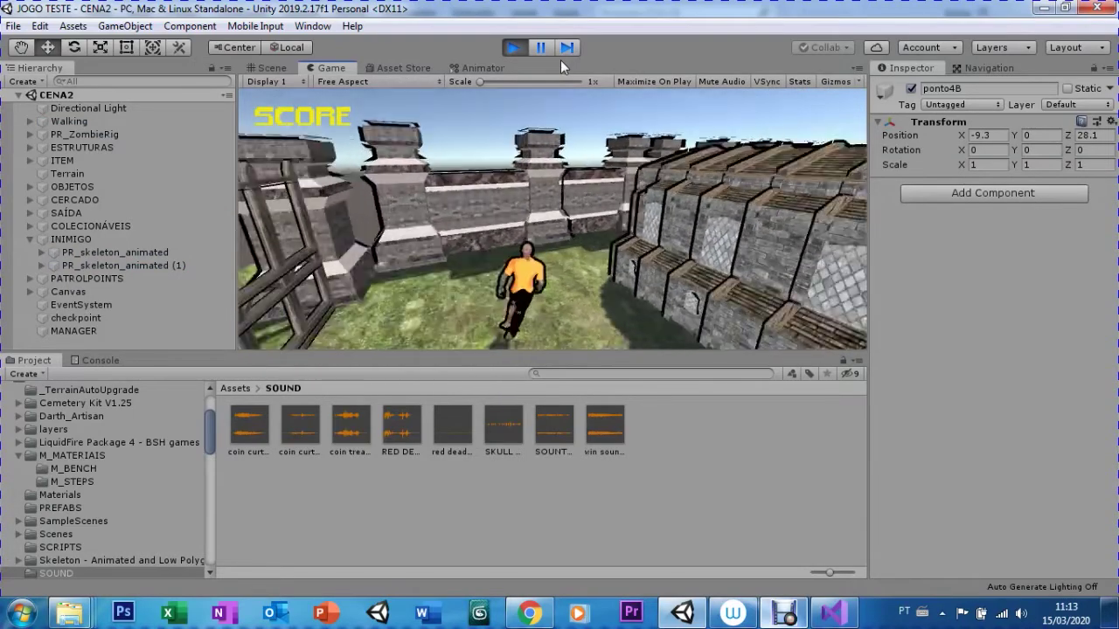
pyautogui.press('w')
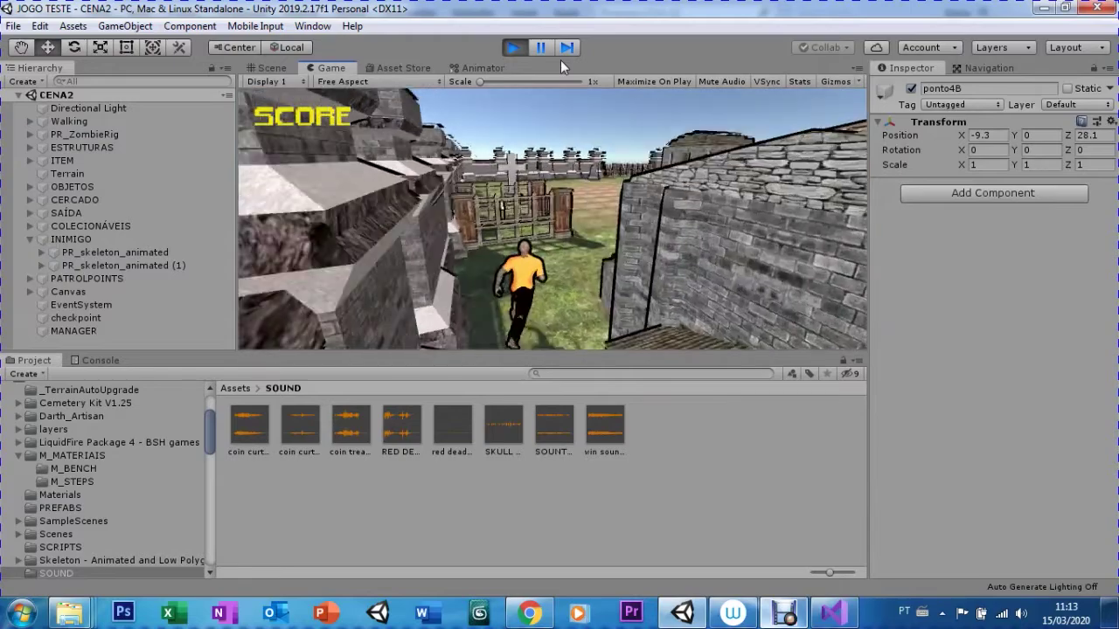
pyautogui.press('w')
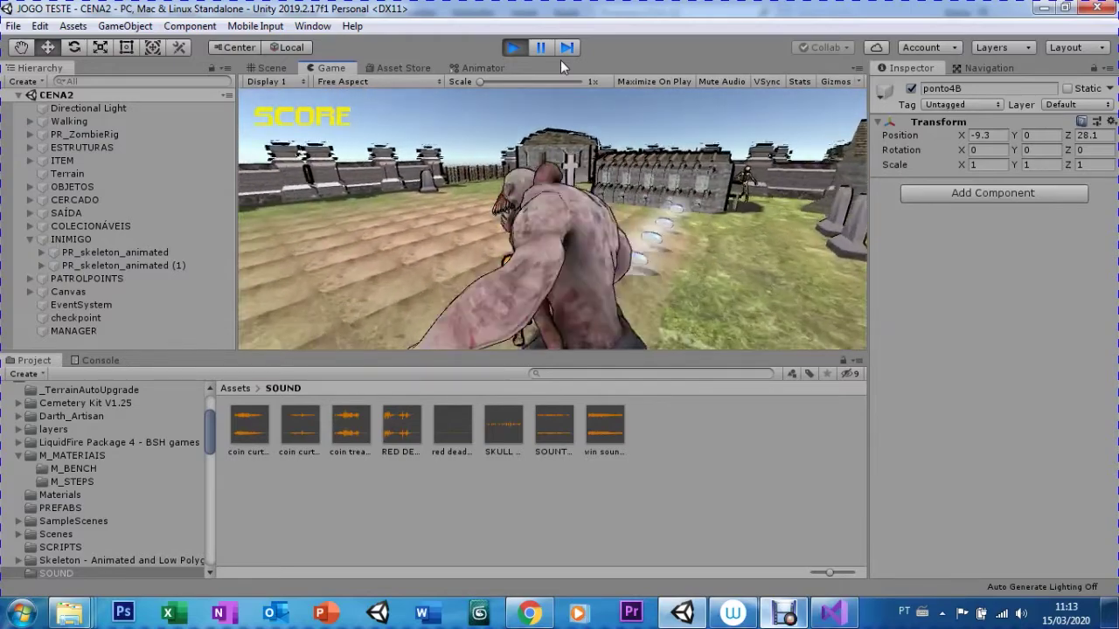
pyautogui.press('w')
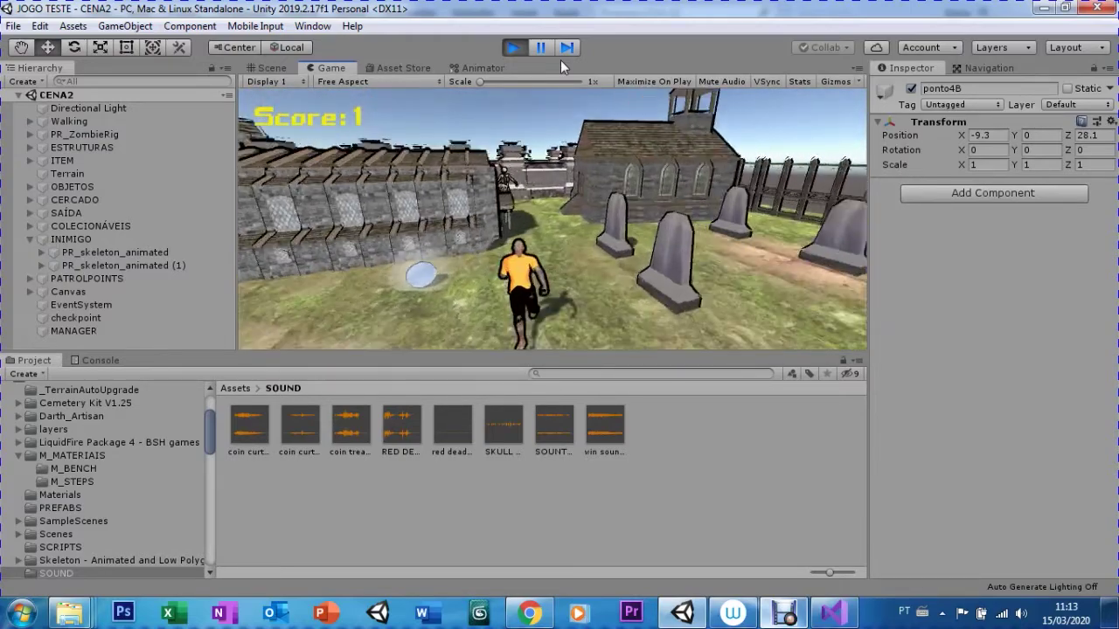
pyautogui.press('w')
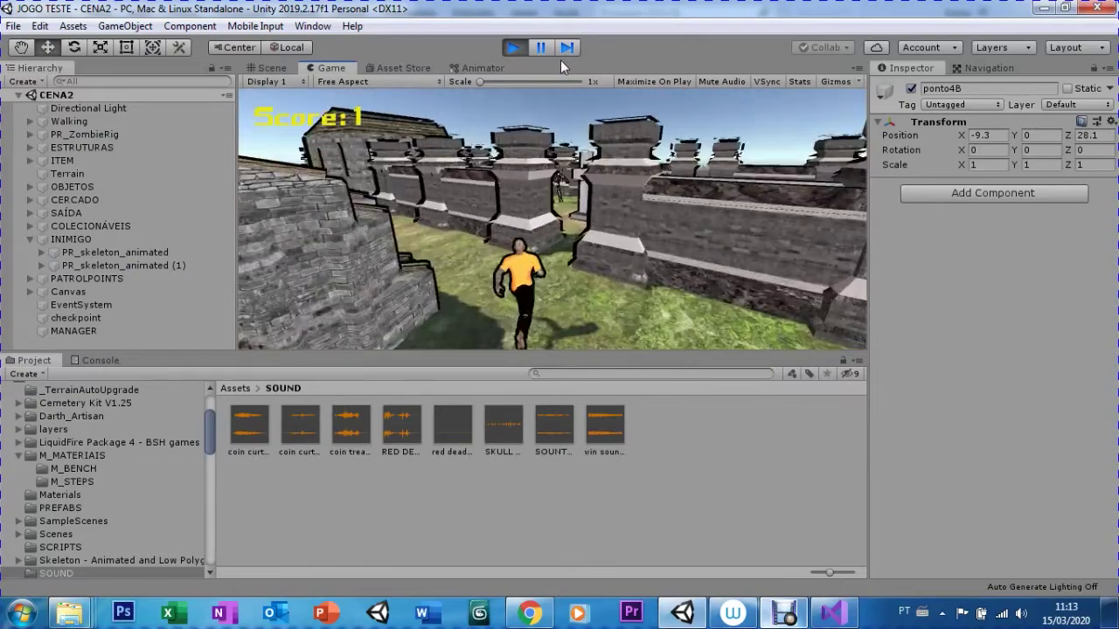
pyautogui.press('w')
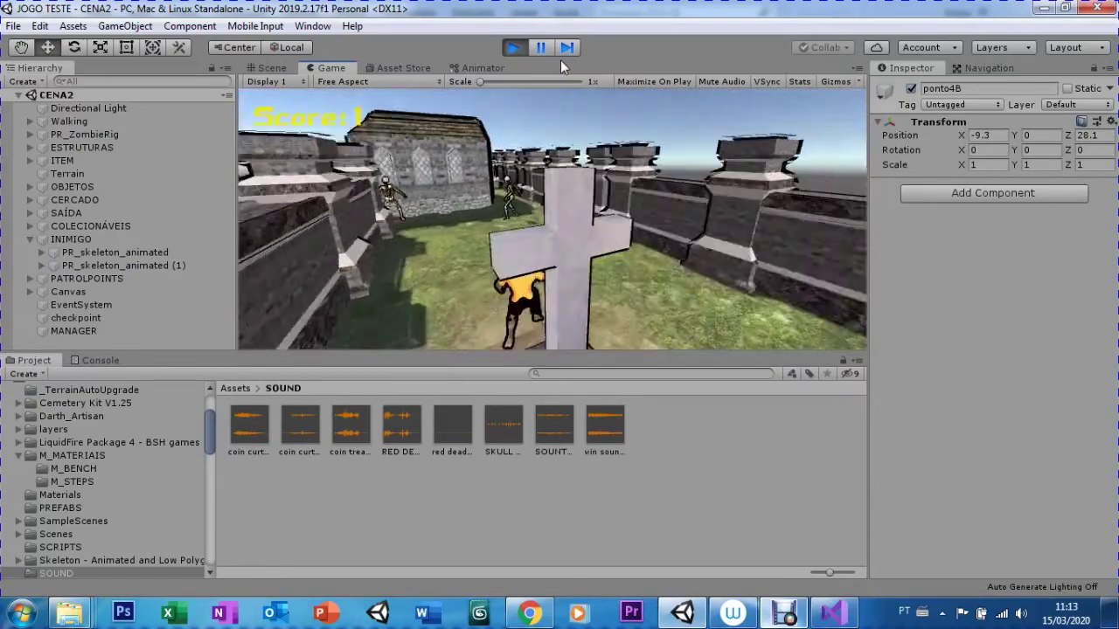
pyautogui.press('s')
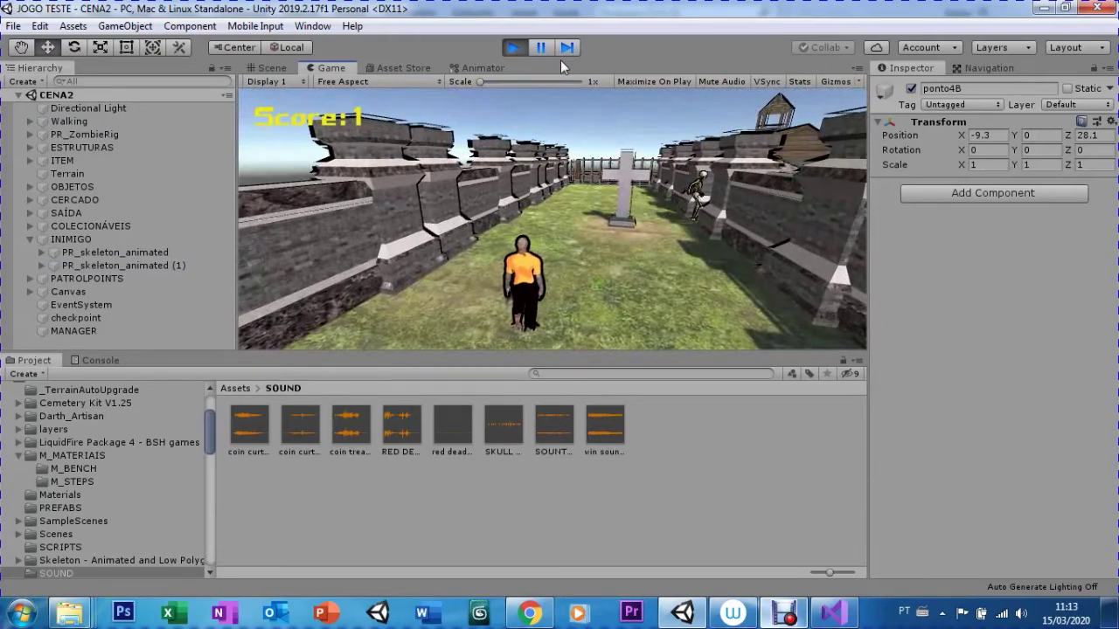
# Step: Steer the runner between the church and cemetery walls, away from the zombie
pyautogui.press('d')
pyautogui.press('w')
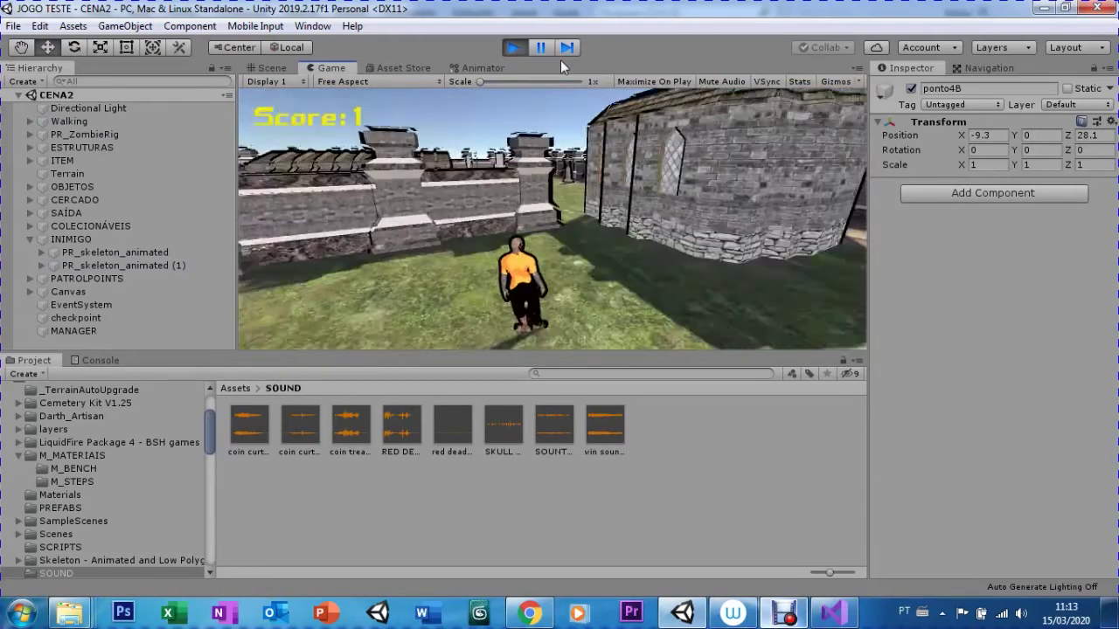
pyautogui.press('s')
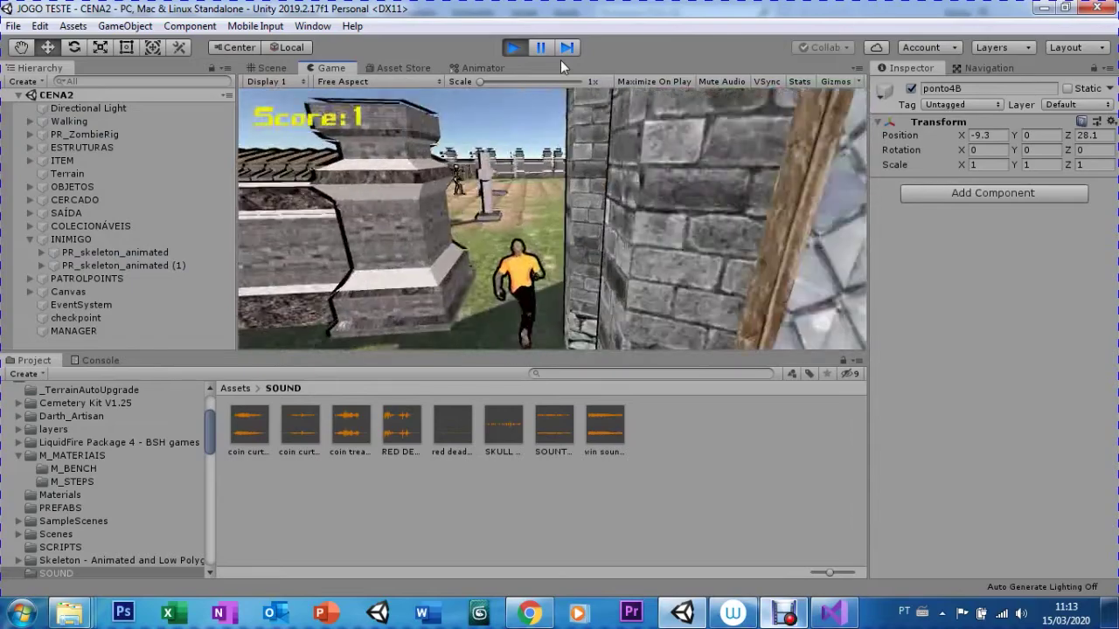
pyautogui.press('w')
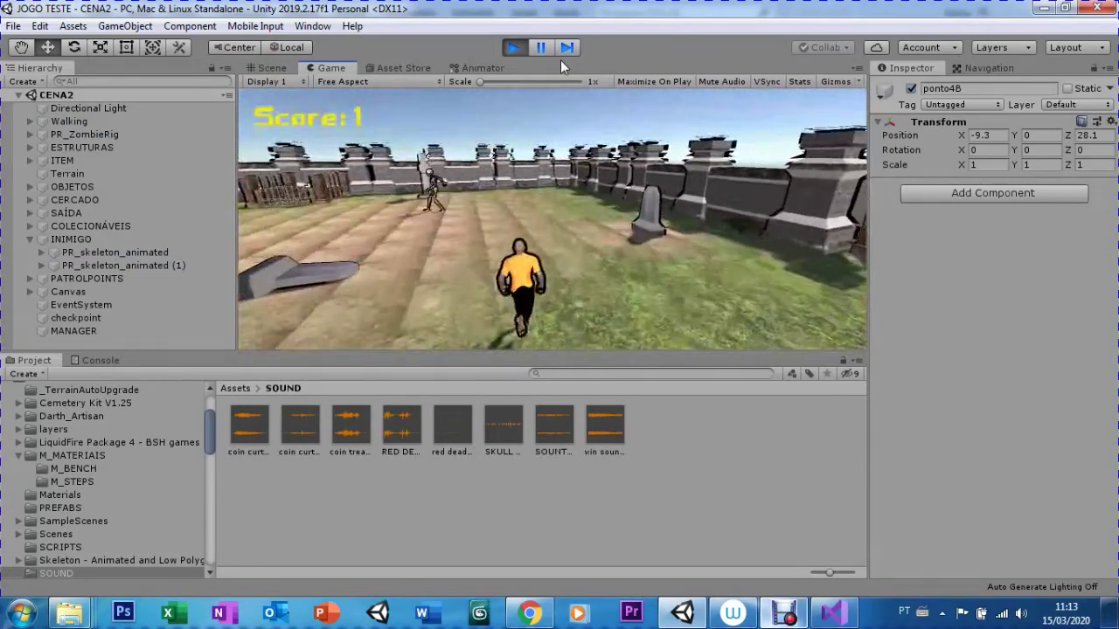
pyautogui.press('d')
pyautogui.press('a')
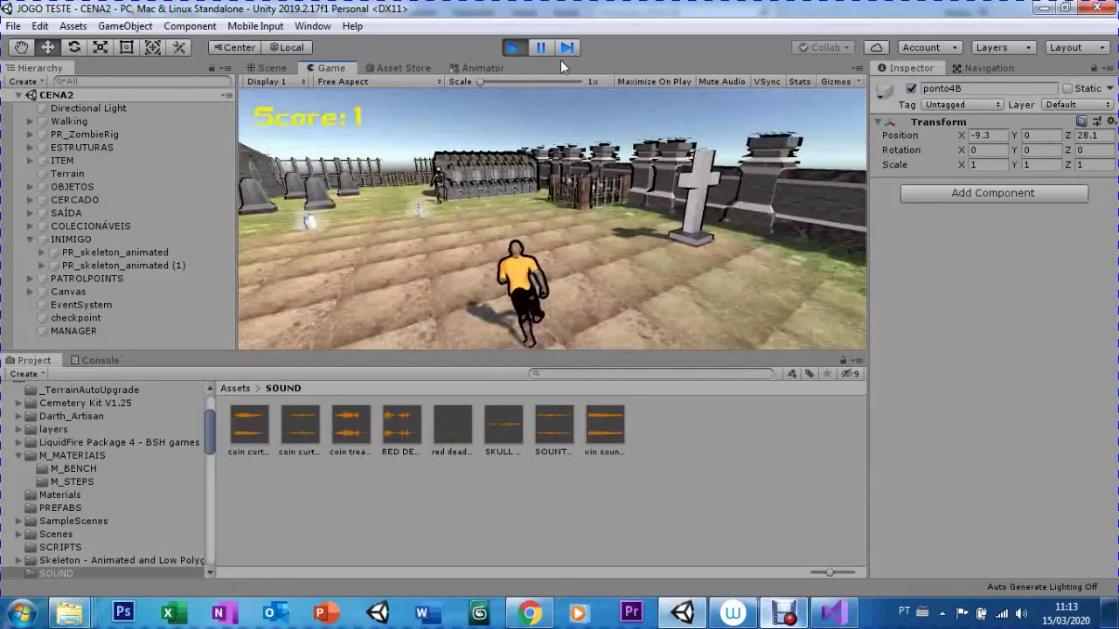
pyautogui.press('w')
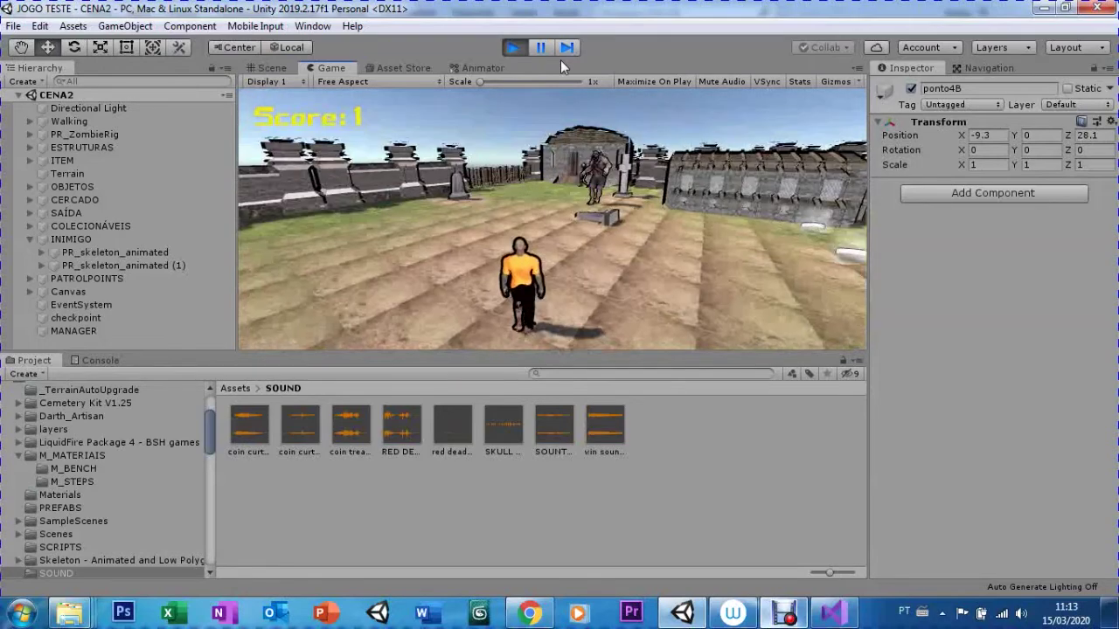
pyautogui.press('a')
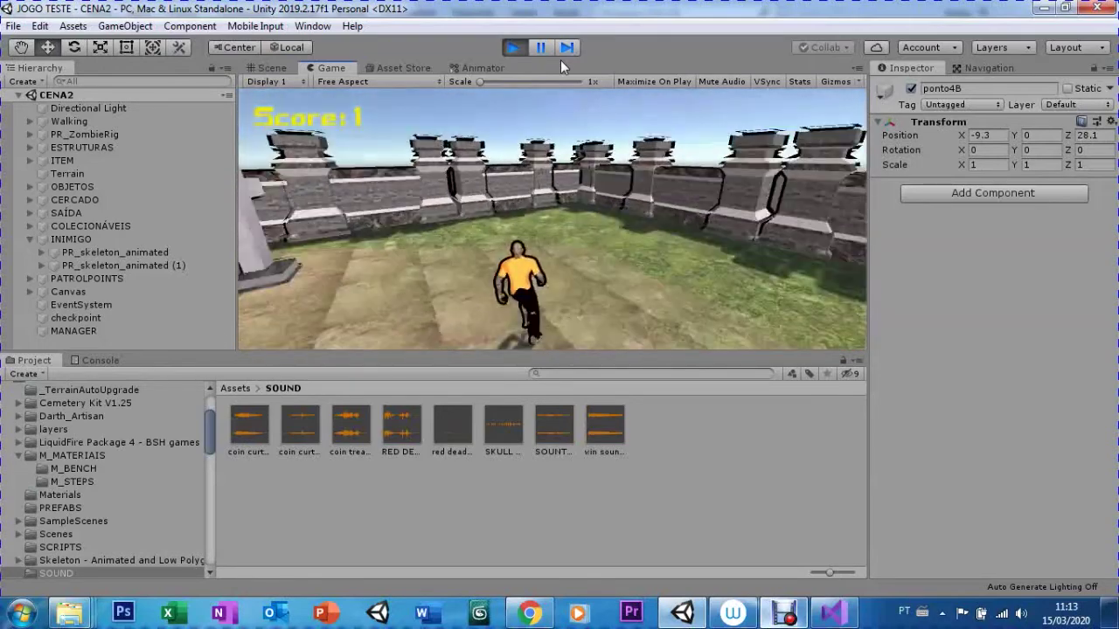
# Step: Steer the runner along the wall and around the crypt, collecting another item to raise the score to 2
pyautogui.press('a')
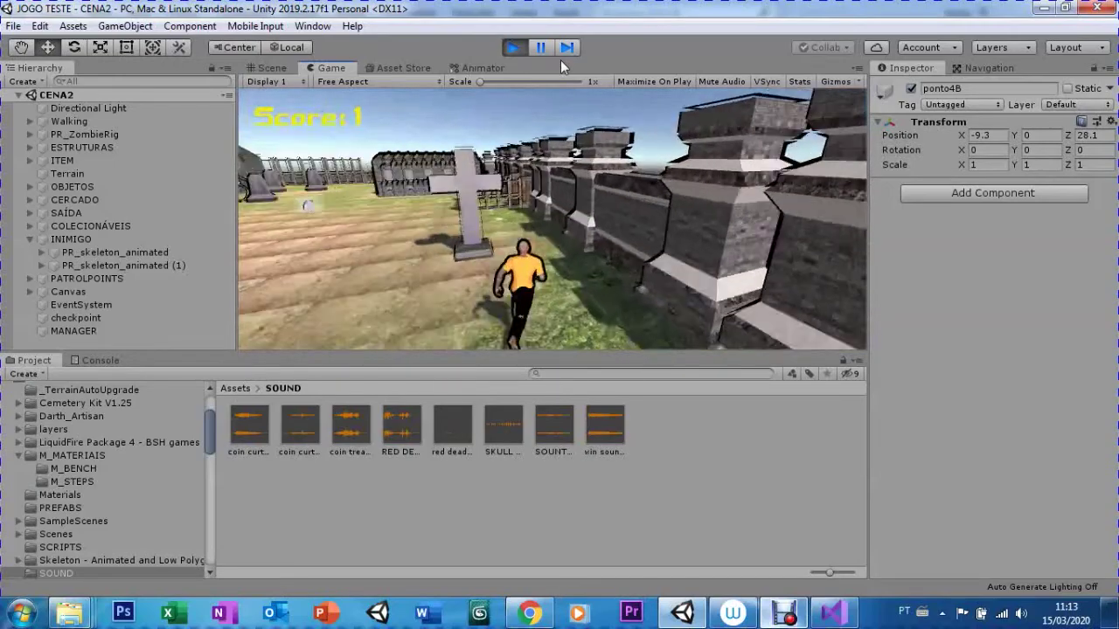
pyautogui.press('d')
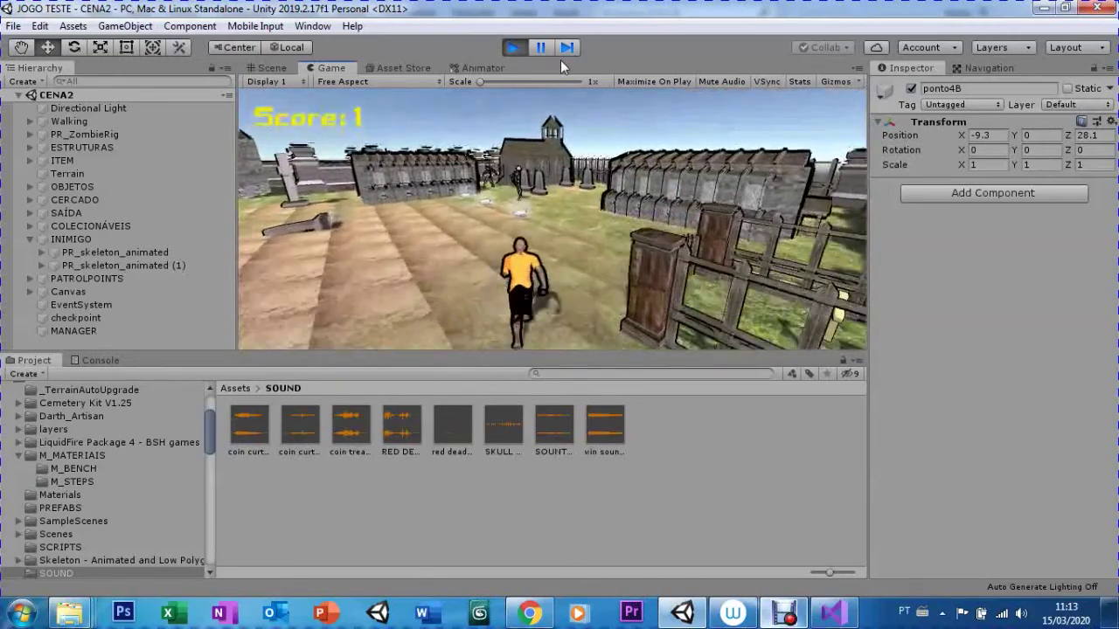
pyautogui.press('a')
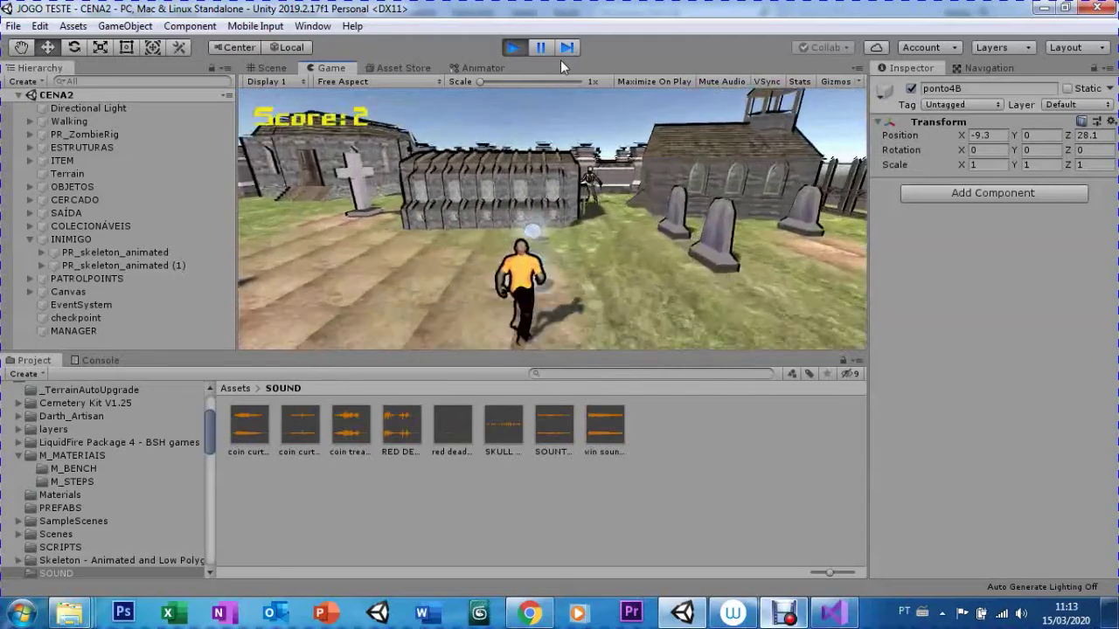
pyautogui.press('a')
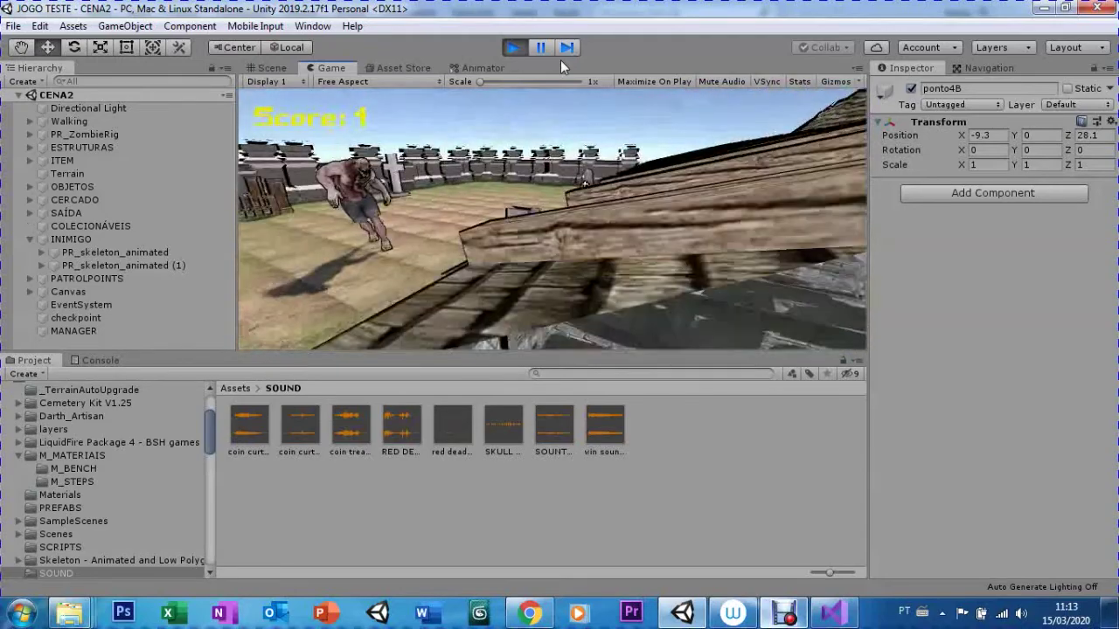
pyautogui.press('a')
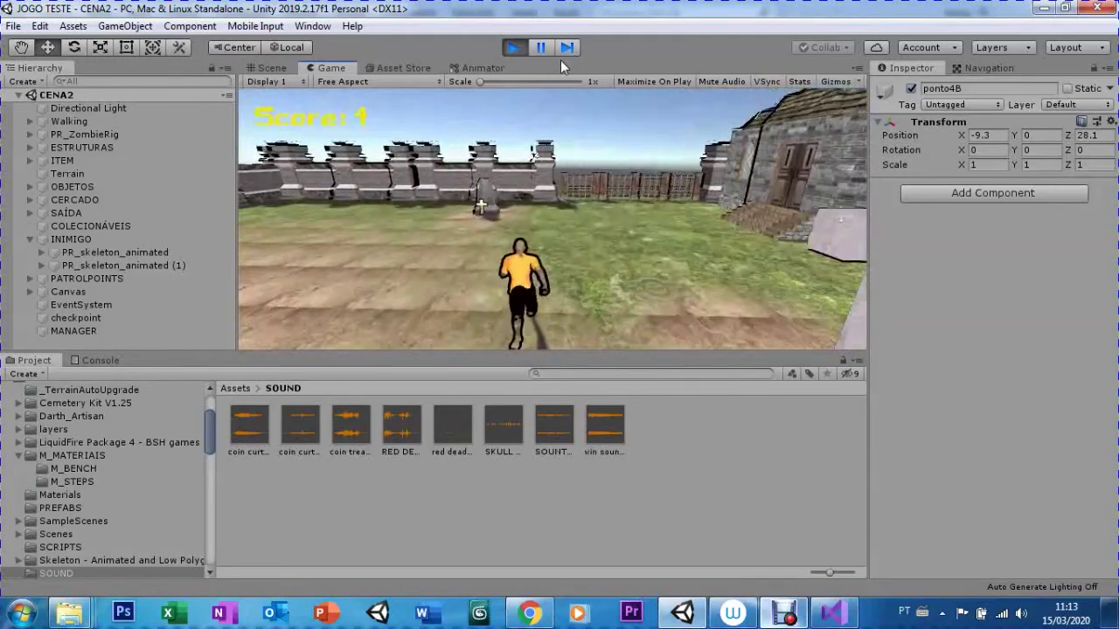
pyautogui.press('w')
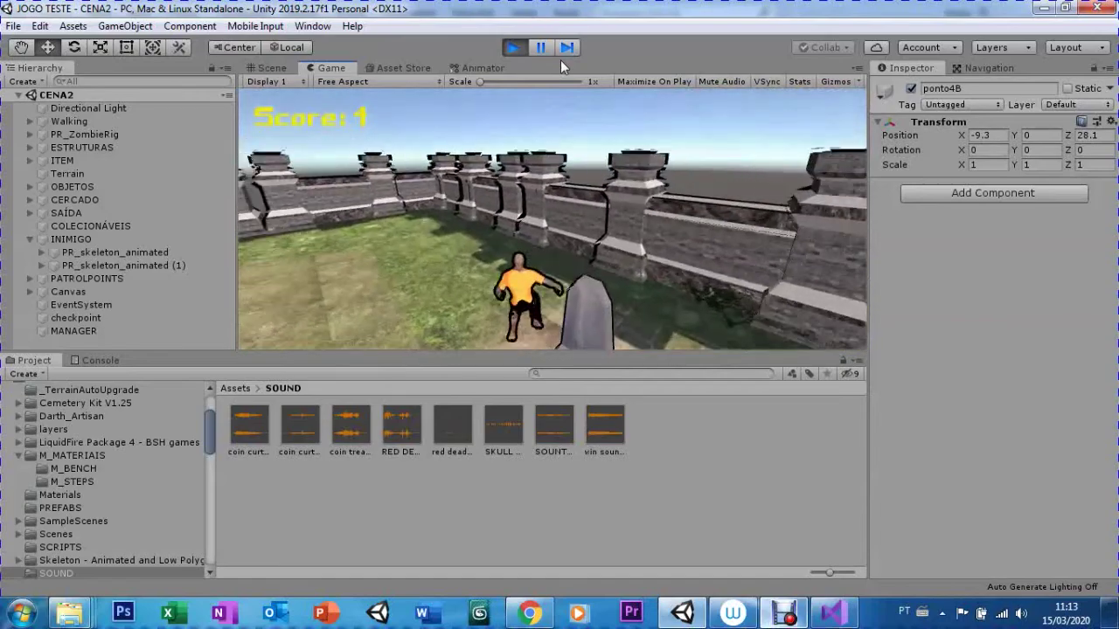
pyautogui.press('w')
# Step: Veer away from the zombie and run through the fence gate into the graveyard toward the church
pyautogui.press('d')
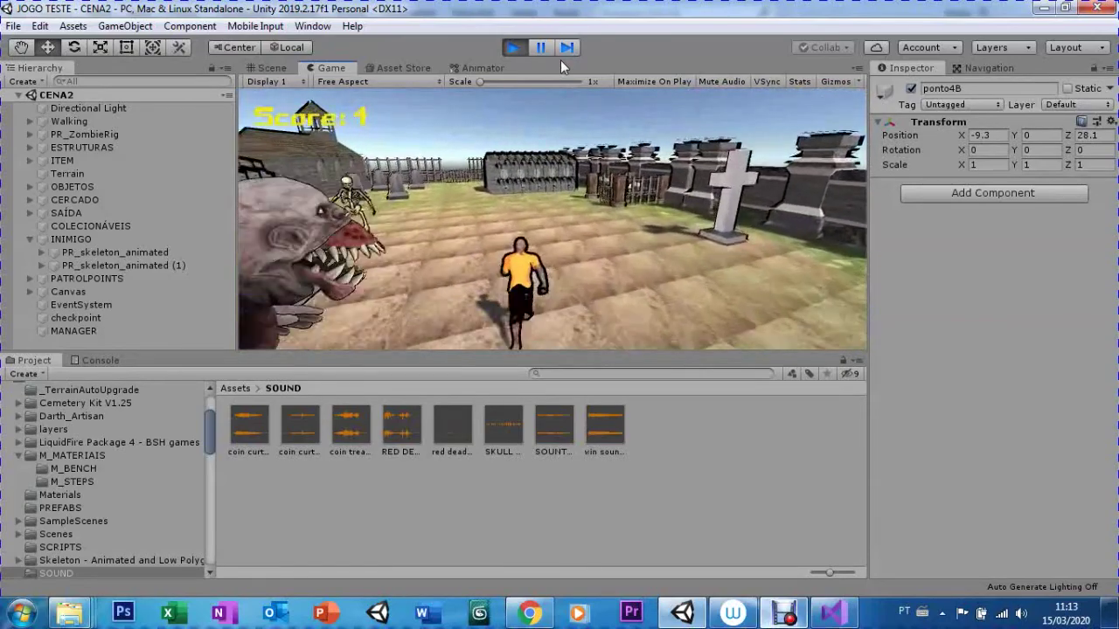
pyautogui.press('d')
pyautogui.press('w')
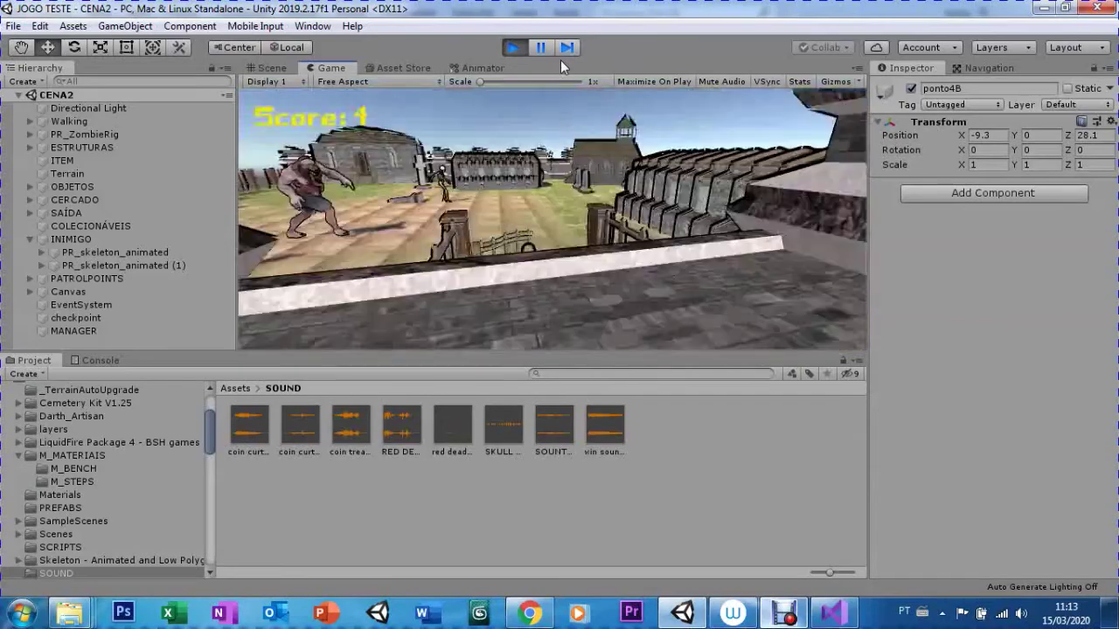
pyautogui.press('w')
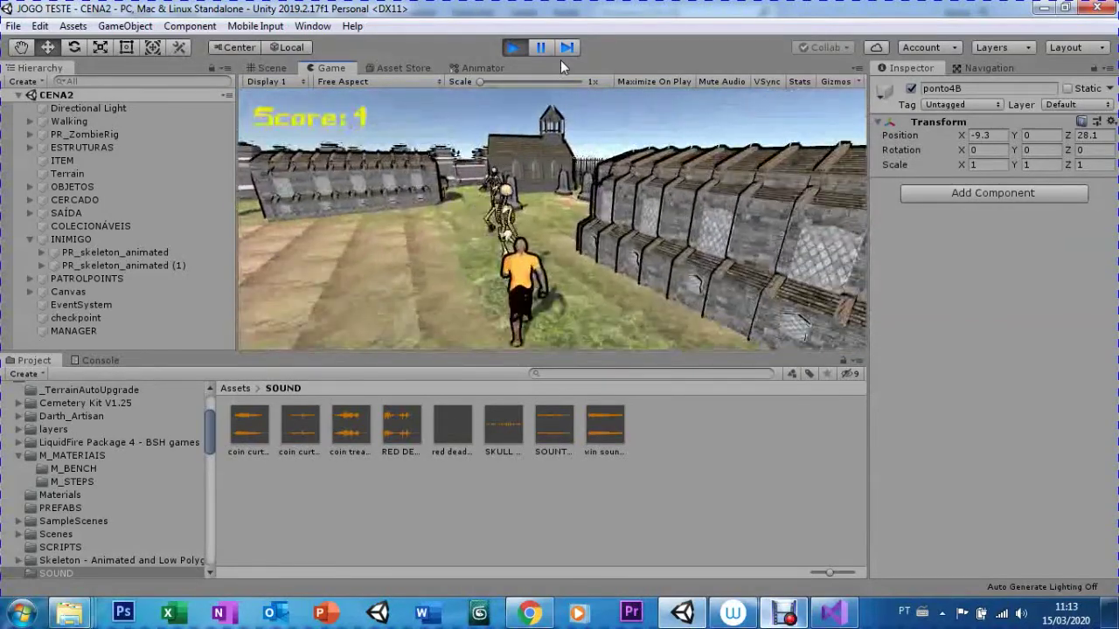
# Step: Weave between the gravestones, pass the cross, and reach the exit gate to win the level
pyautogui.press('a')
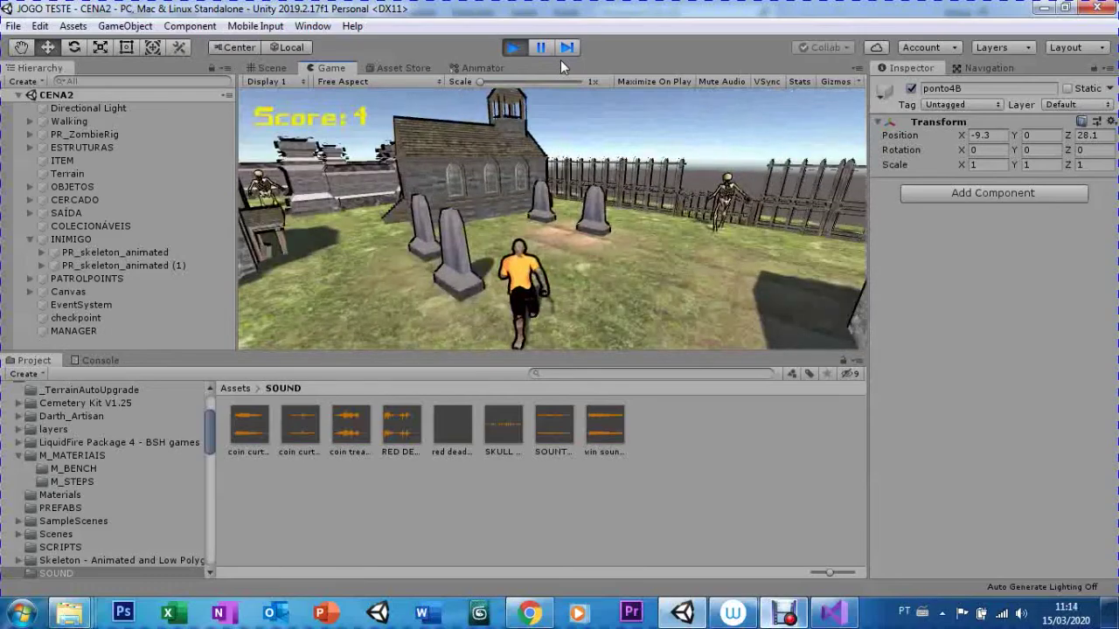
pyautogui.press('w')
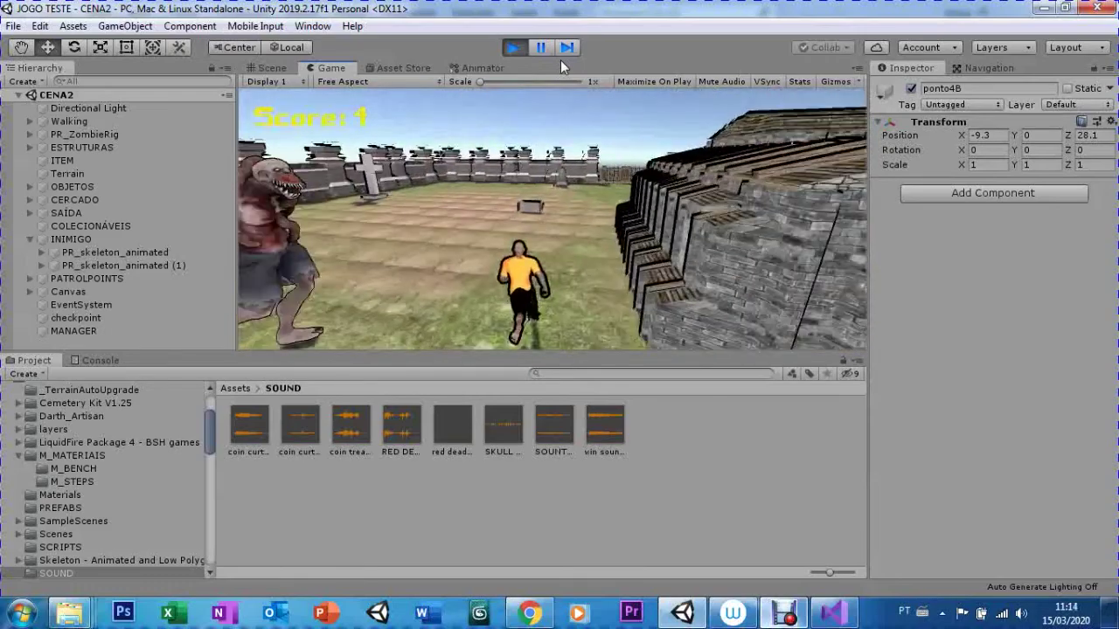
pyautogui.press('w')
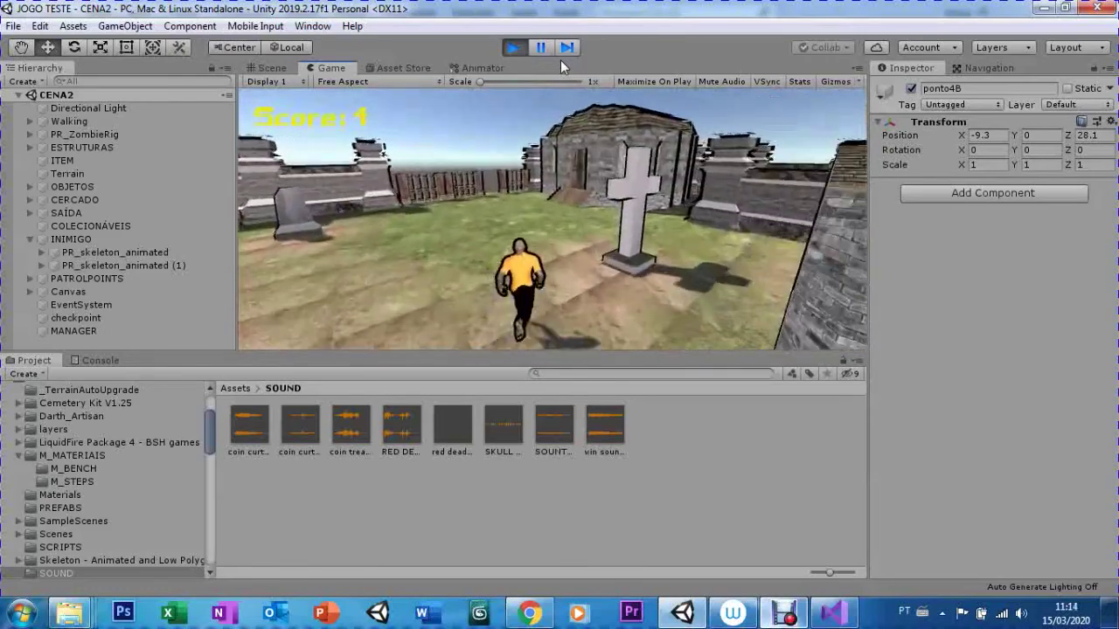
pyautogui.press('w')
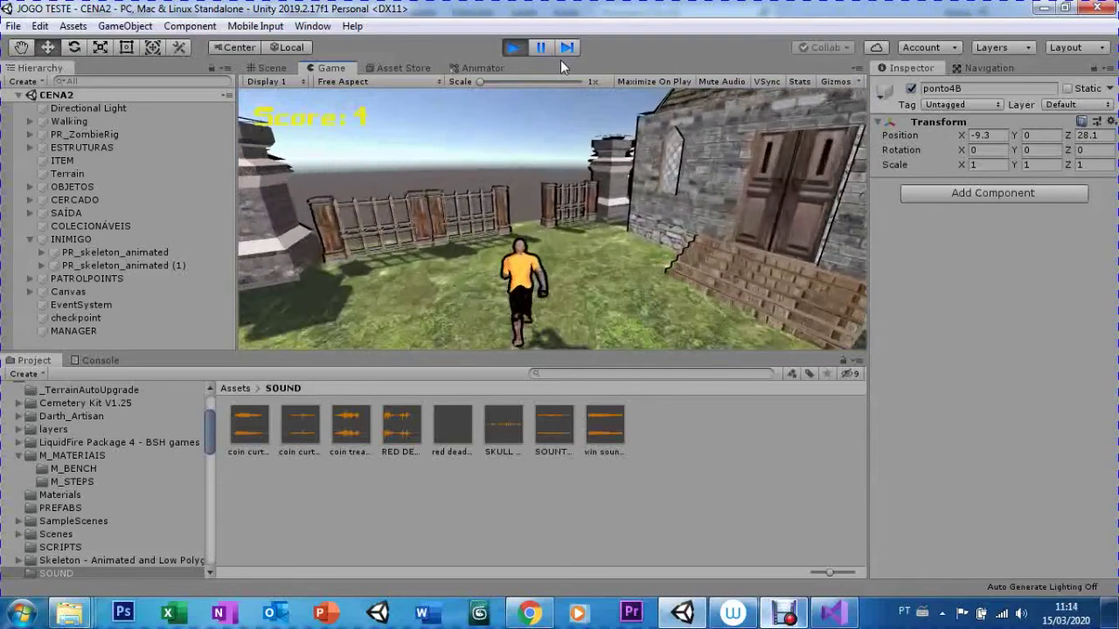